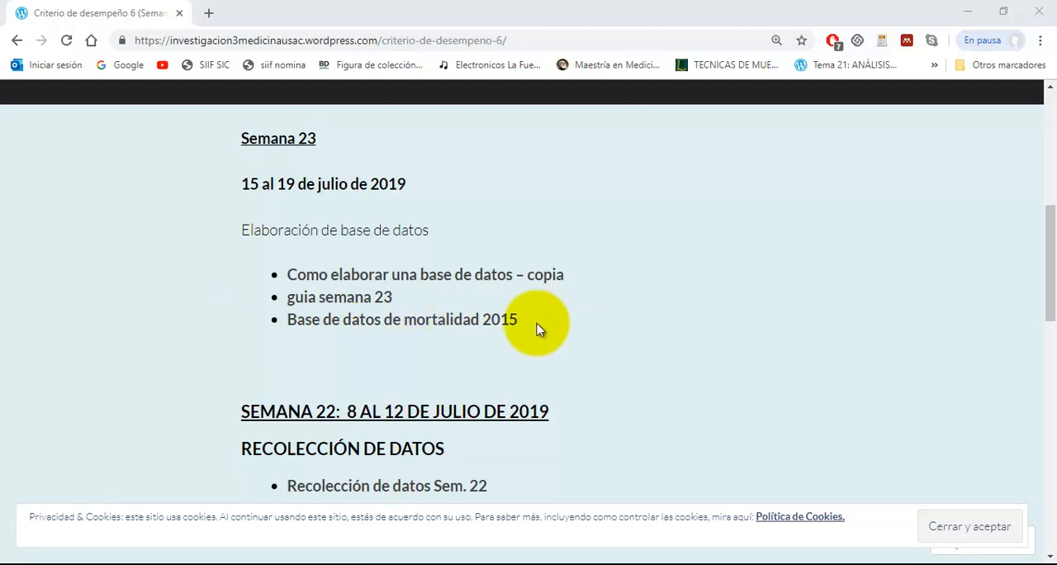
# - Switch to the Excel workbook base-de-datos-de-mortalidad-2015 and examine the last records of sheet BD, ending at the last record's number
pyautogui.click(545, 564)
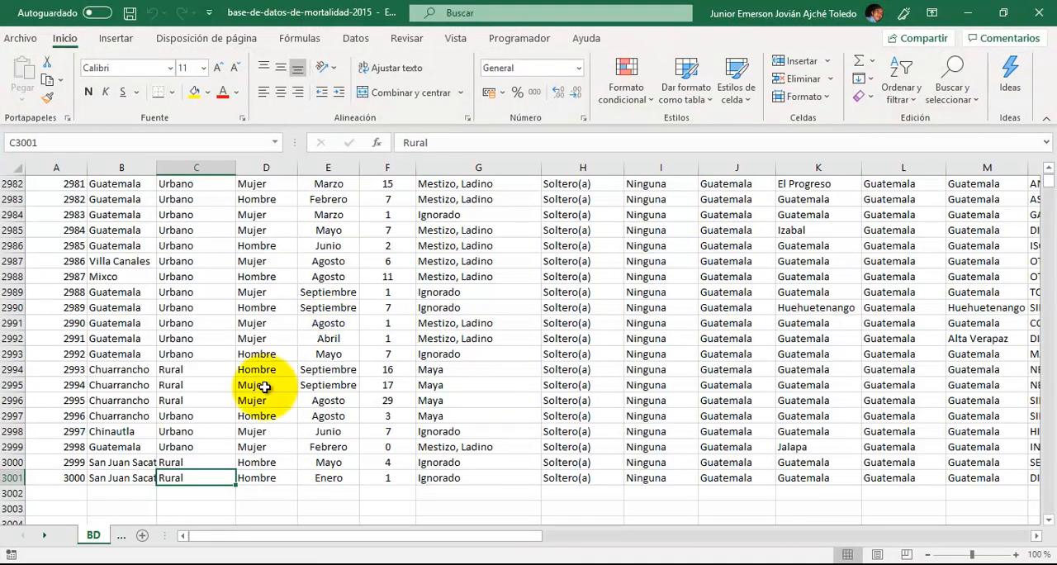
pyautogui.scroll(7, 264, 387)
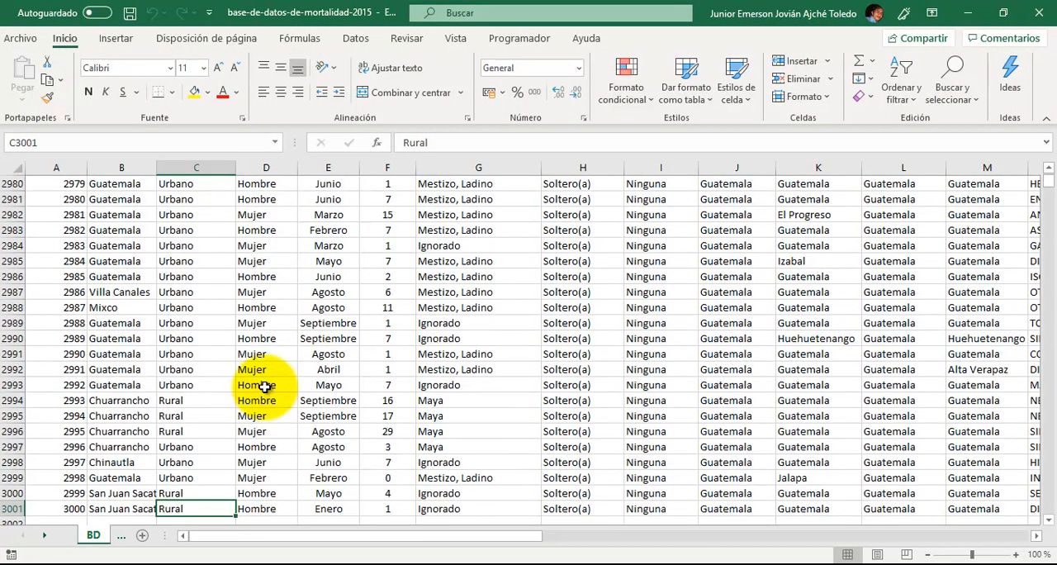
pyautogui.scroll(20, 263, 387)
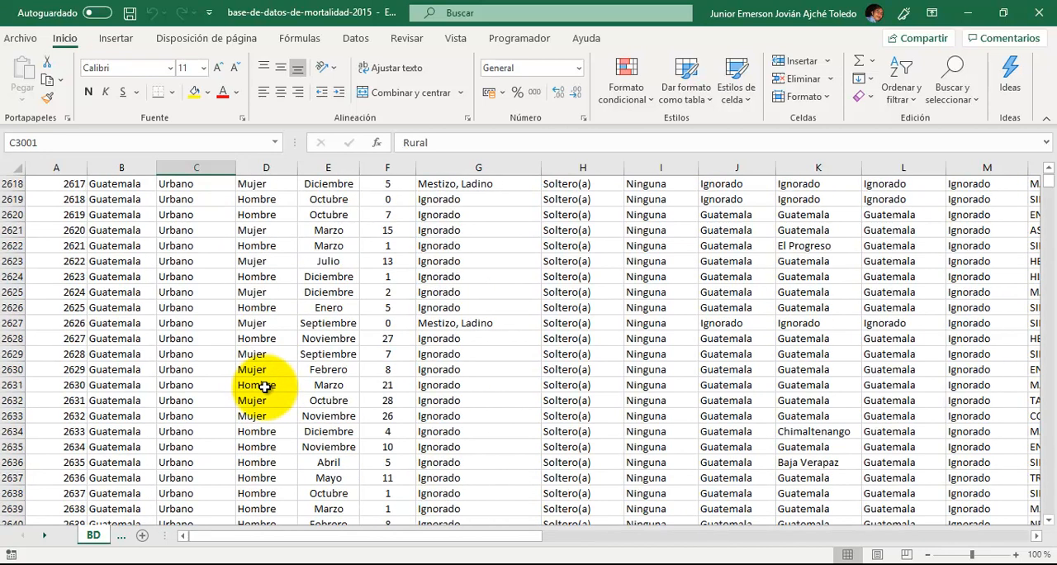
pyautogui.press('Left')
pyautogui.press('Left')
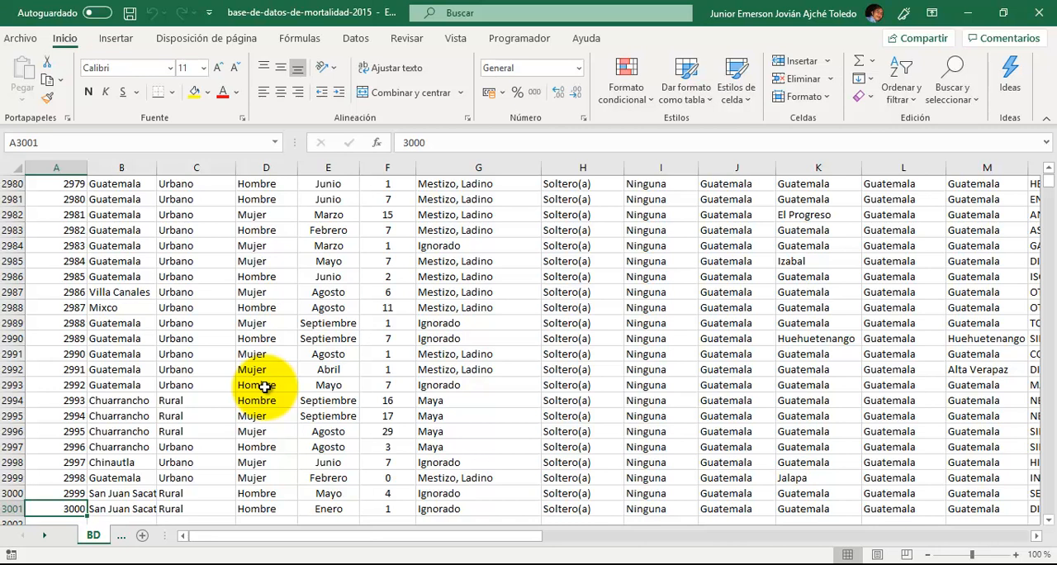
# - Select all variable headings in row 1 of sheet BD, from Municipio de ocurrencia through Quien certifica
pyautogui.hotkey('ctrl', 'Home')
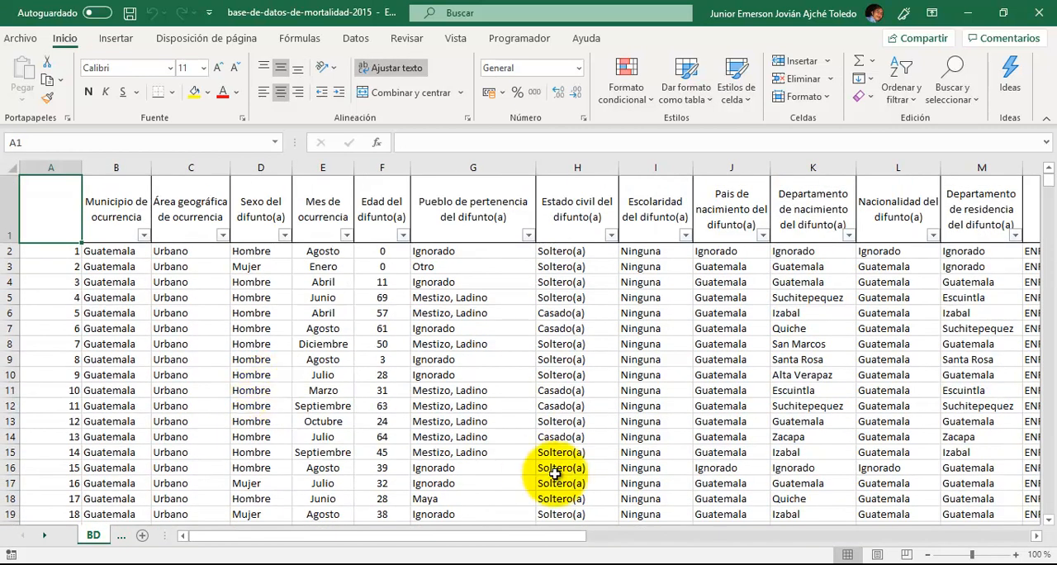
pyautogui.press('Right')
pyautogui.hotkey('ctrl', 'shift', 'Right')
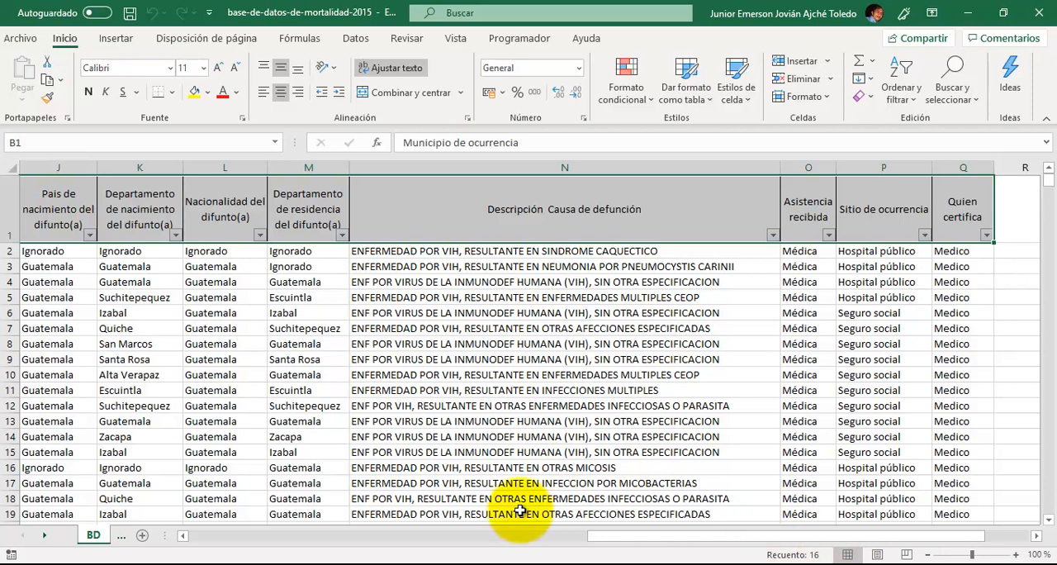
# - Examine the values of the first three records across the variables from Municipio de ocurrencia to Quien certifica
pyautogui.hotkey('ctrl', 'Home')
pyautogui.press('Down')
pyautogui.press('Right')
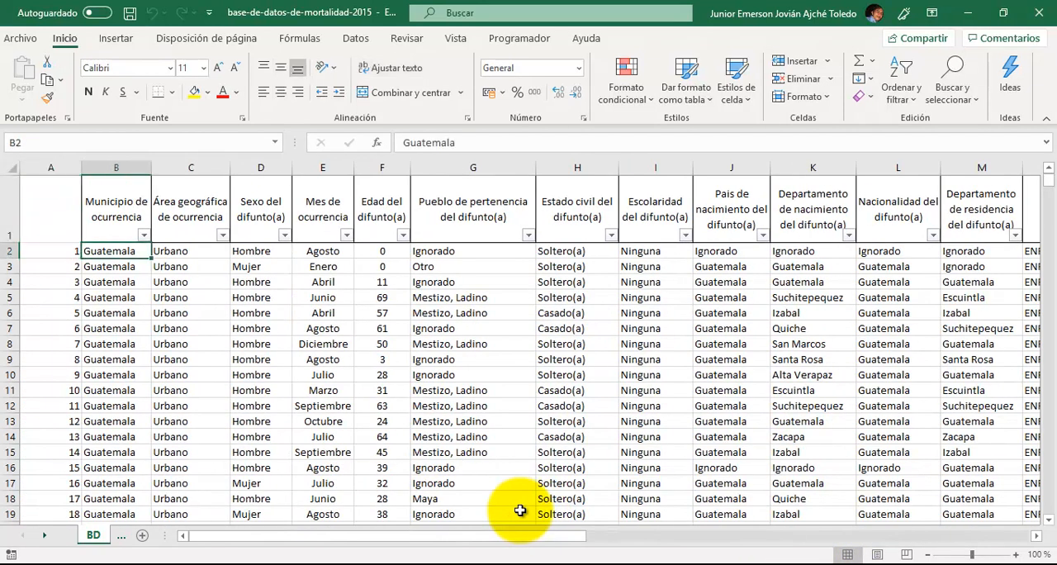
pyautogui.press('Right')
pyautogui.press('Right')
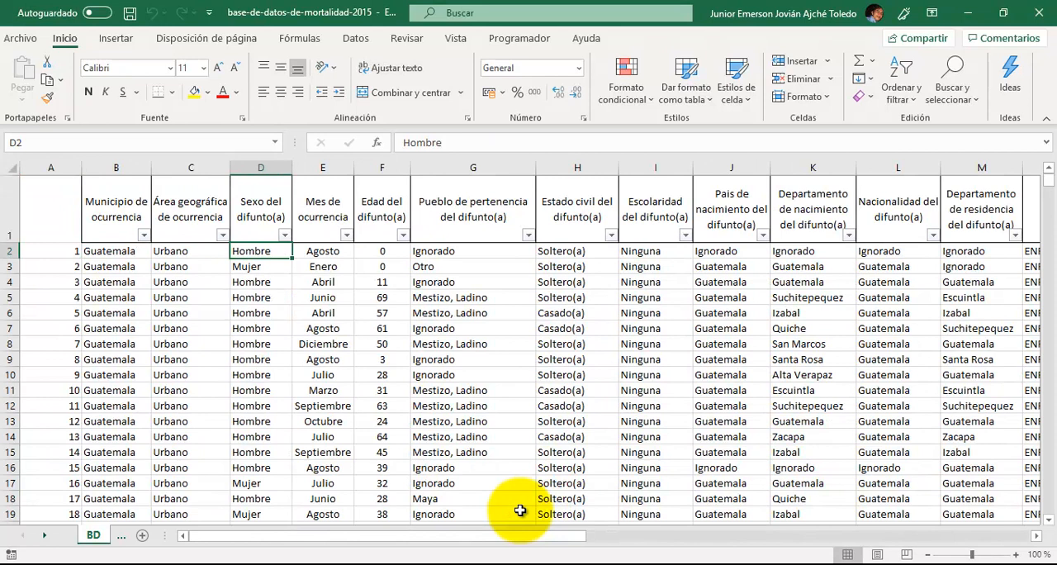
pyautogui.press('Down')
pyautogui.press('Left')
pyautogui.press('Left')
pyautogui.press('Left')
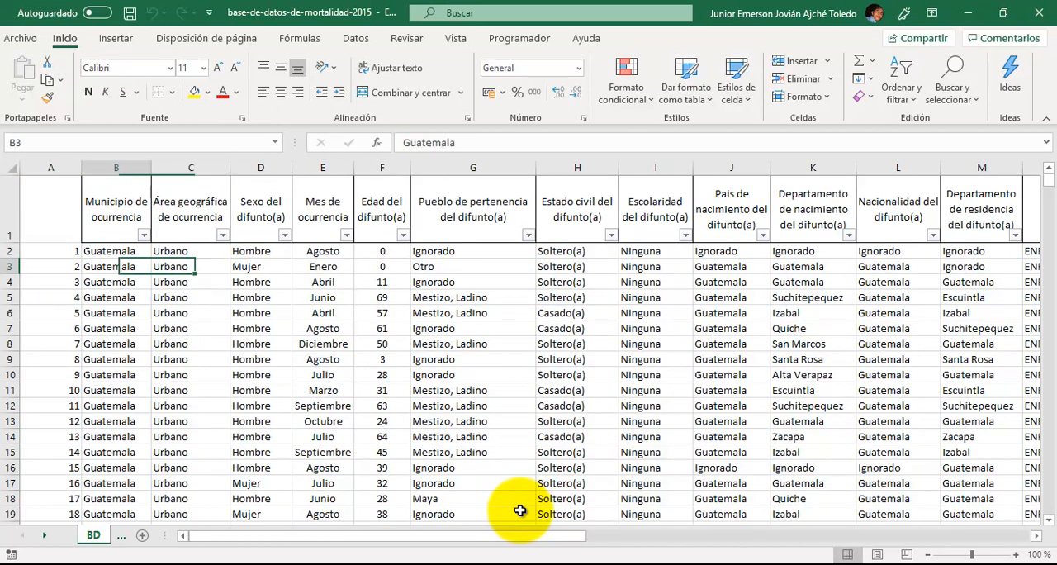
pyautogui.press('Down')
pyautogui.press('Right')
pyautogui.press('Right')
pyautogui.press('Right')
pyautogui.press('Right')
pyautogui.press('Right')
pyautogui.press('Right')
pyautogui.press('Right')
pyautogui.press('Right')
pyautogui.press('Right')
pyautogui.press('Right')
pyautogui.press('Right')
pyautogui.press('Right')
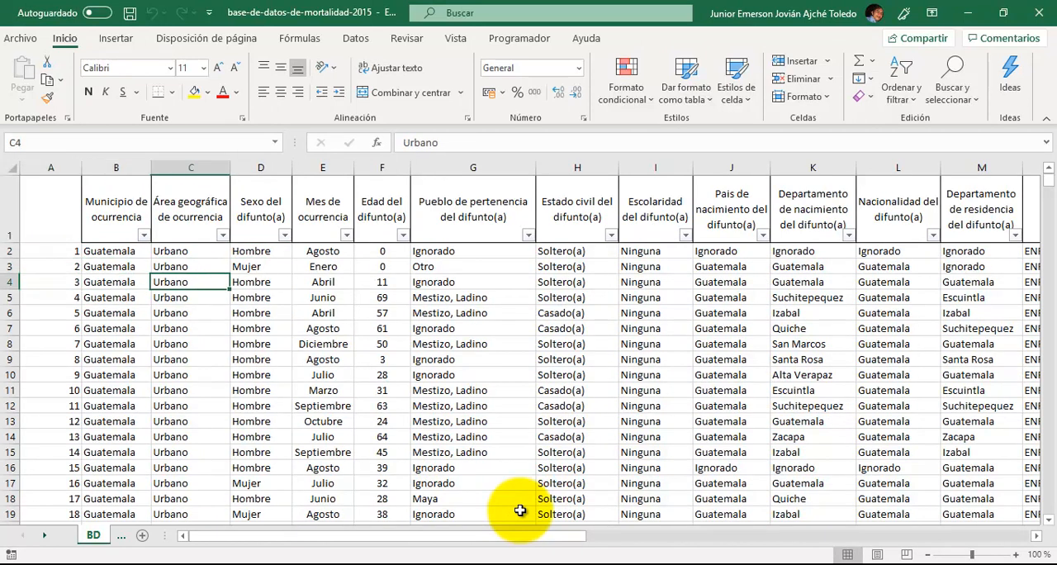
pyautogui.press('Right')
pyautogui.press('Right')
pyautogui.press('Right')
pyautogui.press('Right')
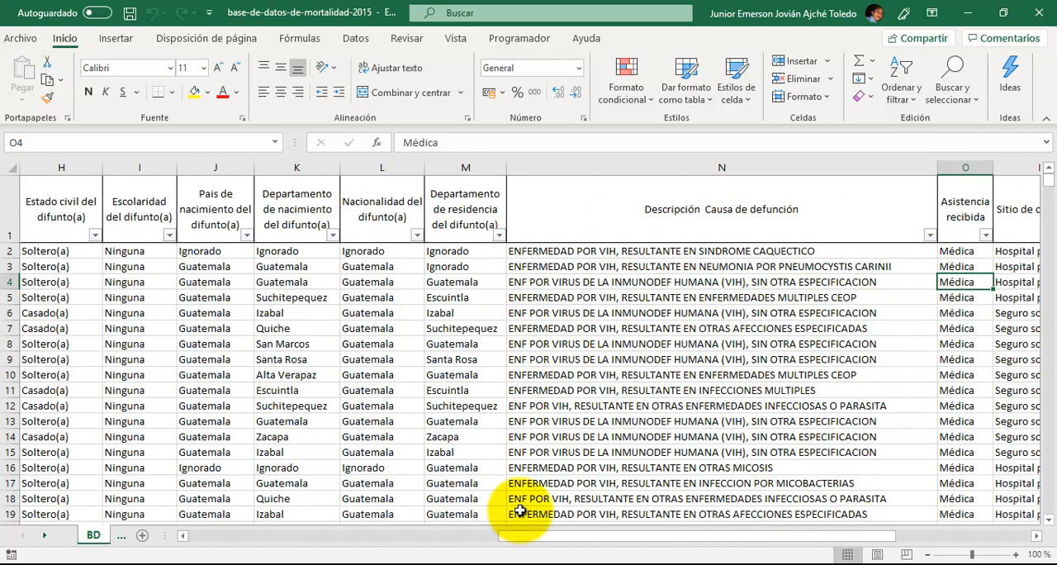
pyautogui.press('Up')
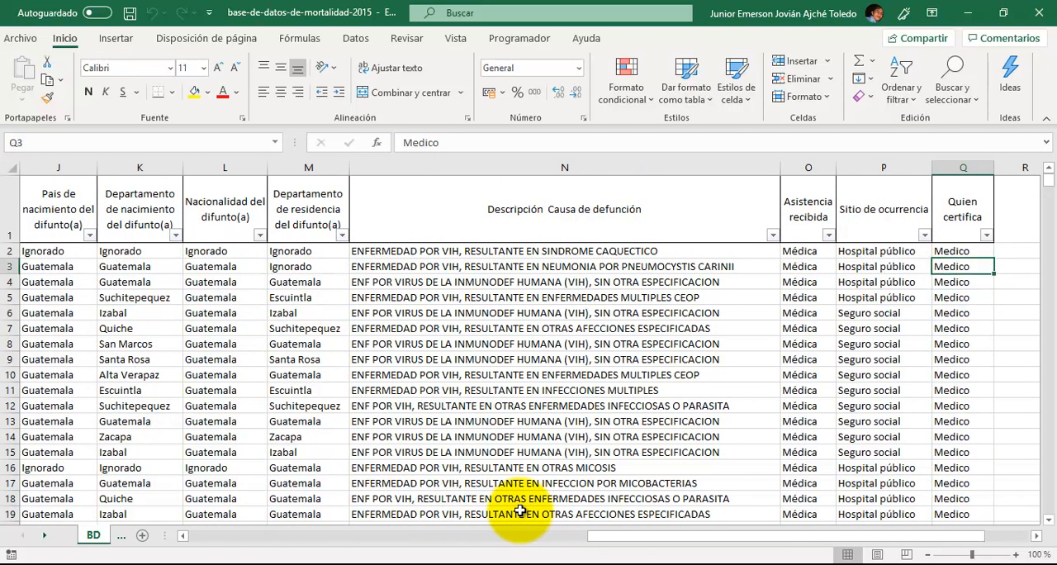
# - Review the second record's values from Quien certifica back to Municipio de ocurrencia
pyautogui.press('Left')
pyautogui.press('Left')
pyautogui.press('Left')
pyautogui.press('Left')
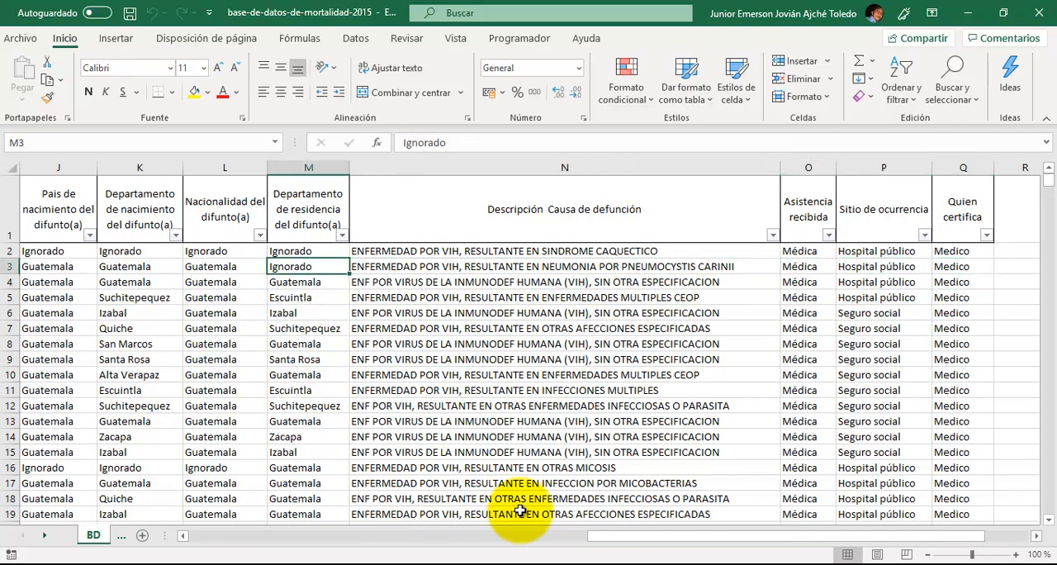
pyautogui.press('Left')
pyautogui.press('Left')
pyautogui.press('Left')
pyautogui.press('Left')
pyautogui.press('Left')
pyautogui.press('Left')
pyautogui.press('Left')
pyautogui.press('Left')
pyautogui.press('Left')
pyautogui.press('Left')
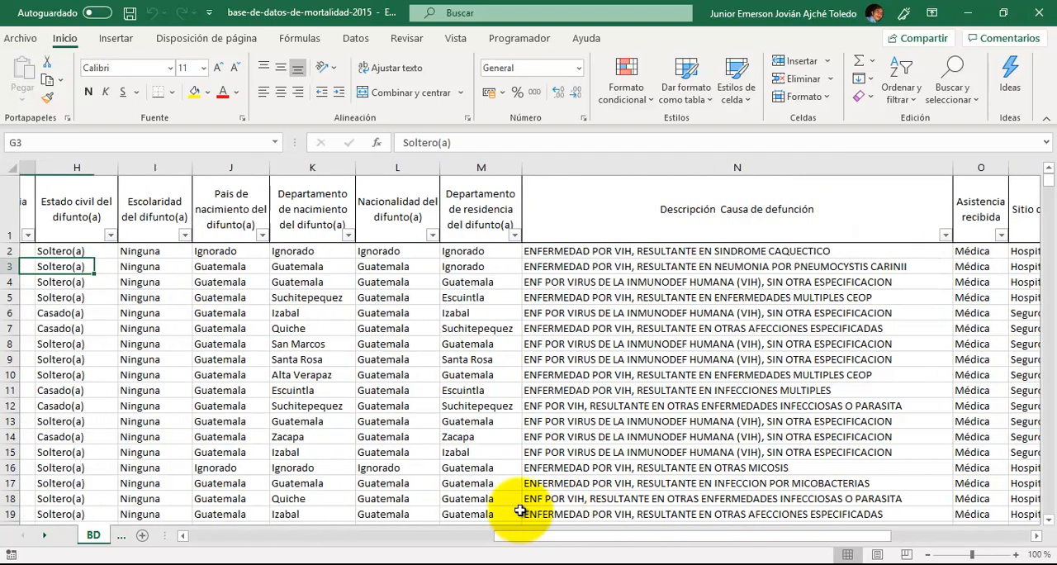
pyautogui.press('Left')
pyautogui.press('Left')
pyautogui.press('Right')
pyautogui.press('Right')
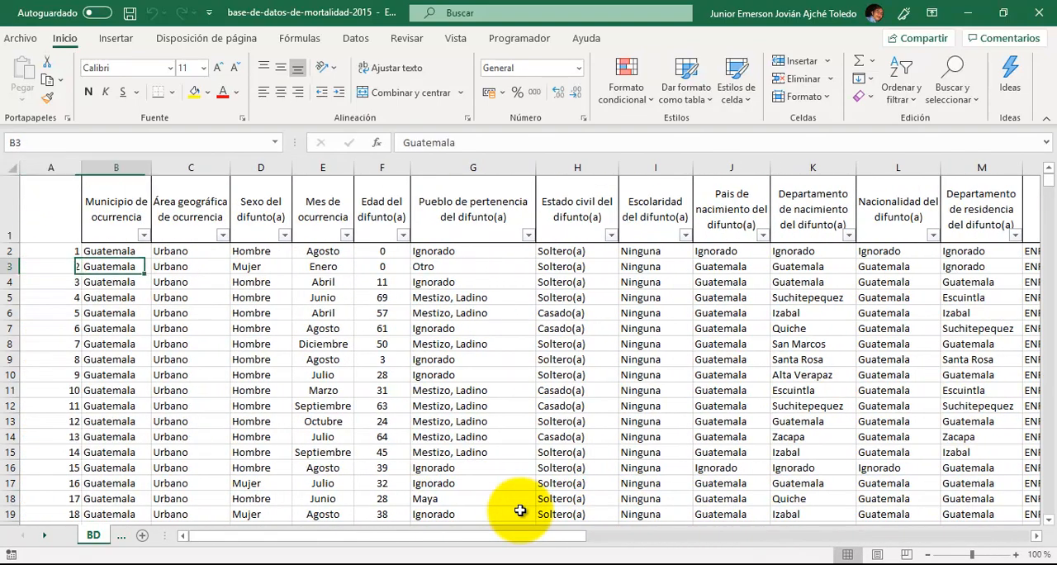
# - Follow the first record across to Descripción Causa de defunción and read the causes of death in rows 2 to 4
pyautogui.press('Up')
pyautogui.press('Right')
pyautogui.press('Right')
pyautogui.press('Right')
pyautogui.press('Right')
pyautogui.press('Right')
pyautogui.press('Right')
pyautogui.press('Right')
pyautogui.press('Right')
pyautogui.press('Right')
pyautogui.press('Right')
pyautogui.press('Right')
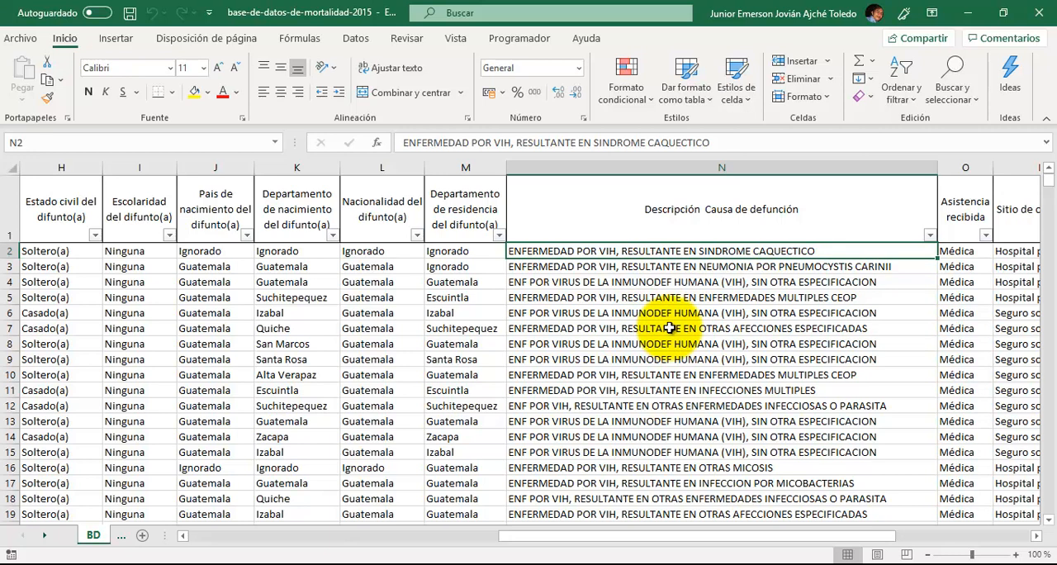
pyautogui.press('Down')
pyautogui.press('Down')
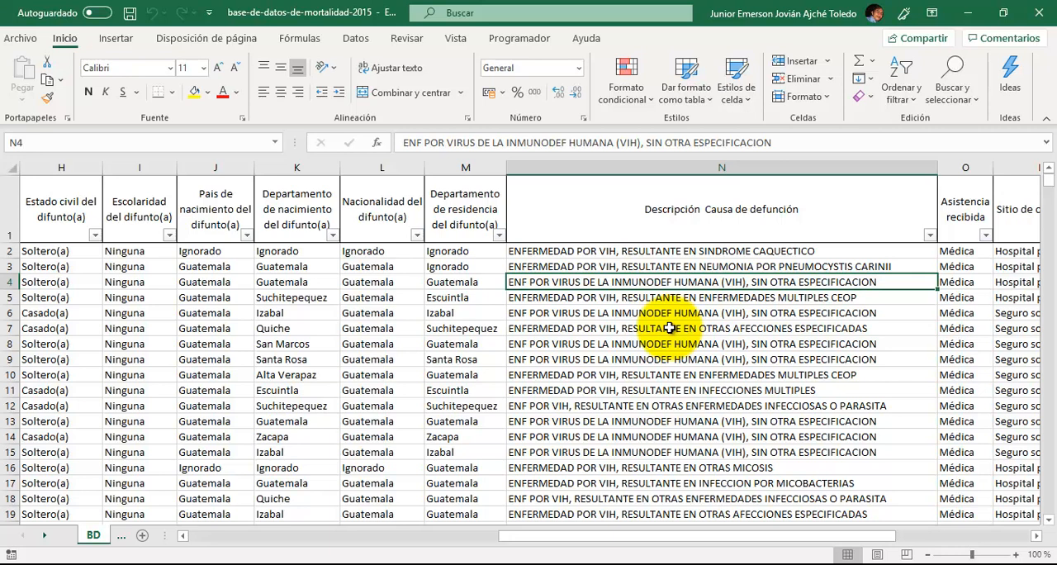
# - Review the third record back to its number in column A and continue to the fourth record's Municipio de ocurrencia
pyautogui.press('Left')
pyautogui.press('Left')
pyautogui.press('Left')
pyautogui.press('Left')
pyautogui.press('Left')
pyautogui.press('Left')
pyautogui.press('Left')
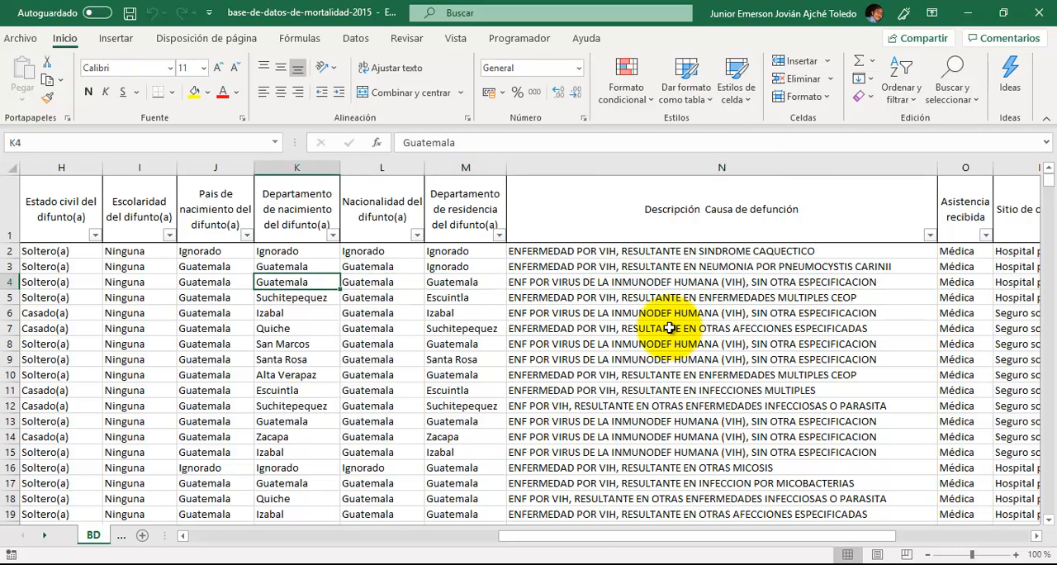
pyautogui.press('Left')
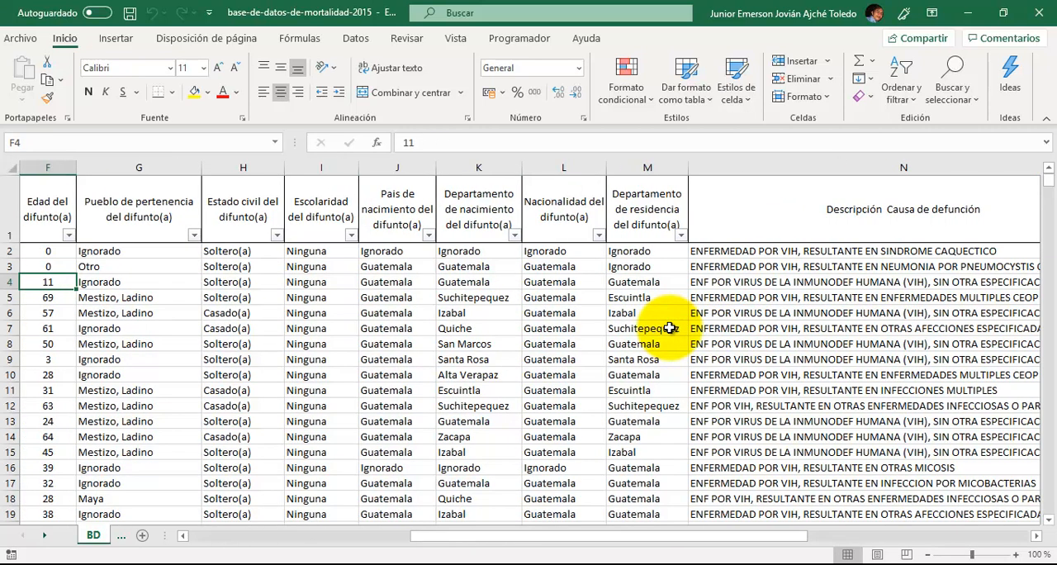
pyautogui.press('Left')
pyautogui.press('Left')
pyautogui.press('Left')
pyautogui.press('Left')
pyautogui.press('Left')
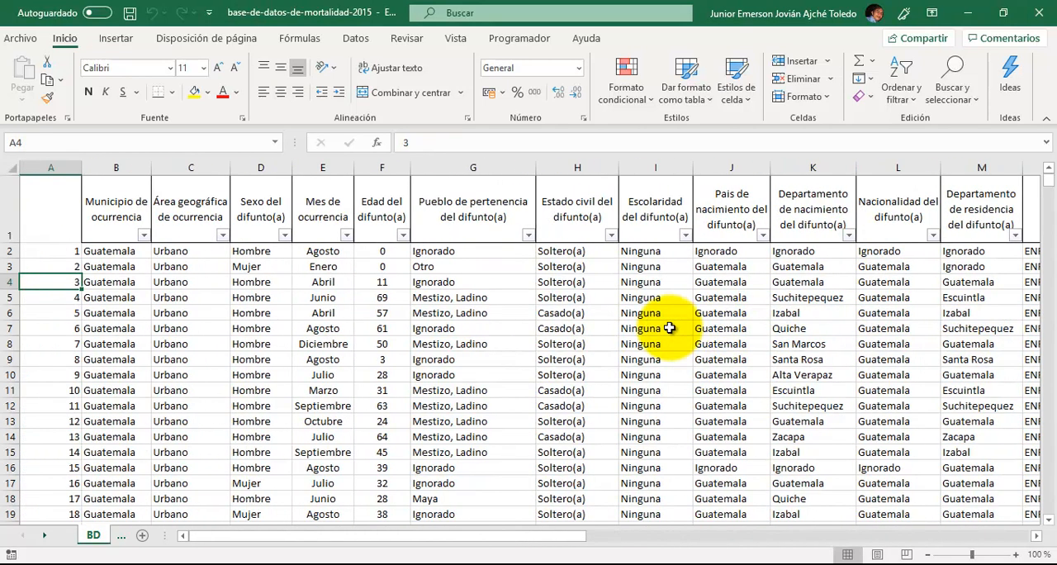
pyautogui.press('Down')
pyautogui.press('Right')
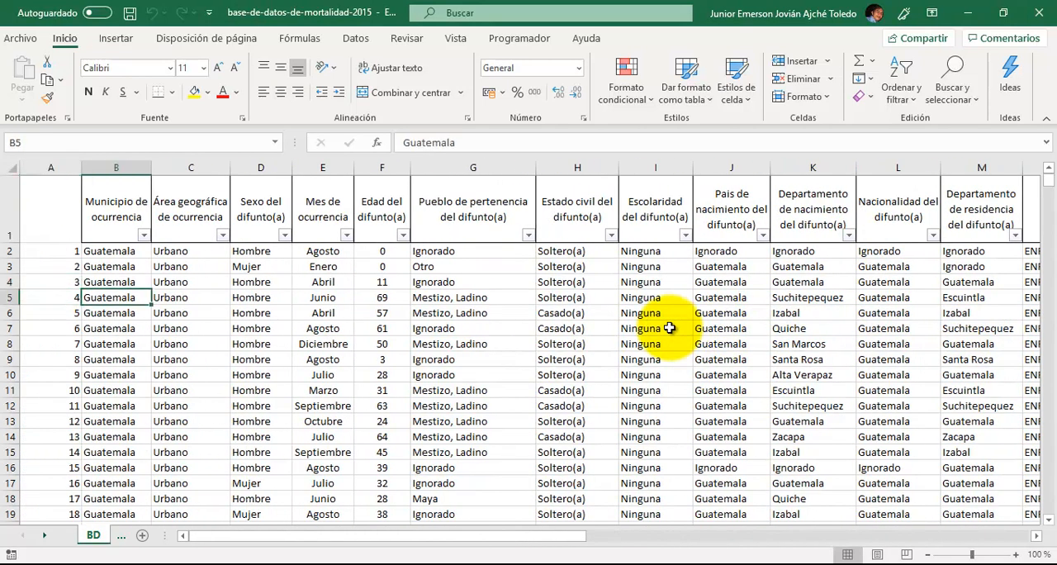
# - Add a new sheet after MUESTRA and try to name it Muestra
pyautogui.click(122, 537)
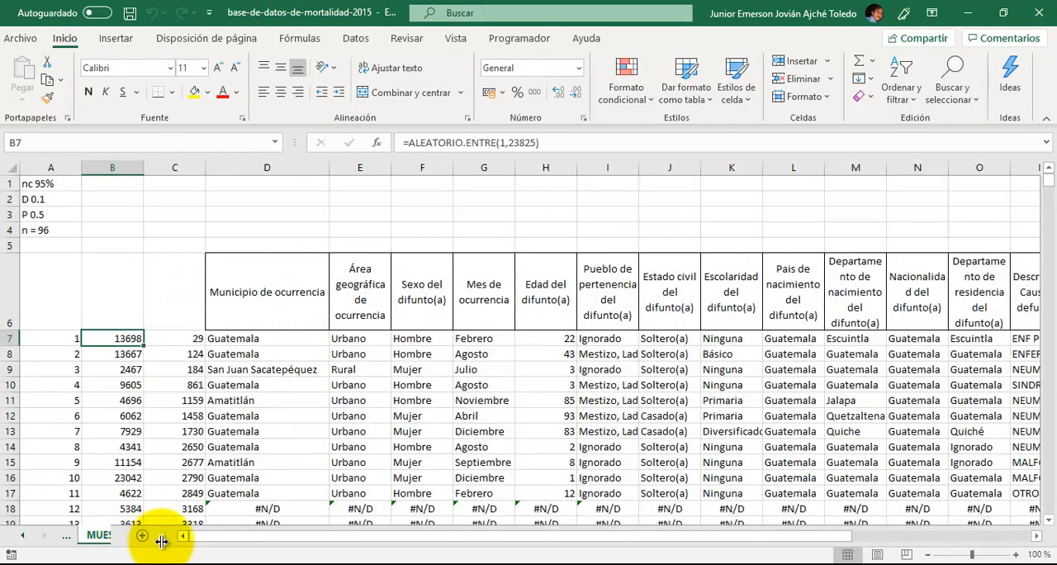
pyautogui.click(142, 536)
pyautogui.doubleClick(170, 536)
pyautogui.write('Muestra')
pyautogui.press('Return')
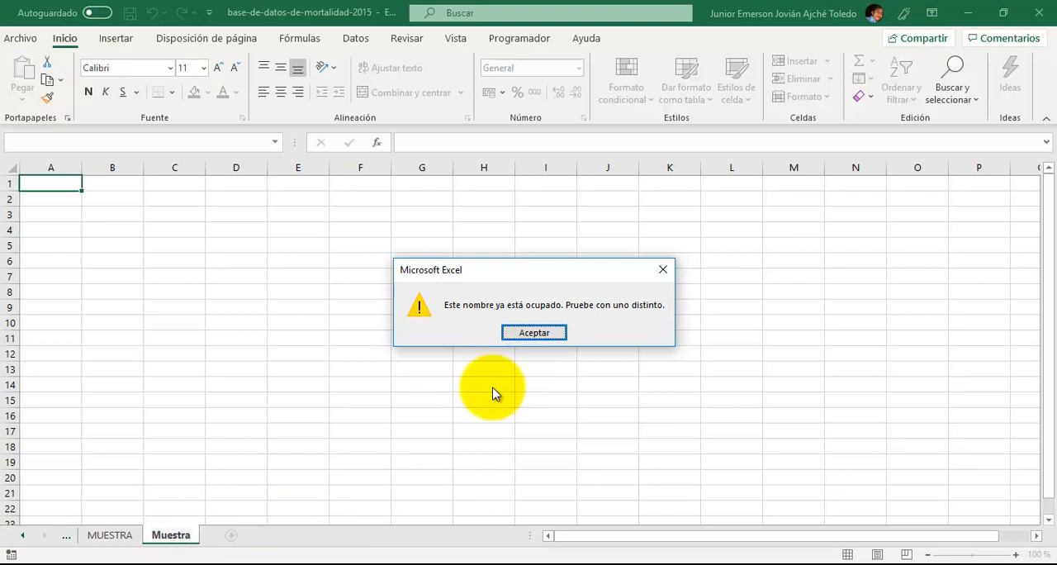
pyautogui.click(556, 333)
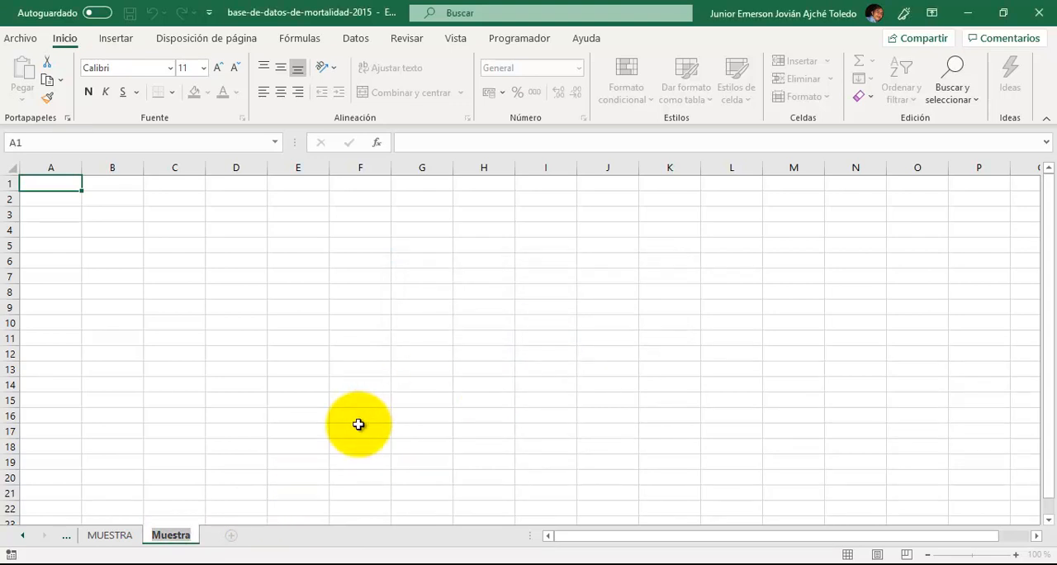
# - Name the new sheet MuestraBD
pyautogui.write('BD')
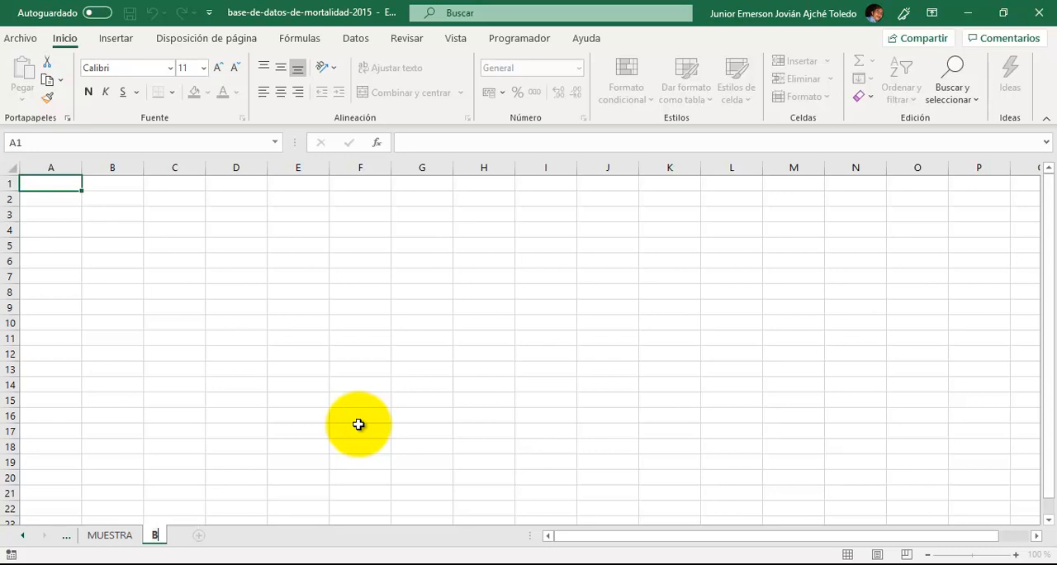
pyautogui.press('BackSpace')
pyautogui.press('BackSpace')
pyautogui.write('MuestraBD')
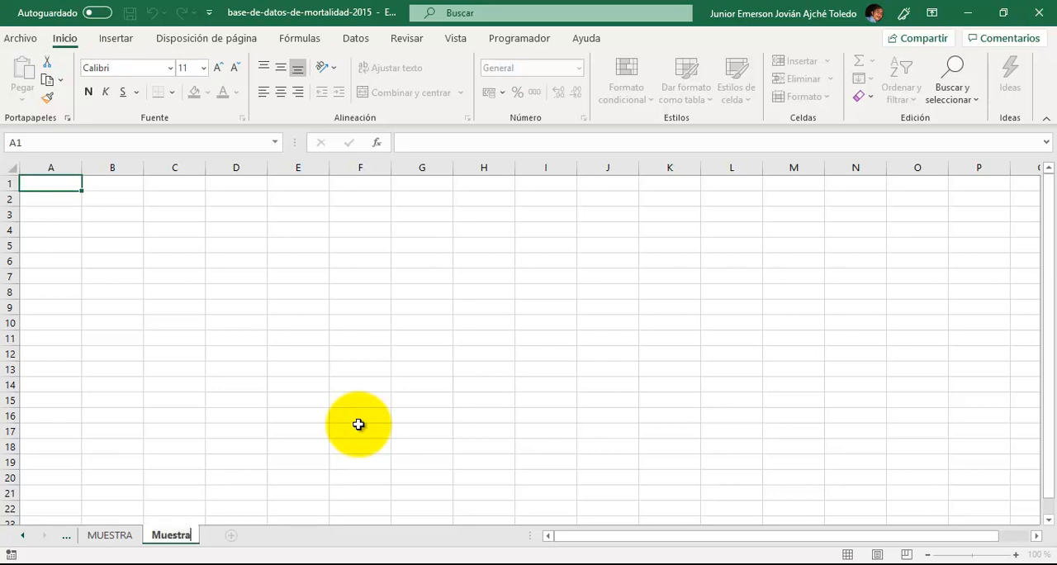
pyautogui.press('Return')
# - Enter the label n in A3 and the label N in A5 of sheet MuestraBD
pyautogui.press('Down')
pyautogui.press('Down')
pyautogui.press('Down')
pyautogui.press('Up')
pyautogui.press('Up')
pyautogui.press('Down')
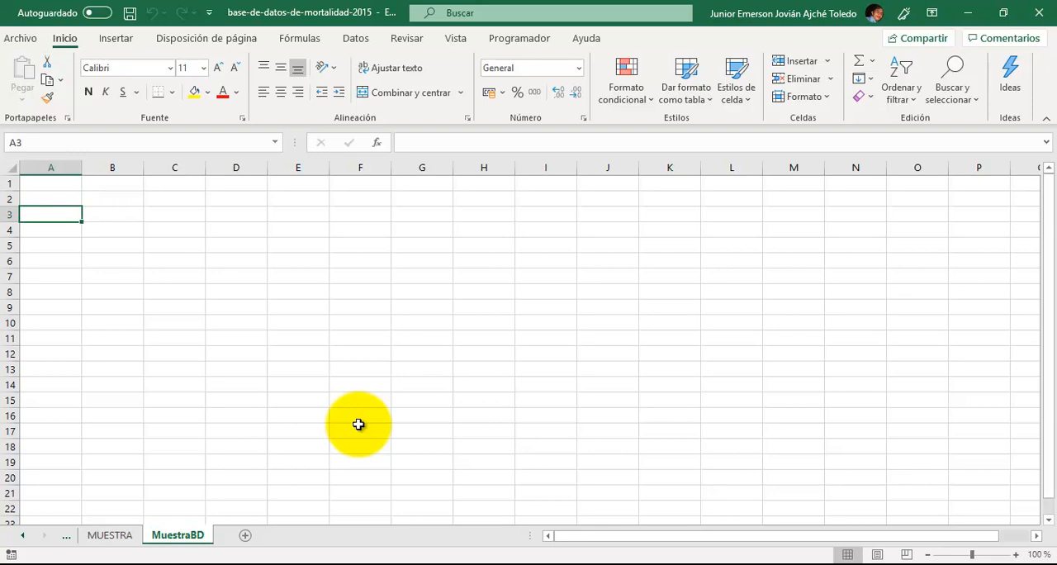
pyautogui.write('n')
pyautogui.press('Return')
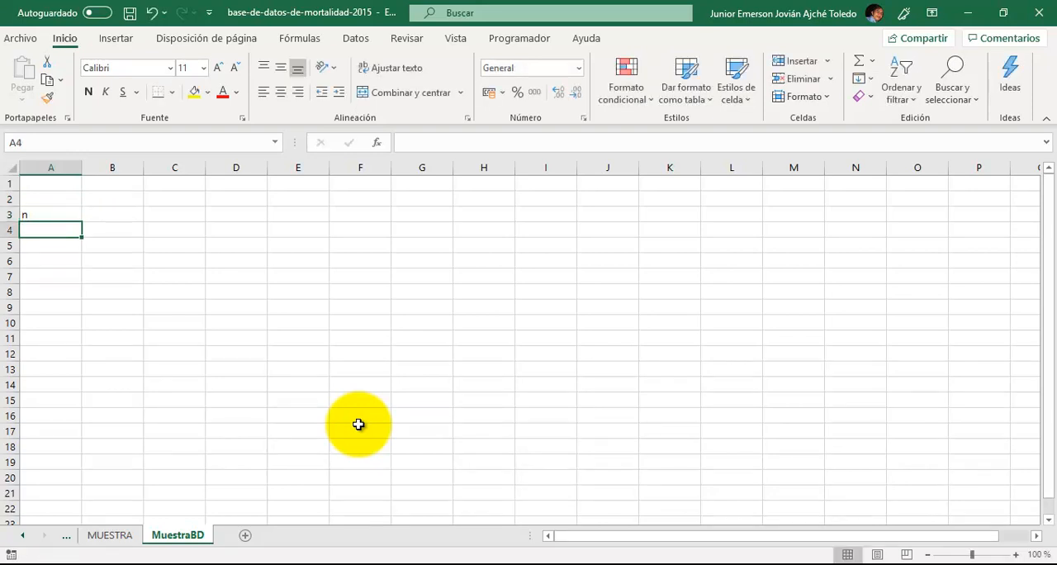
pyautogui.press('Down')
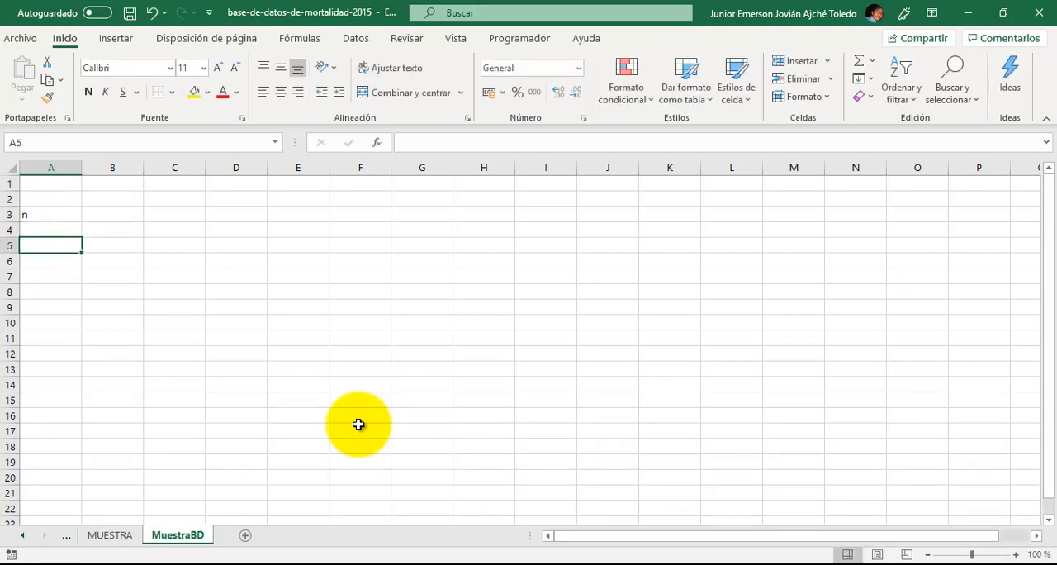
pyautogui.write('N')
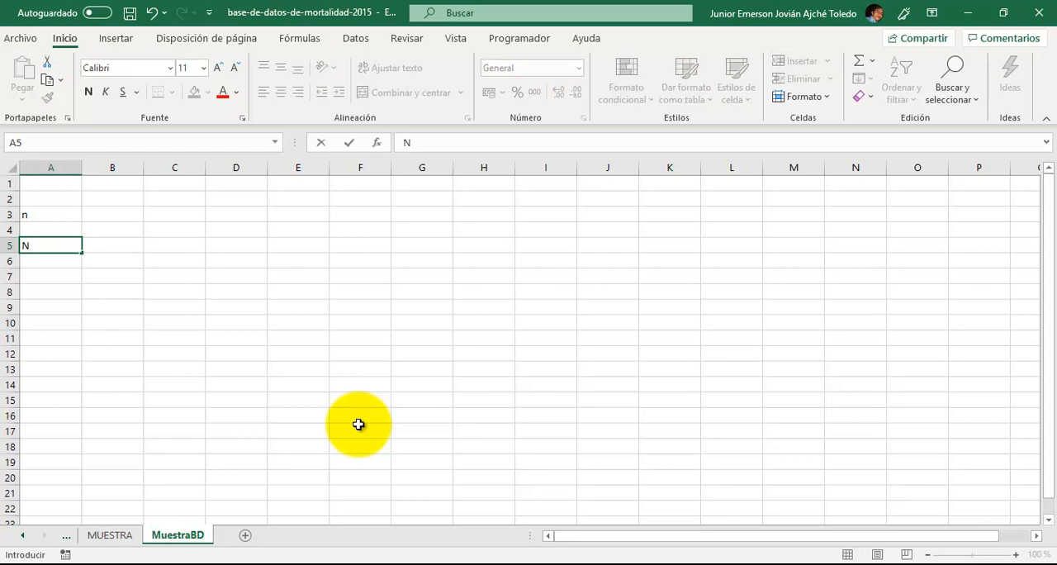
pyautogui.press('Return')
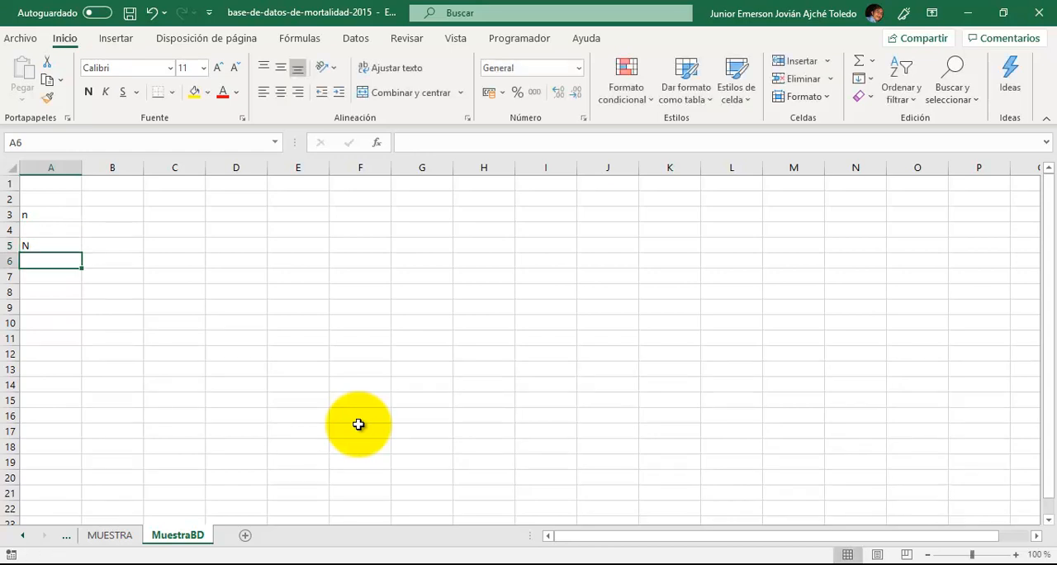
# - Enter the labels Z in A6, p in A7 and a lowercase q in A8
pyautogui.write('Z')
pyautogui.press('Return')
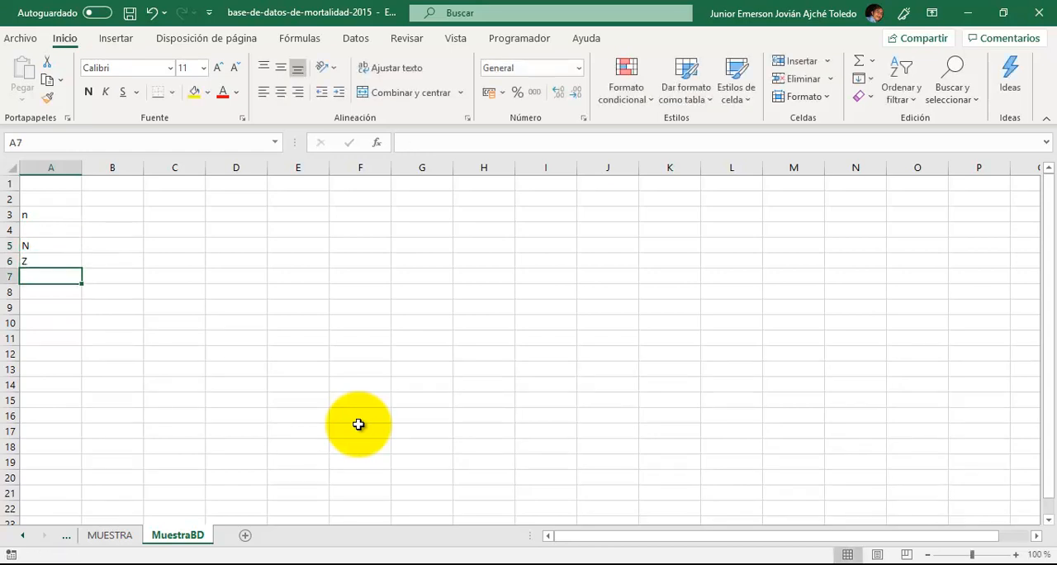
pyautogui.write('p')
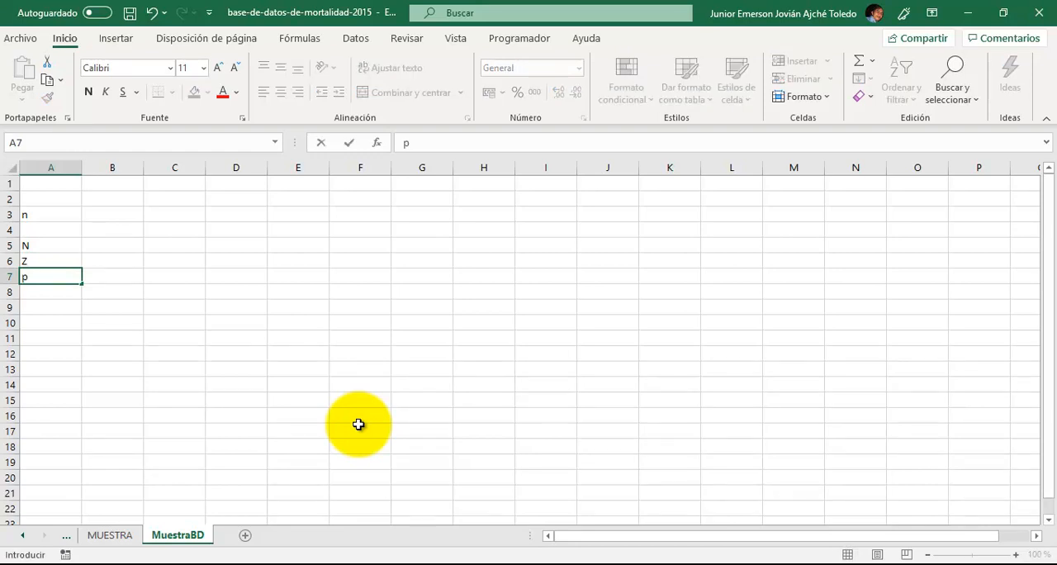
pyautogui.press('Return')
pyautogui.write('Q')
pyautogui.press('BackSpace')
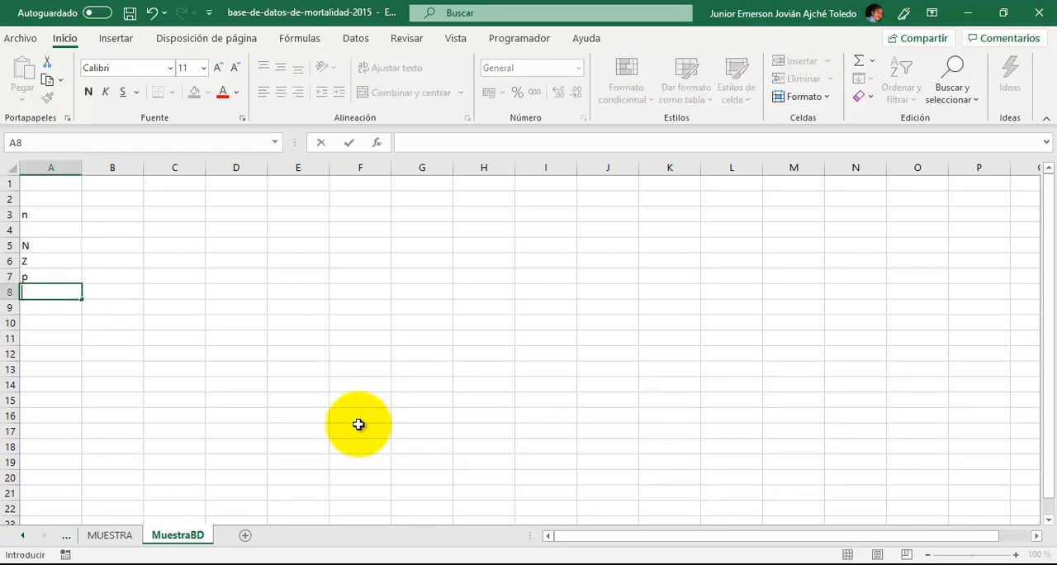
pyautogui.write('q')
pyautogui.press('Return')
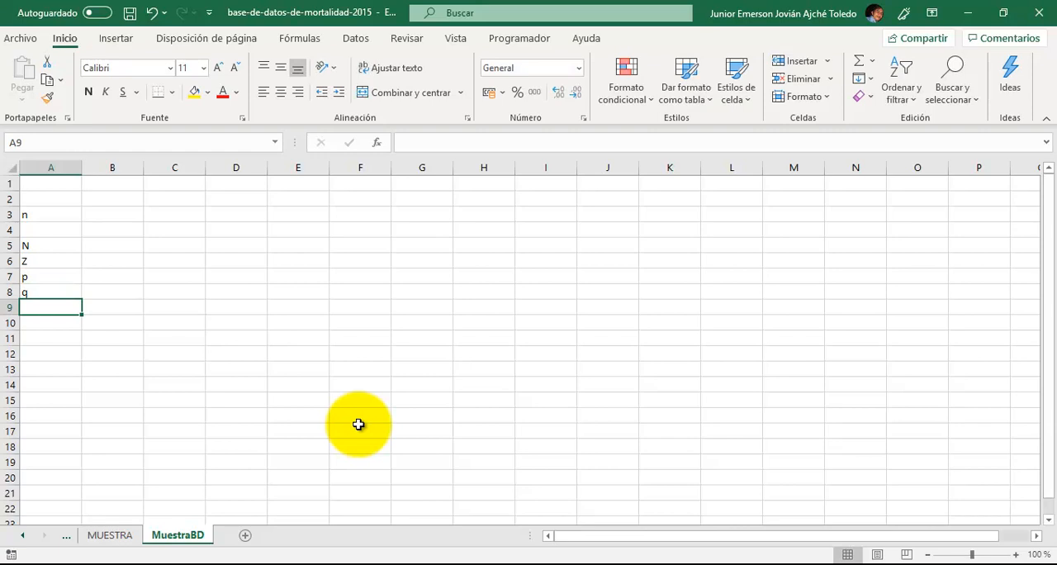
# - Enter the label e in A9 of sheet MuestraBD
pyautogui.write('e')
pyautogui.press('Return')
pyautogui.press('Up')
pyautogui.press('Up')
pyautogui.press('Up')
pyautogui.press('Up')
pyautogui.press('Up')
pyautogui.press('Up')
pyautogui.press('Down')
pyautogui.press('Down')
pyautogui.press('Down')
# - Enter the label numerador in A11 and the label denominador in A12
pyautogui.press('Down')
pyautogui.press('Down')
pyautogui.press('Down')
pyautogui.press('Up')
pyautogui.press('Up')
pyautogui.press('Up')
pyautogui.press('Up')
pyautogui.press('Up')
pyautogui.press('Down')
pyautogui.press('Down')
pyautogui.press('Down')
pyautogui.press('Down')
pyautogui.press('Down')
pyautogui.press('Down')
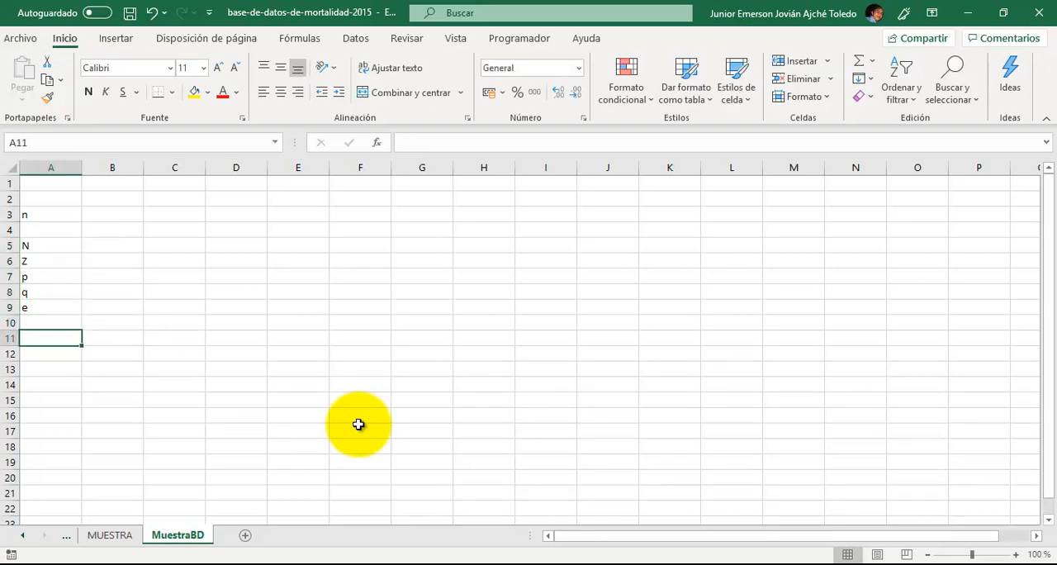
pyautogui.write('numerador')
pyautogui.press('Return')
pyautogui.write('denominador')
pyautogui.hotkey('ctrl', 'Return')
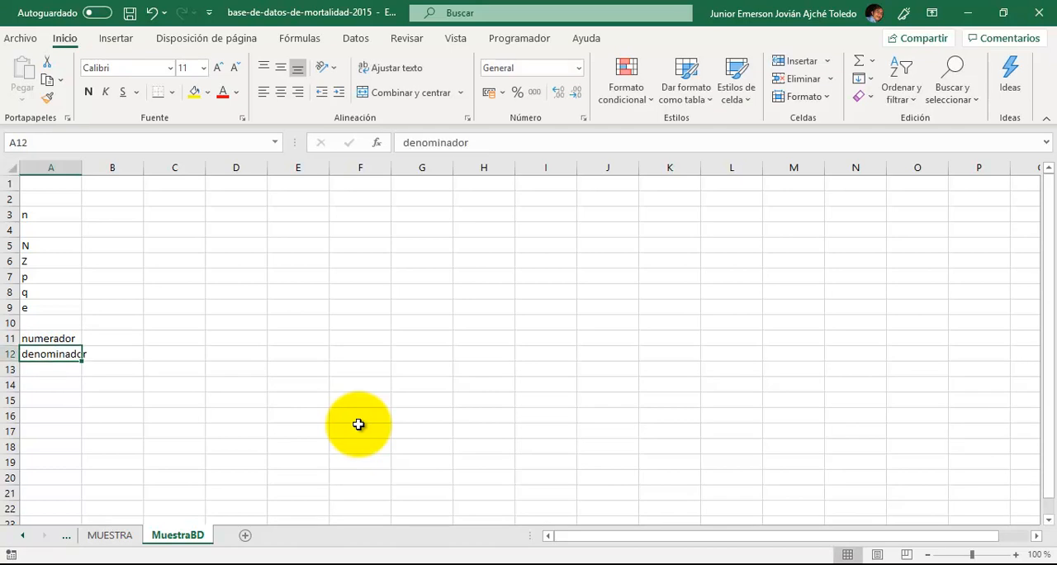
# - Insert a blank row at row 10, between the e and numerador labels
pyautogui.press('Up')
pyautogui.press('Up')
pyautogui.press('Up')
pyautogui.press('Up')
pyautogui.press('Up')
pyautogui.press('Up')
pyautogui.press('Up')
pyautogui.press('Right')
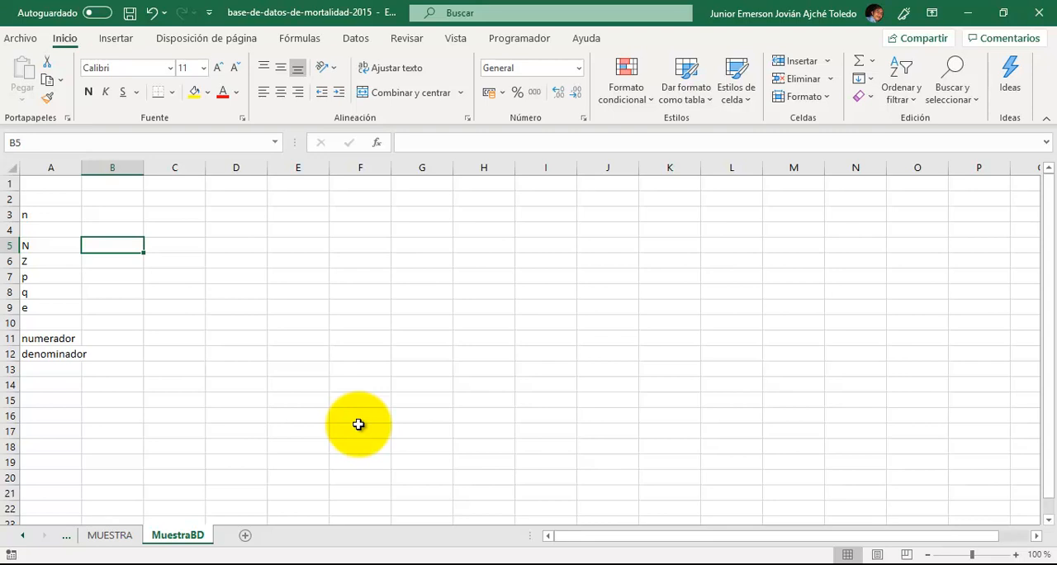
pyautogui.press('Down')
pyautogui.press('Down')
pyautogui.press('Down')
pyautogui.press('Down')
pyautogui.press('Left')
pyautogui.press('Down')
pyautogui.hotkey('shift', 'space')
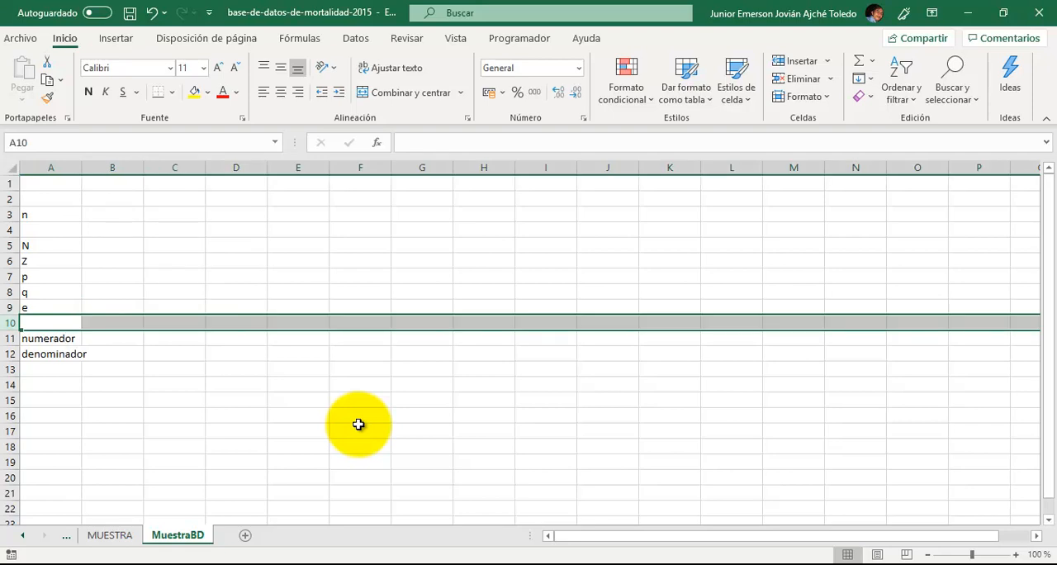
pyautogui.hotkey('ctrl', '+')
# - Enter the label alfa in A10
pyautogui.press('Left')
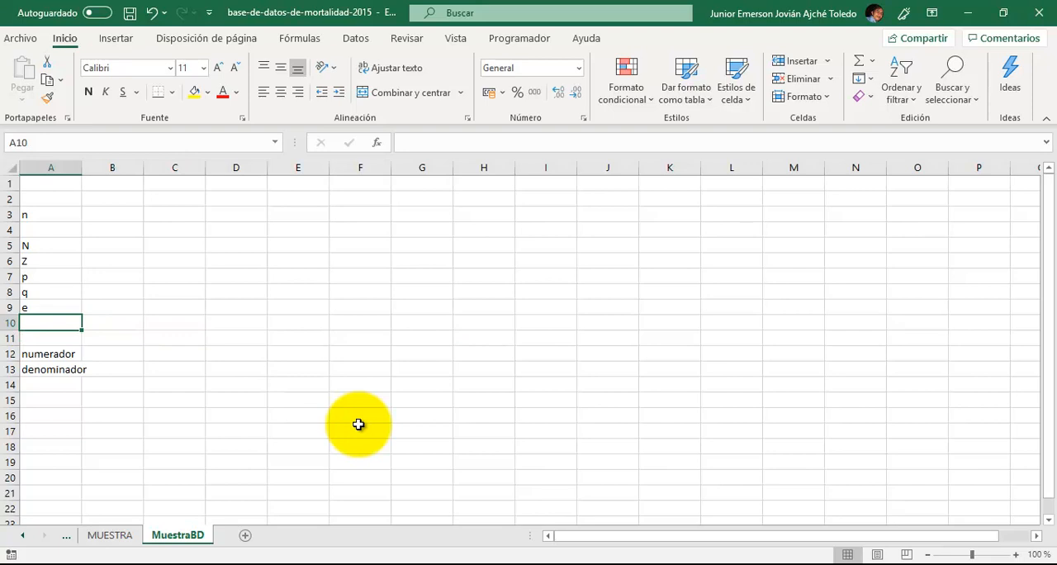
pyautogui.write('alfa')
pyautogui.press('Return')
pyautogui.press('Up')
pyautogui.press('Up')
pyautogui.press('Up')
pyautogui.press('Up')
pyautogui.press('Up')
pyautogui.press('Up')
pyautogui.press('Down')
pyautogui.press('Down')
pyautogui.press('Down')
pyautogui.press('Down')
pyautogui.press('Down')
pyautogui.press('Right')
pyautogui.press('Up')
pyautogui.press('Up')
pyautogui.press('Down')
pyautogui.press('Down')
pyautogui.press('Down')
pyautogui.press('Down')
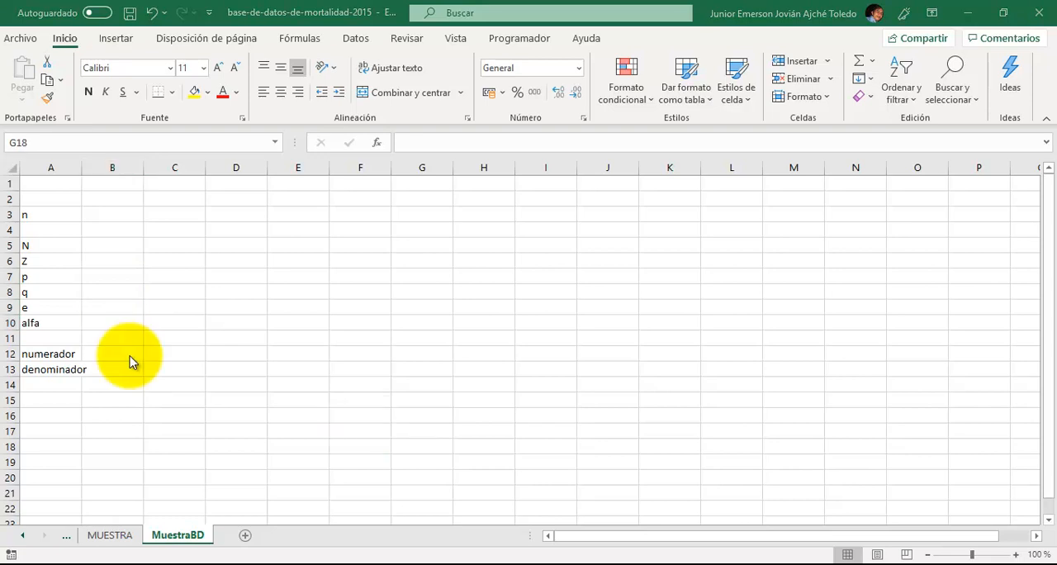
# - Autofit the width of column A and enter the formula =1-B10/2 for Z in B6
pyautogui.doubleClick(81, 167)
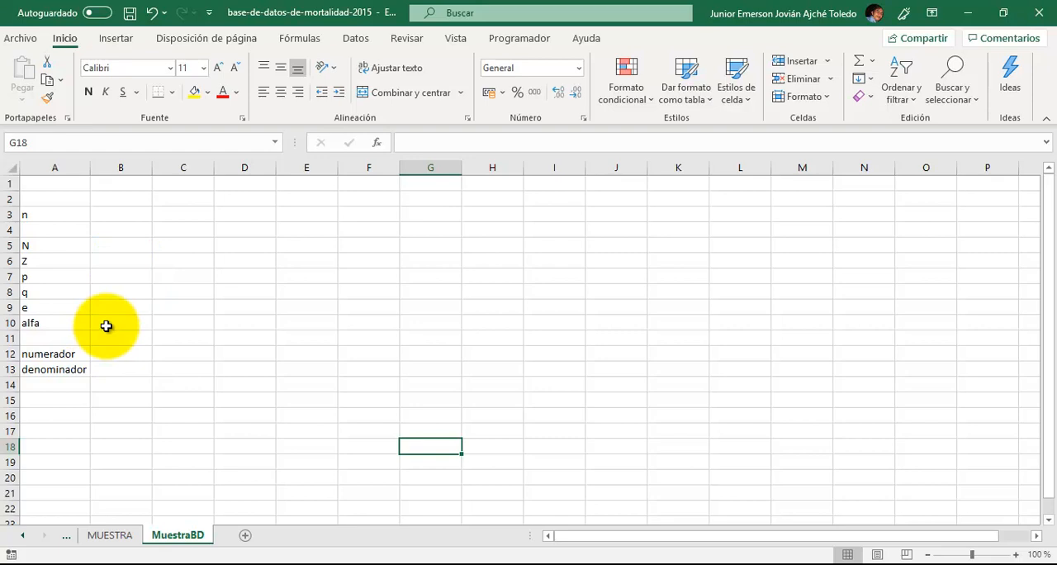
pyautogui.click(115, 260)
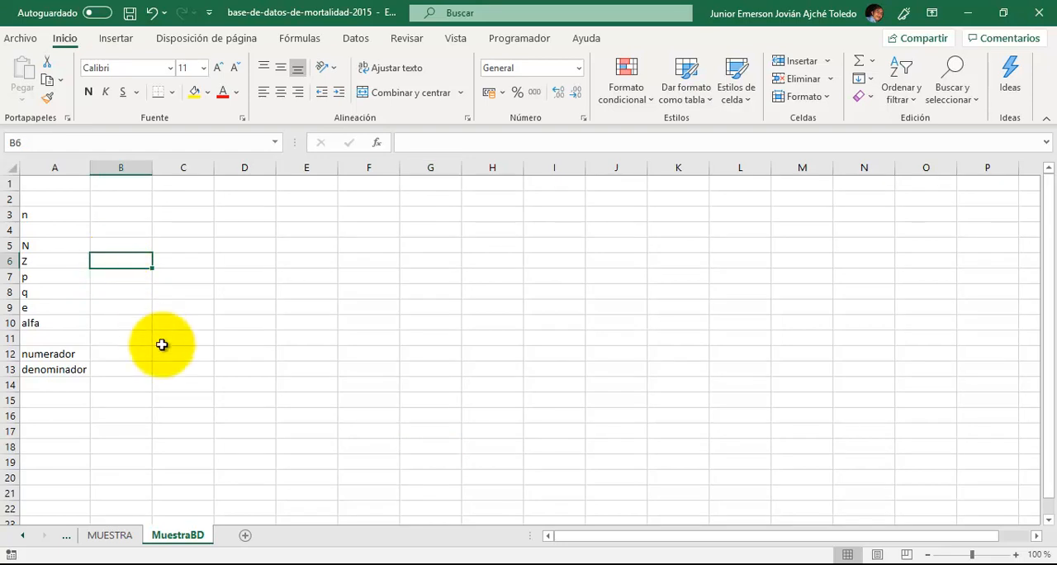
pyautogui.write('=1')
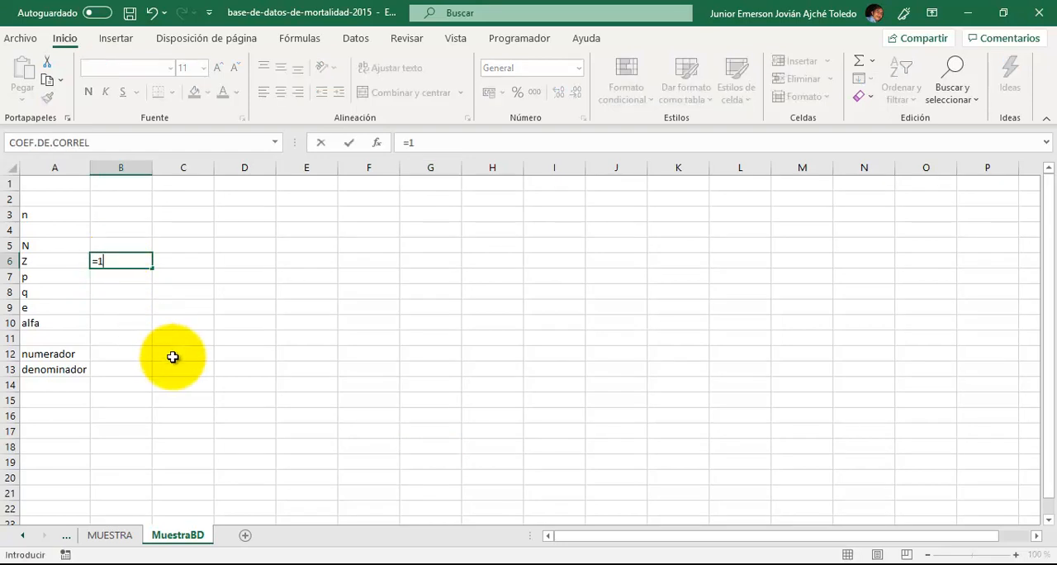
pyautogui.write('-')
pyautogui.press('Down')
pyautogui.press('Down')
pyautogui.press('Down')
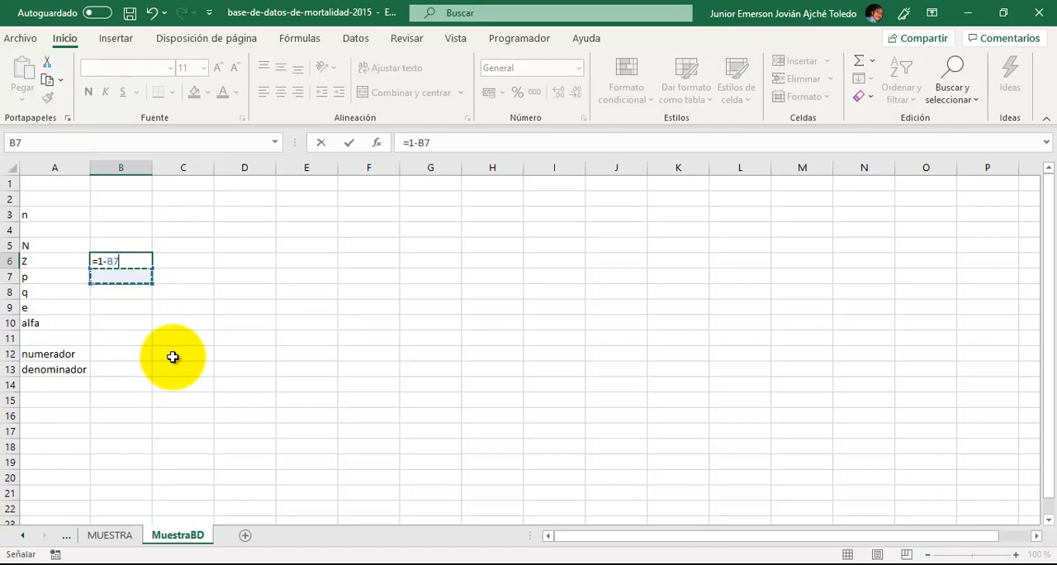
pyautogui.press('Down')
pyautogui.write('/2')
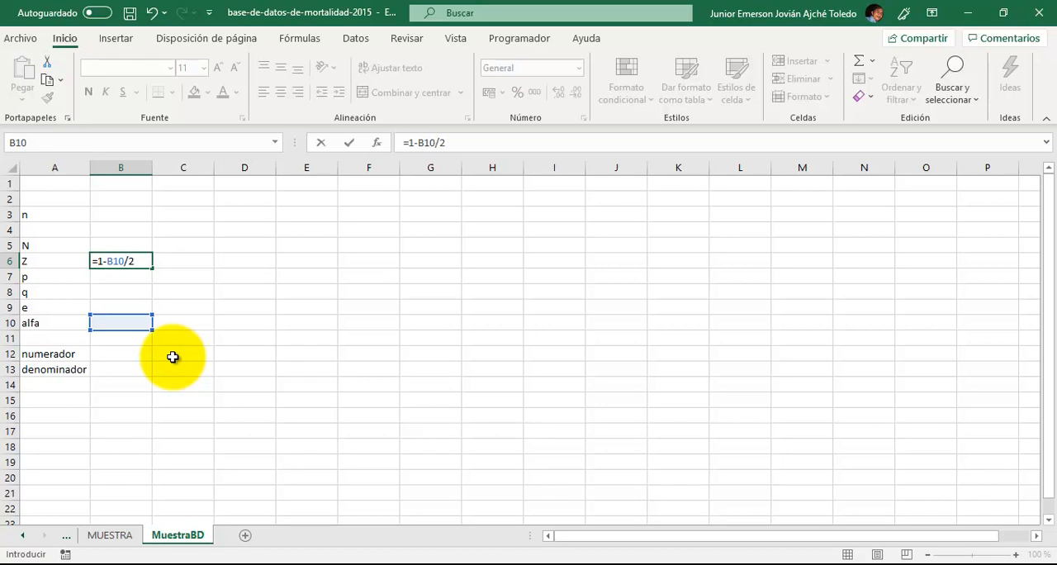
pyautogui.press('Return')
# - Set alfa in B10 to 0.05
pyautogui.press('Down')
pyautogui.press('Down')
pyautogui.press('Down')
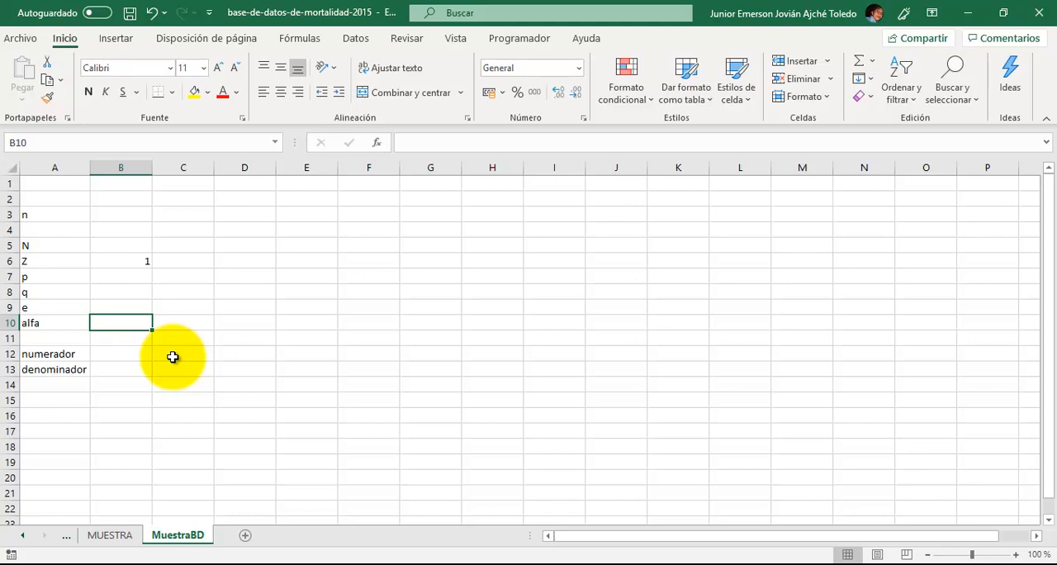
pyautogui.write('0.05')
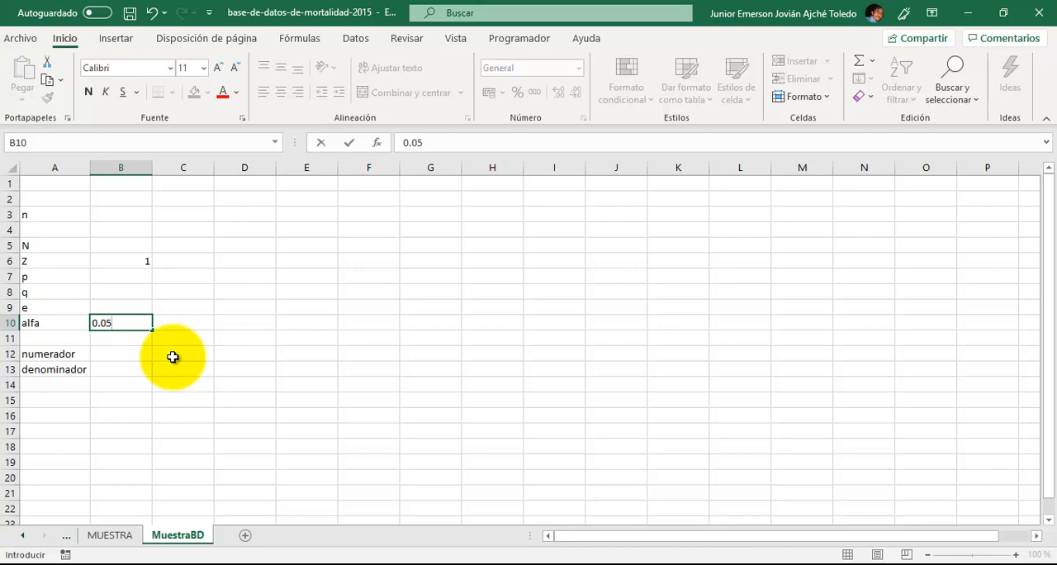
pyautogui.press('Return')
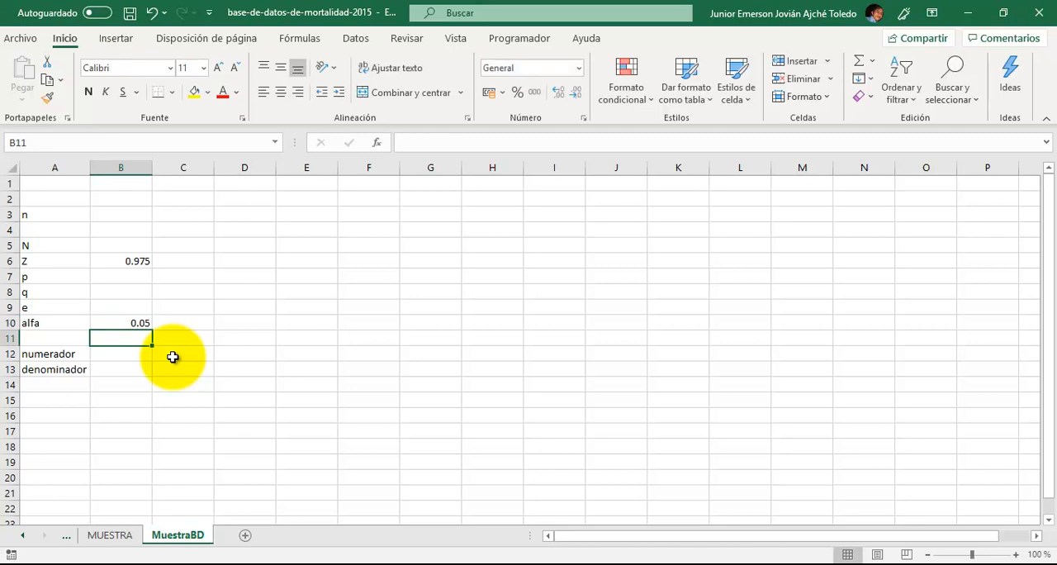
# - Try to start a normal distribution formula with =distr.norm in D6
pyautogui.press('Up')
pyautogui.press('Up')
pyautogui.press('Up')
pyautogui.press('Up')
pyautogui.press('Right')
pyautogui.press('Right')
pyautogui.press('Up')
pyautogui.write('=')
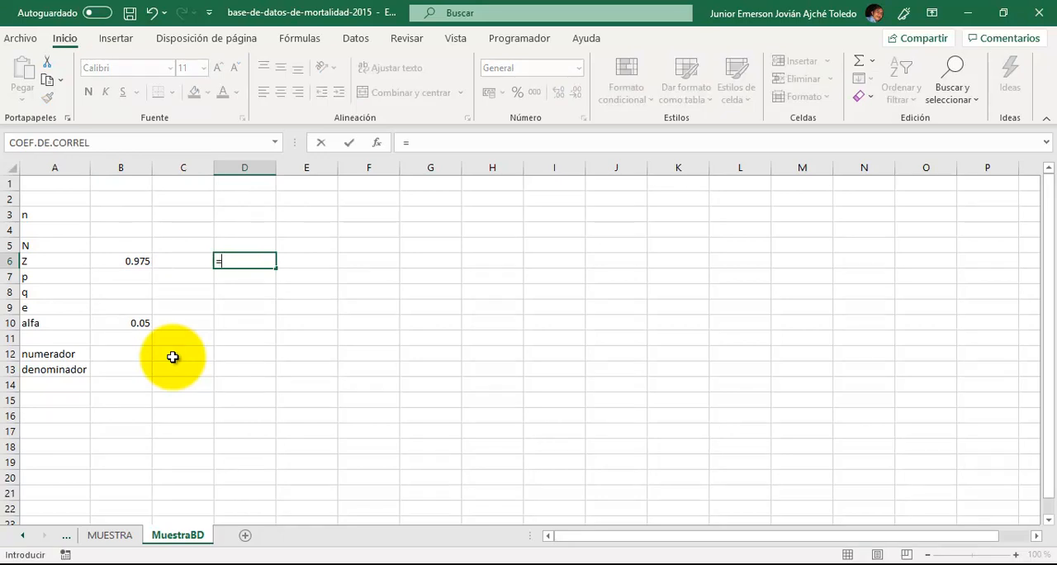
pyautogui.write('dis')
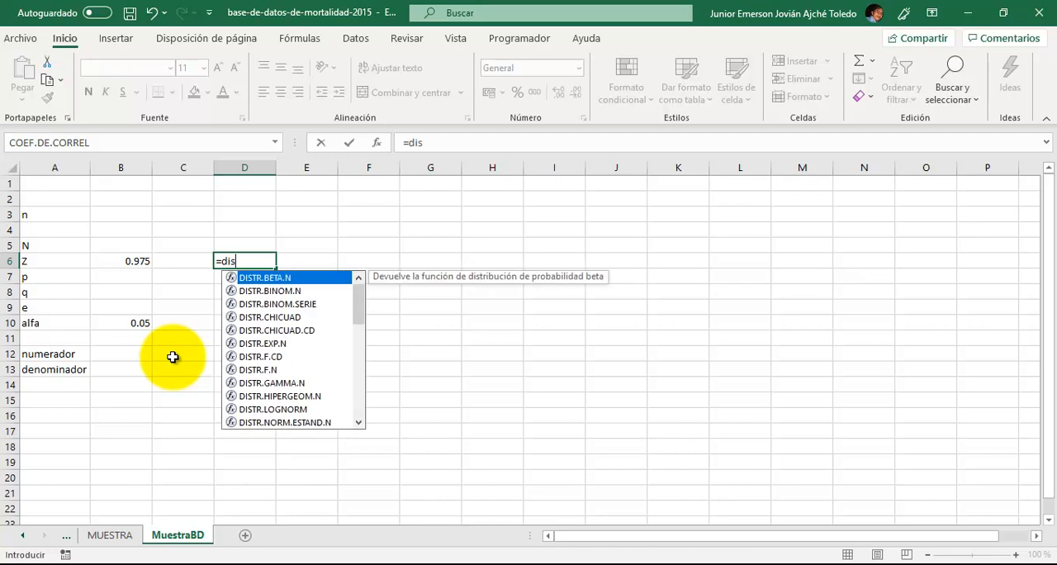
pyautogui.write('tr.norm')
pyautogui.press('Left')
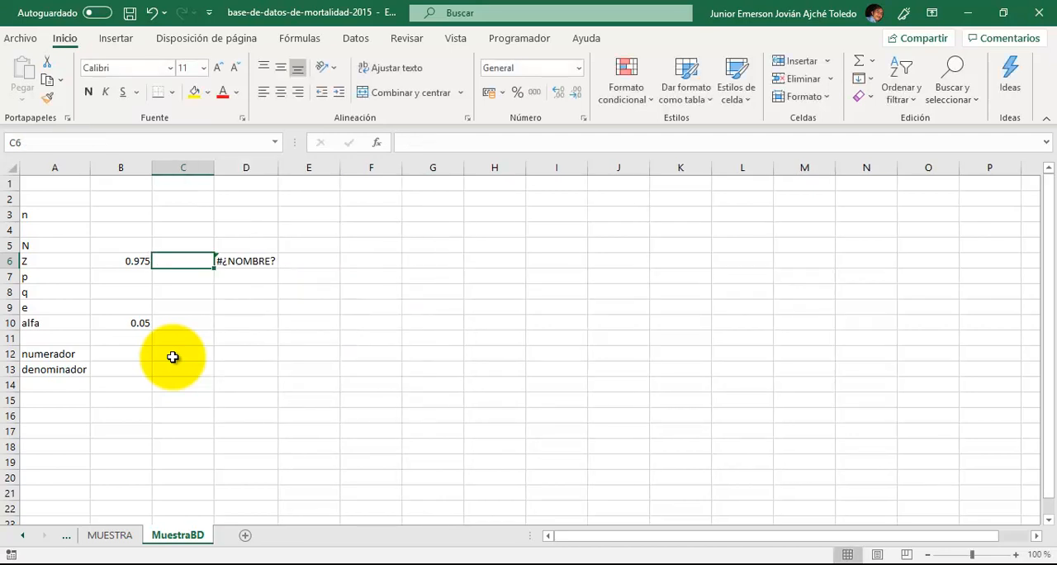
# - Complete the D6 formula as =DISTR.NORM.ESTAND.INV(B6) to get the Z value for the probability in B6
pyautogui.press('Right')
pyautogui.press('F2')
pyautogui.press('Right')
pyautogui.write(',')
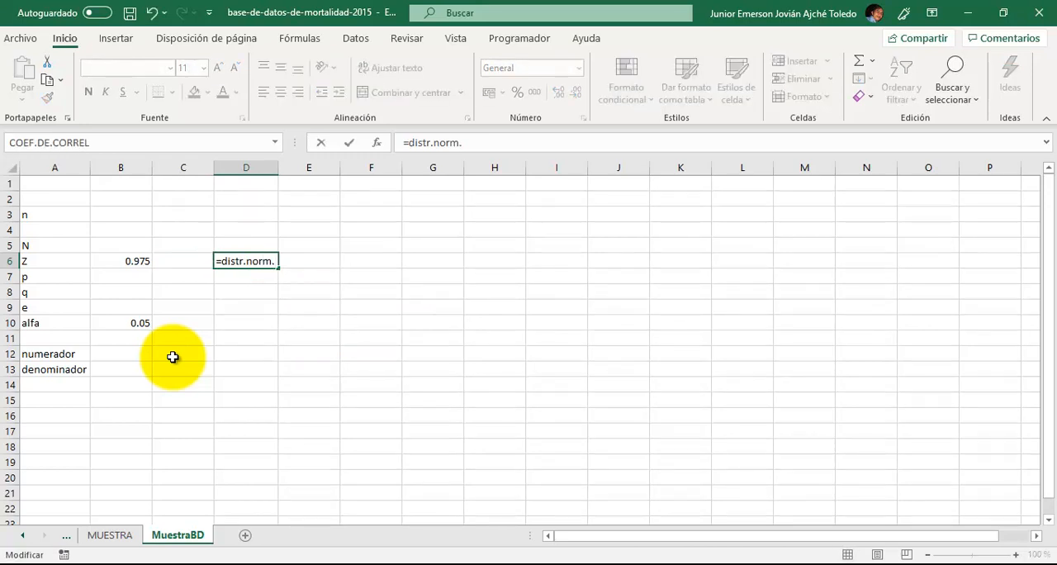
pyautogui.press('BackSpace')
pyautogui.press('Down')
pyautogui.press('Down')
pyautogui.press('Down')
pyautogui.press('Down')
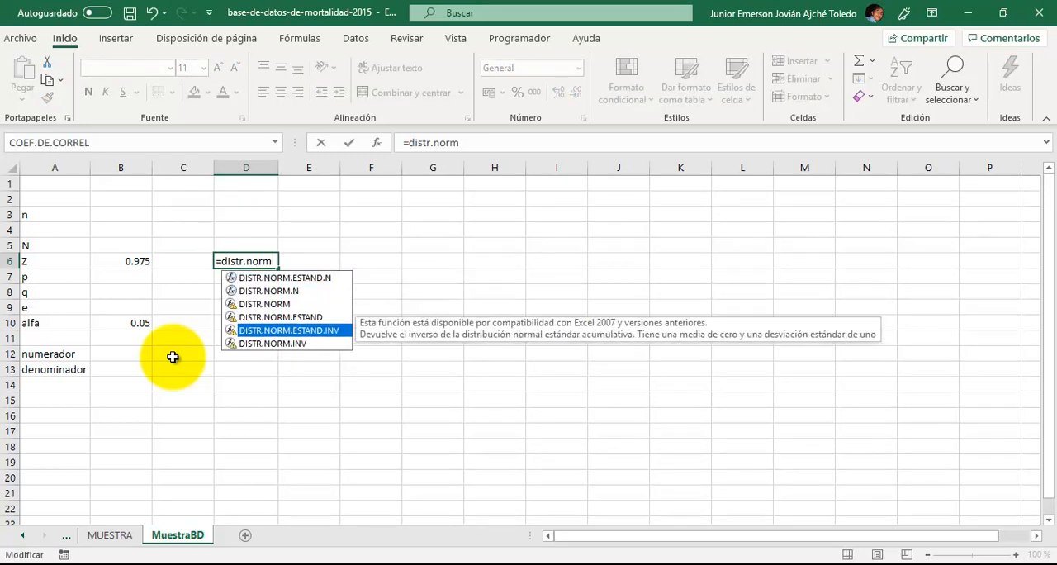
pyautogui.press('Tab')
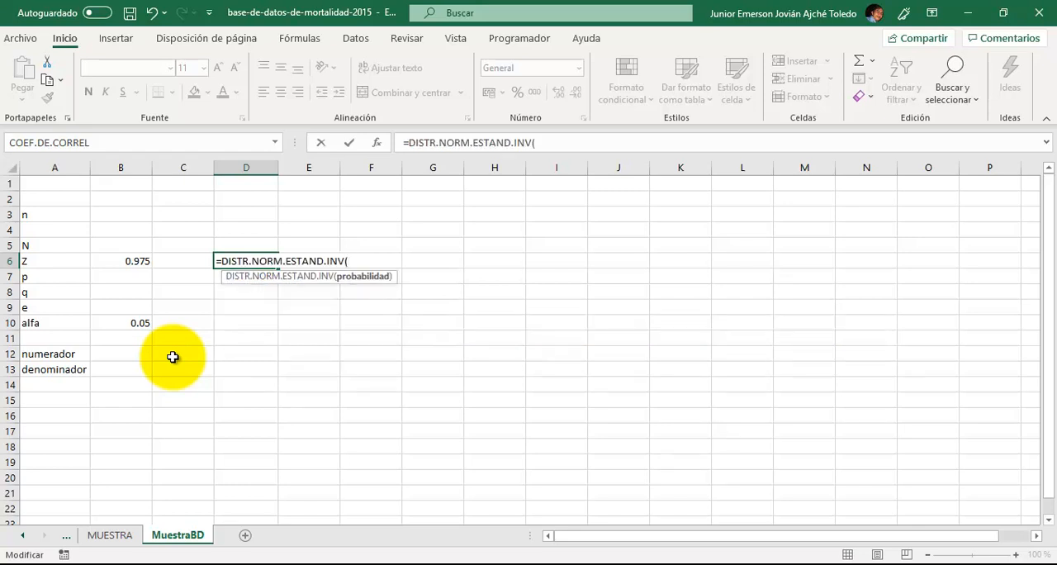
pyautogui.press('Left')
pyautogui.press('Left')
pyautogui.press('Left')
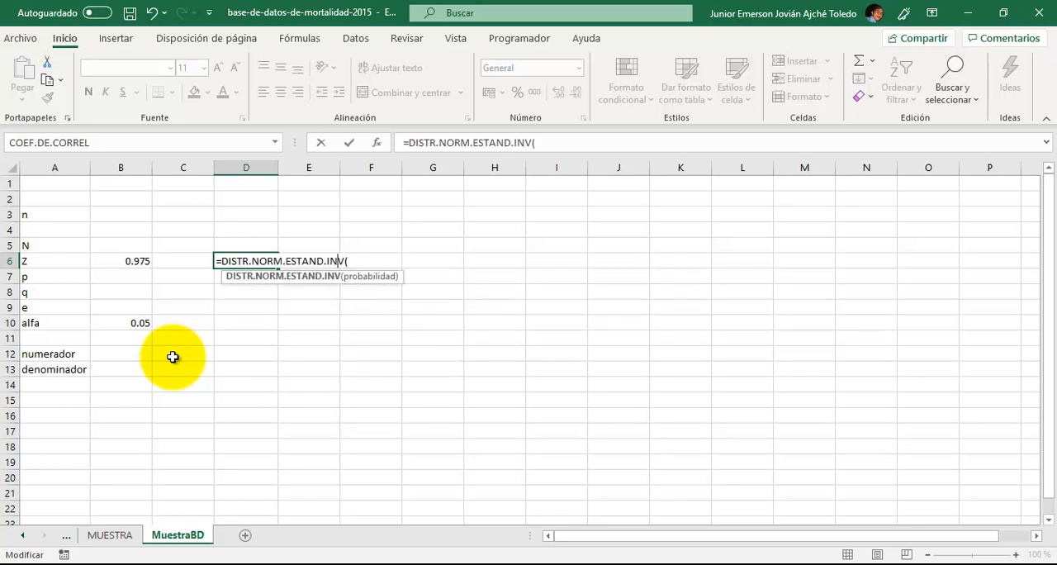
pyautogui.press('Right')
pyautogui.press('Right')
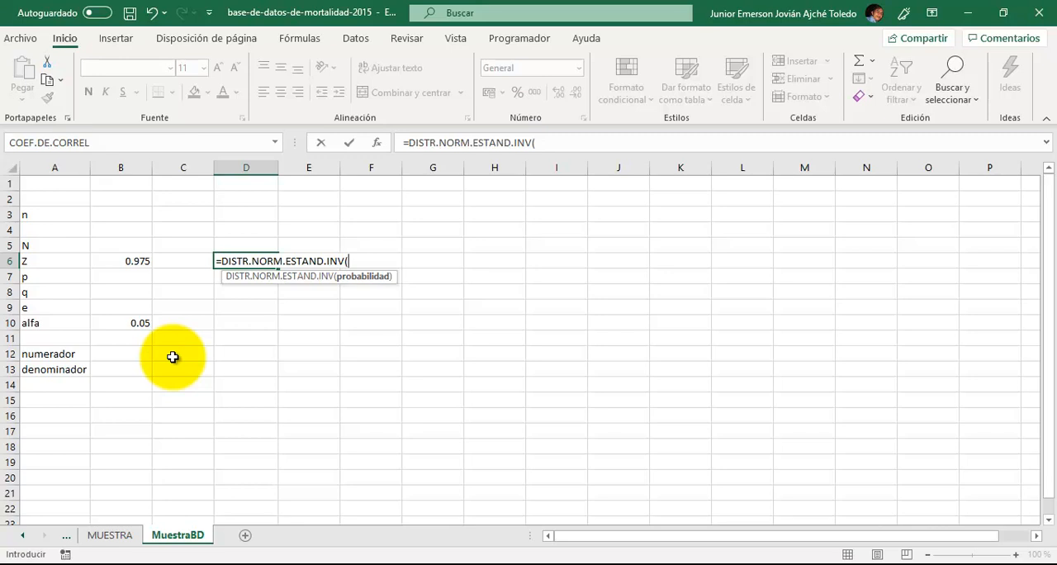
pyautogui.press('F2')
pyautogui.press('Left')
pyautogui.press('Left')
pyautogui.write(')')
pyautogui.press('Return')
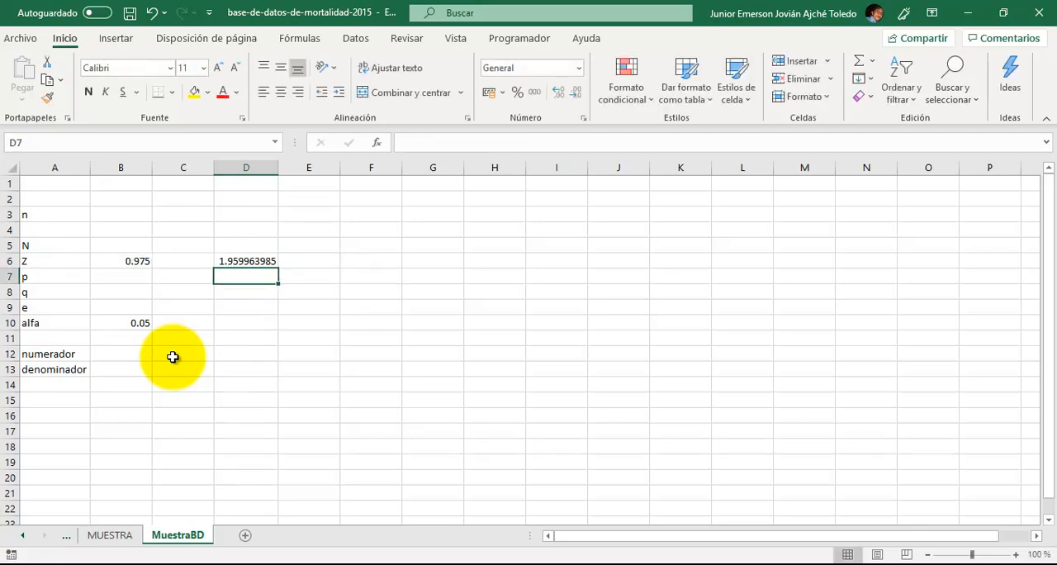
# - Delete the inverse normal formula from D6
pyautogui.press('Up')
pyautogui.press('Delete')
pyautogui.press('Down')
pyautogui.press('Down')
# - Format the cells B6:B10 as percentages
pyautogui.press('Left')
pyautogui.press('Up')
pyautogui.press('Up')
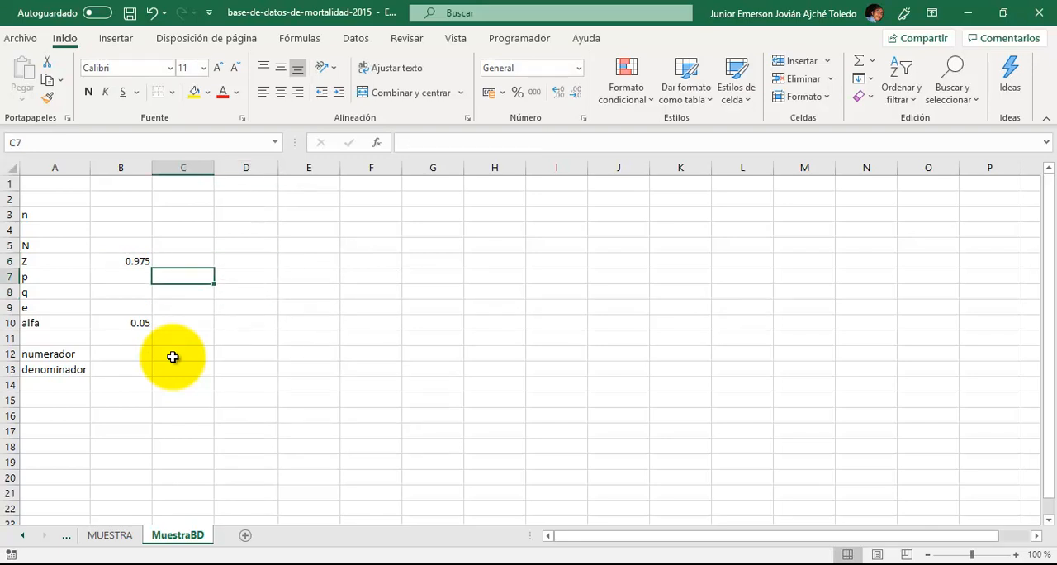
pyautogui.press('Left')
pyautogui.hotkey('shift', 'Down')
pyautogui.hotkey('shift', 'Down')
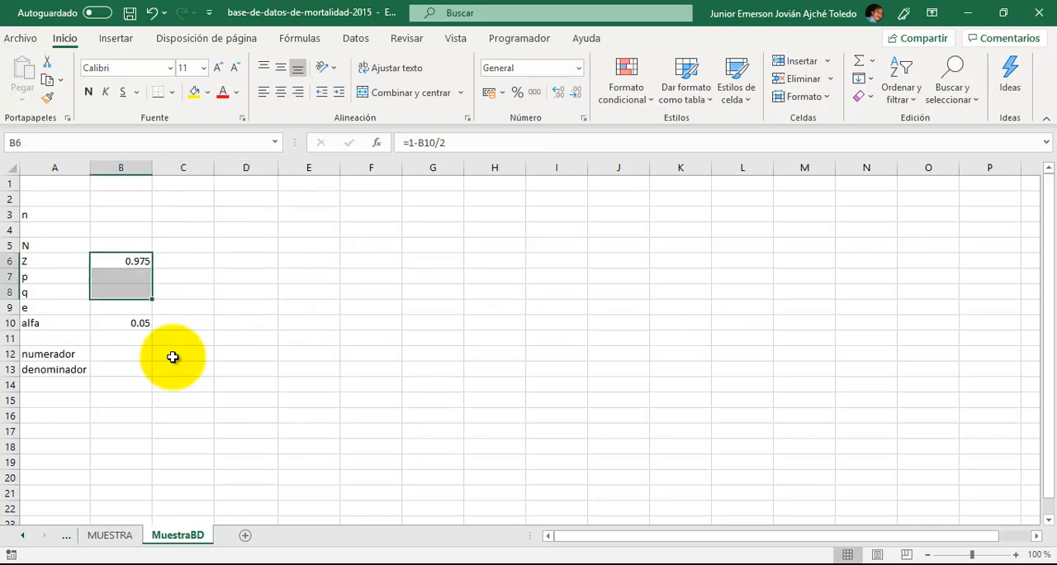
pyautogui.hotkey('shift', 'Down')
pyautogui.hotkey('shift', 'Down')
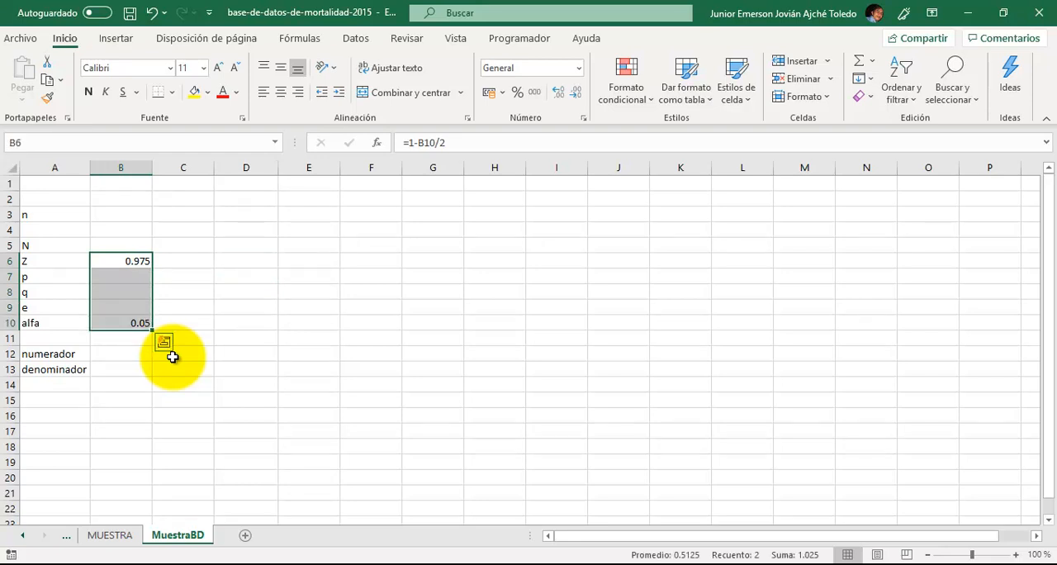
pyautogui.click(516, 94)
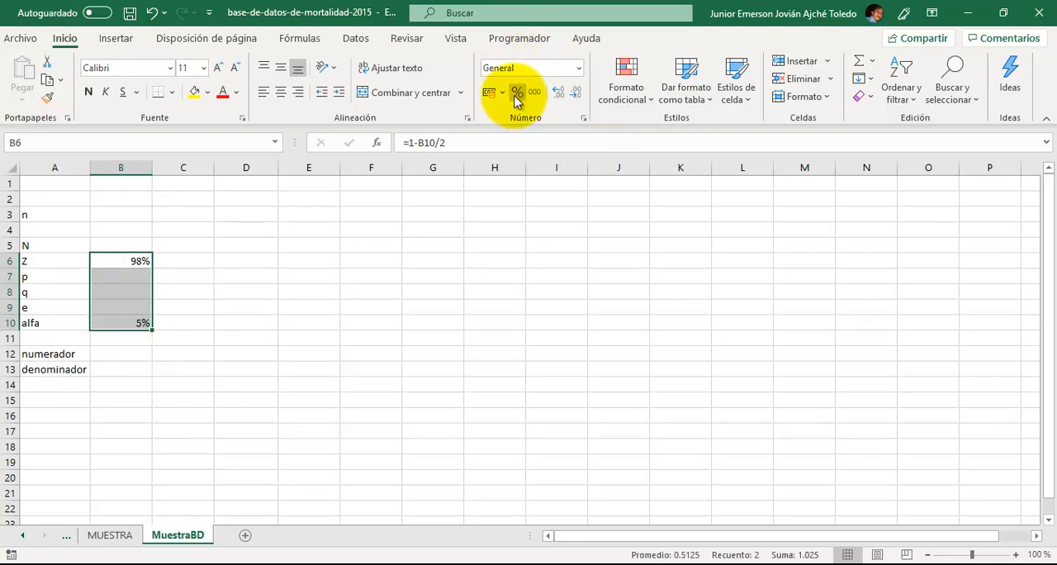
pyautogui.click(220, 278)
# - Enter the formula =1-B7 for q in B8
pyautogui.click(93, 323)
pyautogui.press('Up')
pyautogui.press('Up')
pyautogui.press('Up')
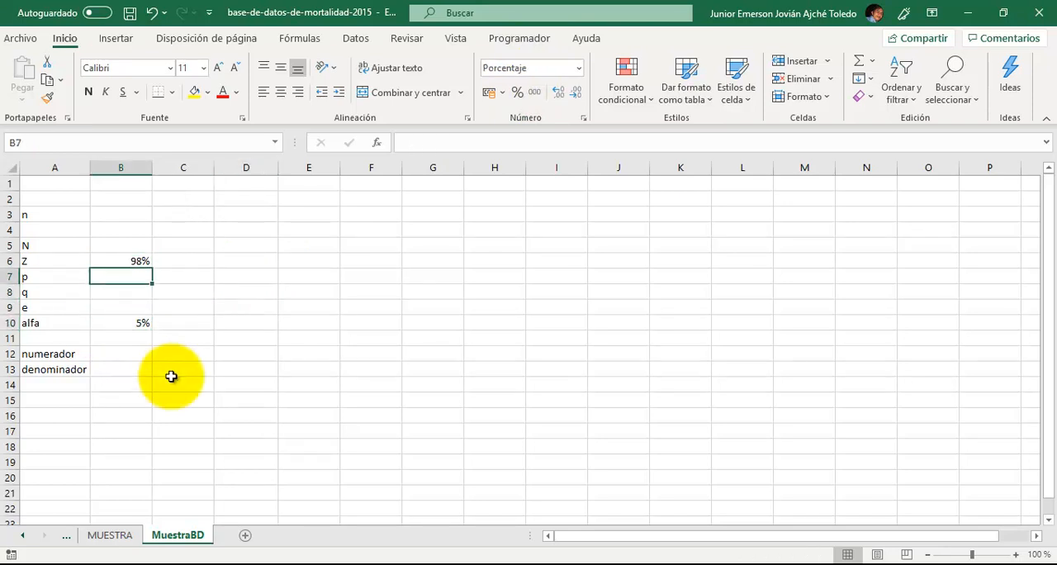
pyautogui.press('Down')
pyautogui.write('=1-')
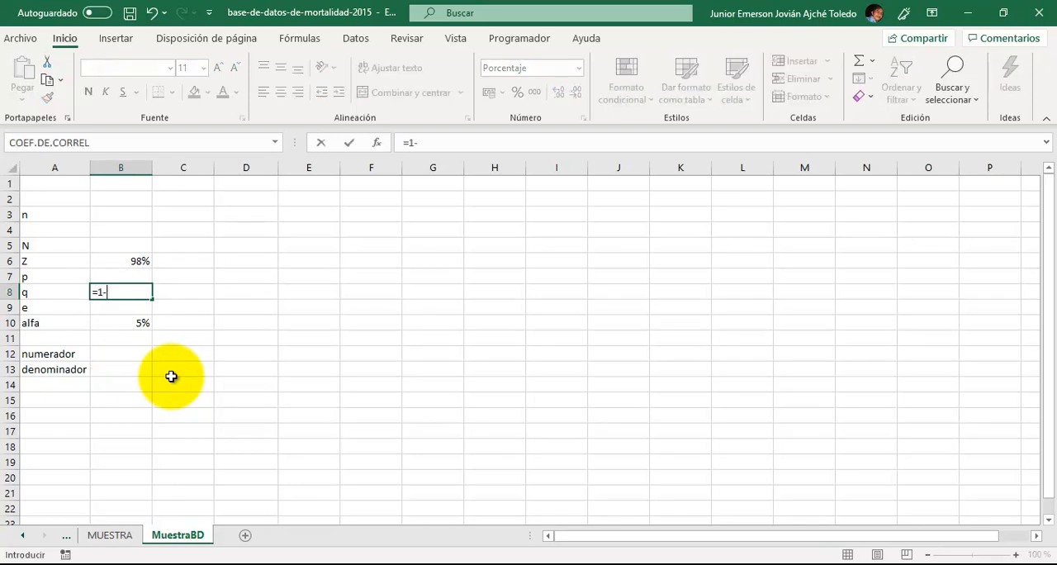
pyautogui.press('Up')
pyautogui.press('Return')
# - Set p in B7 to 50%
pyautogui.press('Up')
pyautogui.press('Up')
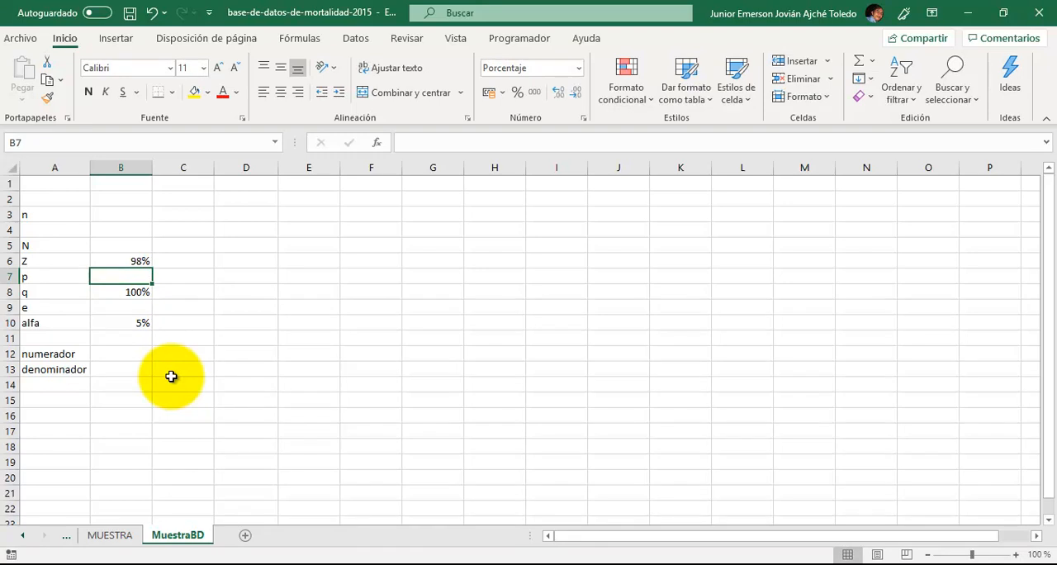
pyautogui.write('0.')
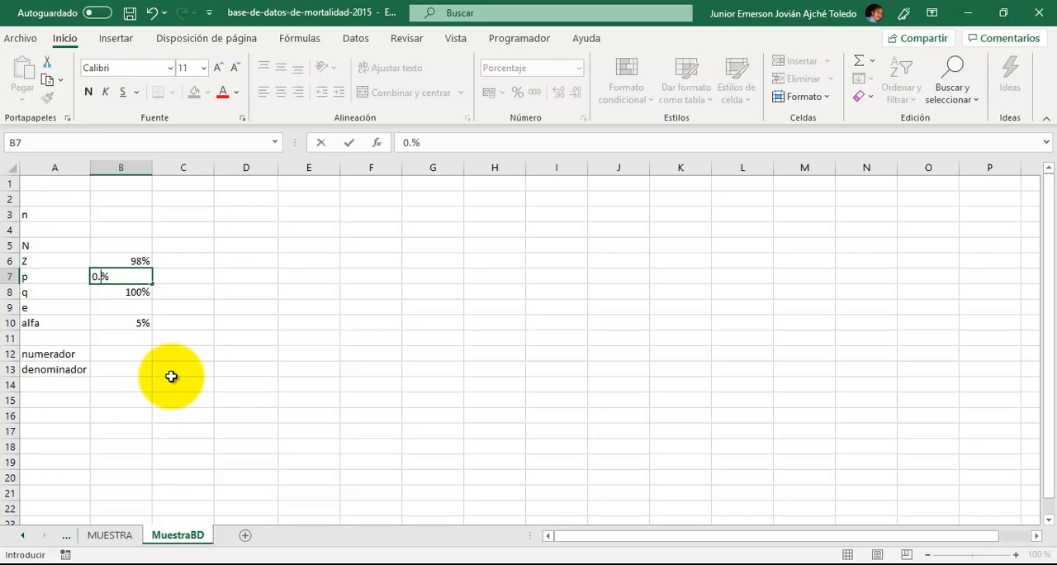
pyautogui.write('5')
pyautogui.press('BackSpace')
pyautogui.press('BackSpace')
pyautogui.press('BackSpace')
pyautogui.write('50')
pyautogui.press('Return')
pyautogui.press('Down')
pyautogui.press('Up')
pyautogui.press('Up')
pyautogui.press('Up')
pyautogui.press('Down')
pyautogui.press('Down')
pyautogui.press('Down')
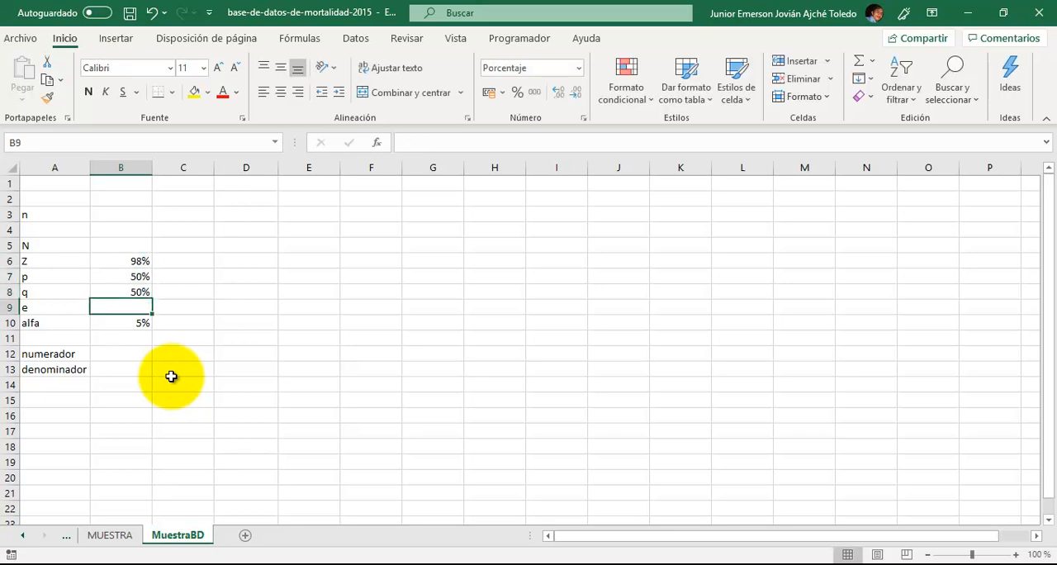
pyautogui.press('Up')
pyautogui.press('Up')
pyautogui.press('Up')
pyautogui.press('Up')
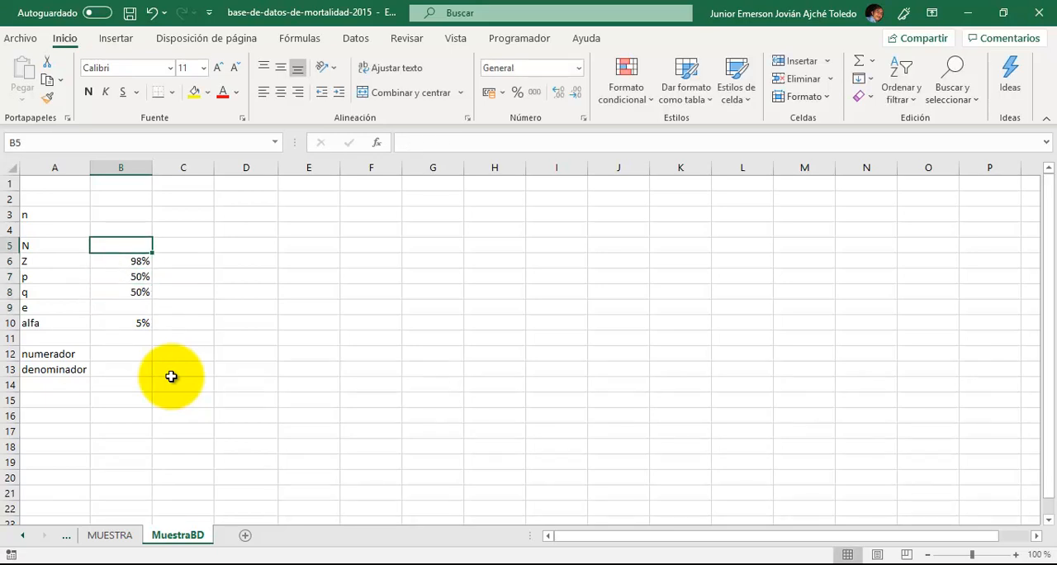
pyautogui.press('Down')
pyautogui.press('Down')
pyautogui.press('Down')
pyautogui.press('Down')
pyautogui.press('Down')
pyautogui.press('Down')
pyautogui.press('Down')
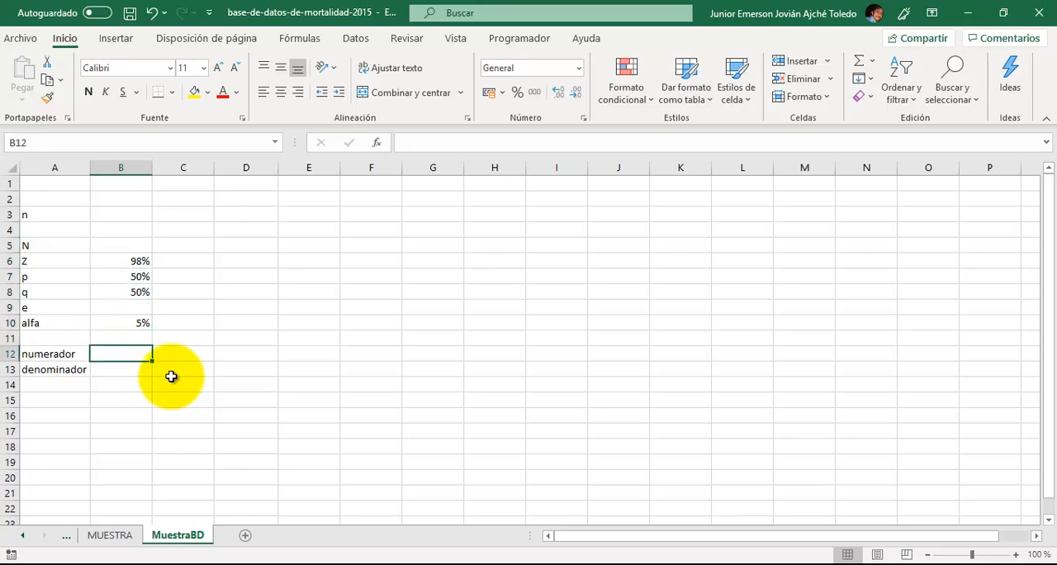
pyautogui.press('Up')
pyautogui.press('Up')
pyautogui.press('Up')
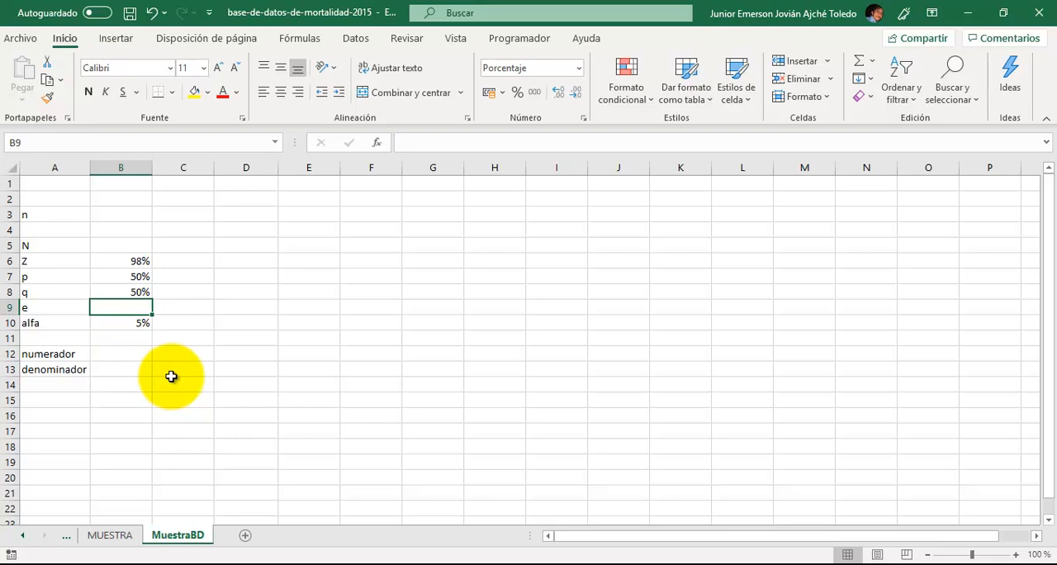
# - Set the error e in B9 to 4% and the population N in B5 to 3000
pyautogui.write('4')
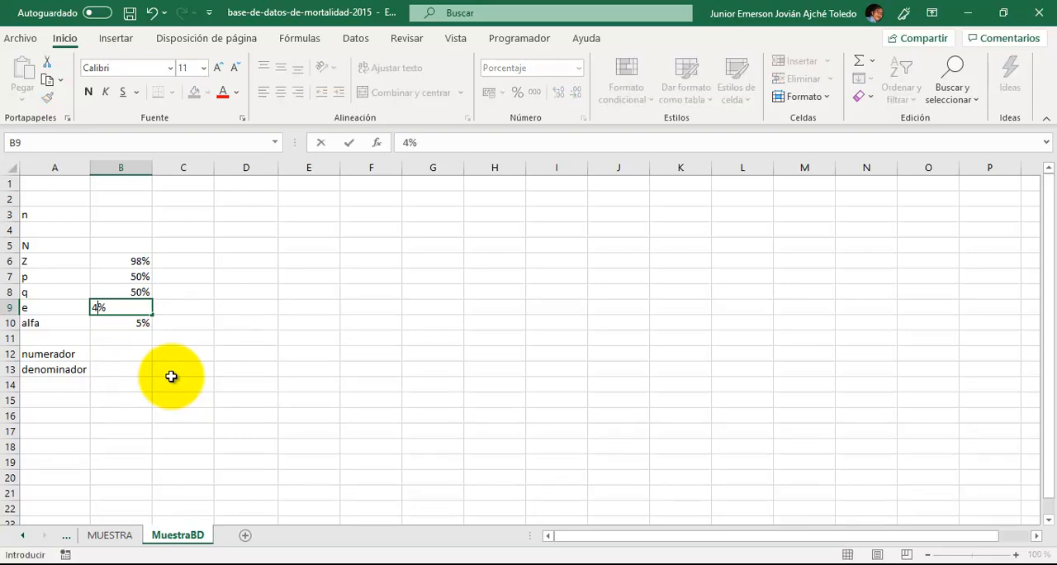
pyautogui.press('Return')
pyautogui.press('Up')
pyautogui.press('Up')
pyautogui.press('Up')
pyautogui.press('Up')
pyautogui.press('Up')
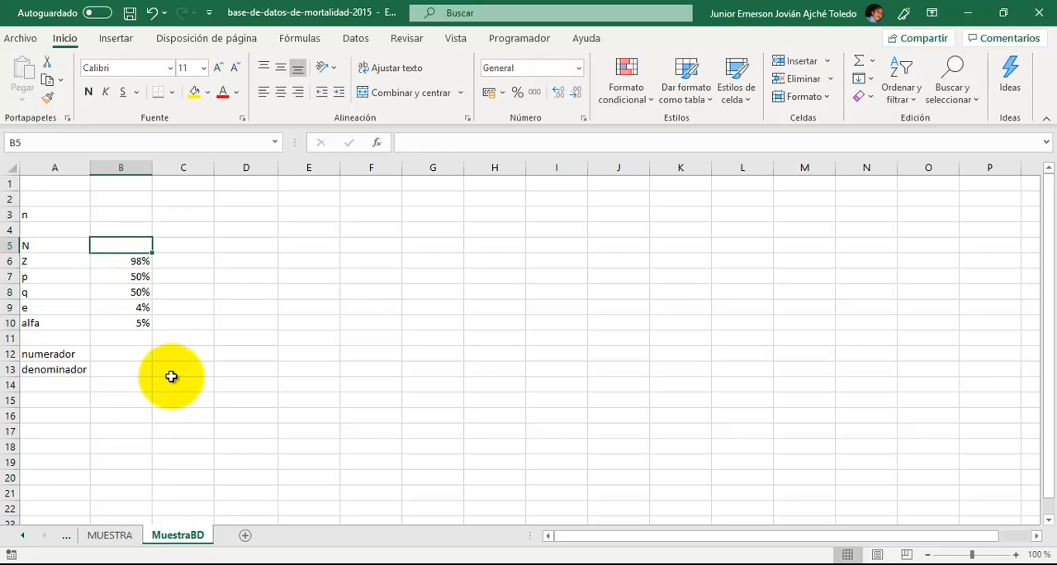
pyautogui.write('3000')
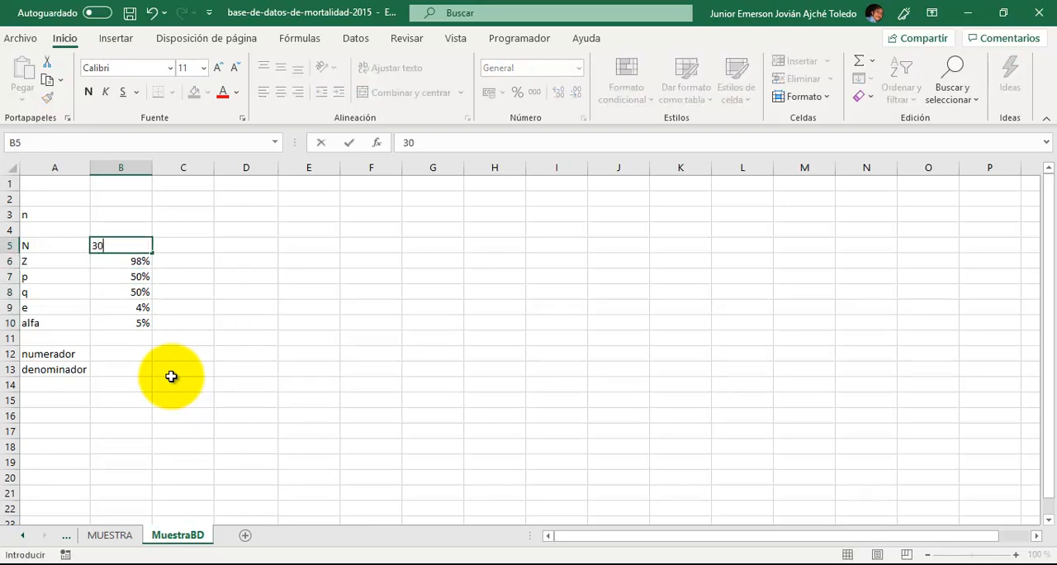
pyautogui.press('Return')
# - Start the numerador formula in B12 with the population reference and a multiplication, =B5*
pyautogui.press('Down')
pyautogui.press('Down')
pyautogui.press('Down')
pyautogui.press('Down')
pyautogui.press('Down')
pyautogui.press('Down')
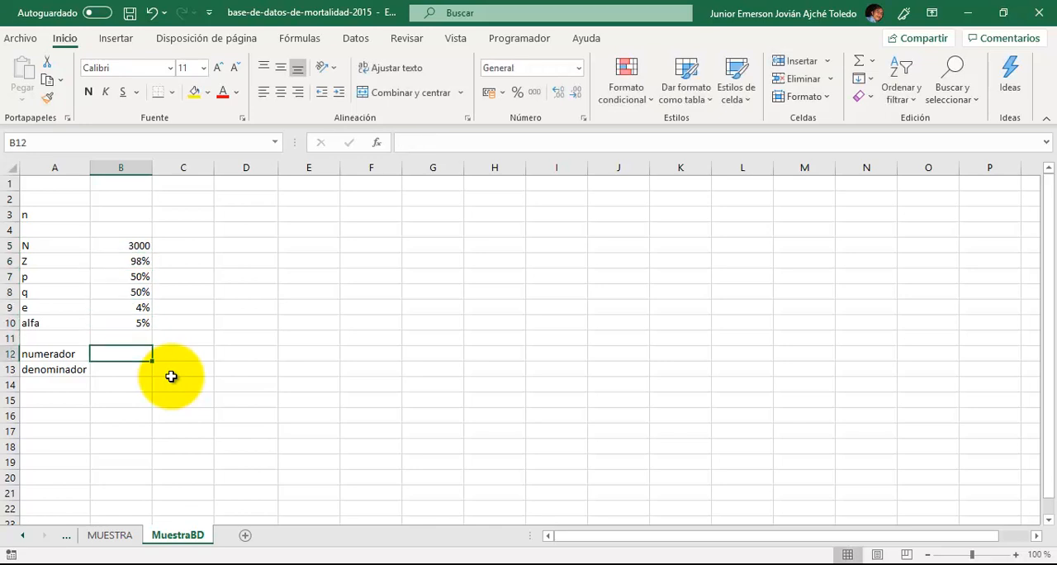
pyautogui.write('=')
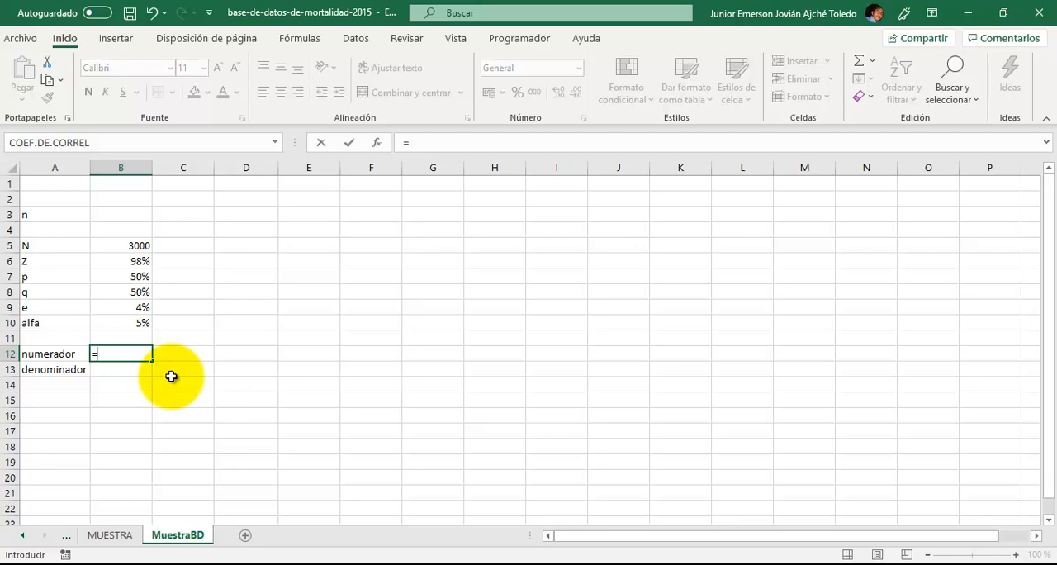
pyautogui.press('Up')
pyautogui.press('Up')
pyautogui.press('Up')
pyautogui.press('Up')
pyautogui.press('Up')
pyautogui.press('Up')
pyautogui.press('Up')
pyautogui.write('*')
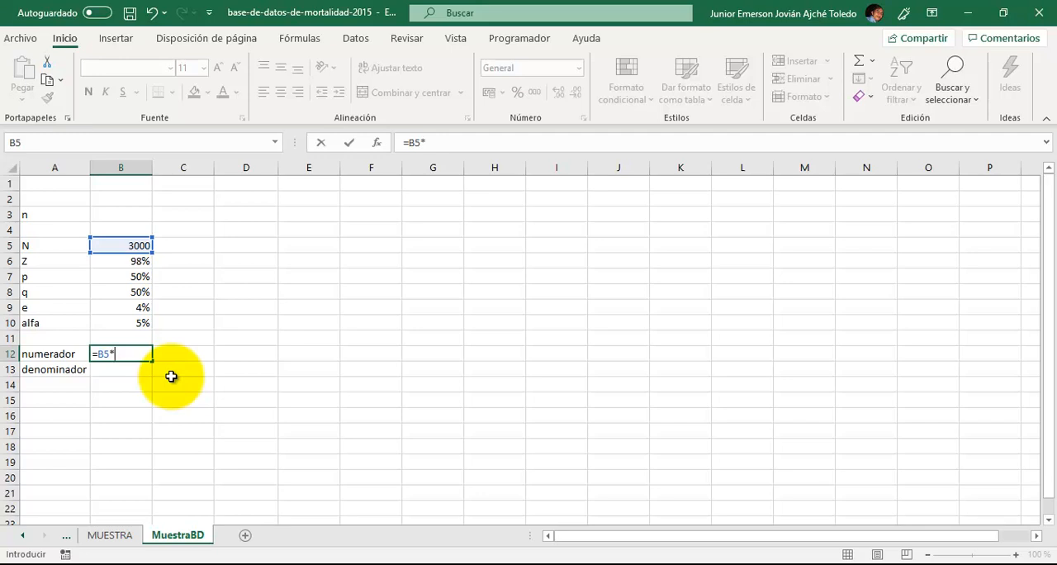
# - Add the inverse standard normal function DISTR.NORM.ESTAND.INV to the numerador formula in B12
pyautogui.write('distr')
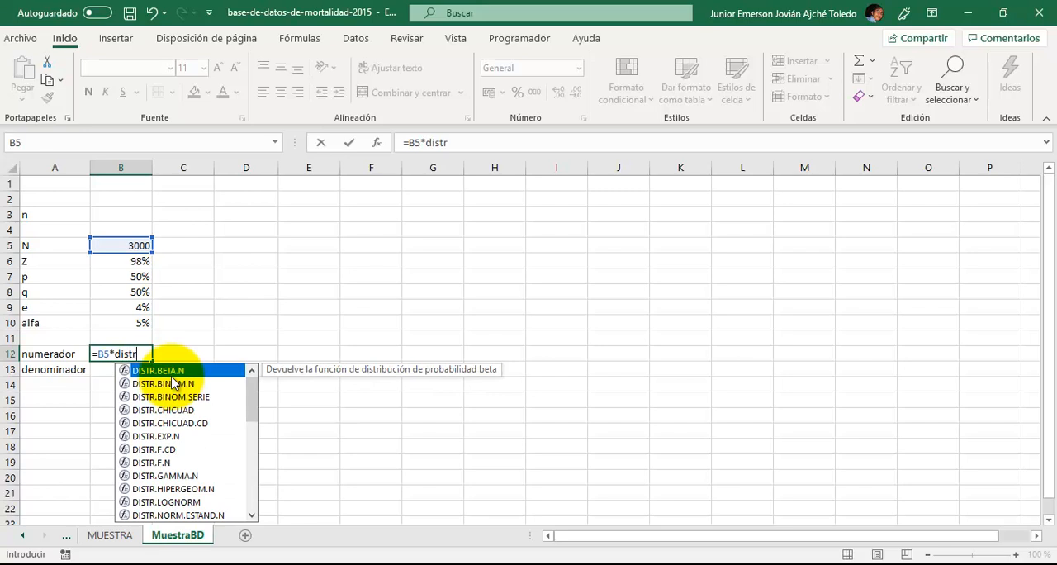
pyautogui.press('Down')
pyautogui.press('Down')
pyautogui.press('Down')
pyautogui.press('Down')
pyautogui.press('Up')
pyautogui.press('Up')
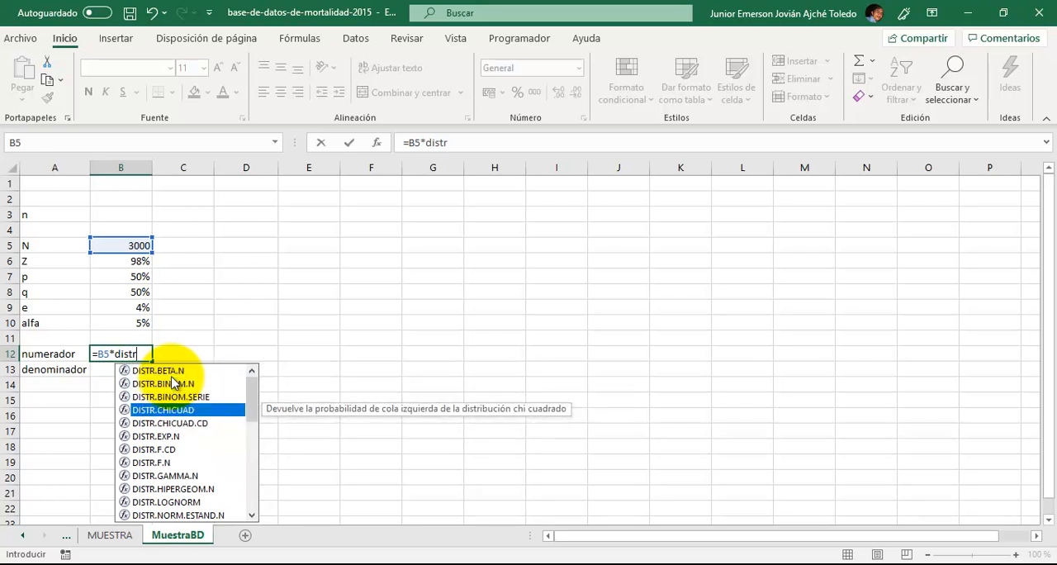
pyautogui.press('Up')
pyautogui.press('Up')
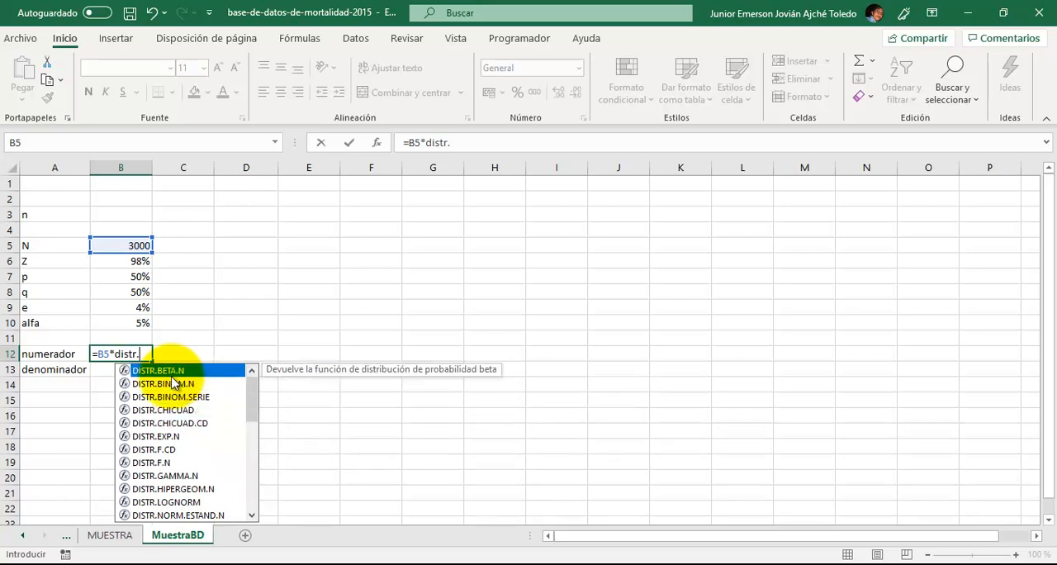
pyautogui.write('nor')
pyautogui.press('Down')
pyautogui.press('Down')
pyautogui.press('Down')
pyautogui.press('Down')
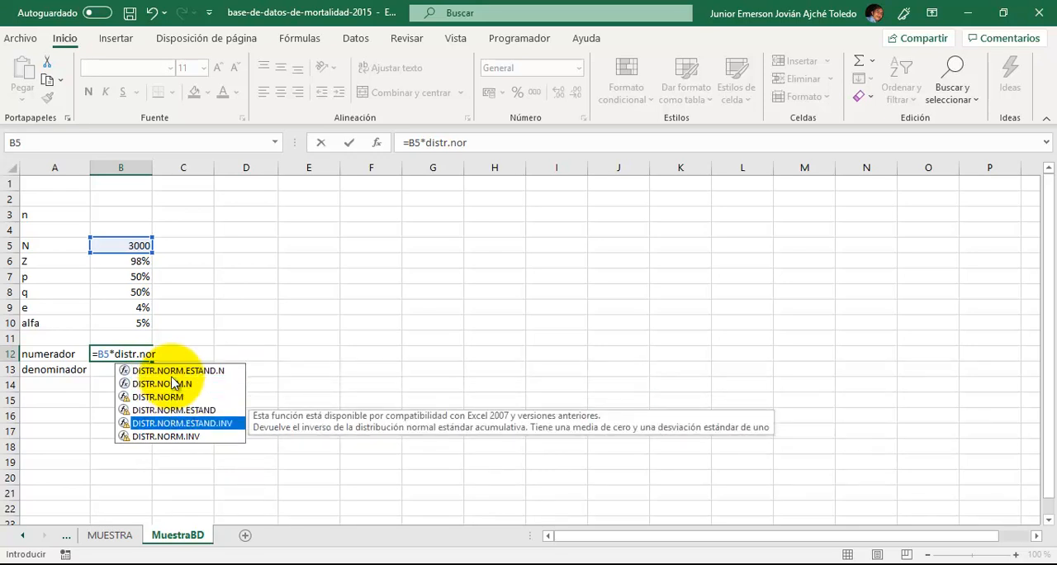
pyautogui.press('Tab')
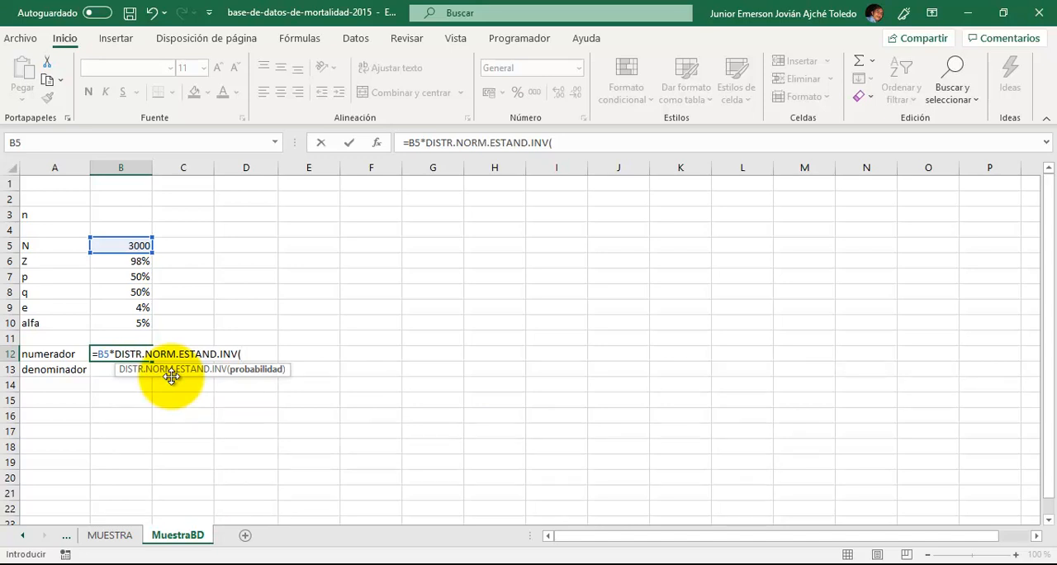
# - Use B6 as the function's probability and square it, giving DISTR.NORM.ESTAND.INV(B6)^2 in the numerador formula
pyautogui.press('Up')
pyautogui.press('Up')
pyautogui.press('Up')
pyautogui.press('Up')
pyautogui.press('Up')
pyautogui.press('Up')
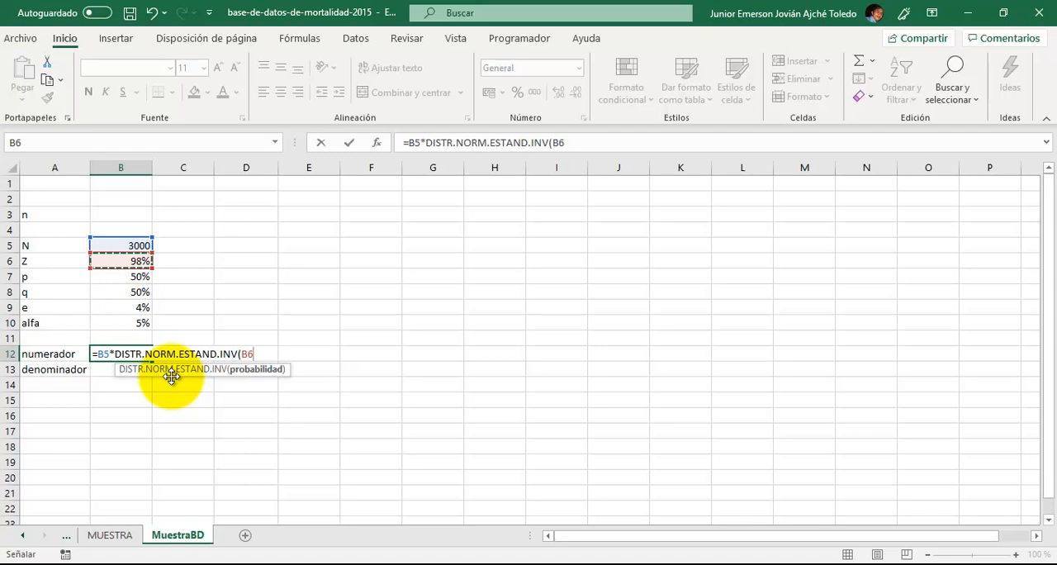
pyautogui.write(')')
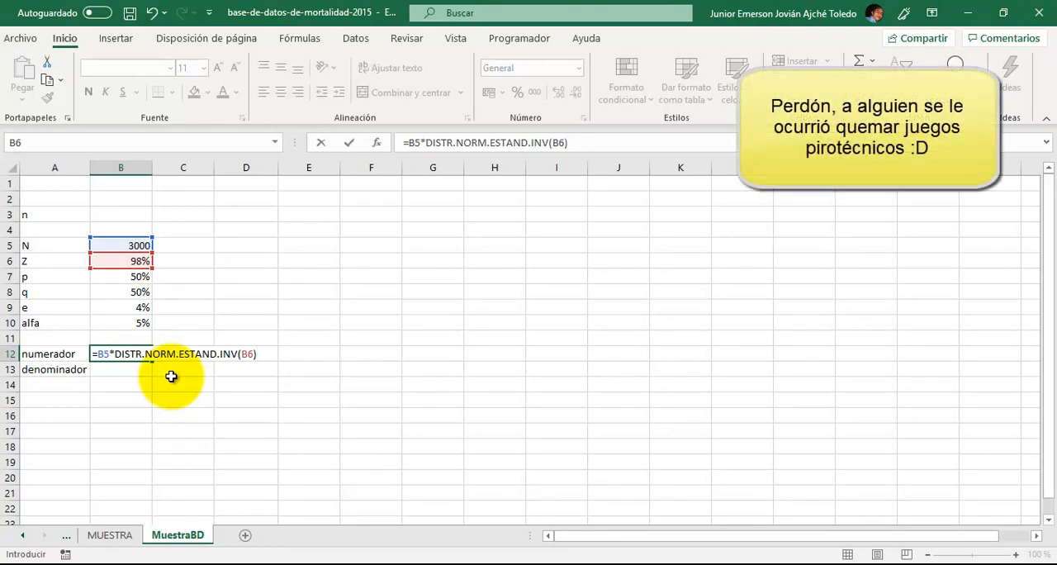
pyautogui.write('^2')
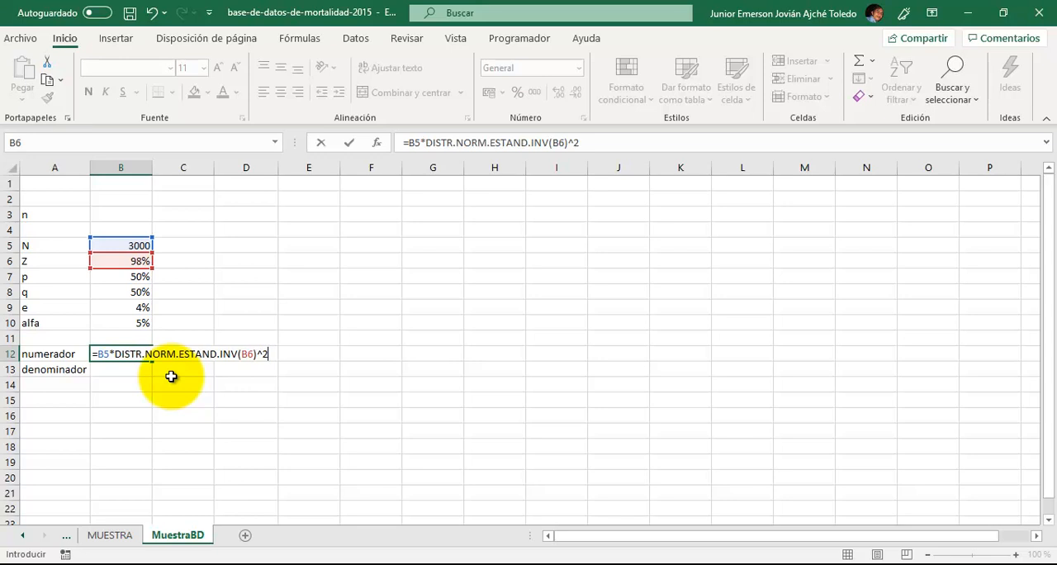
# - Complete the numerador formula in B12 by multiplying by p and q: =B5*DISTR.NORM.ESTAND.INV(B6)^2*B7*B8
pyautogui.write('*')
pyautogui.press('Up')
pyautogui.press('Up')
pyautogui.press('Up')
pyautogui.press('Up')
pyautogui.press('Up')
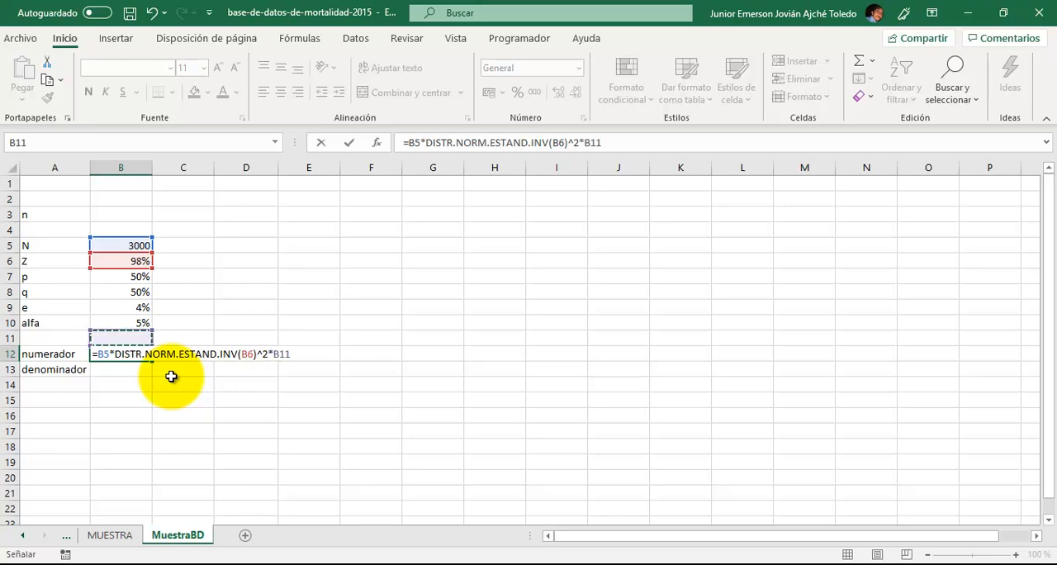
pyautogui.write('*')
pyautogui.press('Up')
pyautogui.press('Up')
pyautogui.press('Up')
pyautogui.press('Up')
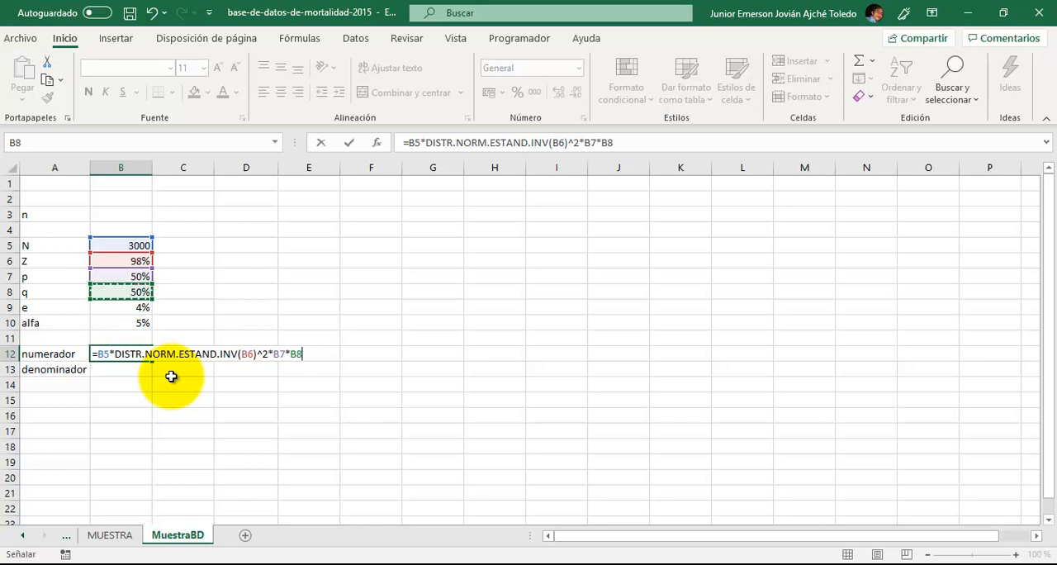
pyautogui.press('Return')
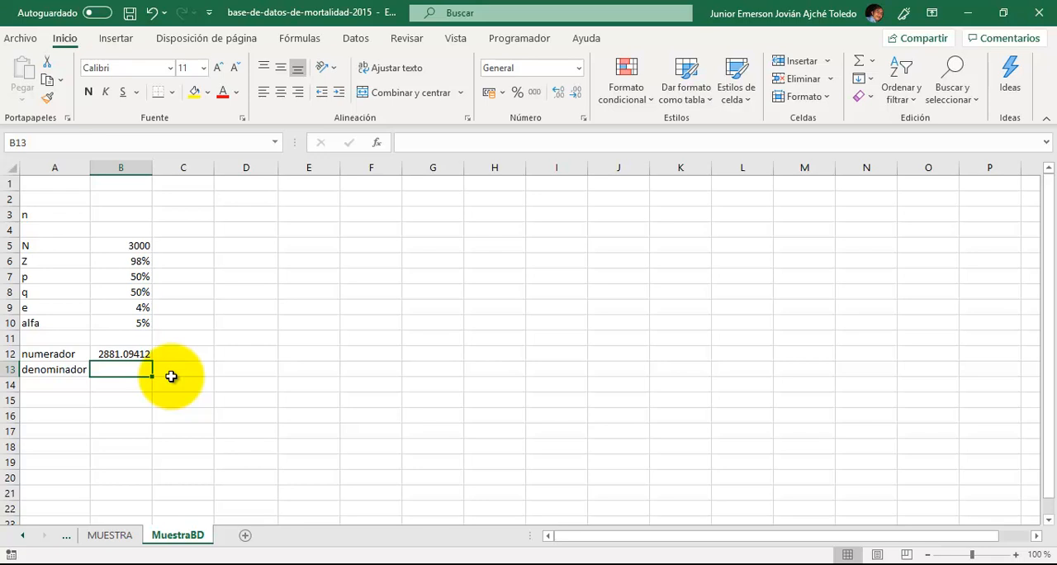
# - Start the denominador formula in B13 as =B9^2*B5-1, using the squared error and the population
pyautogui.write('=')
pyautogui.press('Up')
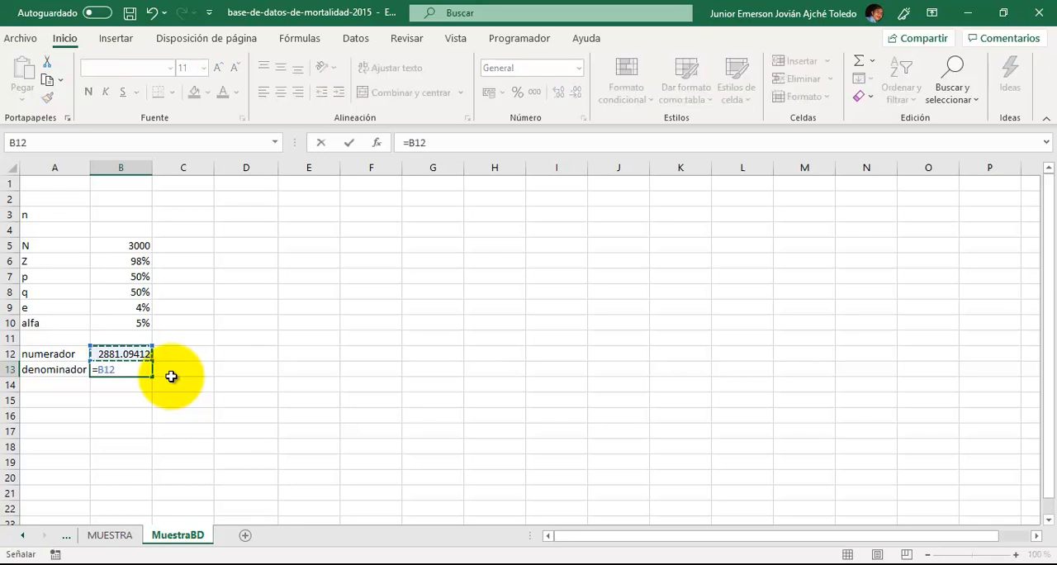
pyautogui.press('Down')
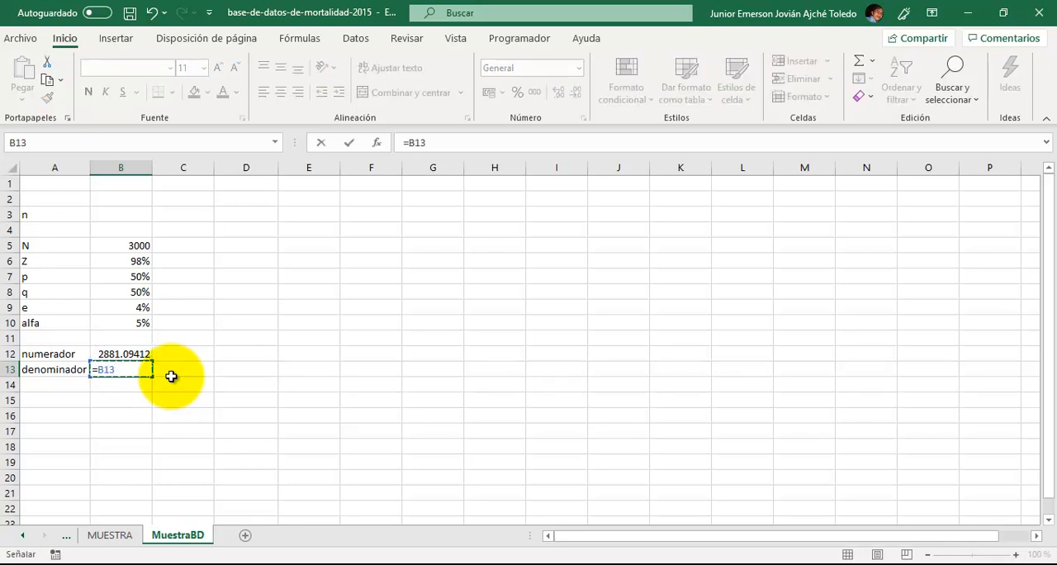
pyautogui.press('Up')
pyautogui.press('Up')
pyautogui.press('Up')
pyautogui.press('Up')
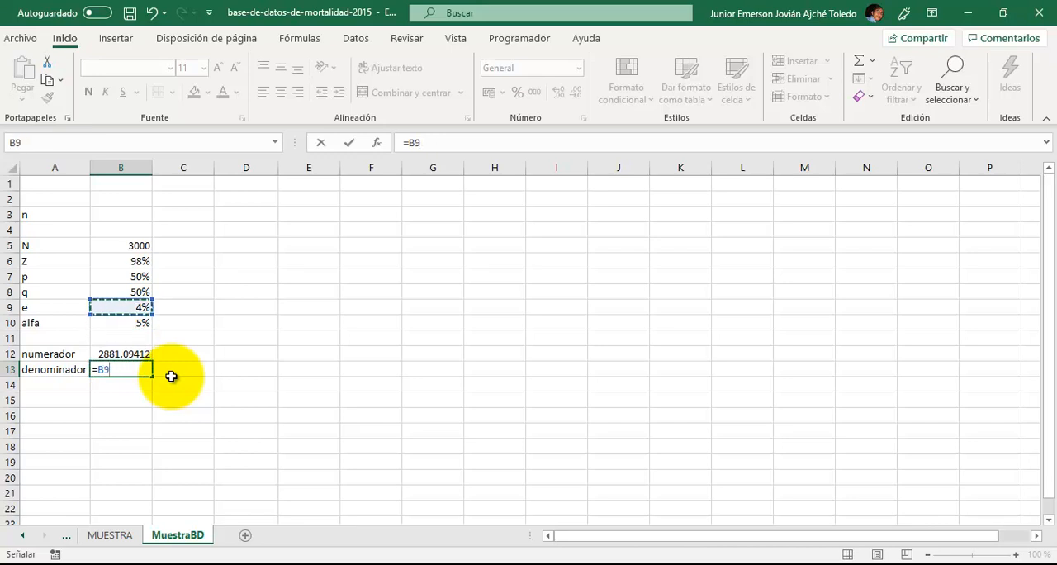
pyautogui.write('^2')
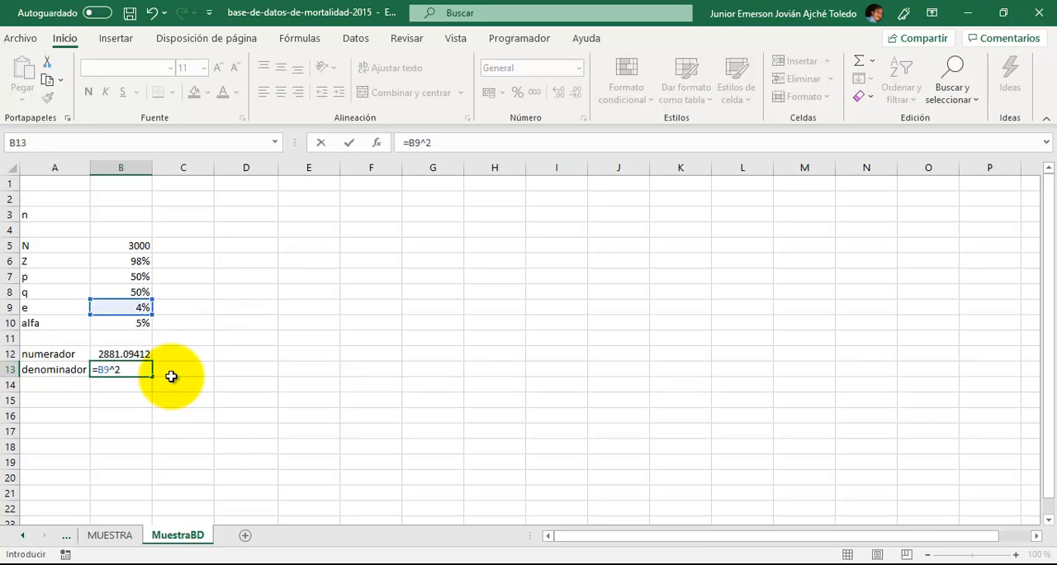
pyautogui.write('*')
pyautogui.press('Up')
pyautogui.press('Up')
pyautogui.press('Up')
pyautogui.press('Up')
pyautogui.press('Up')
pyautogui.press('Up')
pyautogui.press('Up')
pyautogui.press('Up')
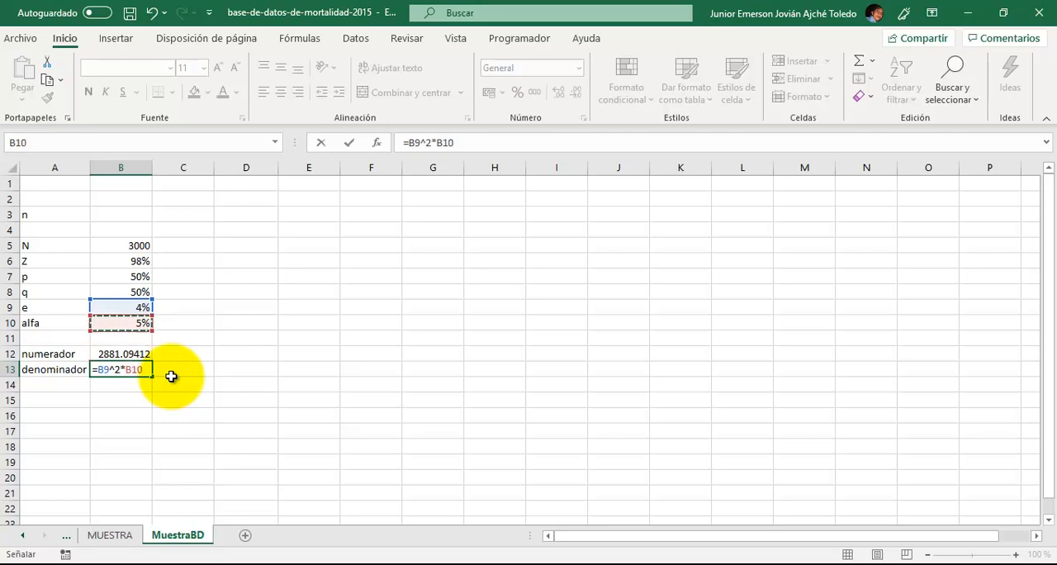
pyautogui.write('-1')
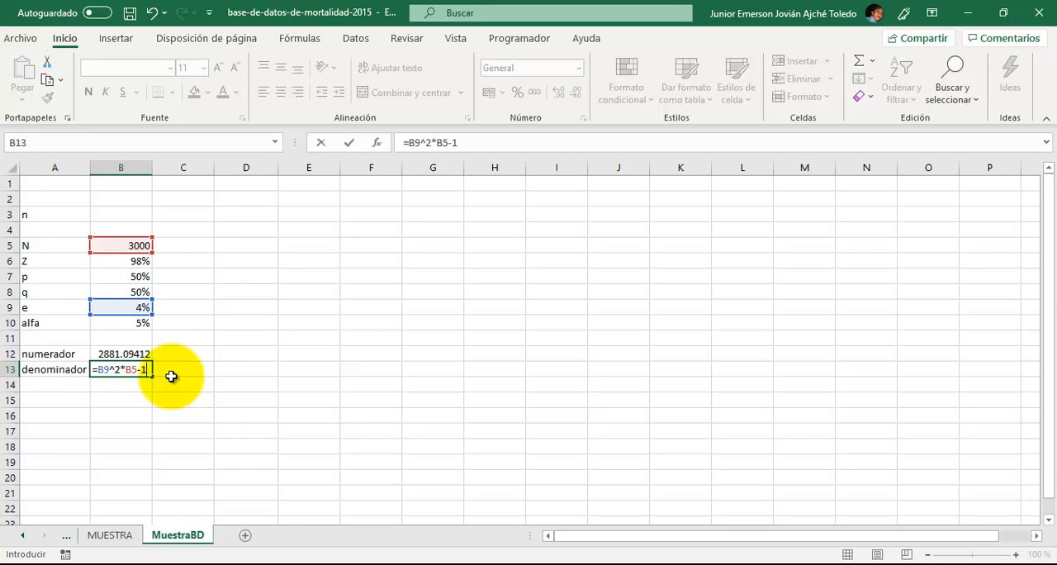
# - Group the denominador's first term with parentheses and open a second added term: =(B9^2*(B5-1))+(
pyautogui.write(')')
pyautogui.press('F2')
pyautogui.press('Left')
pyautogui.press('Left')
pyautogui.press('Left')
pyautogui.press('Left')
pyautogui.press('Left')
pyautogui.press('Left')
pyautogui.press('Left')
pyautogui.press('Left')
pyautogui.press('Left')
pyautogui.press('Left')
pyautogui.write('(')
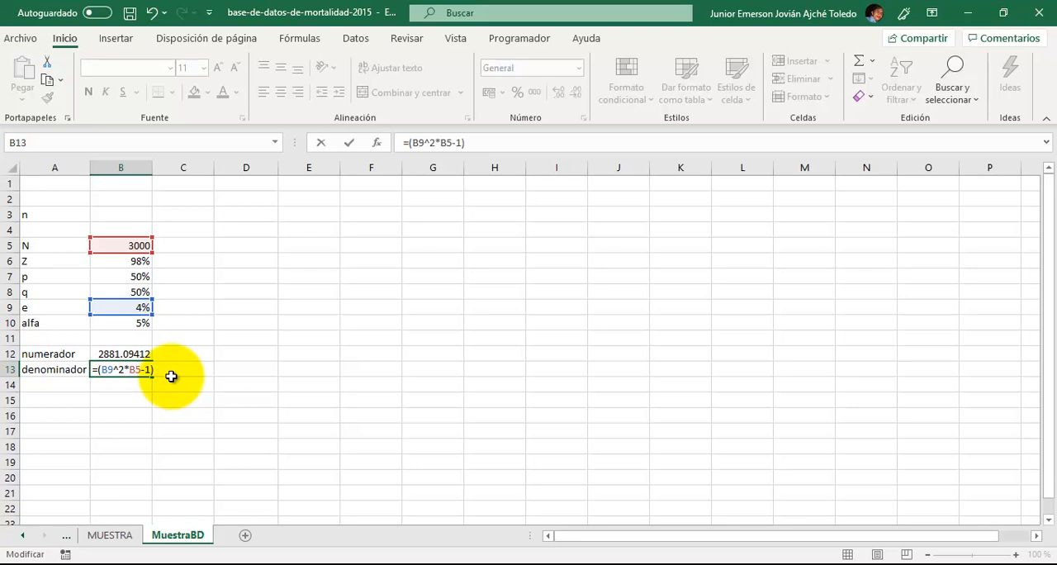
pyautogui.write('(')
pyautogui.write(')+(')
# - Insert the DISTR.NORM.ESTAND.INV function into the second term of the denominador formula in B13
pyautogui.write('dis')
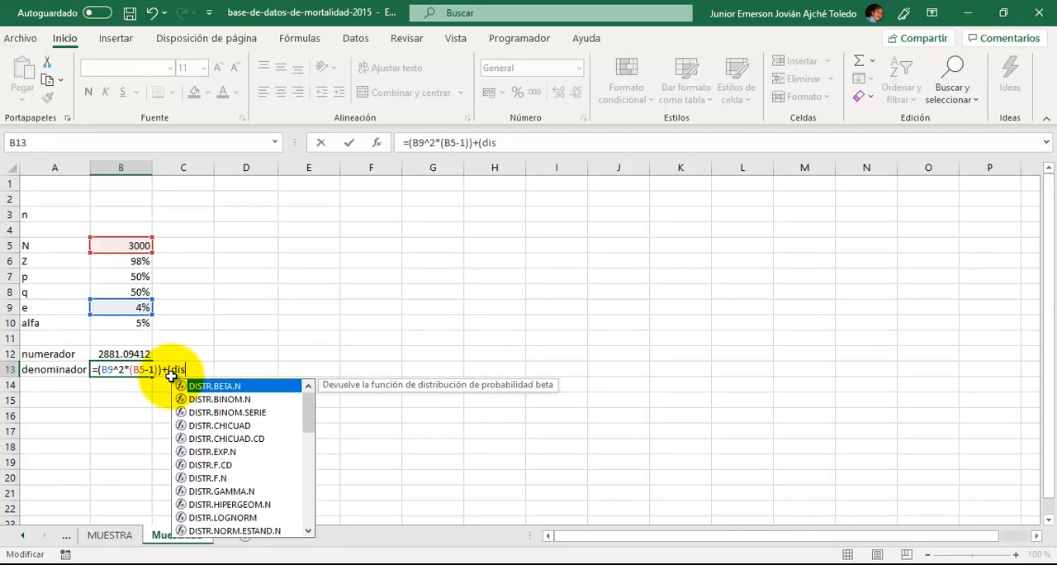
pyautogui.press('Down')
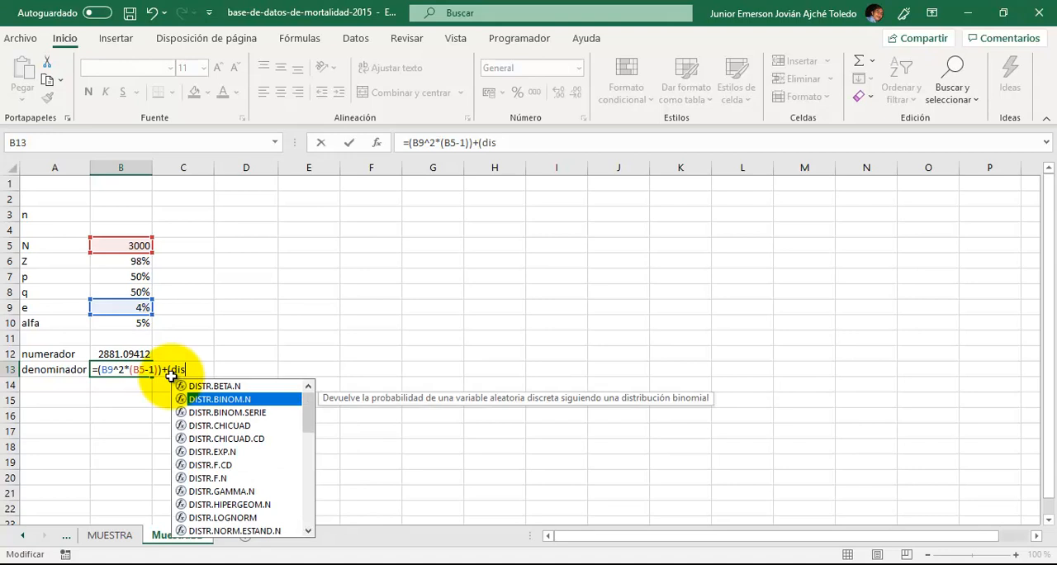
pyautogui.press('Up')
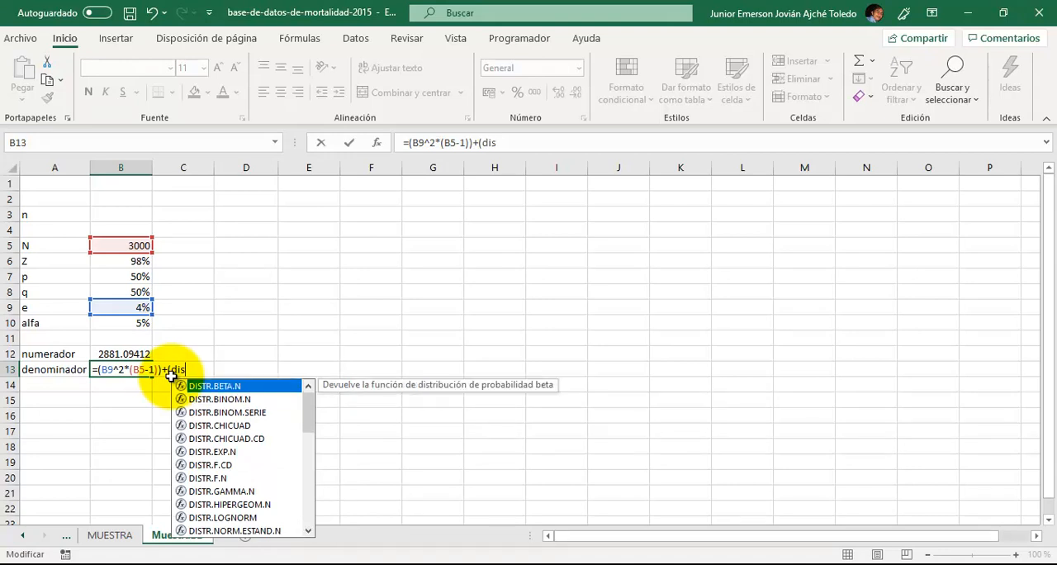
pyautogui.write('tr.nor')
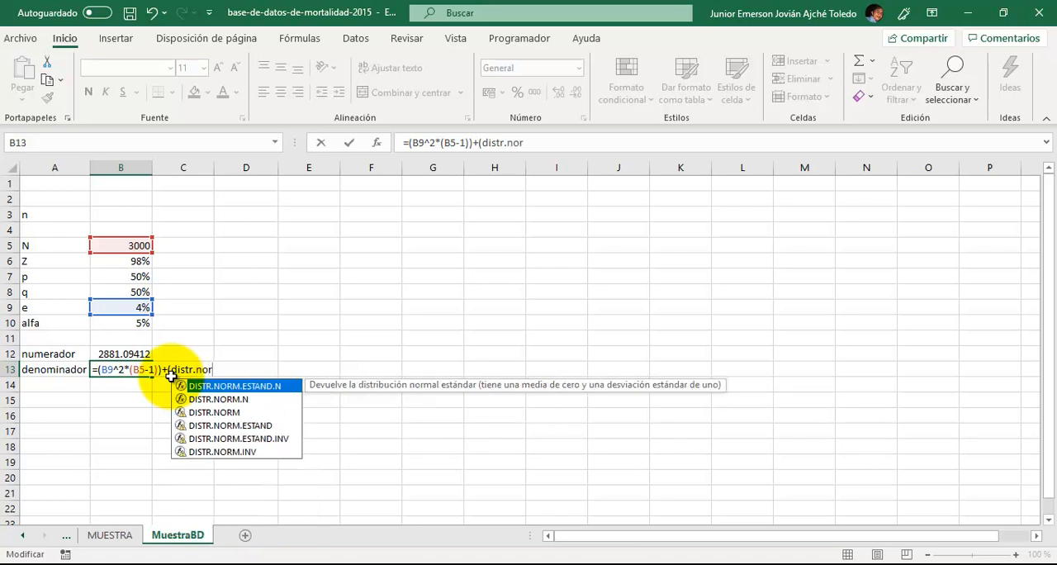
pyautogui.press('Down')
pyautogui.press('Down')
pyautogui.press('Down')
pyautogui.press('Down')
pyautogui.press('Tab')
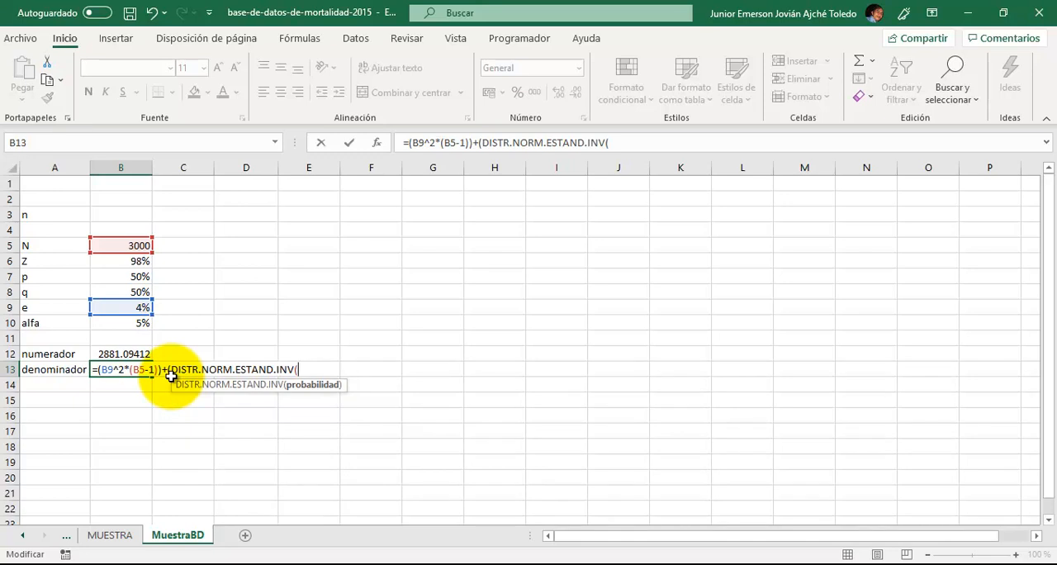
# - Give the denominador's inverse normal function B6 as its probability and square it: DISTR.NORM.ESTAND.INV(B6)^2
pyautogui.press('Up')
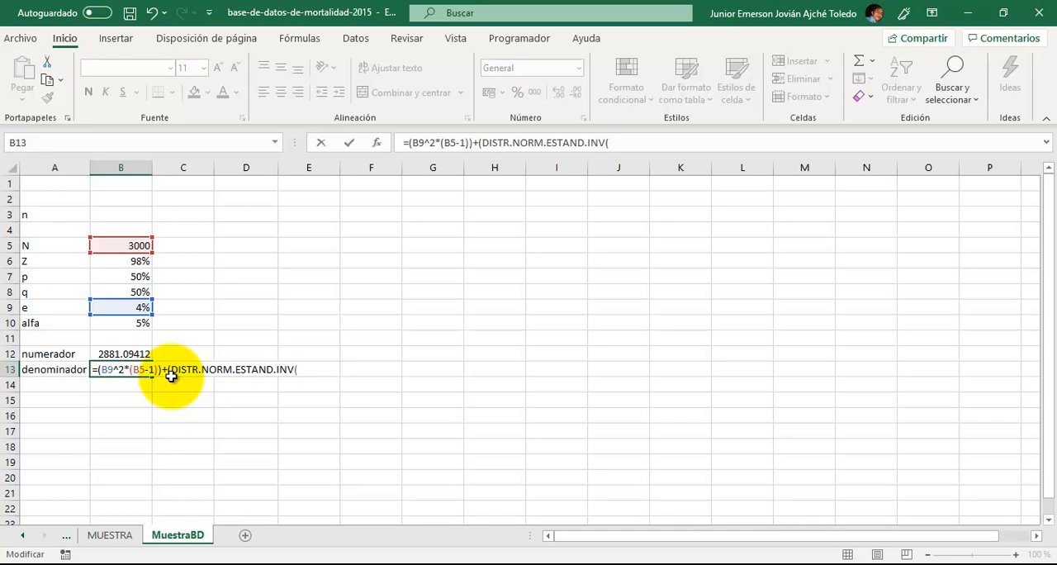
pyautogui.press('Right')
pyautogui.press('Right')
pyautogui.press('Right')
pyautogui.press('Right')
pyautogui.press('Right')
pyautogui.press('Right')
pyautogui.press('Right')
pyautogui.press('Right')
pyautogui.press('Right')
pyautogui.press('Right')
pyautogui.press('Right')
pyautogui.press('Right')
pyautogui.press('Right')
pyautogui.press('Right')
pyautogui.press('Right')
pyautogui.press('Right')
pyautogui.press('Right')
pyautogui.press('Right')
pyautogui.press('Right')
pyautogui.press('Right')
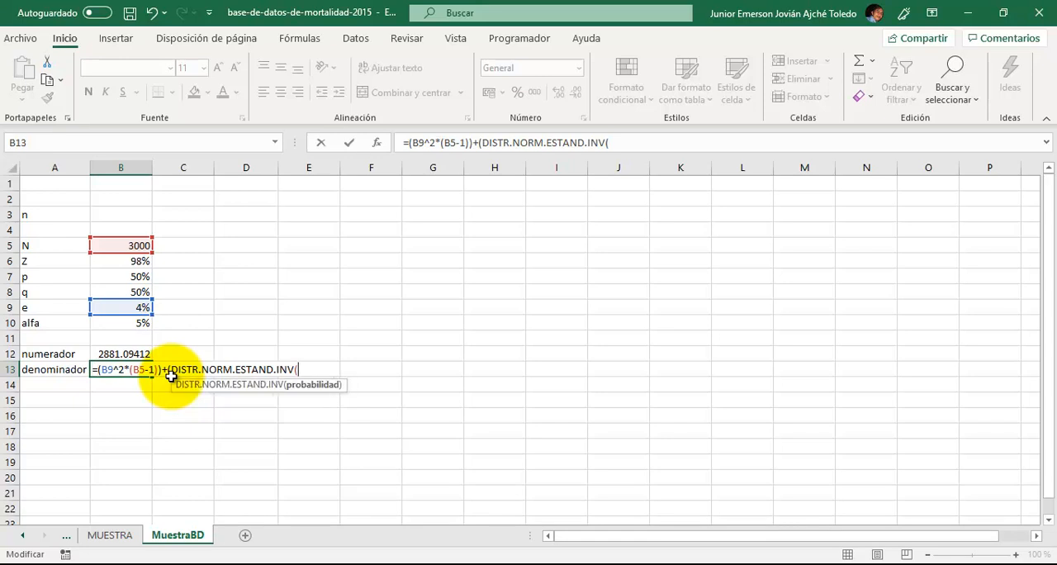
pyautogui.press('Up')
pyautogui.press('Up')
pyautogui.press('Up')
pyautogui.press('Up')
pyautogui.press('Up')
pyautogui.press('Up')
pyautogui.press('Up')
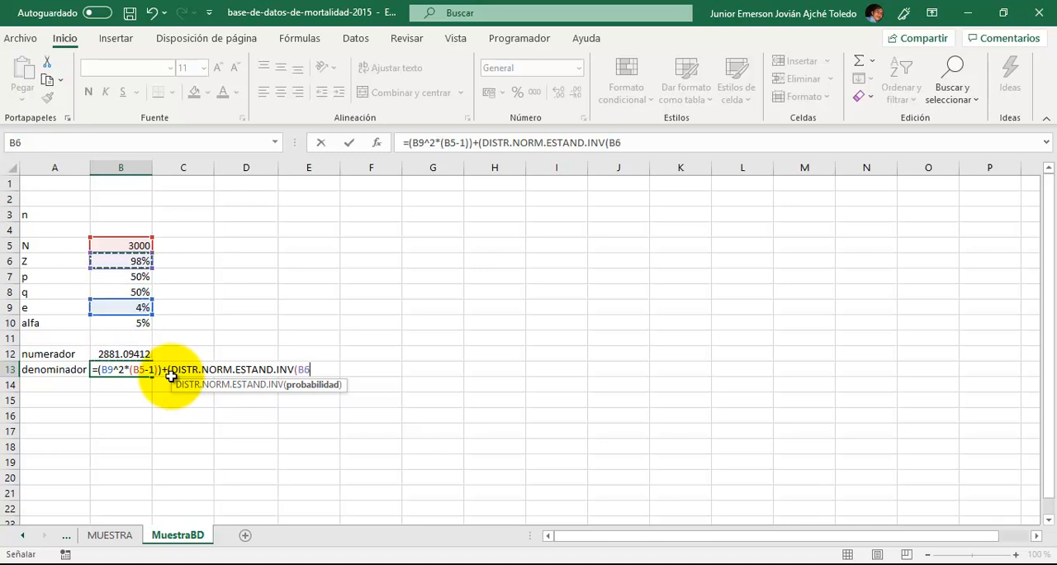
pyautogui.write(')')
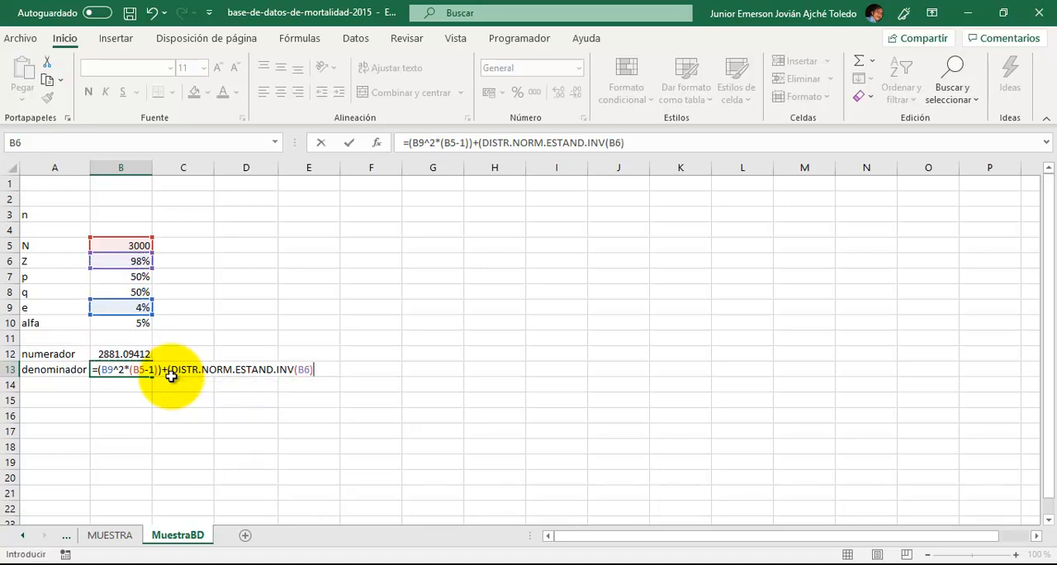
pyautogui.write('^2*')
# - Complete the denominador formula in B13 by multiplying its second term by B7 and B8 and closing the parenthesis
pyautogui.press('Up')
pyautogui.press('Up')
pyautogui.press('Up')
pyautogui.press('Up')
pyautogui.press('Up')
pyautogui.press('Up')
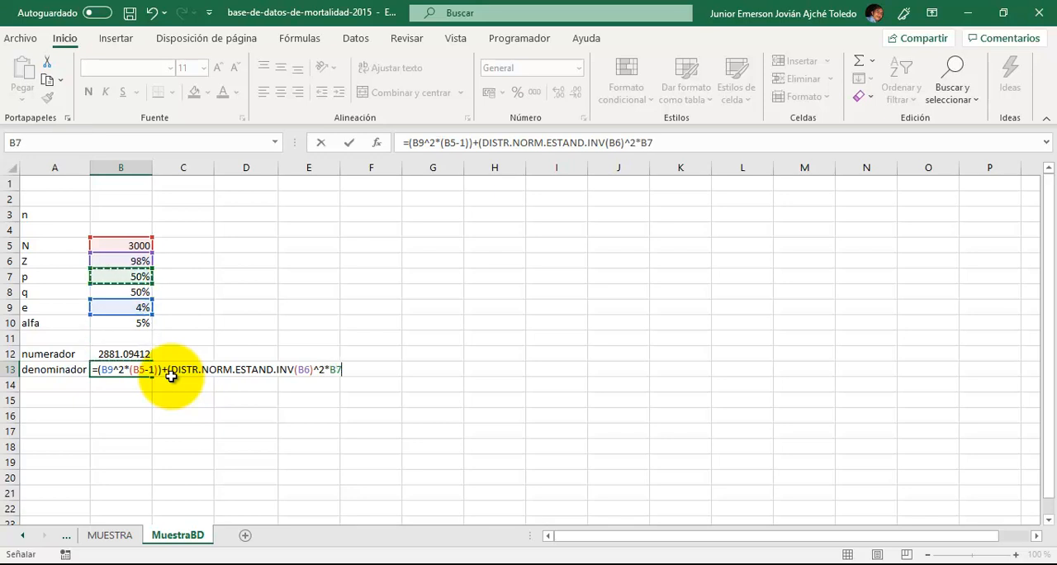
pyautogui.write('*')
pyautogui.press('Up')
pyautogui.press('Up')
pyautogui.press('Up')
pyautogui.press('Up')
pyautogui.press('Up')
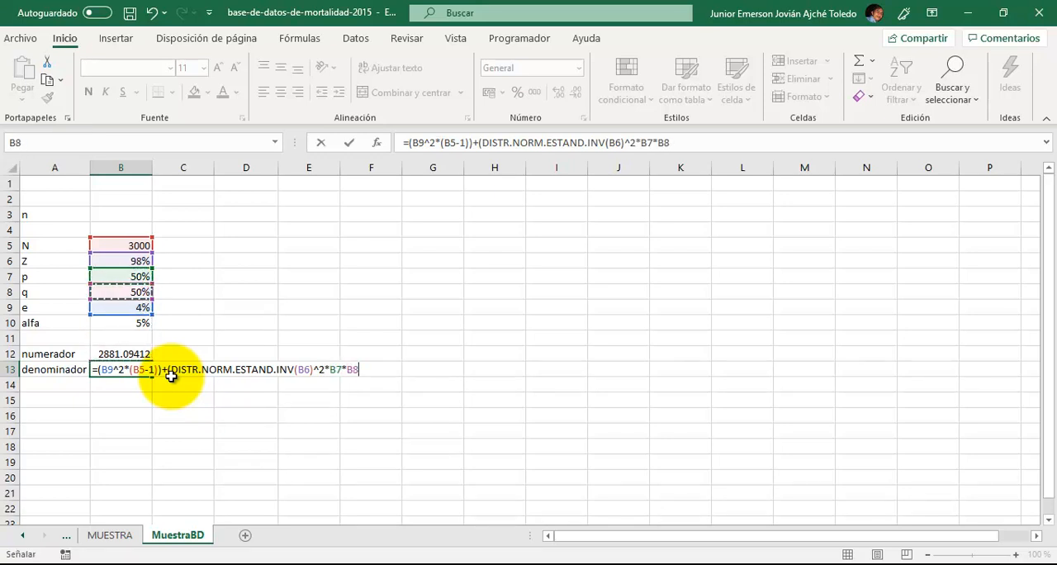
pyautogui.write(')')
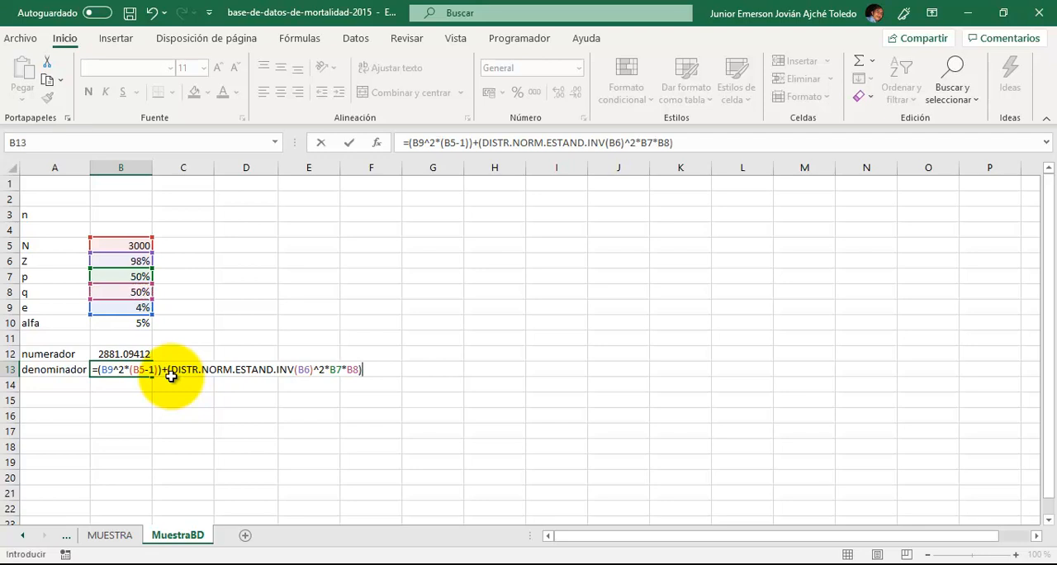
pyautogui.press('Return')
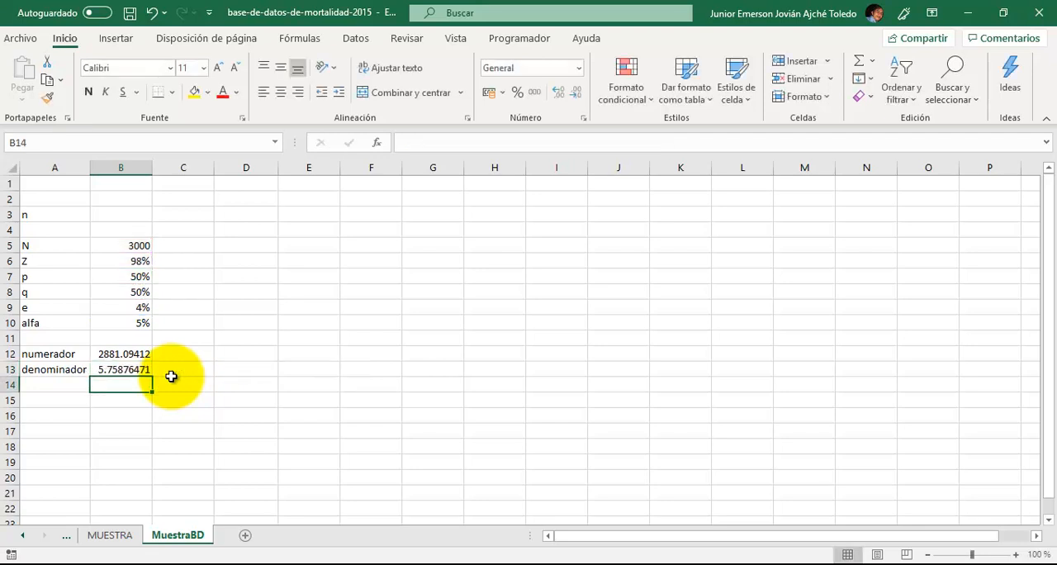
# - Calculate the sample size n in B3 by dividing the numerador by the denominador: =B12/B13
pyautogui.press('Up')
pyautogui.press('Up')
pyautogui.press('Up')
pyautogui.press('Up')
pyautogui.press('Up')
pyautogui.press('Up')
pyautogui.press('Up')
pyautogui.press('Up')
pyautogui.press('Up')
pyautogui.press('Up')
pyautogui.press('Up')
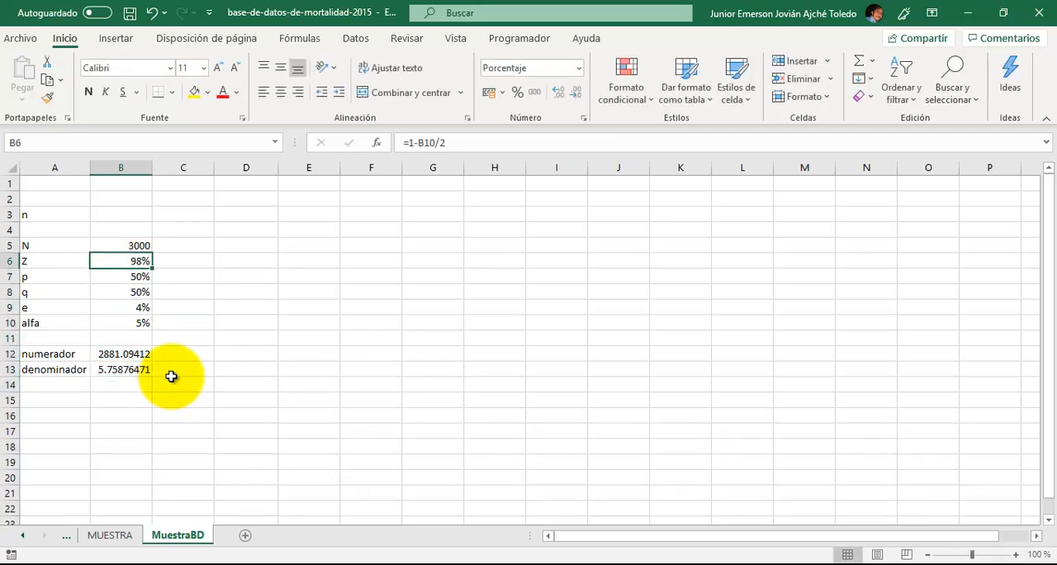
pyautogui.write('=')
pyautogui.press('Down')
pyautogui.press('Down')
pyautogui.press('Down')
pyautogui.press('Down')
pyautogui.press('Down')
pyautogui.press('Down')
pyautogui.press('Down')
pyautogui.press('Down')
pyautogui.press('Down')
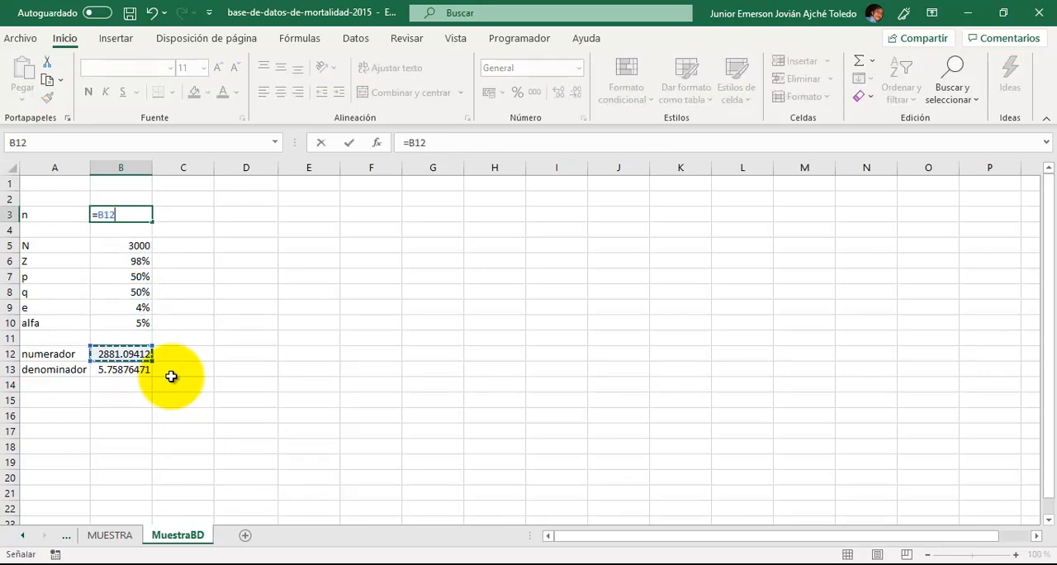
pyautogui.write('/')
pyautogui.press('Down')
pyautogui.press('Down')
pyautogui.press('Down')
pyautogui.press('Down')
pyautogui.press('Down')
pyautogui.press('Down')
pyautogui.press('Down')
pyautogui.press('Down')
pyautogui.press('Down')
pyautogui.press('Down')
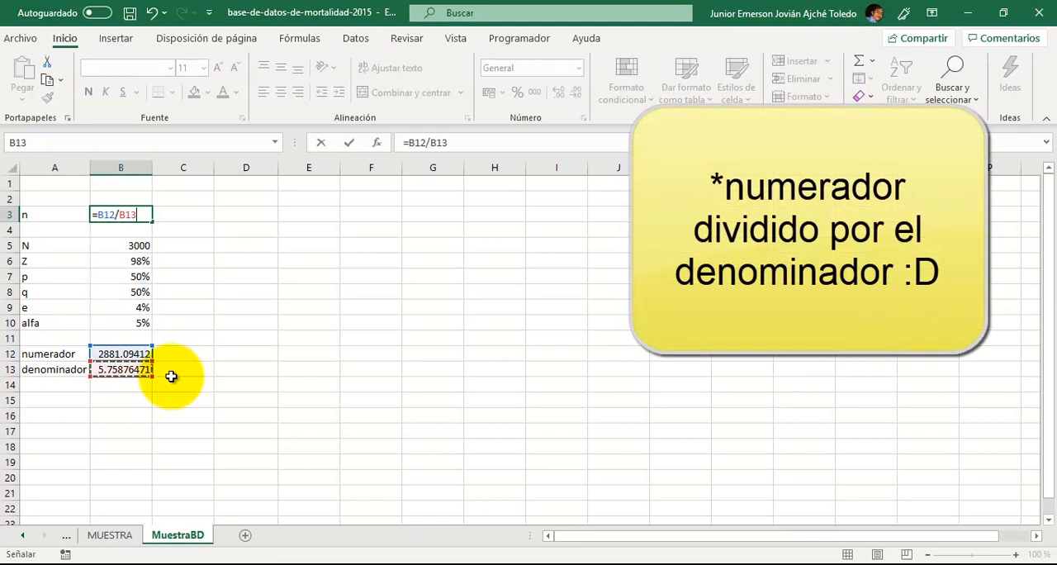
pyautogui.press('Return')
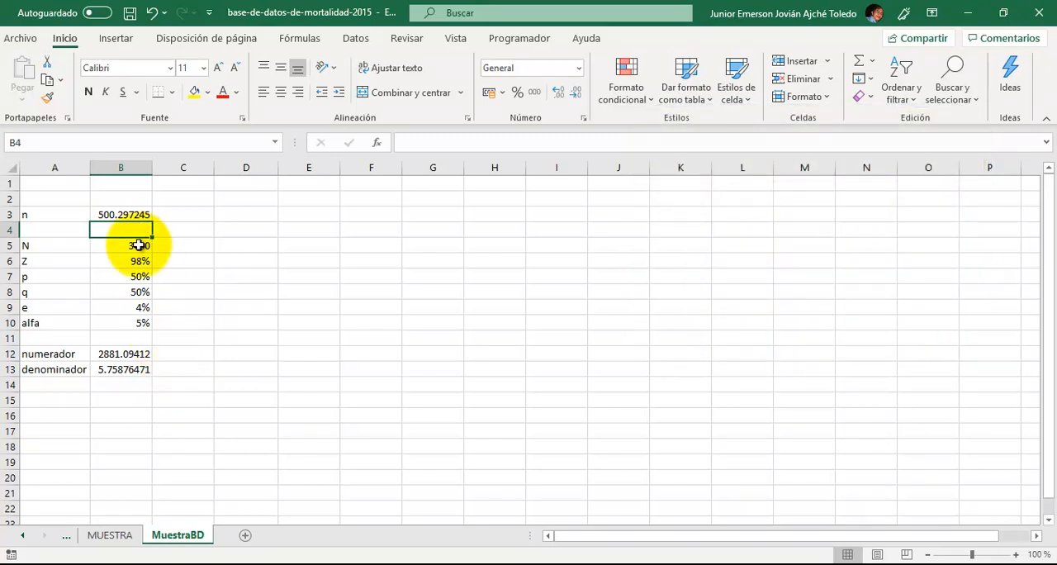
# - Show the Z percentage in B6 with one decimal place
pyautogui.moveTo(138, 245)
pyautogui.mouseDown()
pyautogui.moveTo(139, 277)
pyautogui.moveTo(140, 251)
pyautogui.mouseUp()
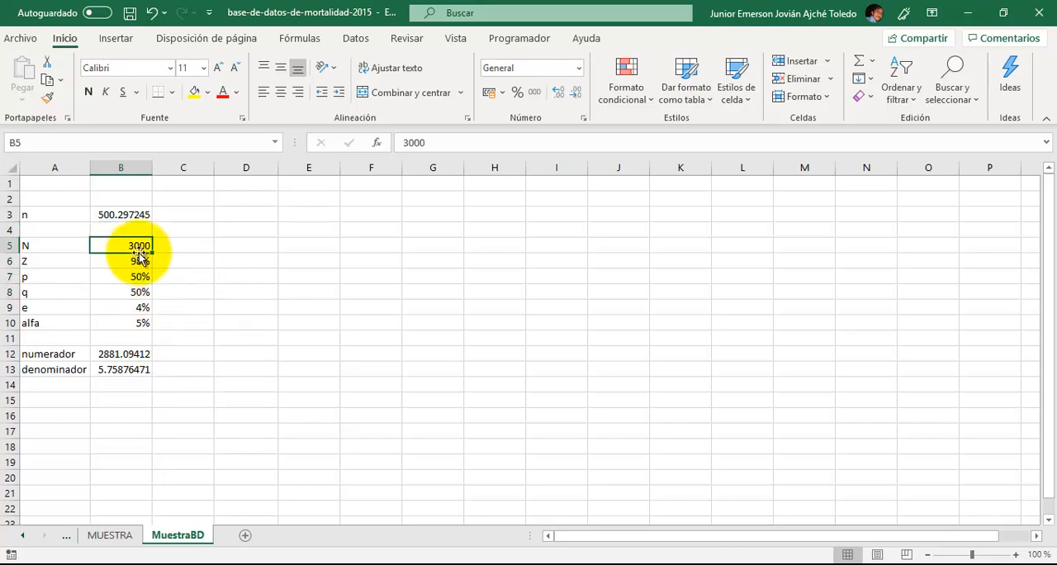
pyautogui.click(138, 261)
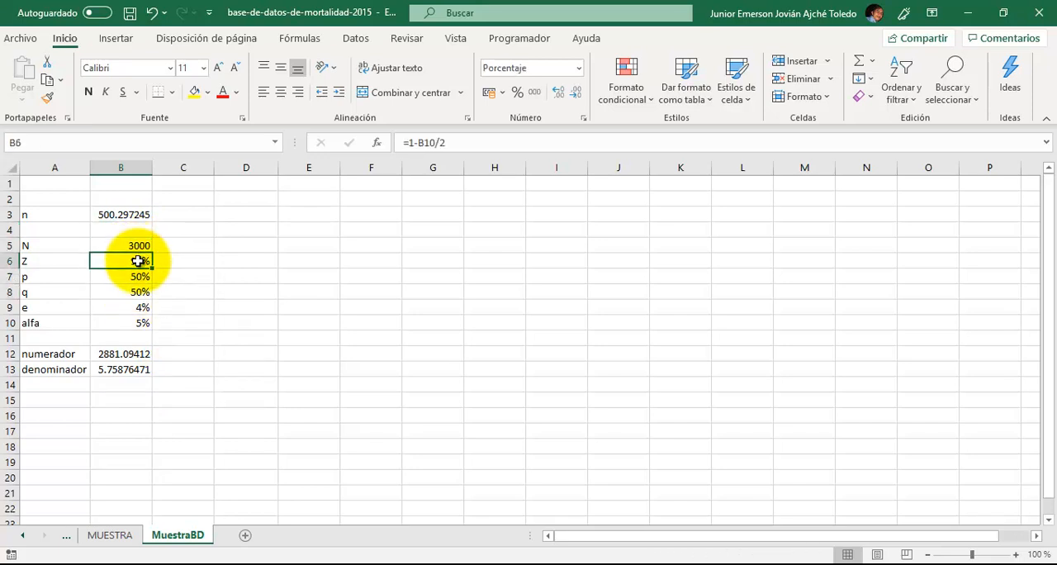
pyautogui.click(558, 98)
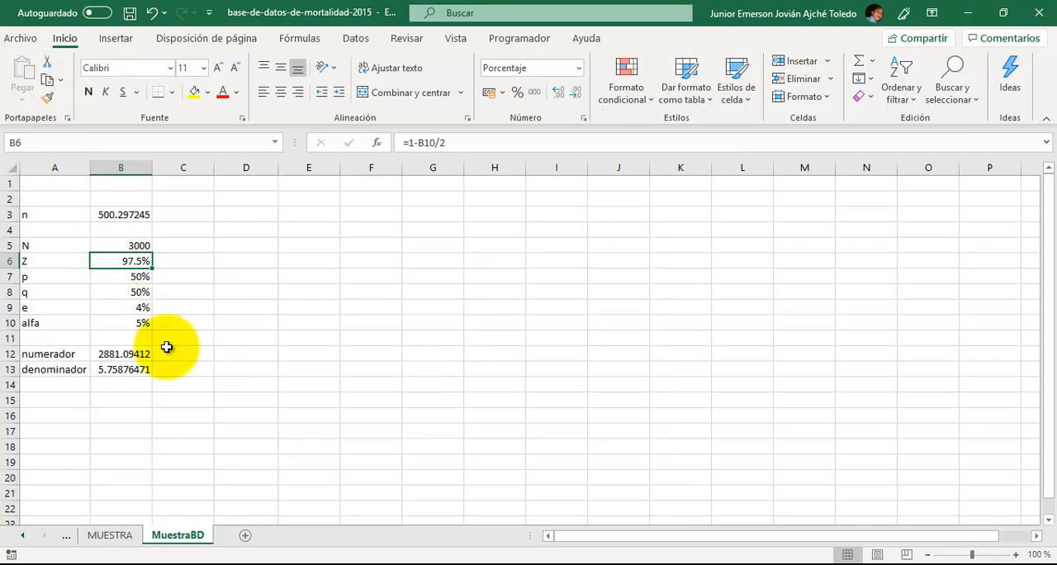
# - Set the alfa value in B10 to 10%
pyautogui.click(142, 323)
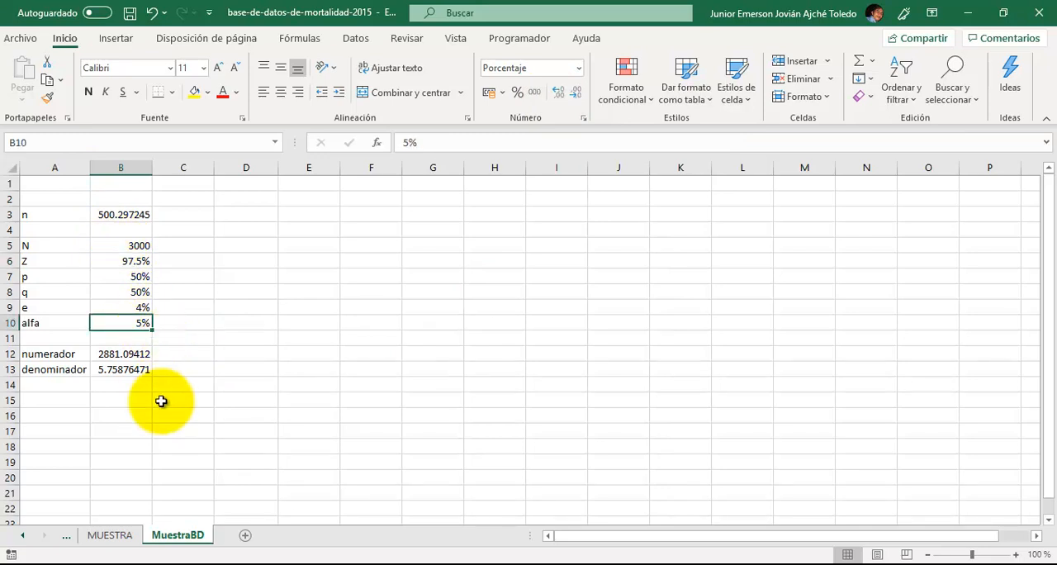
pyautogui.press('Up')
pyautogui.press('Down')
pyautogui.write('10')
pyautogui.press('Return')
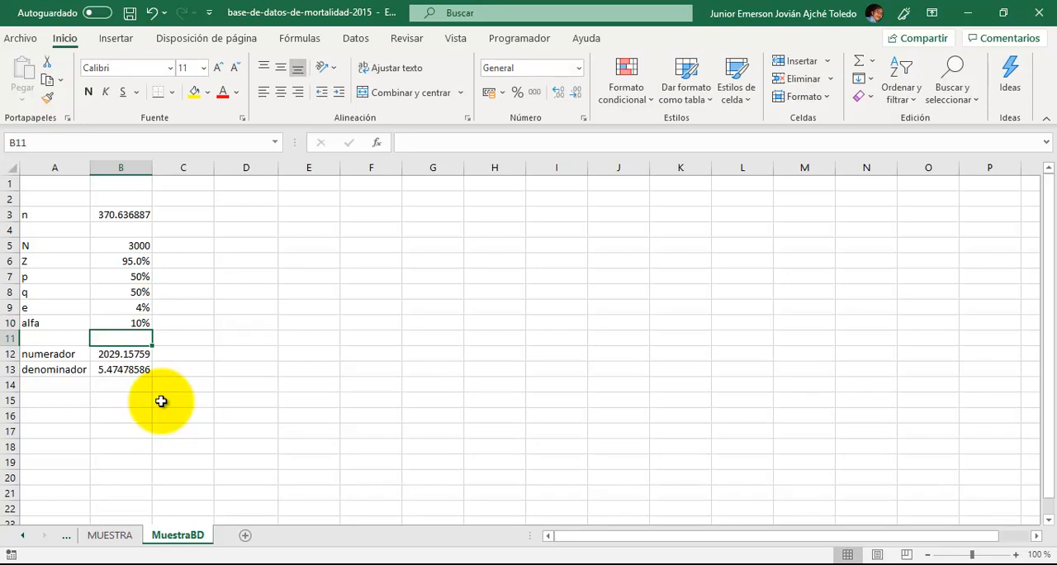
# - Examine the Z formula in B6, the alfa value in B10 and the sample size in B3
pyautogui.press('Up')
pyautogui.press('Up')
pyautogui.press('Up')
pyautogui.press('Up')
pyautogui.press('Up')
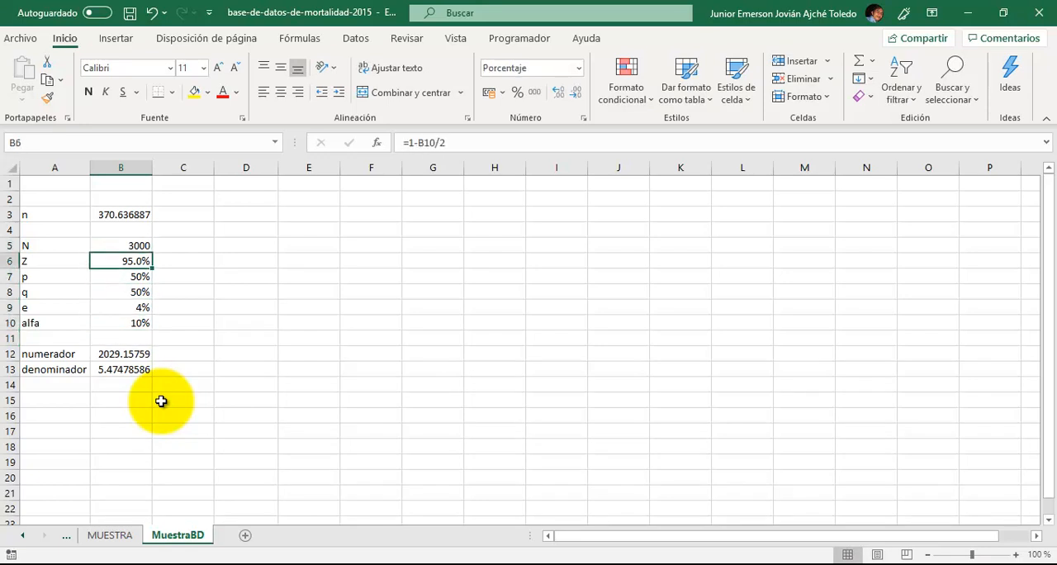
pyautogui.press('Down')
pyautogui.press('Down')
pyautogui.press('Down')
pyautogui.press('Down')
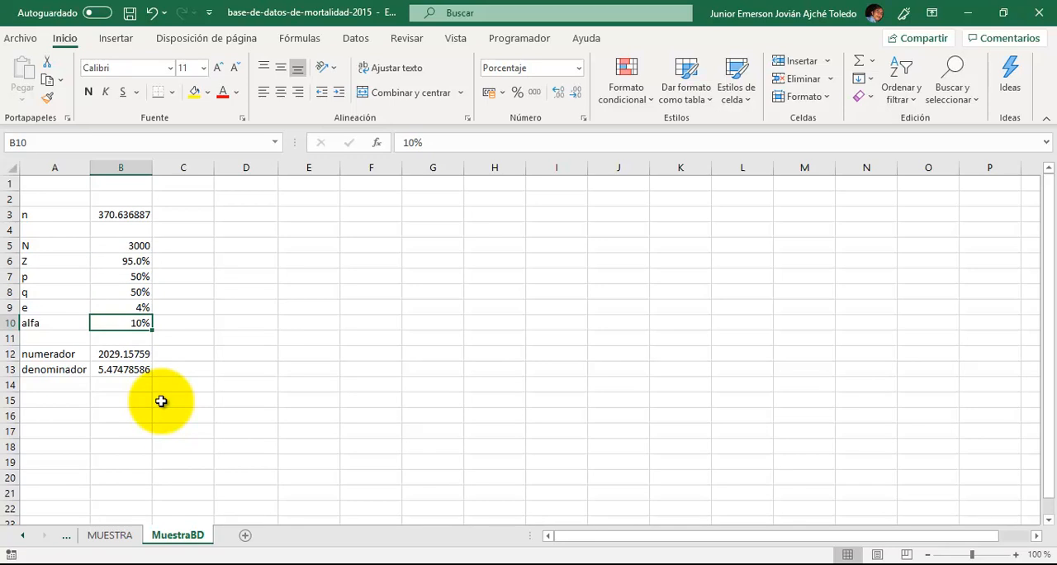
pyautogui.press('Up')
pyautogui.press('Up')
pyautogui.press('Down')
pyautogui.press('Down')
pyautogui.press('Up')
pyautogui.press('Up')
pyautogui.press('Up')
pyautogui.press('Up')
pyautogui.press('Up')
pyautogui.press('Up')
pyautogui.press('Up')
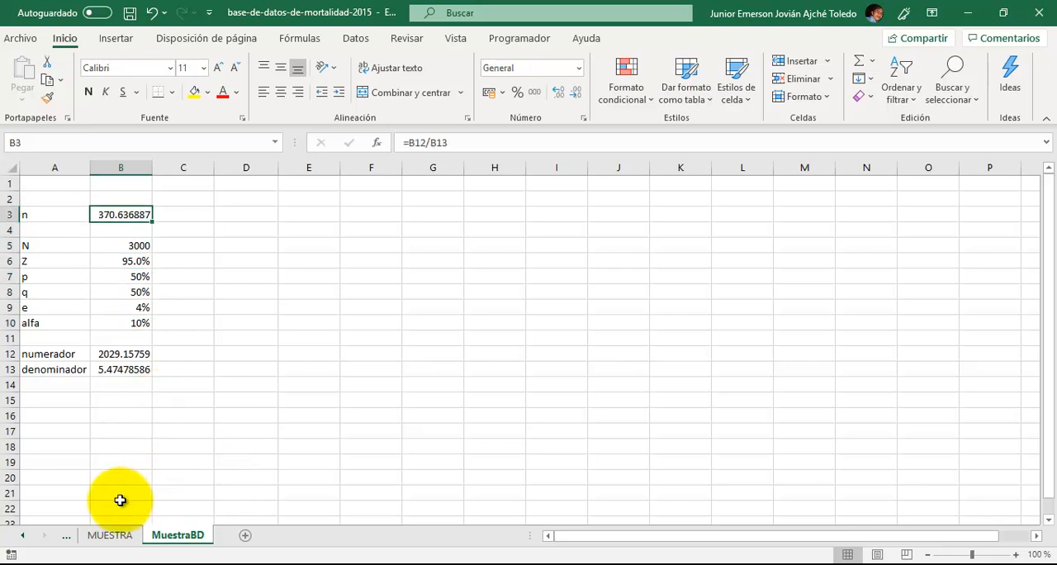
# - Add a new worksheet after MuestraBD and name it selección
pyautogui.click(248, 534)
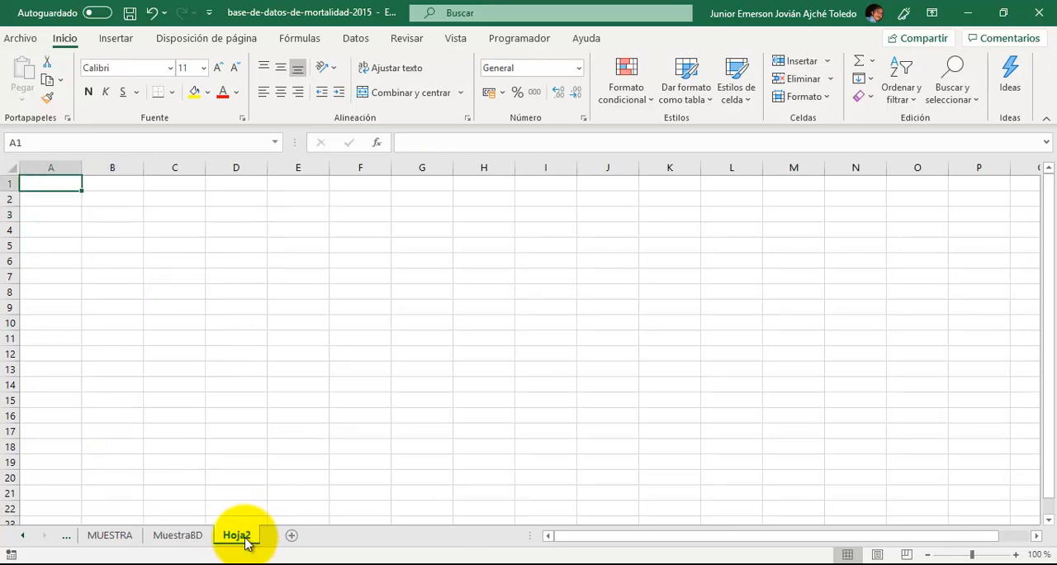
pyautogui.doubleClick(240, 535)
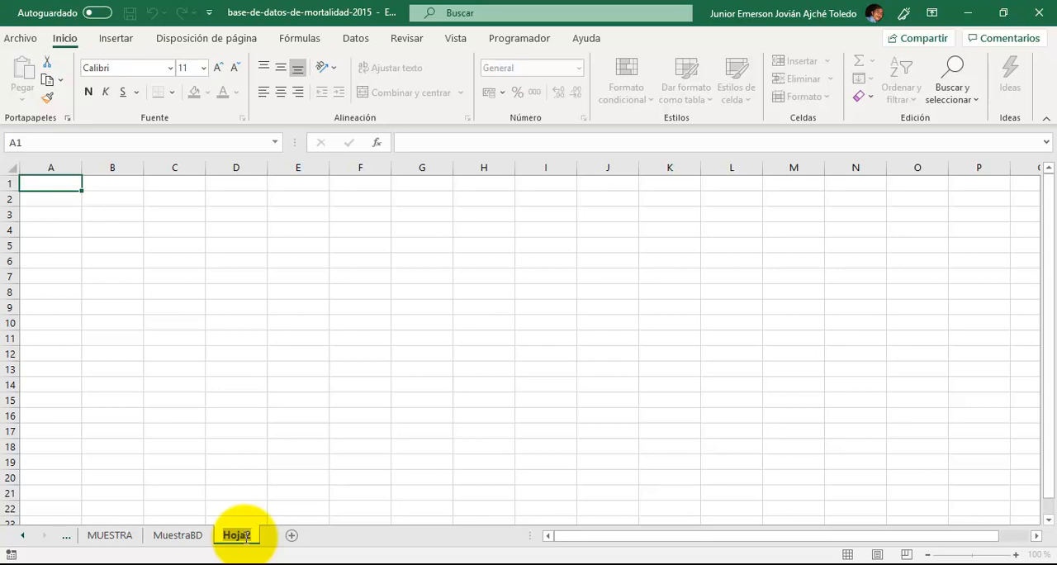
pyautogui.write('num')
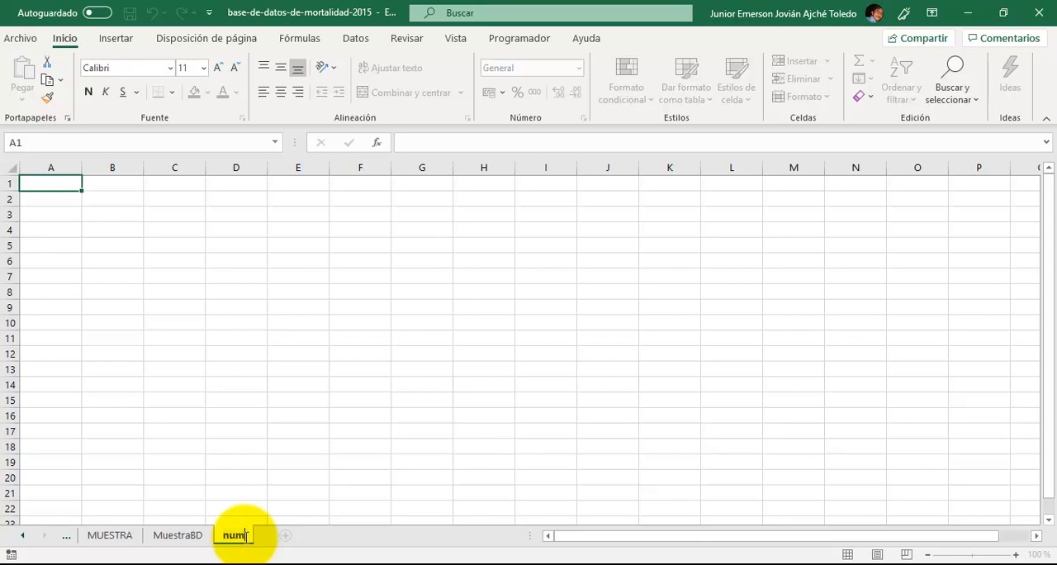
pyautogui.press('BackSpace')
pyautogui.press('BackSpace')
pyautogui.press('BackSpace')
pyautogui.write('selecci')
pyautogui.press('BackSpace')
pyautogui.press('BackSpace')
pyautogui.write('ón')
pyautogui.press('Return')
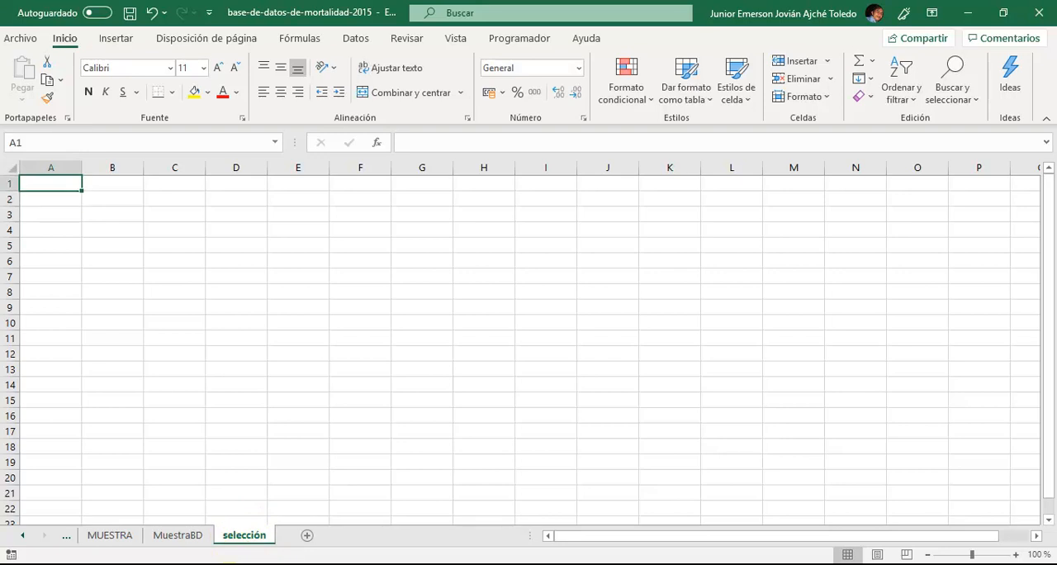
# - Enter the column headings registro in A1, aleatorio in B1 and jerarquico in D1 of the selección sheet
pyautogui.write('registro')
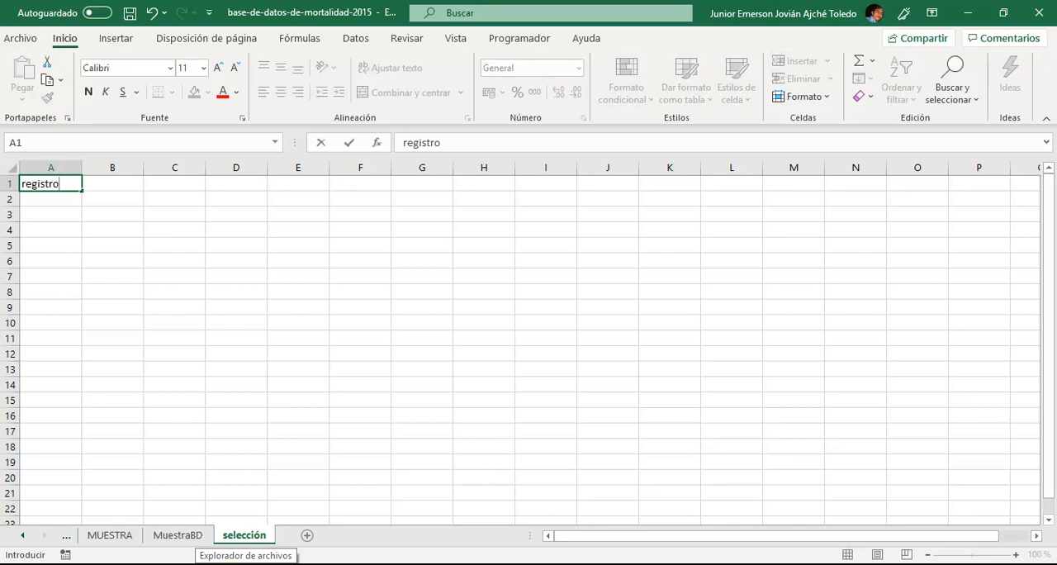
pyautogui.press('Tab')
pyautogui.write('aleat')
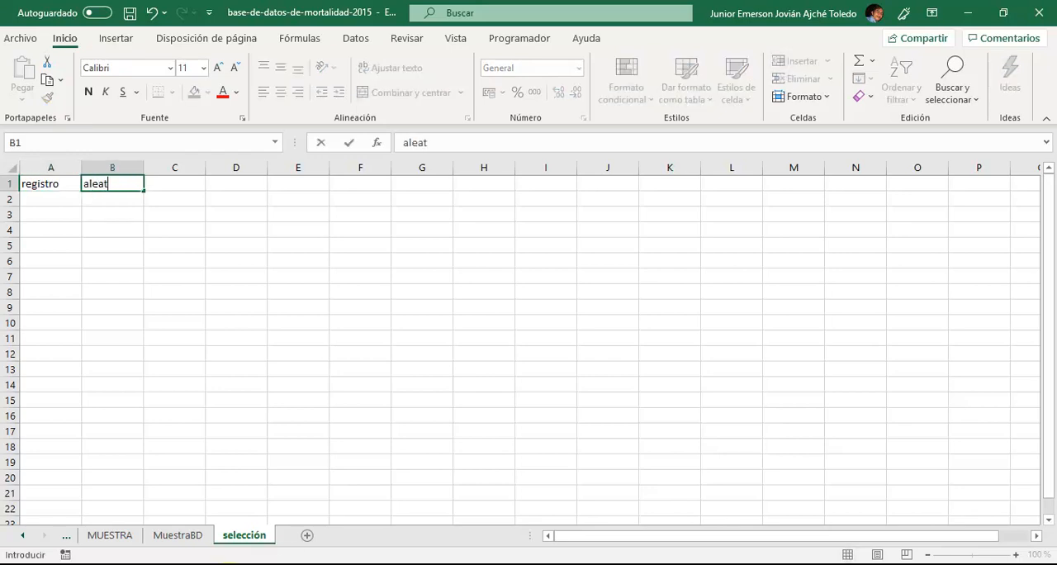
pyautogui.press('Tab')
pyautogui.press('Tab')
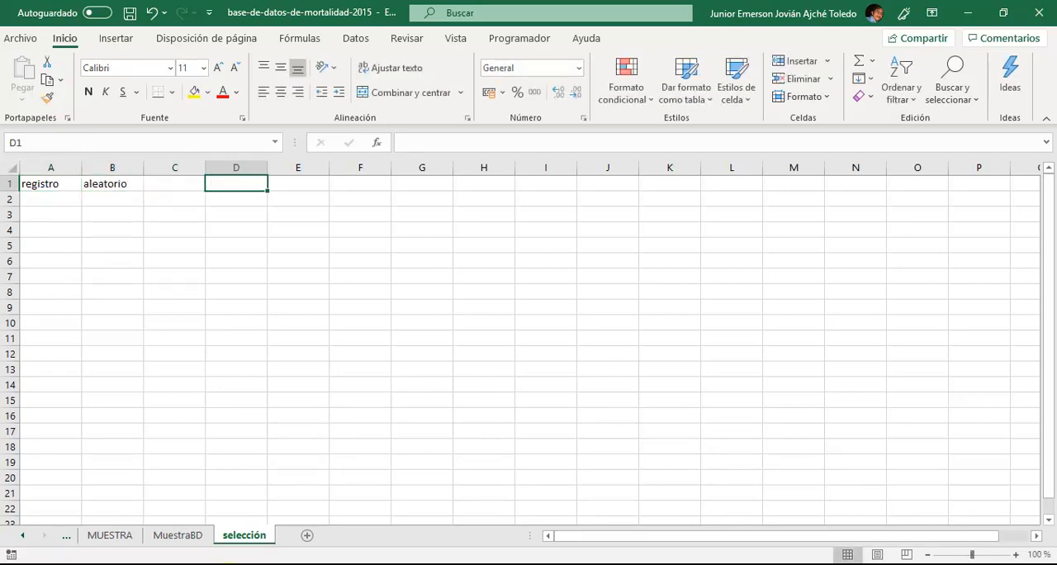
pyautogui.write('jerarquic')
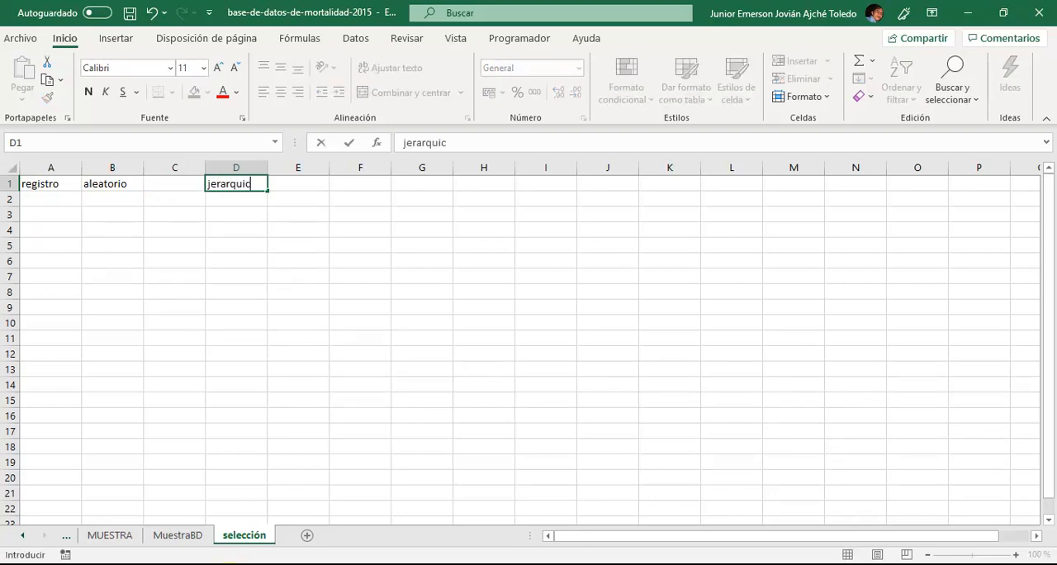
pyautogui.press('Down')
pyautogui.press('Left')
pyautogui.press('Left')
pyautogui.press('Left')
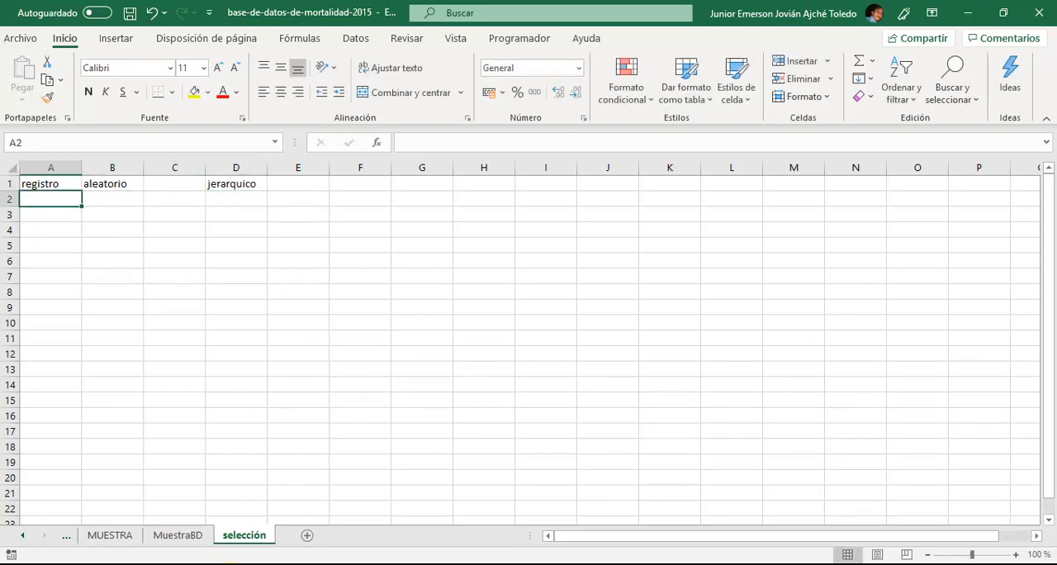
# - Number the records in the registro column from 1 to 3000, filling the series from A2 down to A3001
pyautogui.write('1')
pyautogui.press('Return')
pyautogui.write('2')
pyautogui.press('Return')
pyautogui.press('Up')
pyautogui.press('Up')
pyautogui.hotkey('shift', 'Down')
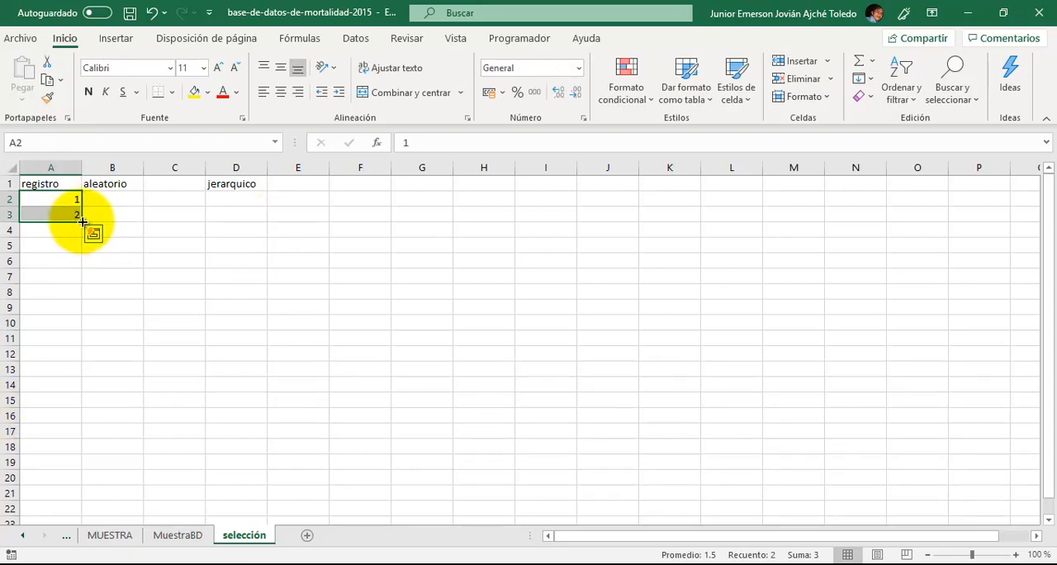
pyautogui.moveTo(83, 222)
pyautogui.mouseDown()
pyautogui.moveTo(71, 523)
pyautogui.moveTo(21, 549)
pyautogui.moveTo(66, 553)
pyautogui.moveTo(19, 552)
pyautogui.moveTo(71, 226)
pyautogui.mouseUp()
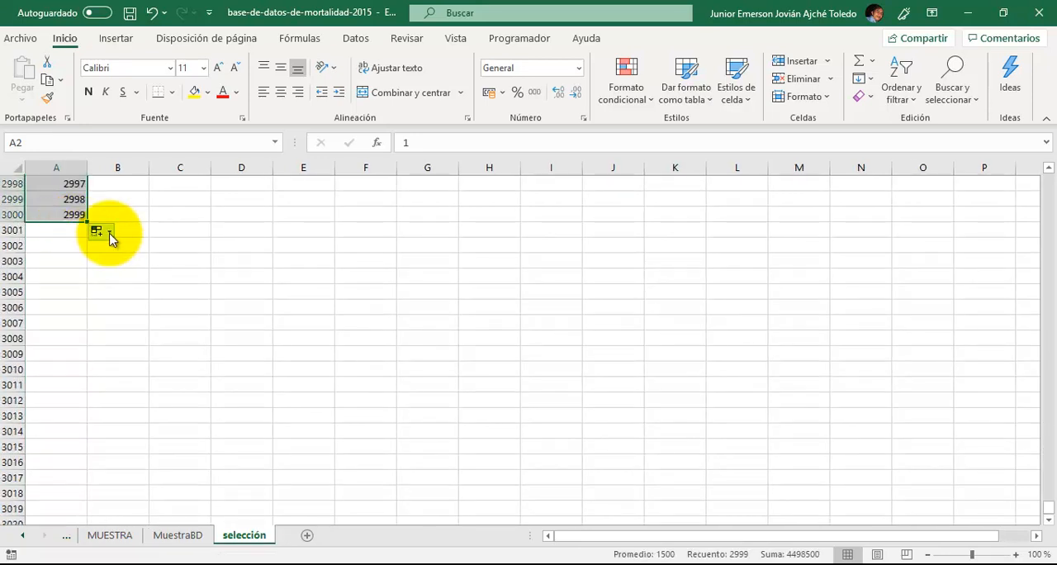
pyautogui.moveTo(88, 221); pyautogui.dragTo(87, 239)
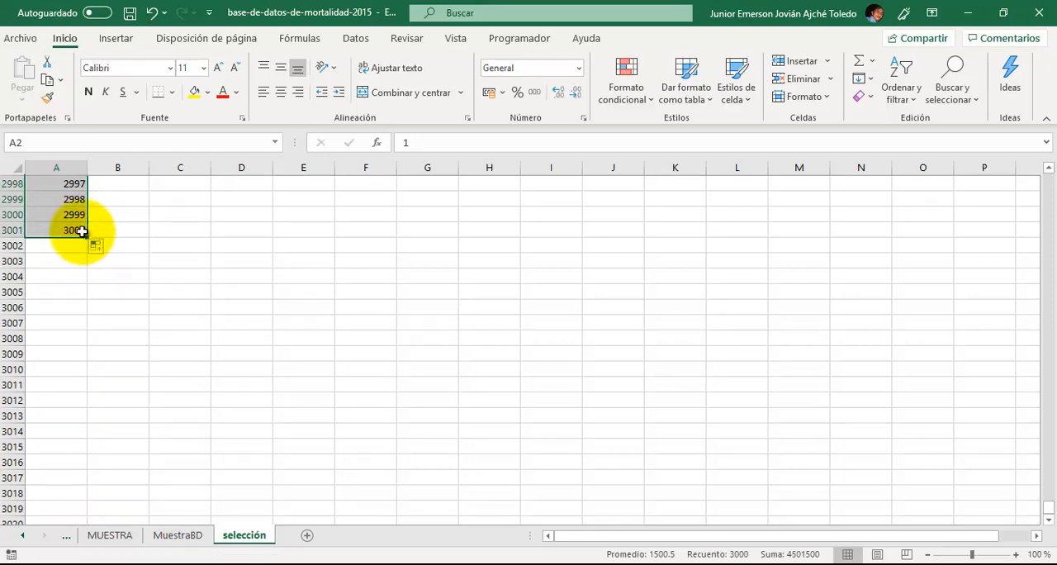
pyautogui.click(76, 231)
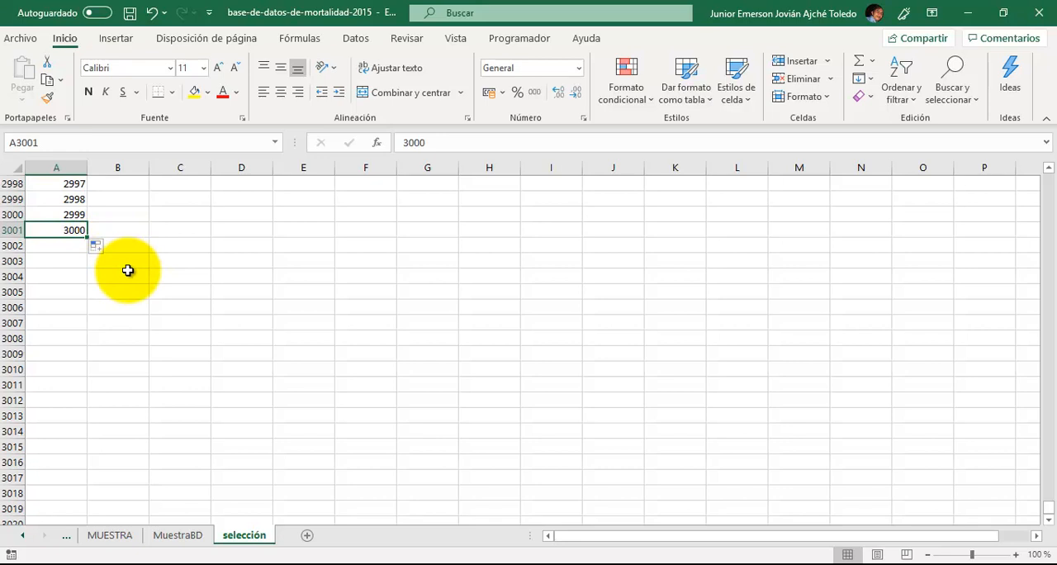
# - Enter =ALEATORIO() in B2 and fill it down the aleatorio column for all numbered records
pyautogui.scroll(20, 132, 270)
pyautogui.scroll(20, 138, 268)
pyautogui.hotkey('ctrl', 'Home')
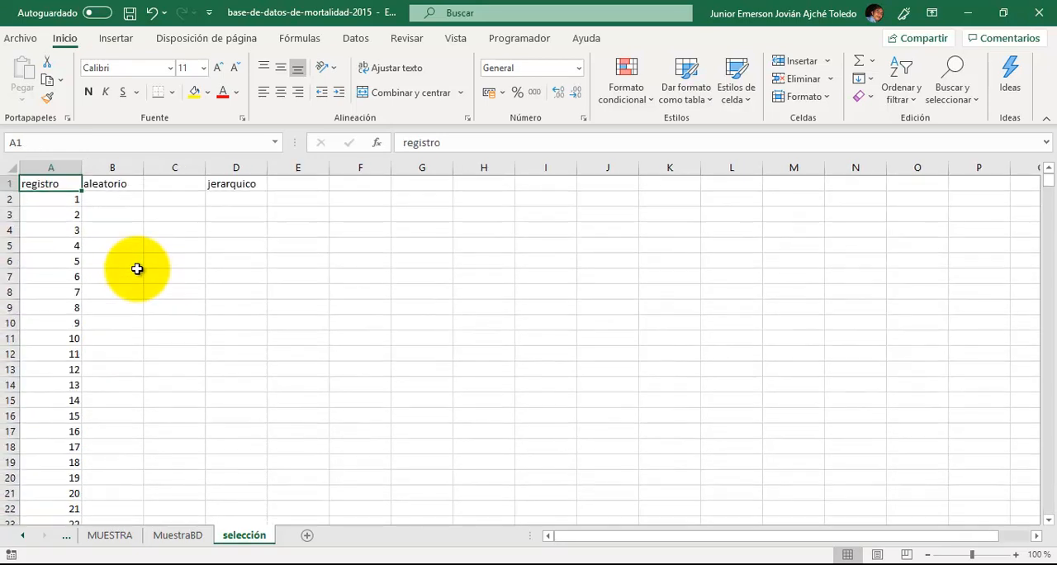
pyautogui.click(124, 198)
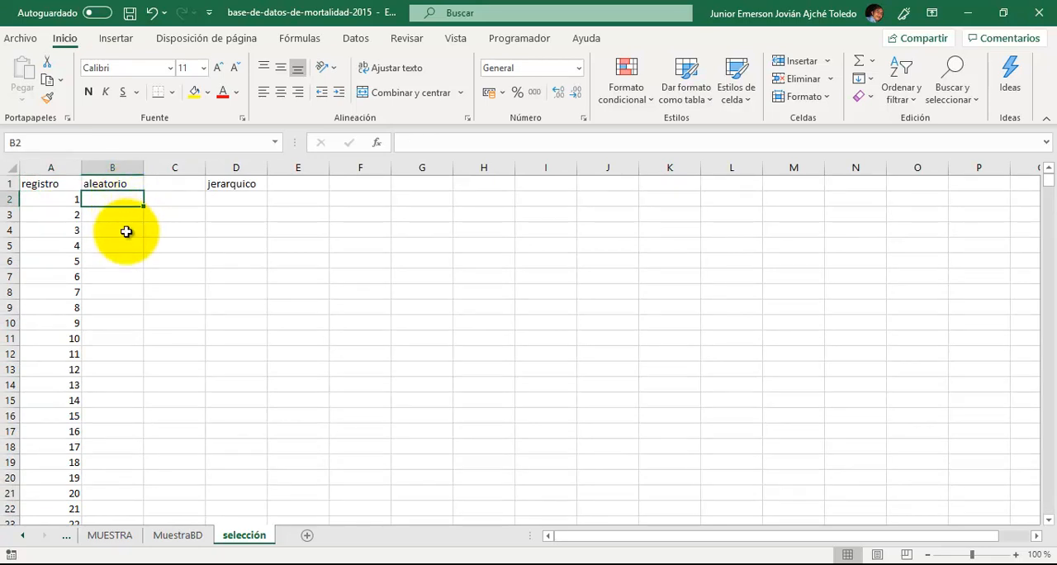
pyautogui.write('=ale')
pyautogui.press('Tab')
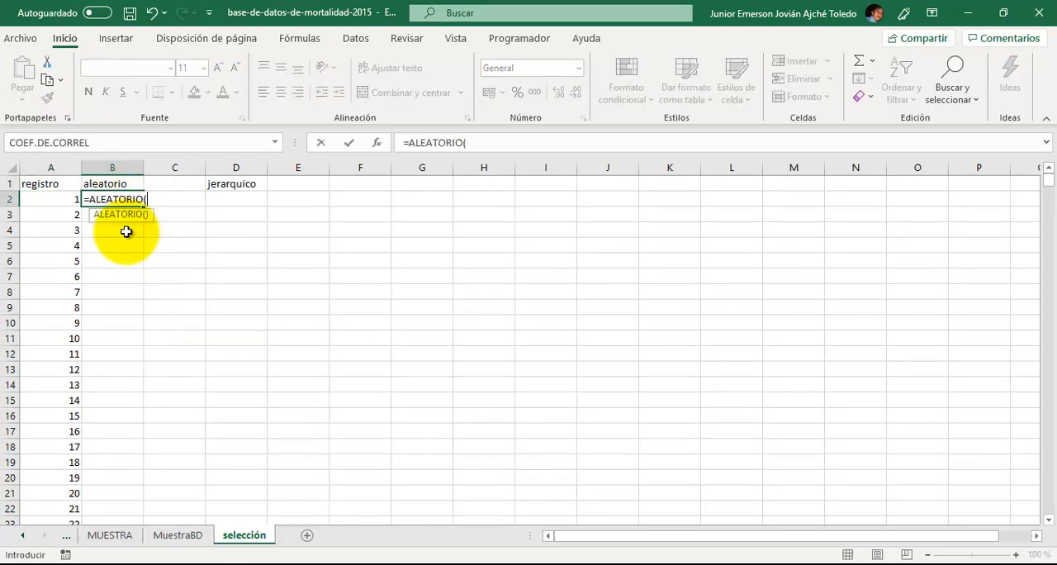
pyautogui.write(')')
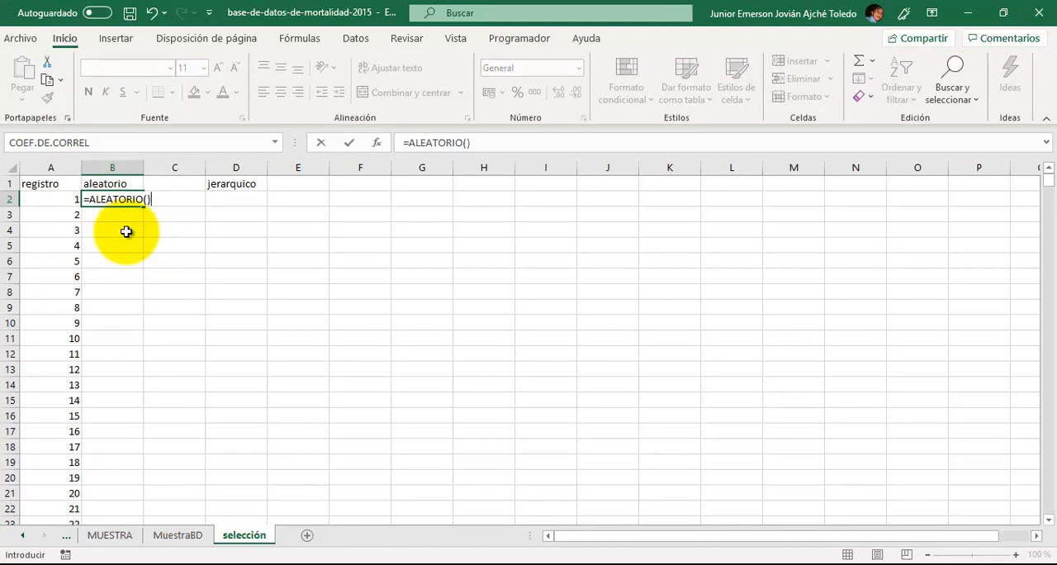
pyautogui.press('Return')
pyautogui.press('Up')
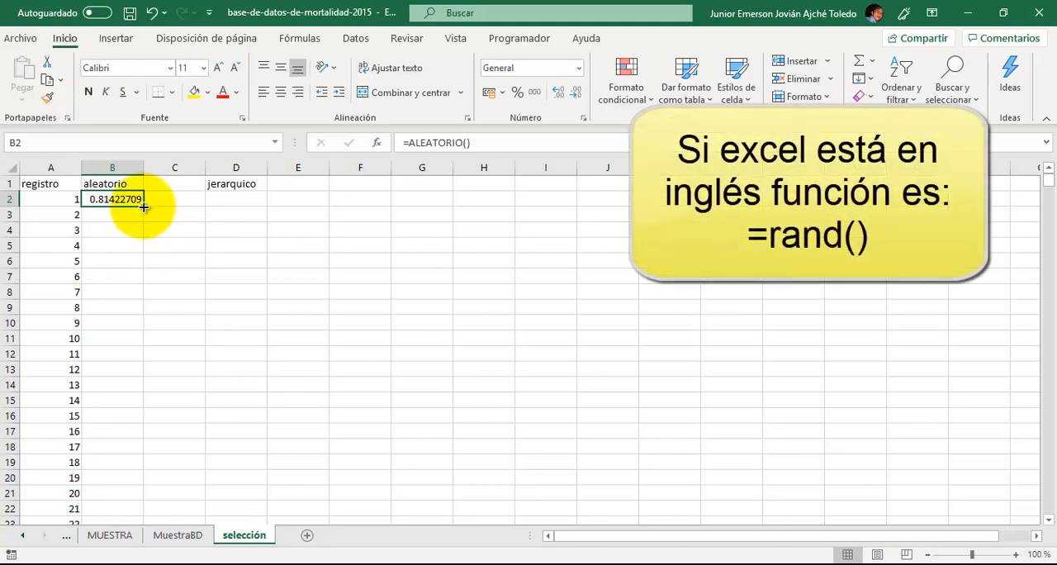
pyautogui.doubleClick(143, 206)
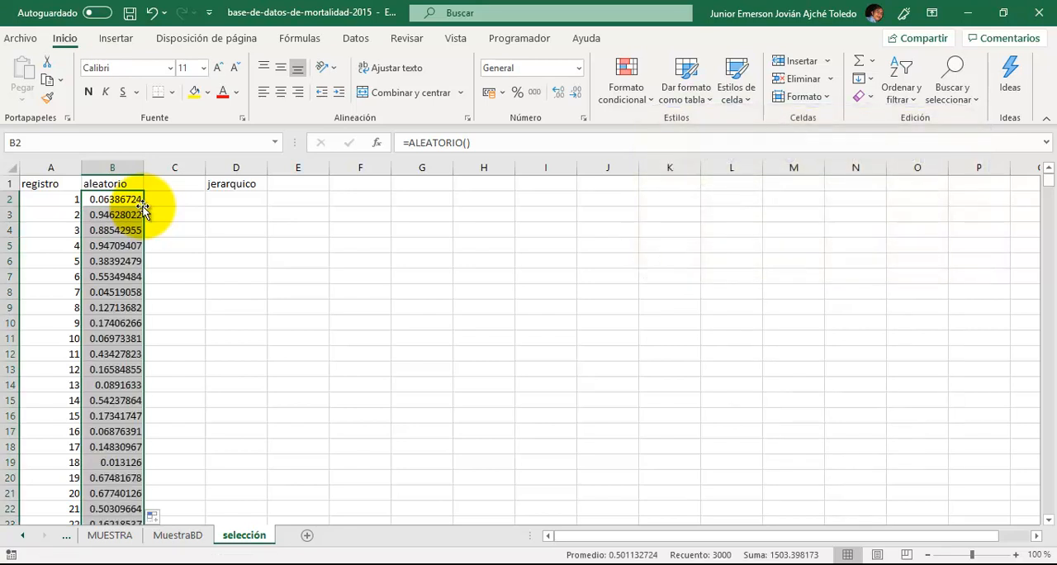
# - Enter =JERARQUIA(B2,B2:B3001) in D2 of the selección sheet to rank the first random number
pyautogui.click(224, 198)
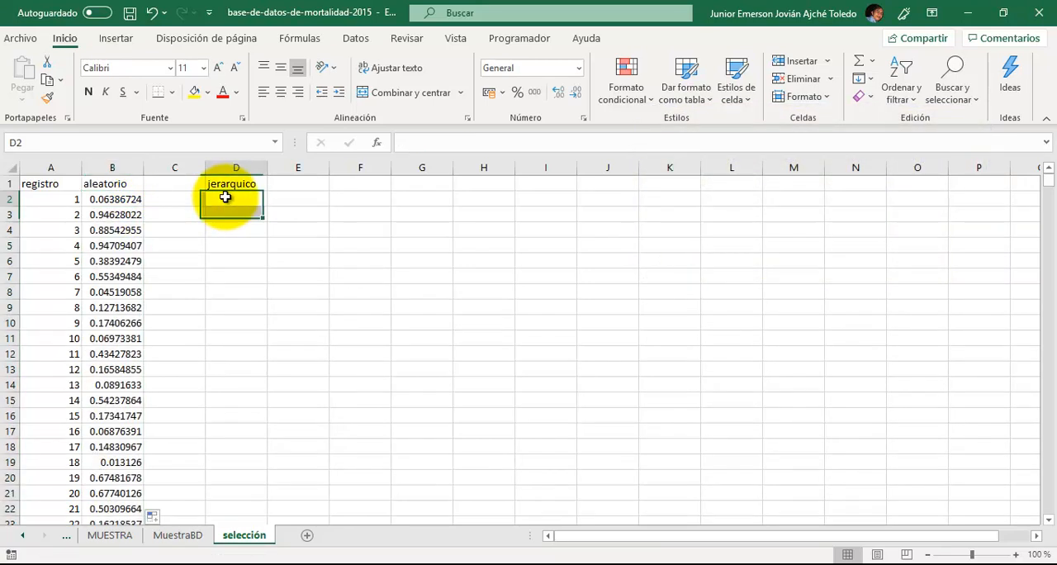
pyautogui.click(173, 537)
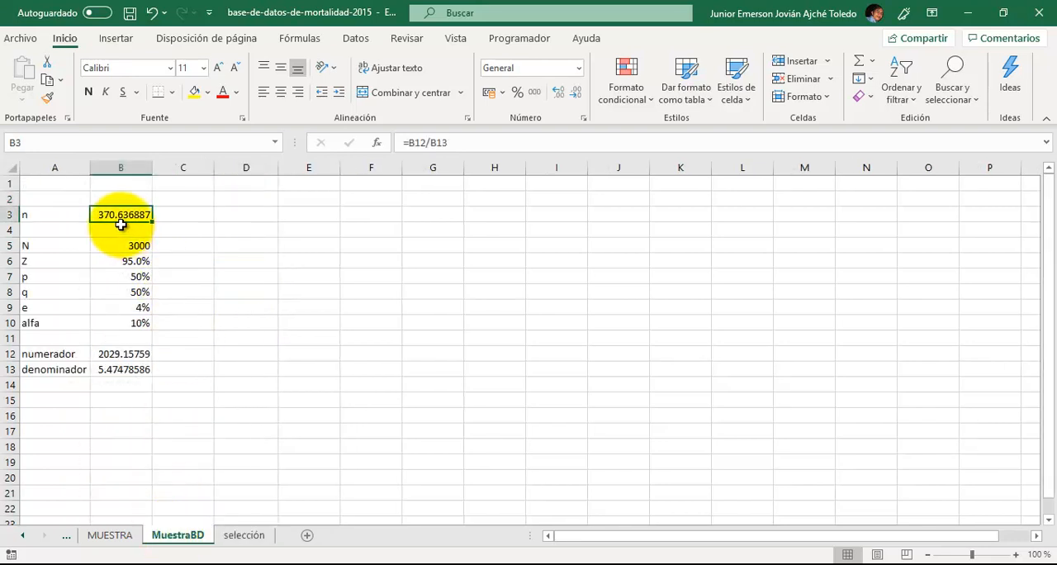
pyautogui.click(233, 539)
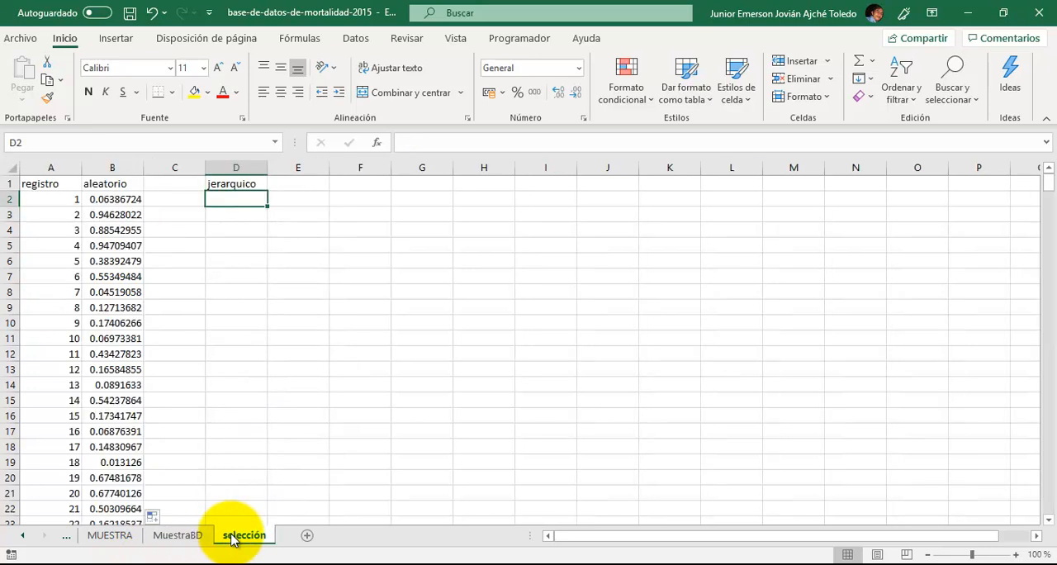
pyautogui.write('=')
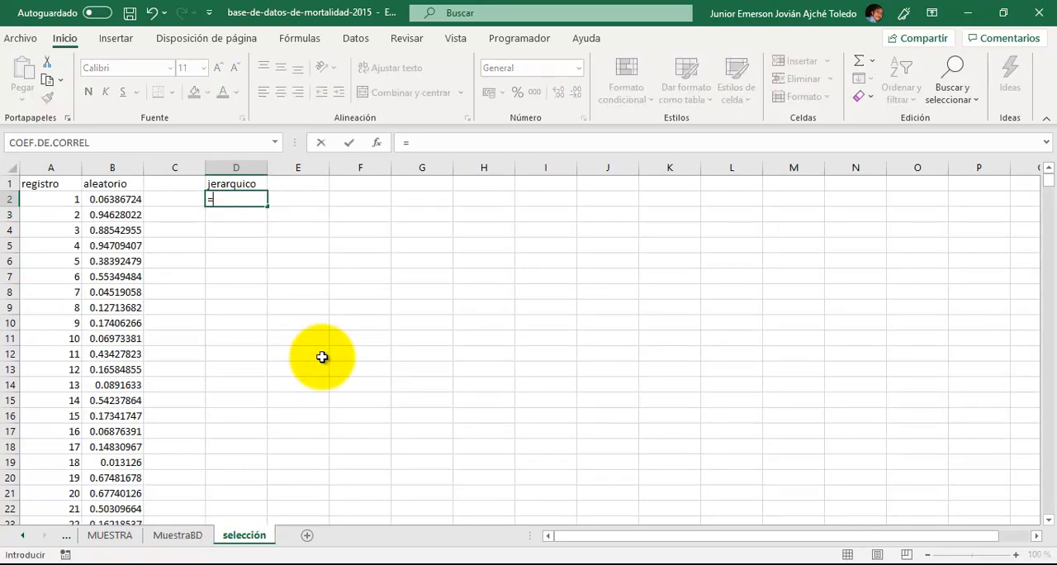
pyautogui.write('jera')
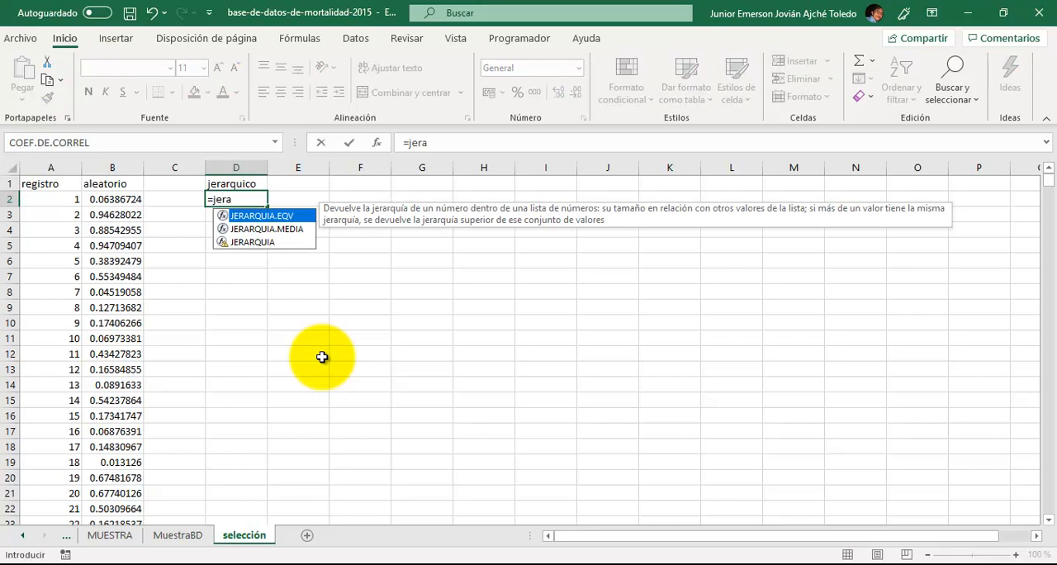
pyautogui.press('Down')
pyautogui.press('Down')
pyautogui.press('Tab')
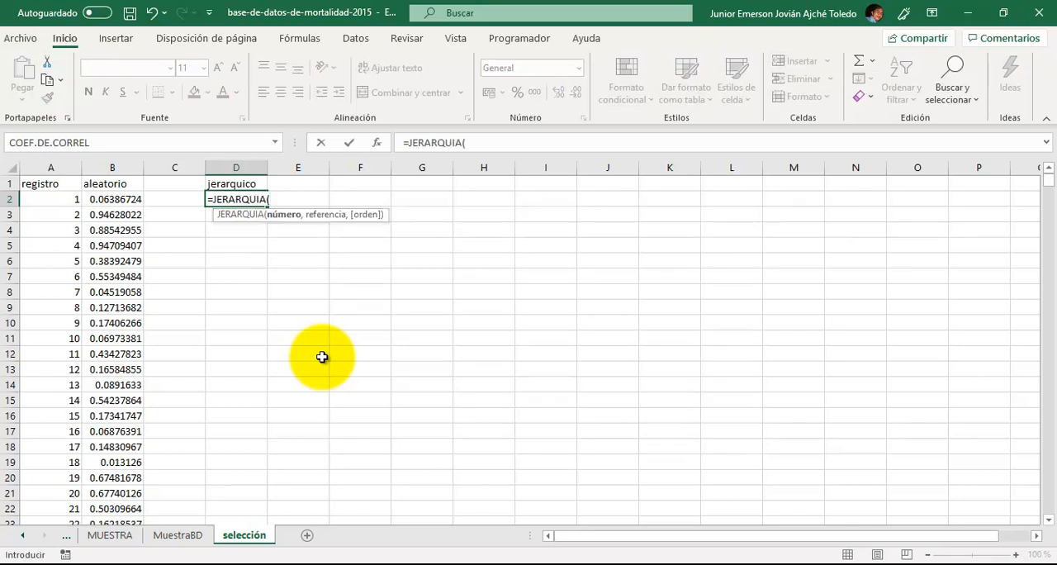
pyautogui.press('Left')
pyautogui.press('Left')
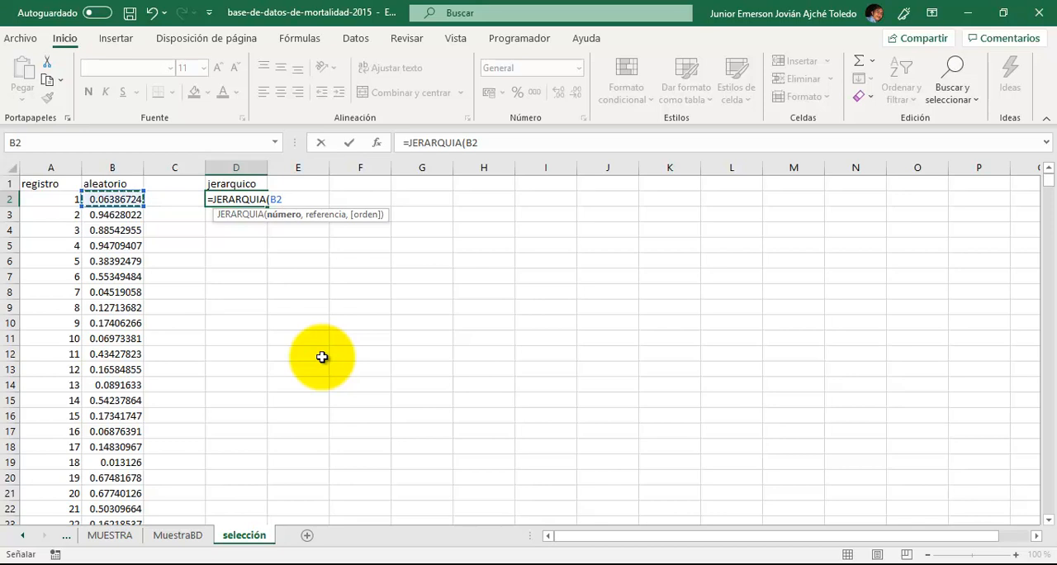
pyautogui.write(',')
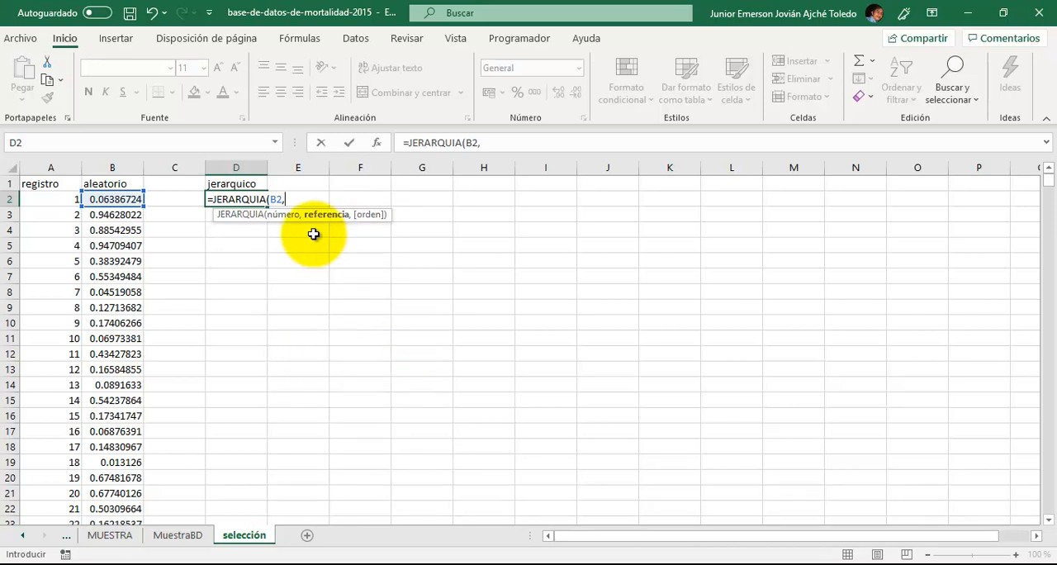
pyautogui.press('Left')
pyautogui.press('Left')
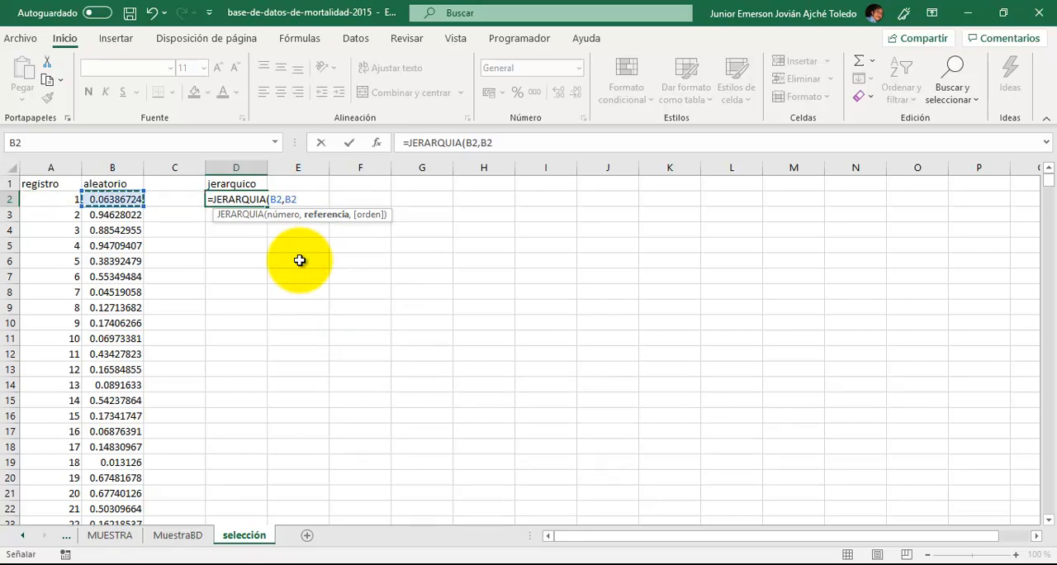
pyautogui.hotkey('ctrl', 'shift', 'Down')
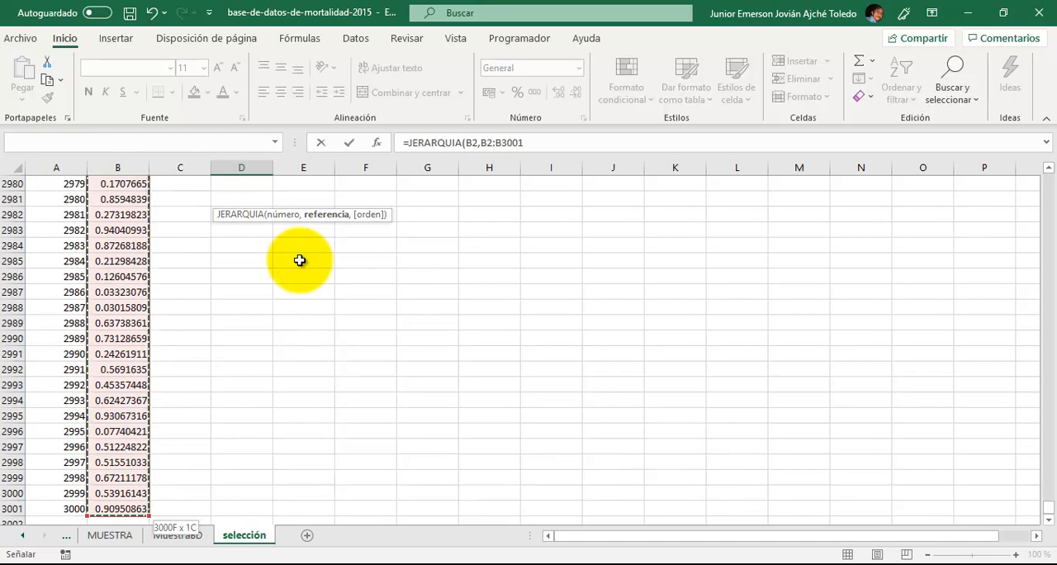
pyautogui.write(')')
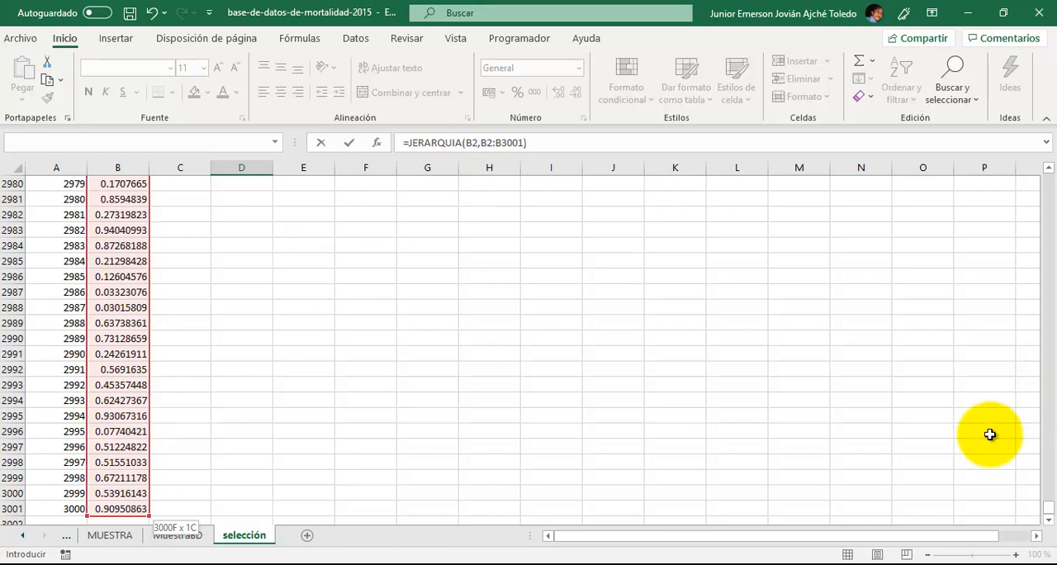
pyautogui.hotkey('ctrl', 'Return')
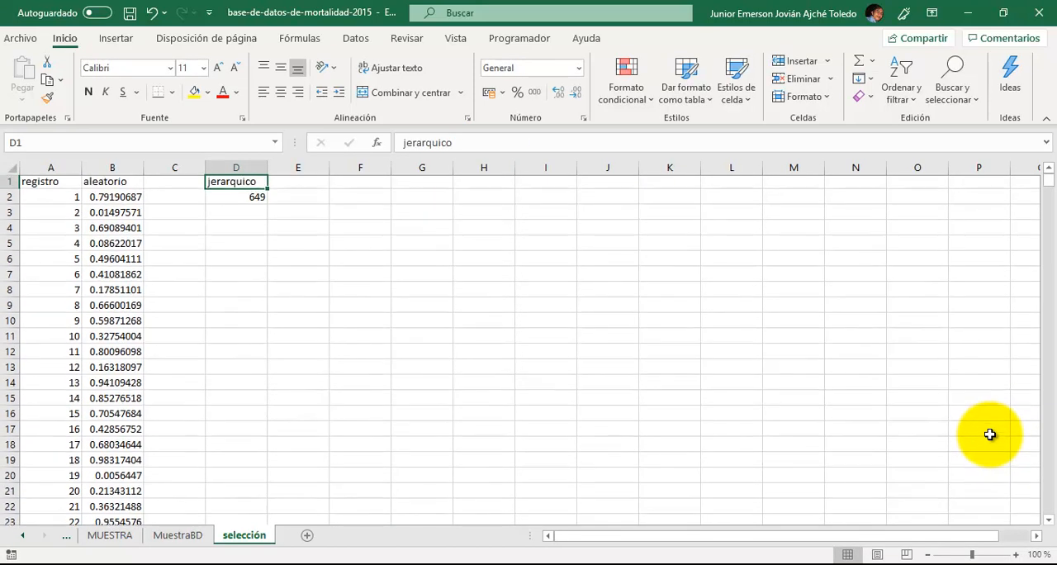
pyautogui.press('Left')
pyautogui.press('Left')
pyautogui.press('Left')
pyautogui.press('Right')
pyautogui.press('Right')
pyautogui.press('Left')
pyautogui.press('Left')
pyautogui.press('Right')
pyautogui.press('Right')
pyautogui.press('Right')
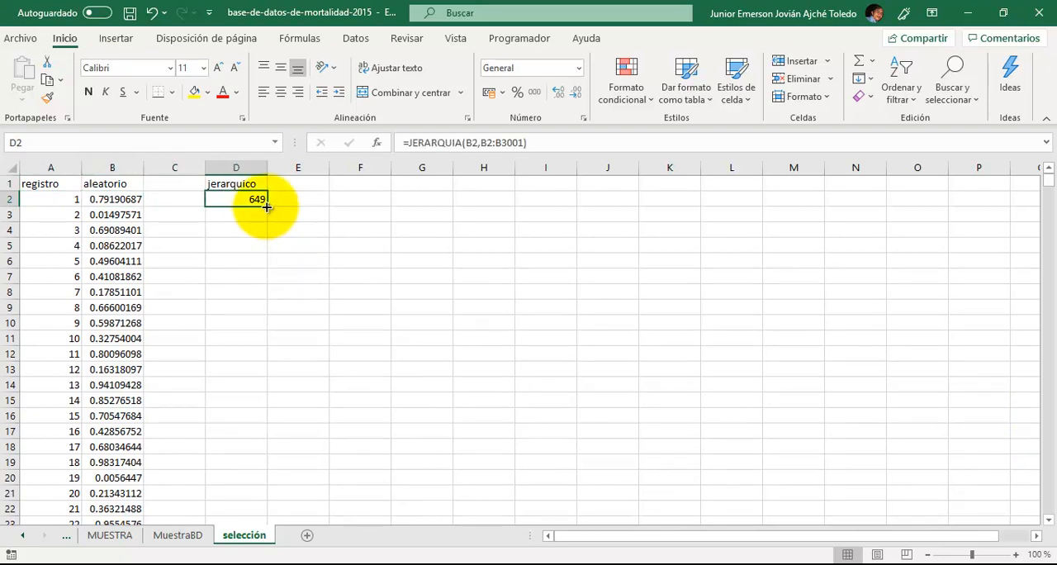
# - Fill the ranking formula from D2 down to D372 in the jerarquico column, covering the 371 records of the sample
pyautogui.moveTo(266, 205)
pyautogui.mouseDown()
pyautogui.moveTo(269, 323)
pyautogui.moveTo(248, 418)
pyautogui.moveTo(240, 551)
pyautogui.moveTo(236, 342)
pyautogui.mouseUp()
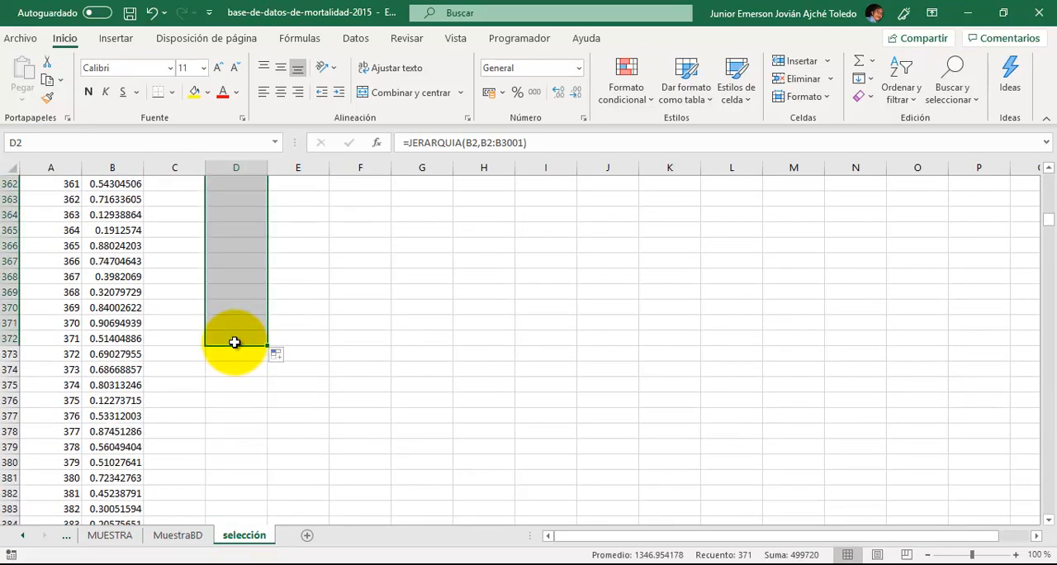
pyautogui.scroll(20, 247, 338)
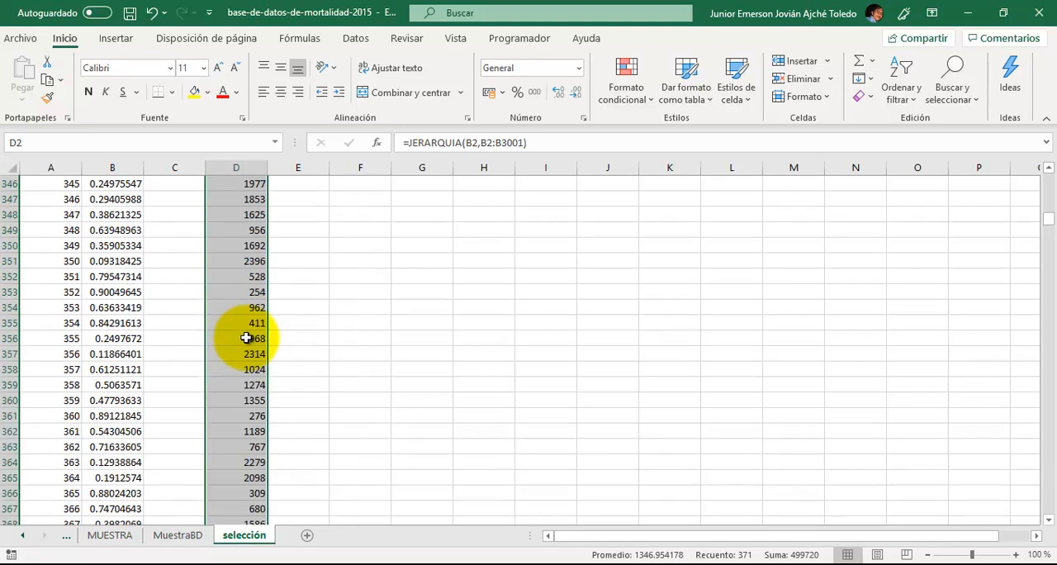
pyautogui.scroll(20, 246, 338)
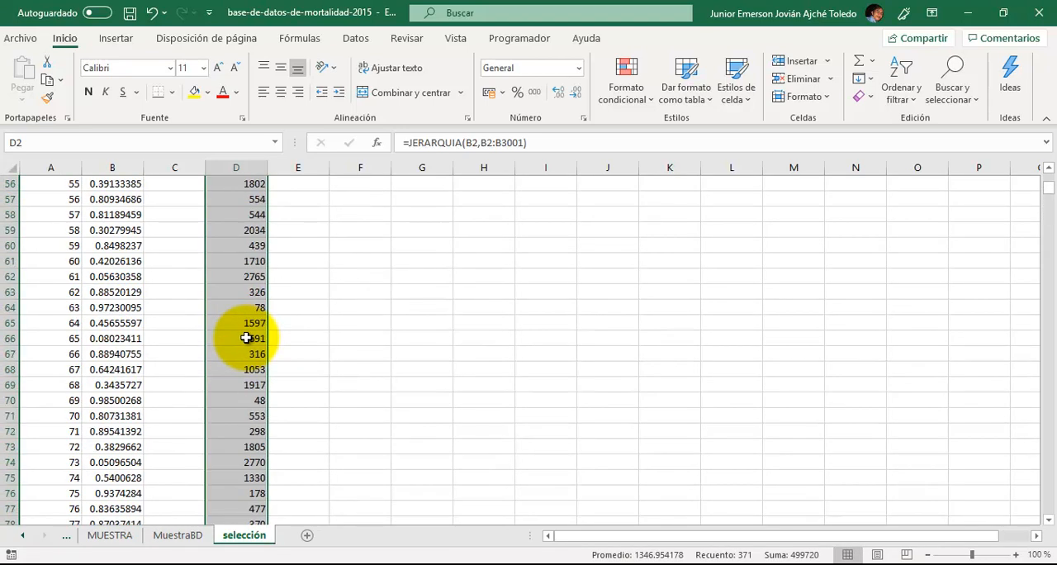
pyautogui.click(330, 253)
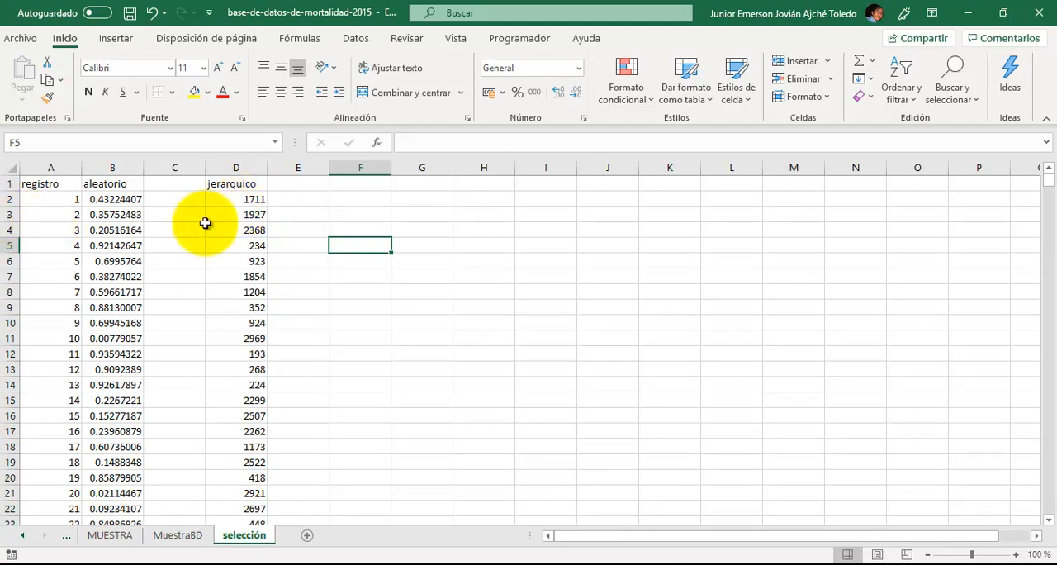
# - Copy the filled jerarquico cells D2:D372 on the selección sheet
pyautogui.click(245, 199)
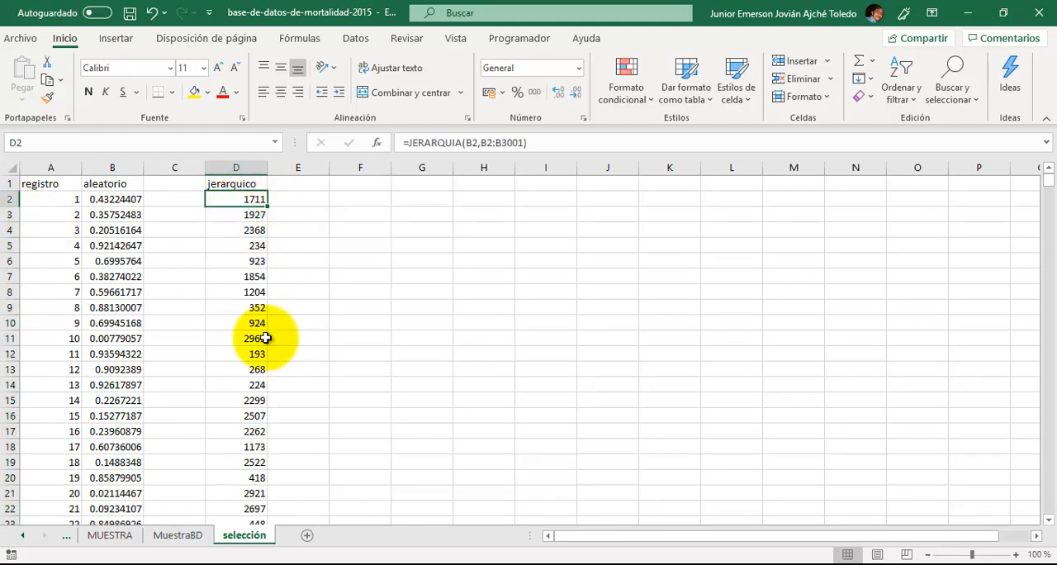
pyautogui.hotkey('ctrl', 'shift', 'Down')
pyautogui.hotkey('ctrl', 'Up')
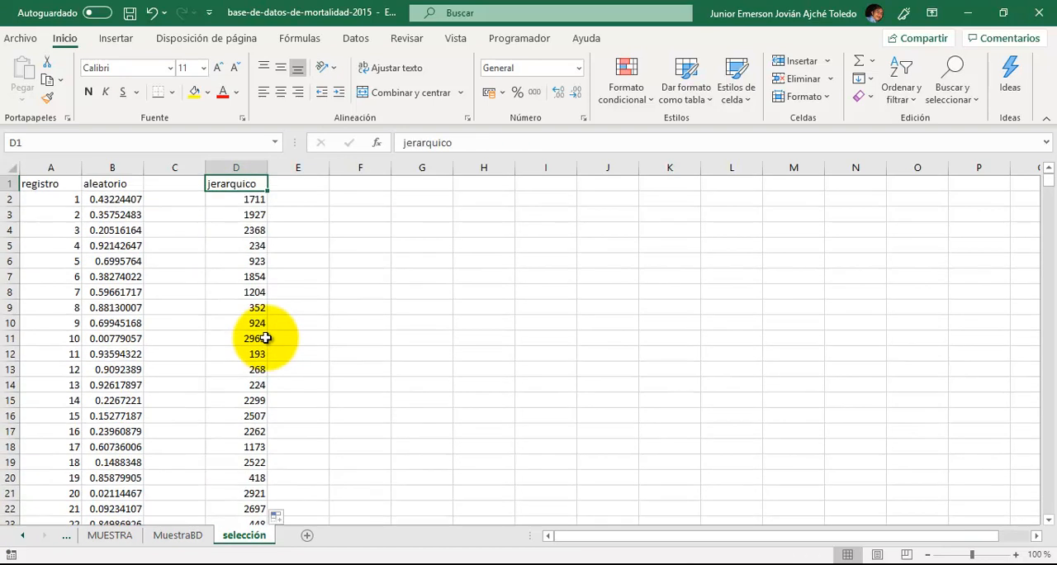
pyautogui.press('Down')
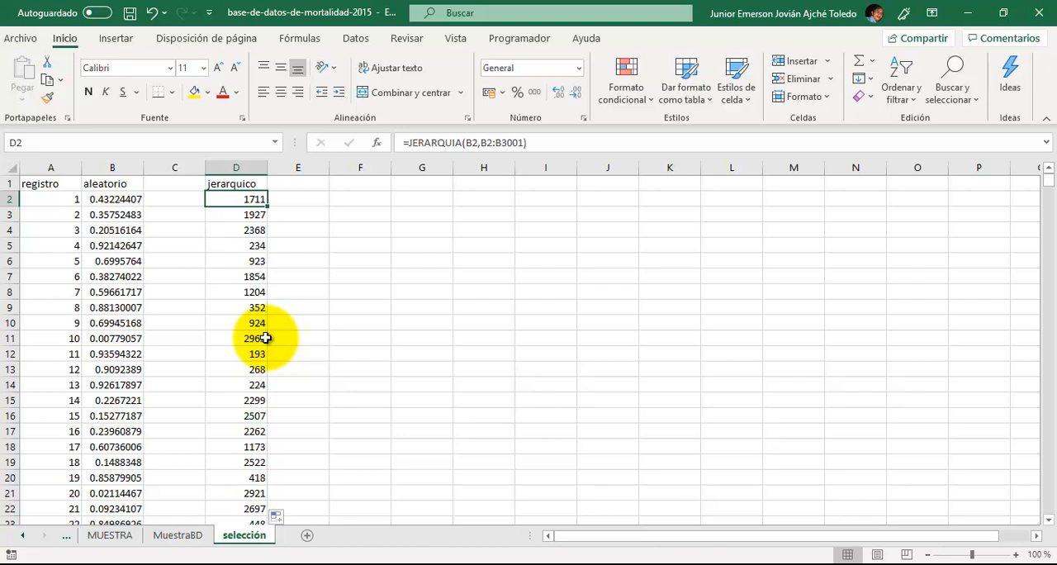
pyautogui.hotkey('ctrl', 'shift', 'Down')
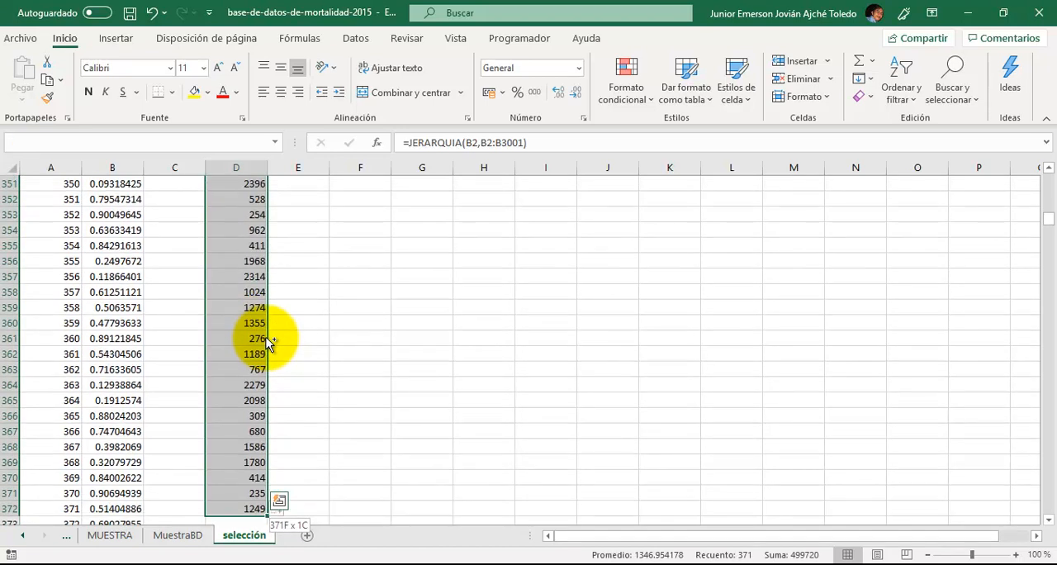
pyautogui.hotkey('ctrl', 'c')
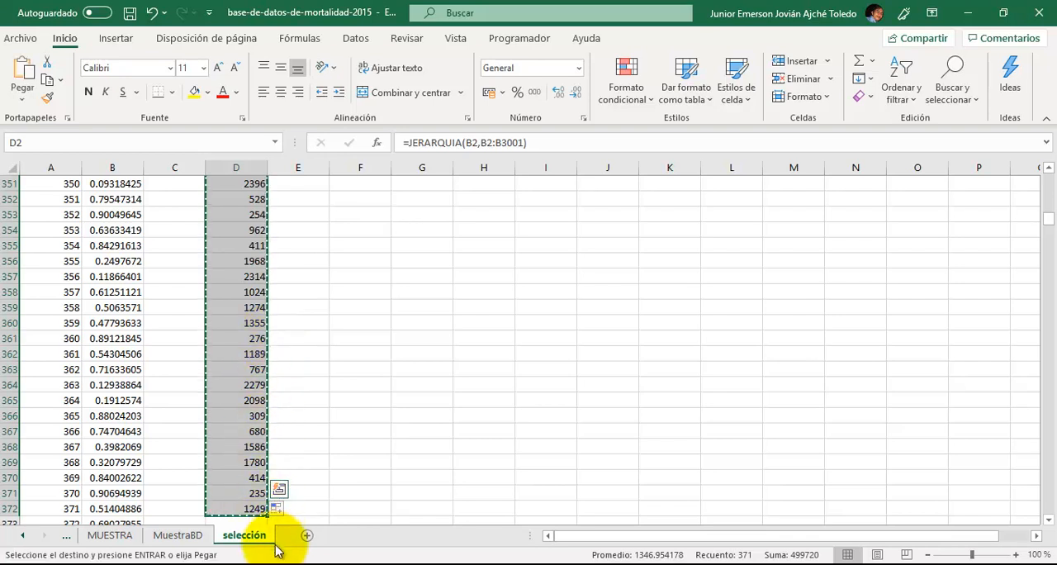
# - Add a new worksheet after selección and name it Muestrafin
pyautogui.click(285, 416)
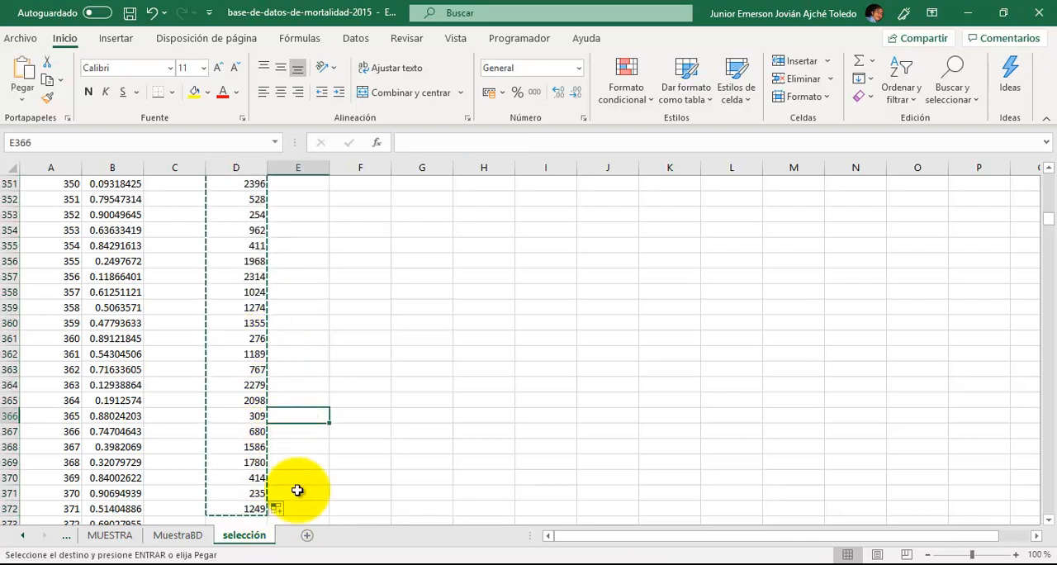
pyautogui.click(307, 535)
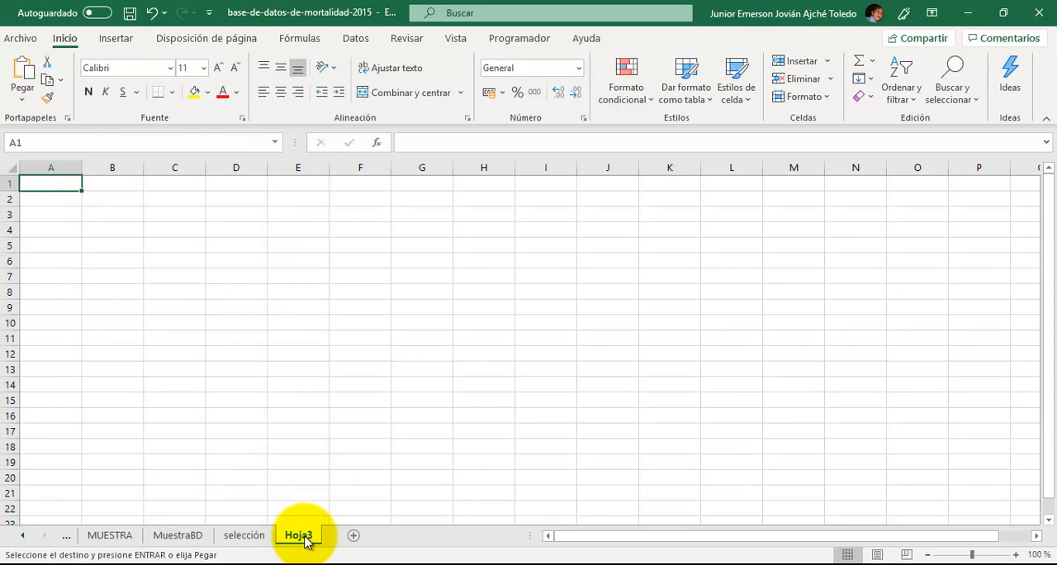
pyautogui.doubleClick(306, 537)
pyautogui.click(304, 536)
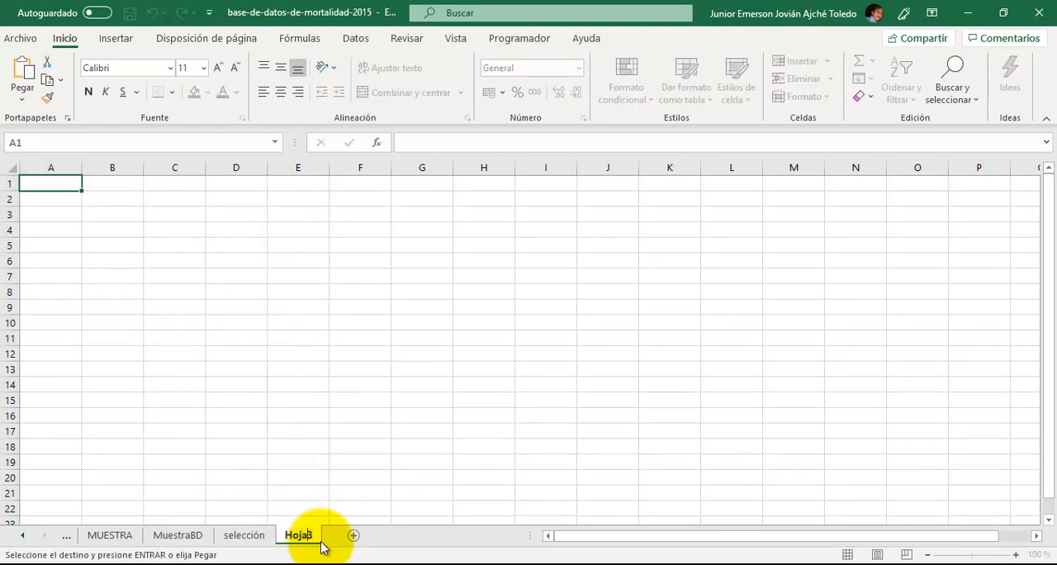
pyautogui.press('BackSpace')
pyautogui.press('BackSpace')
pyautogui.press('BackSpace')
pyautogui.press('BackSpace')
pyautogui.press('BackSpace')
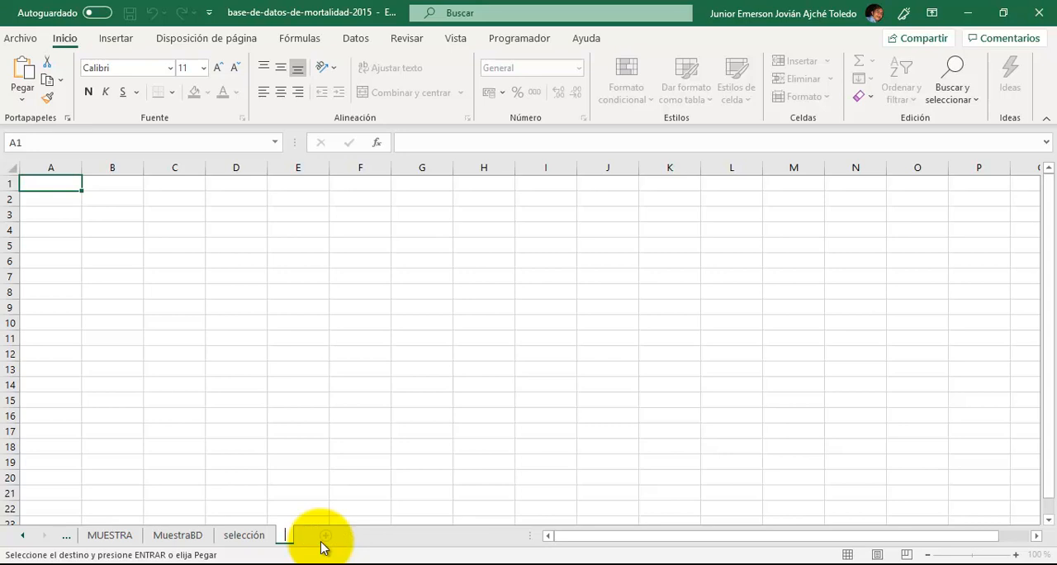
pyautogui.write('MUestra')
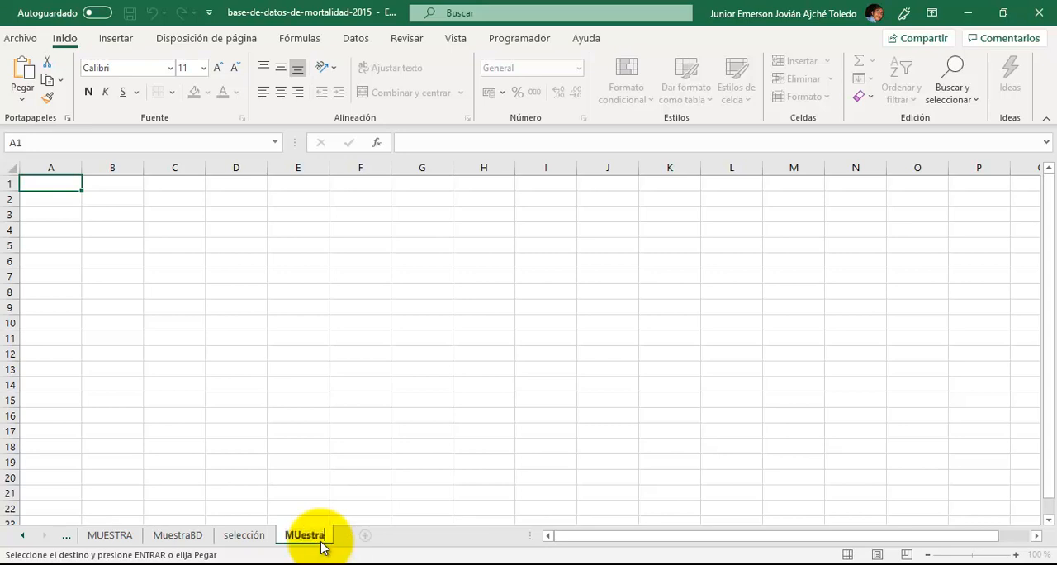
pyautogui.press('BackSpace')
pyautogui.press('BackSpace')
pyautogui.press('BackSpace')
pyautogui.press('BackSpace')
pyautogui.press('BackSpace')
pyautogui.write('uestrafin')
pyautogui.press('Return')
# - Paste the copied jerarquico range D2:D372 from selección into Muestrafin as values only, starting at A3
pyautogui.click(259, 542)
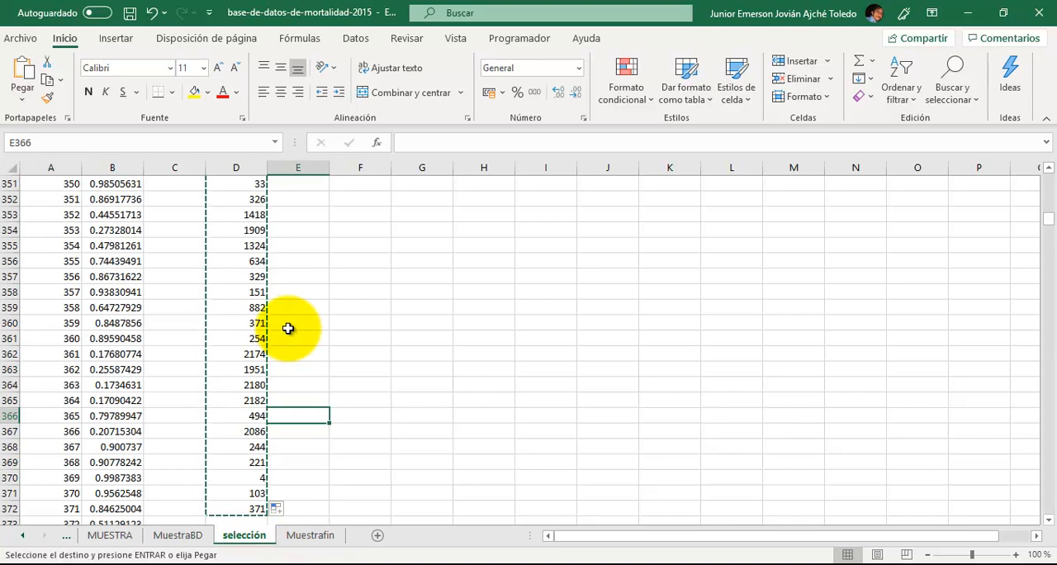
pyautogui.scroll(20, 362, 300)
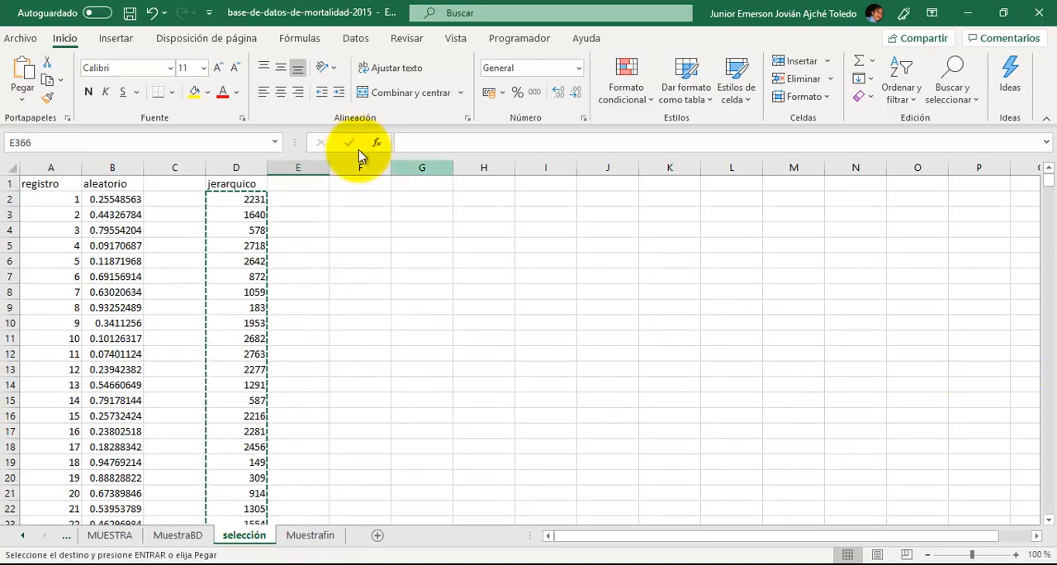
pyautogui.moveTo(246, 199); pyautogui.dragTo(246, 199)
pyautogui.scroll(-20, 247, 199)
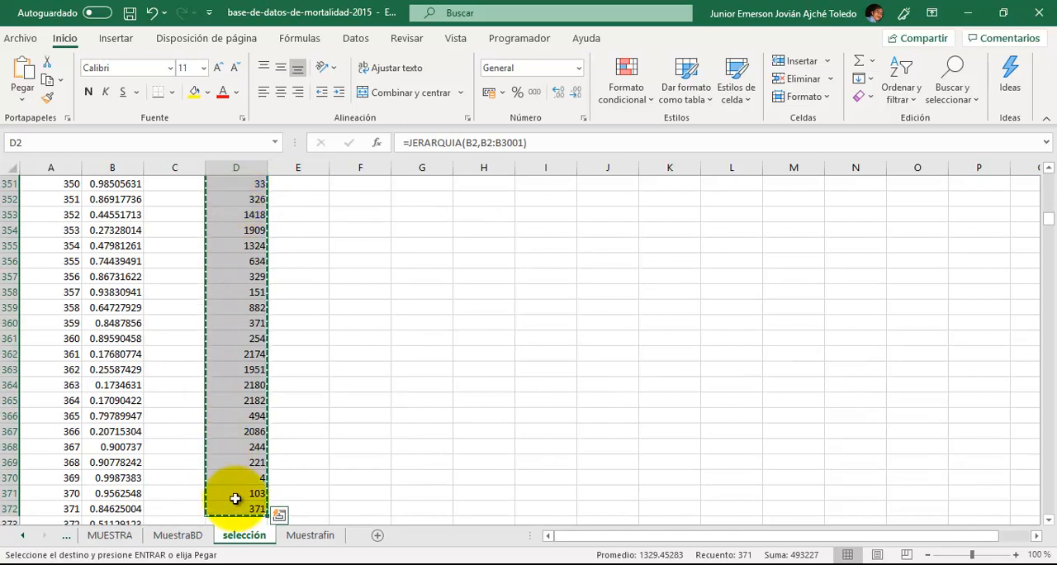
pyautogui.click(289, 538)
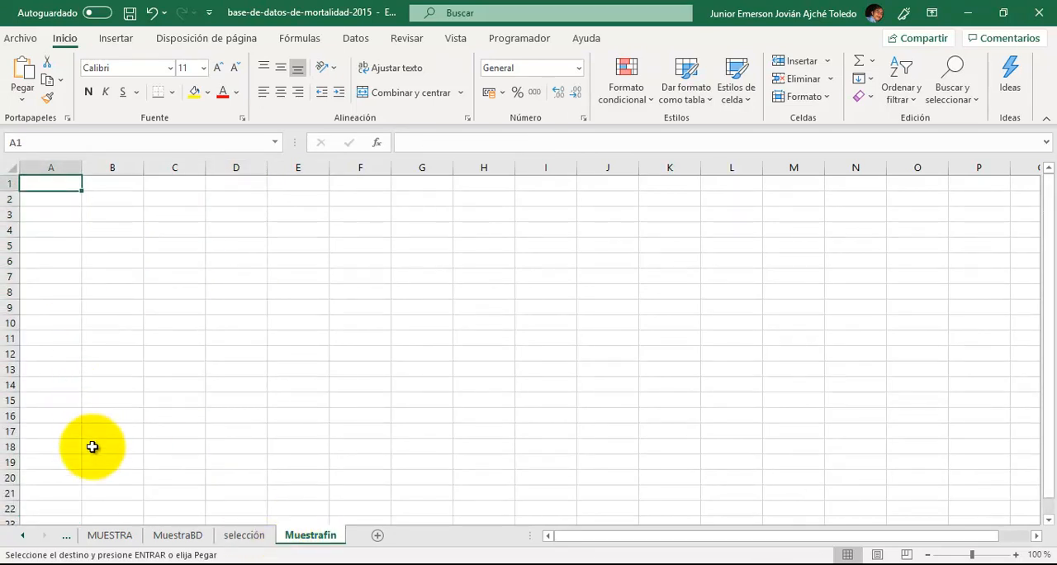
pyautogui.press('Down')
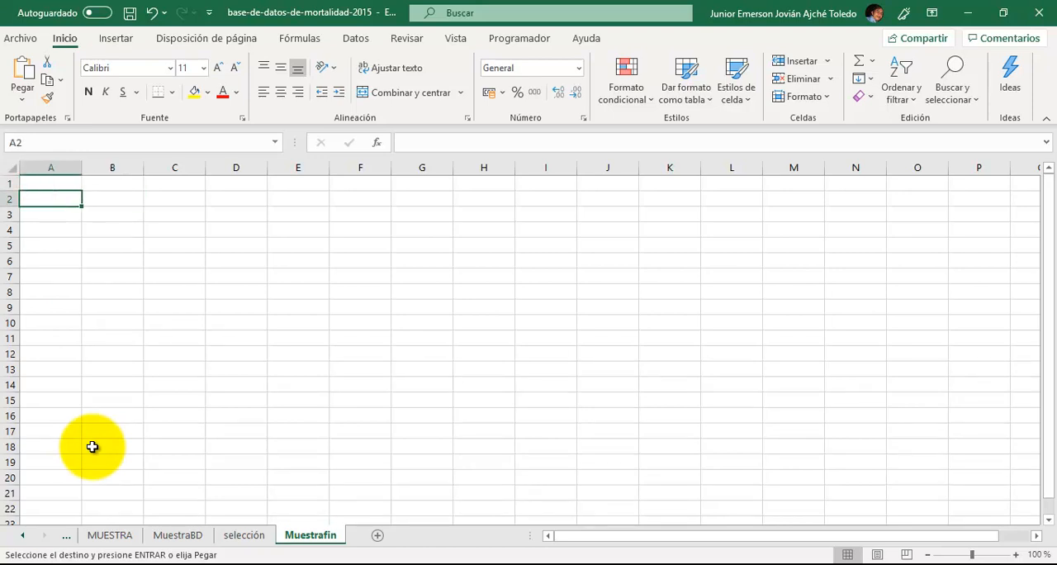
pyautogui.press('Down')
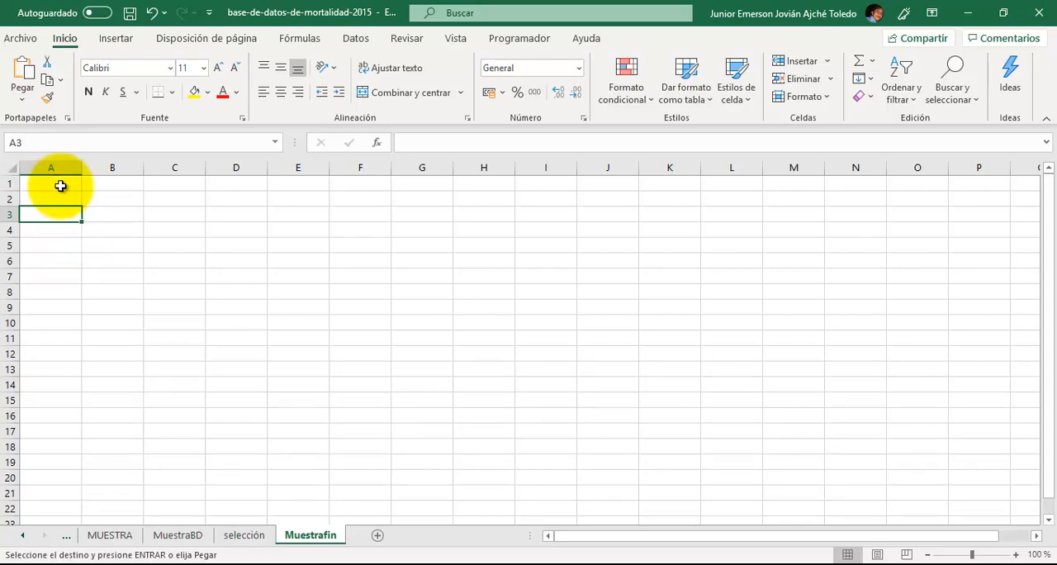
pyautogui.click(24, 99)
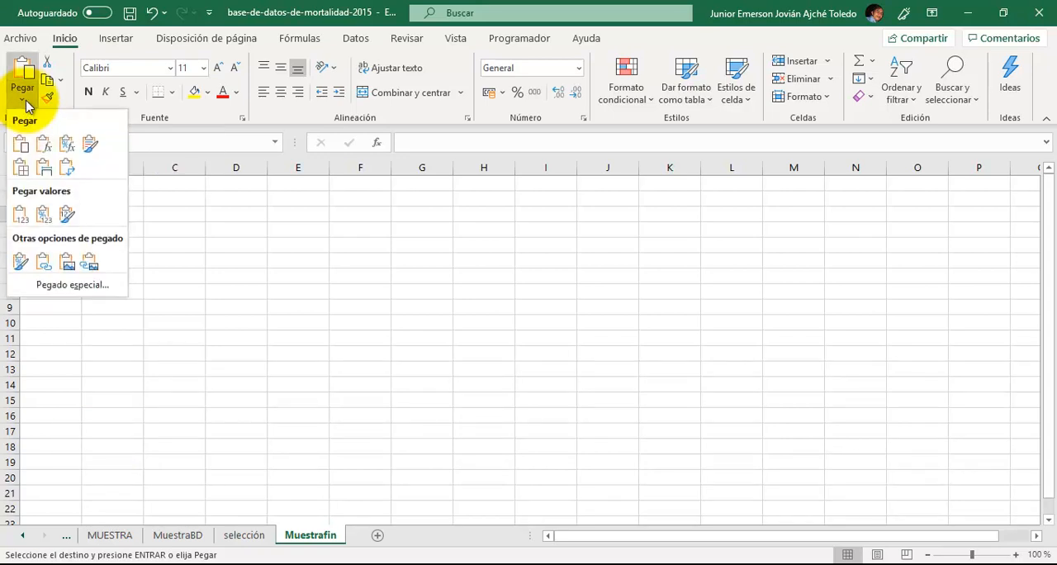
pyautogui.click(19, 217)
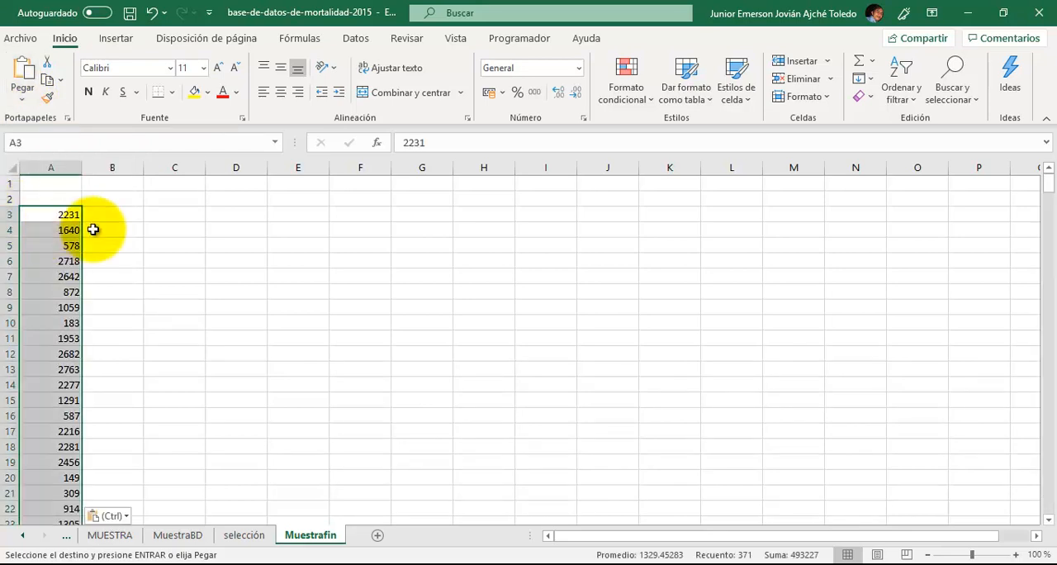
# - Sort the pasted record numbers on Muestrafin, starting at A3, from smallest to largest
pyautogui.click(915, 98)
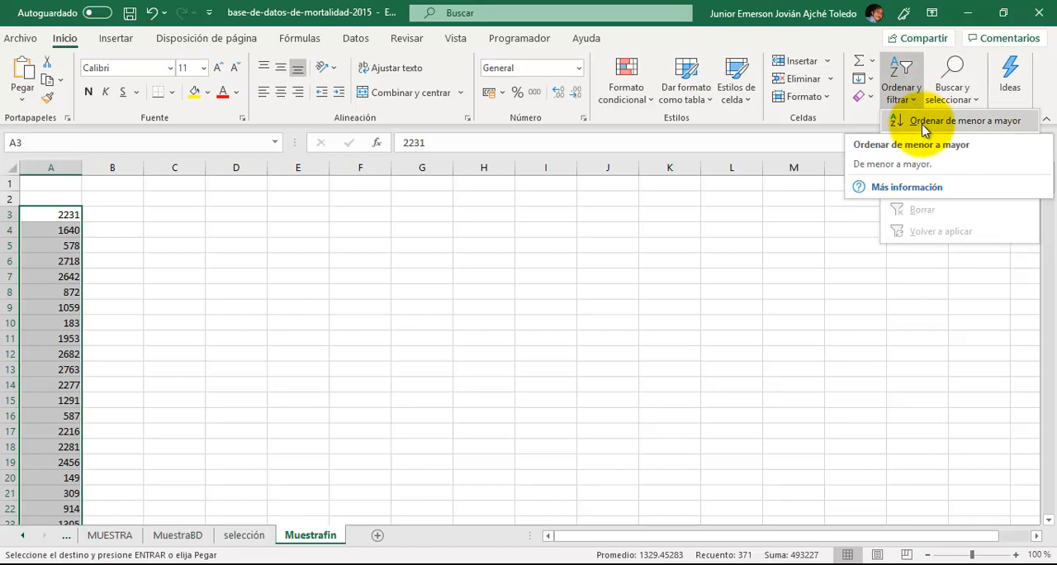
pyautogui.click(924, 124)
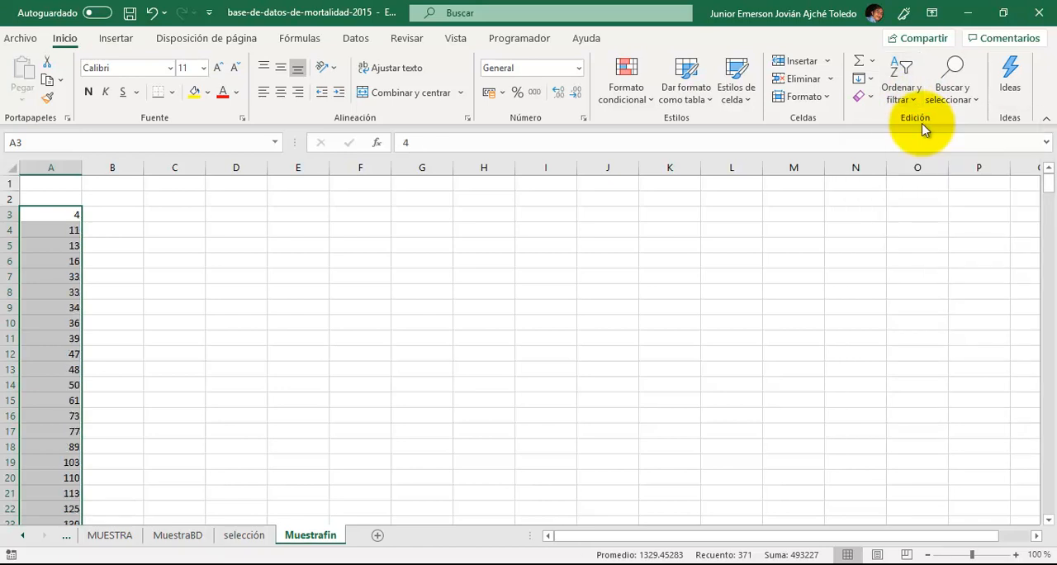
pyautogui.click(174, 261)
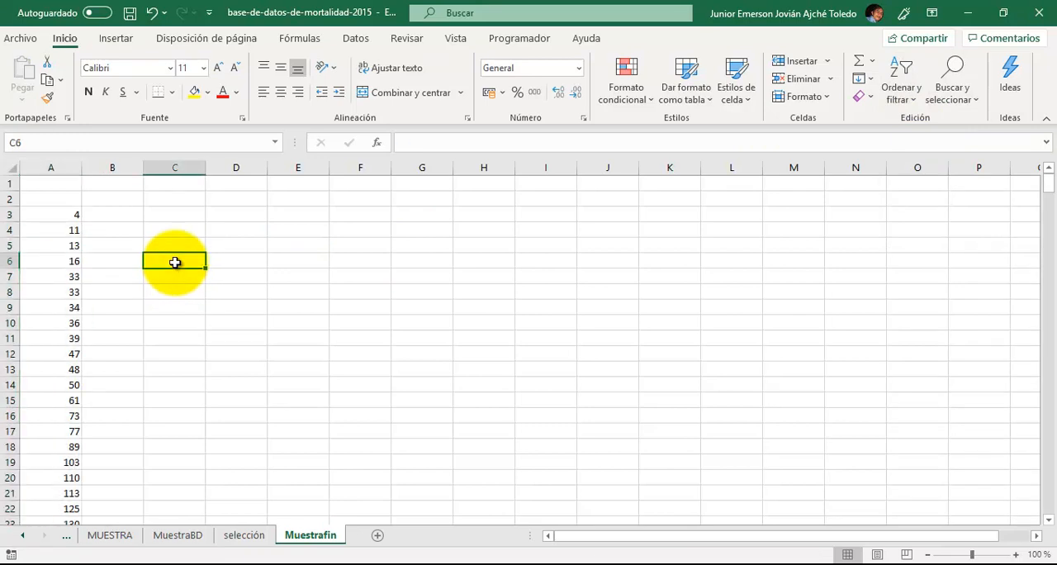
# - Enter the column heading "no" in A2, above the sorted record numbers
pyautogui.click(86, 201)
pyautogui.press('Left')
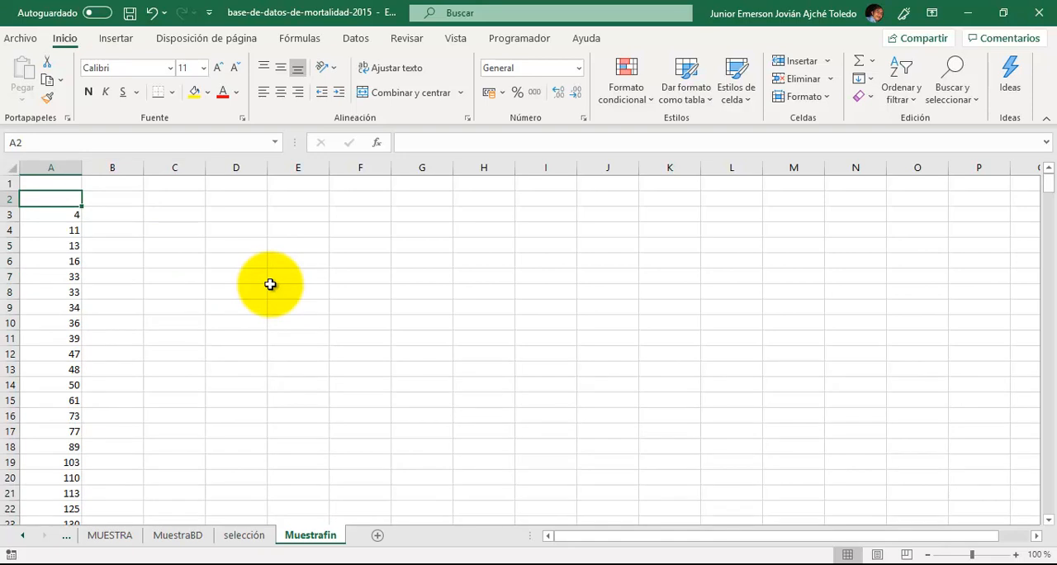
pyautogui.write('no')
pyautogui.press('Return')
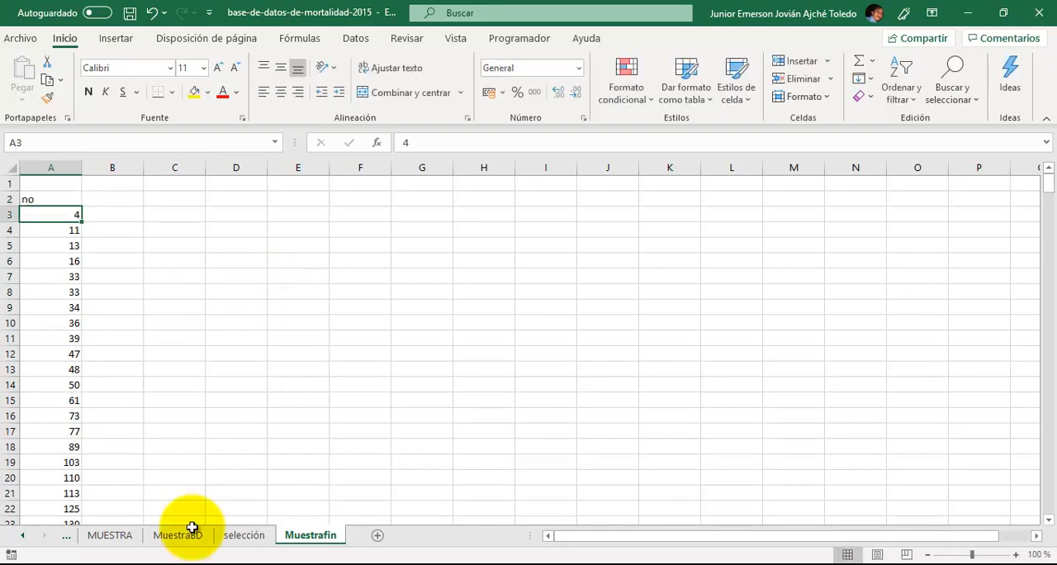
# - Copy the header cells B1:Q1 from the BD sheet and paste them into Muestrafin starting at B2
pyautogui.click(68, 538)
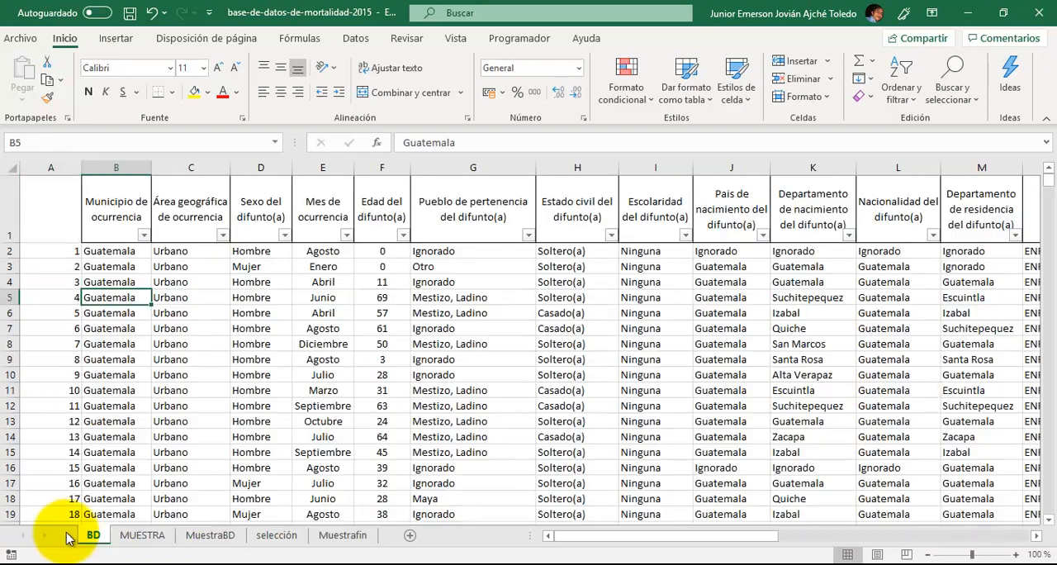
pyautogui.click(122, 203)
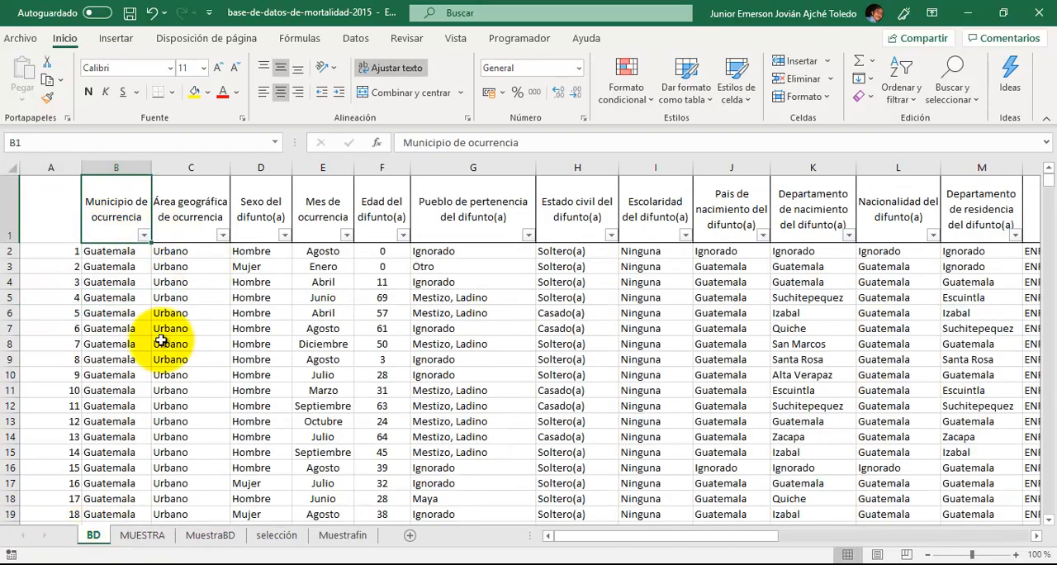
pyautogui.hotkey('ctrl', 'shift', 'Right')
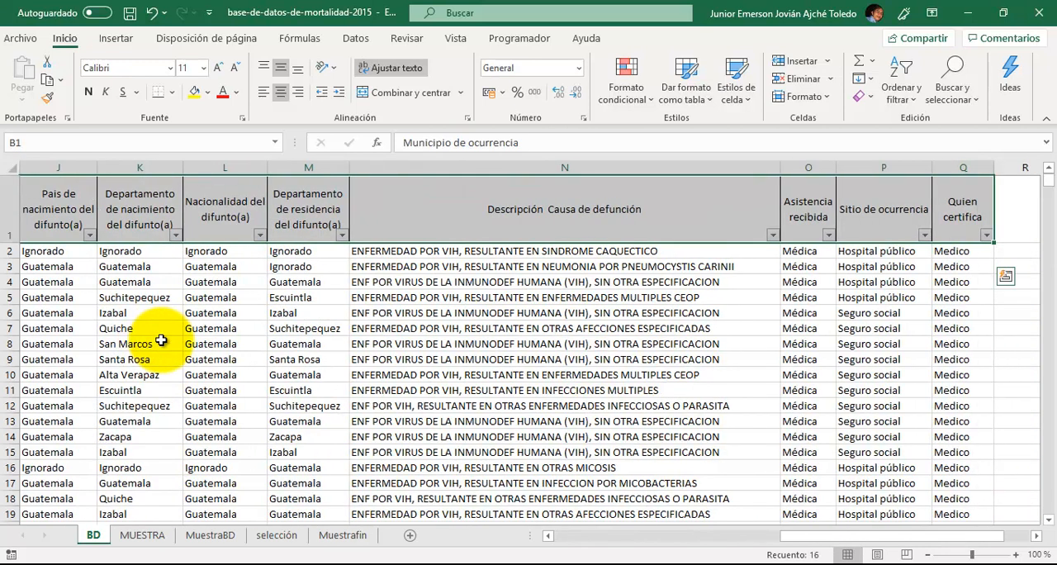
pyautogui.hotkey('ctrl', 'c')
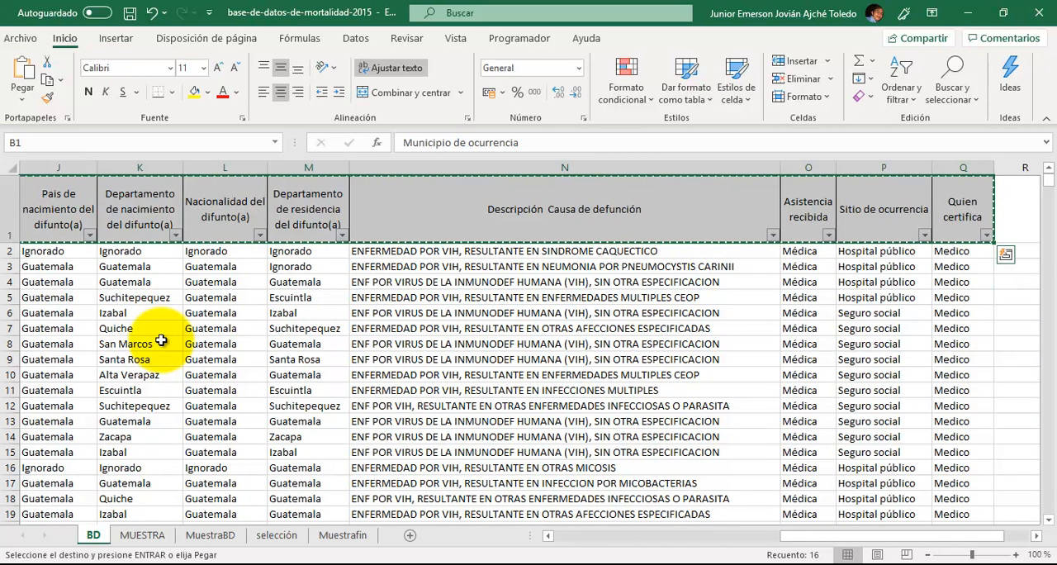
pyautogui.click(341, 535)
pyautogui.click(99, 202)
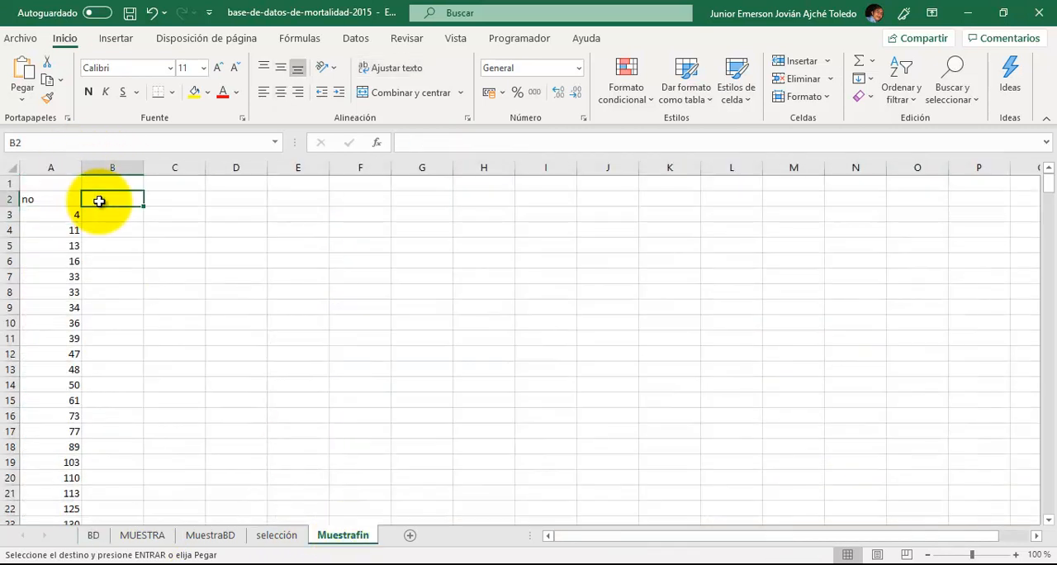
pyautogui.hotkey('ctrl', 'v')
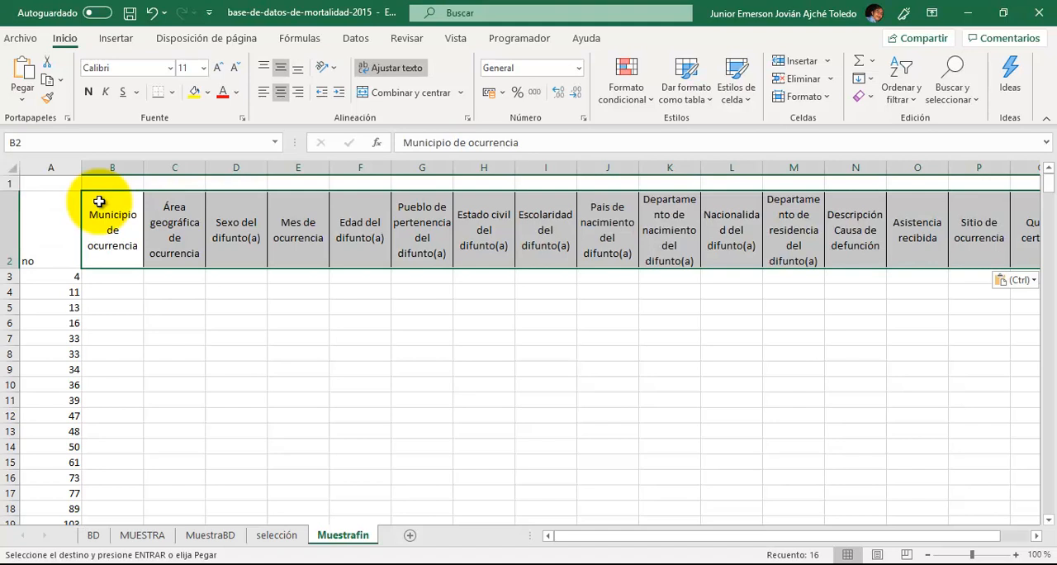
pyautogui.press('Right')
pyautogui.press('Right')
pyautogui.press('Right')
pyautogui.press('Right')
pyautogui.press('Right')
pyautogui.press('Left')
pyautogui.press('Left')
pyautogui.press('Left')
pyautogui.press('Left')
pyautogui.press('Left')
pyautogui.press('Up')
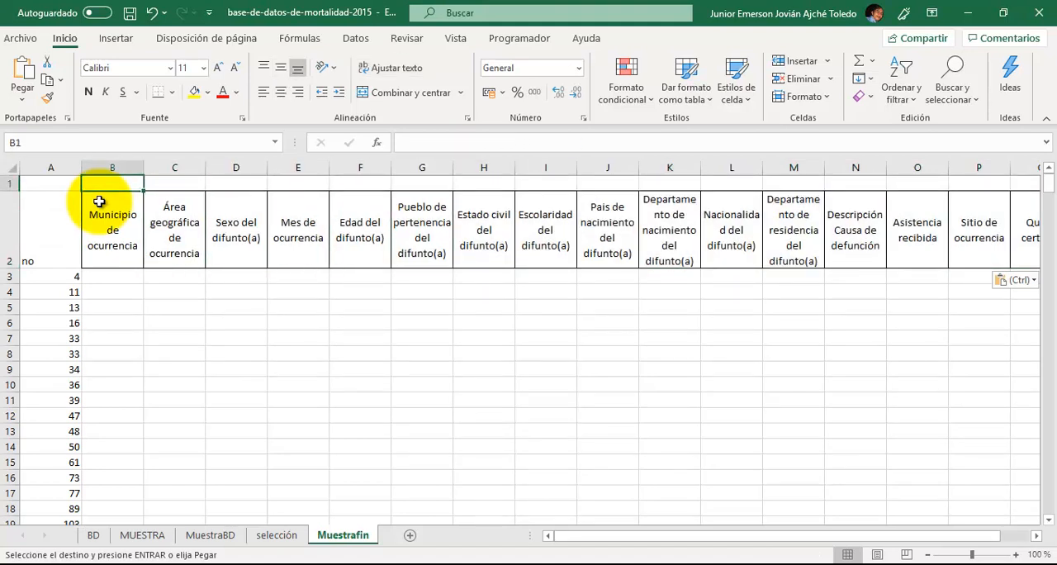
pyautogui.press('Down')
pyautogui.press('Down')
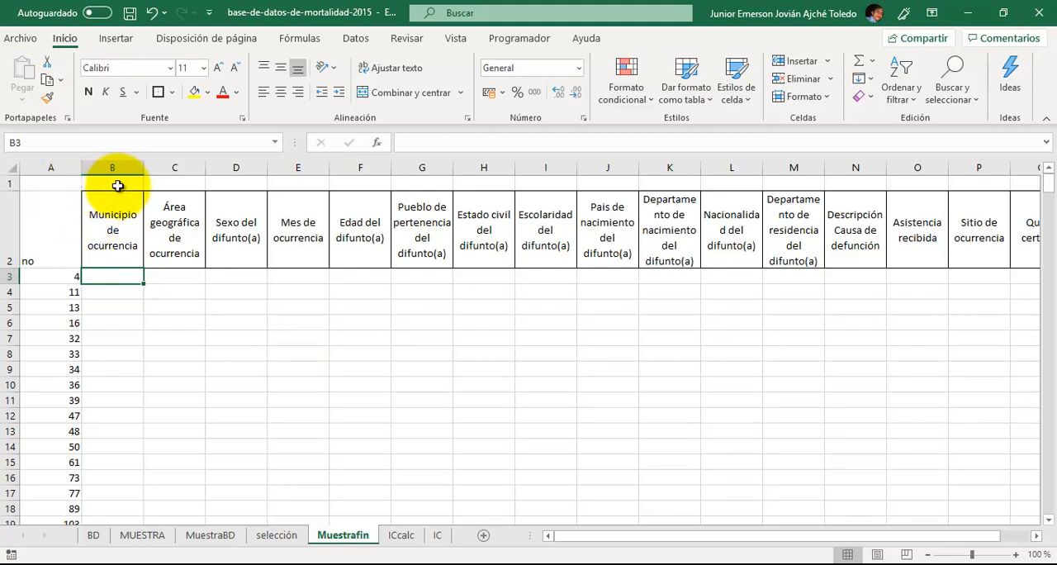
# - Number columns A to Q consecutively from 1 to 17 in row 1 of Muestrafin and center the numbers
pyautogui.click(72, 185)
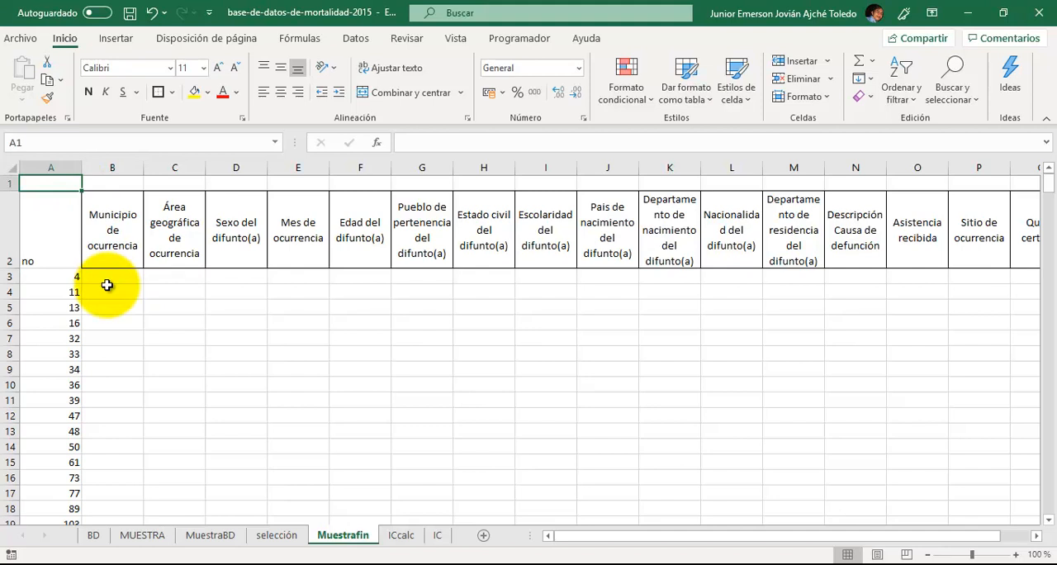
pyautogui.write('1')
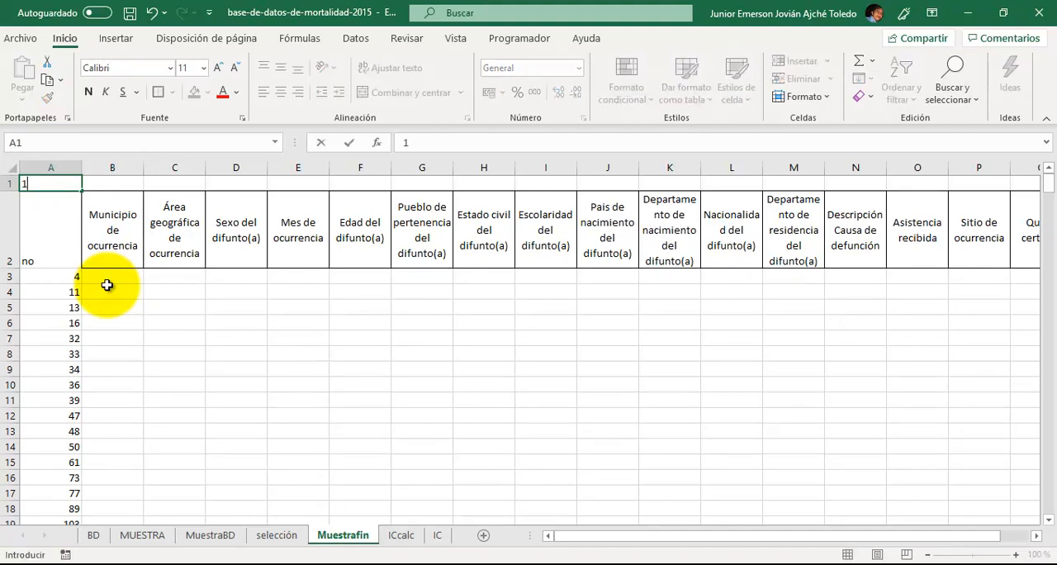
pyautogui.press('Tab')
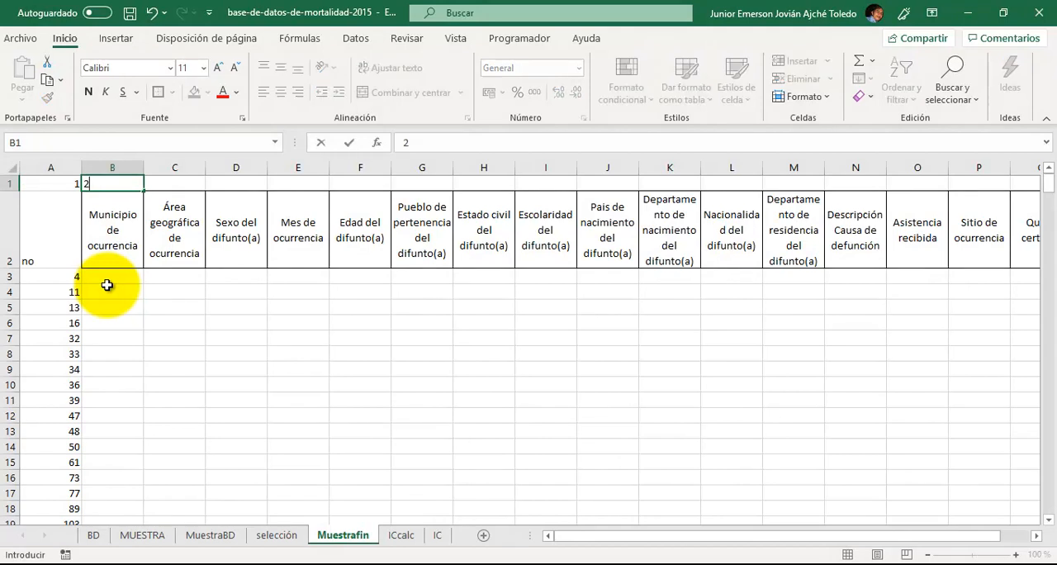
pyautogui.press('Right')
pyautogui.press('Left')
pyautogui.press('Left')
pyautogui.hotkey('shift', 'Right')
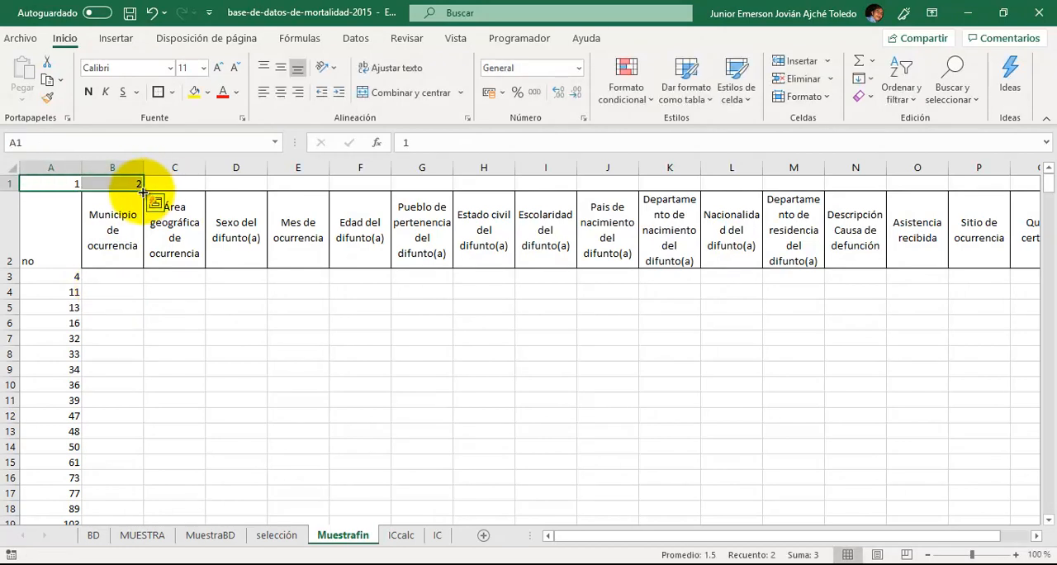
pyautogui.moveTo(143, 192)
pyautogui.mouseDown()
pyautogui.moveTo(229, 185)
pyautogui.moveTo(432, 208)
pyautogui.moveTo(1042, 164)
pyautogui.moveTo(1000, 187)
pyautogui.moveTo(952, 192)
pyautogui.mouseUp()
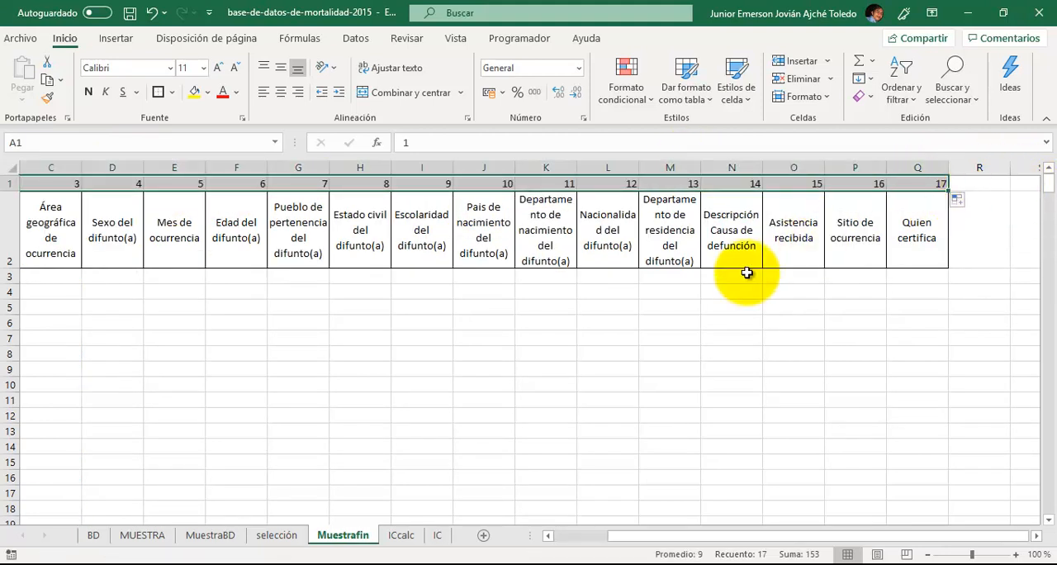
pyautogui.click(279, 100)
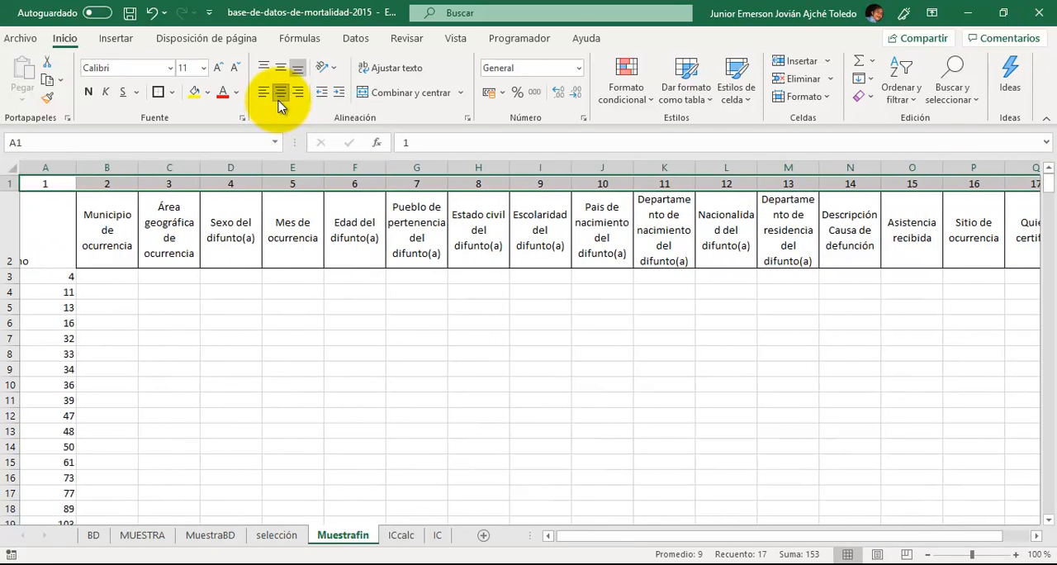
# - Start a BUSCARV formula in B3 of Muestrafin with A3 as the lookup value
pyautogui.moveTo(115, 281); pyautogui.dragTo(116, 294)
pyautogui.press('Down')
pyautogui.press('Up')
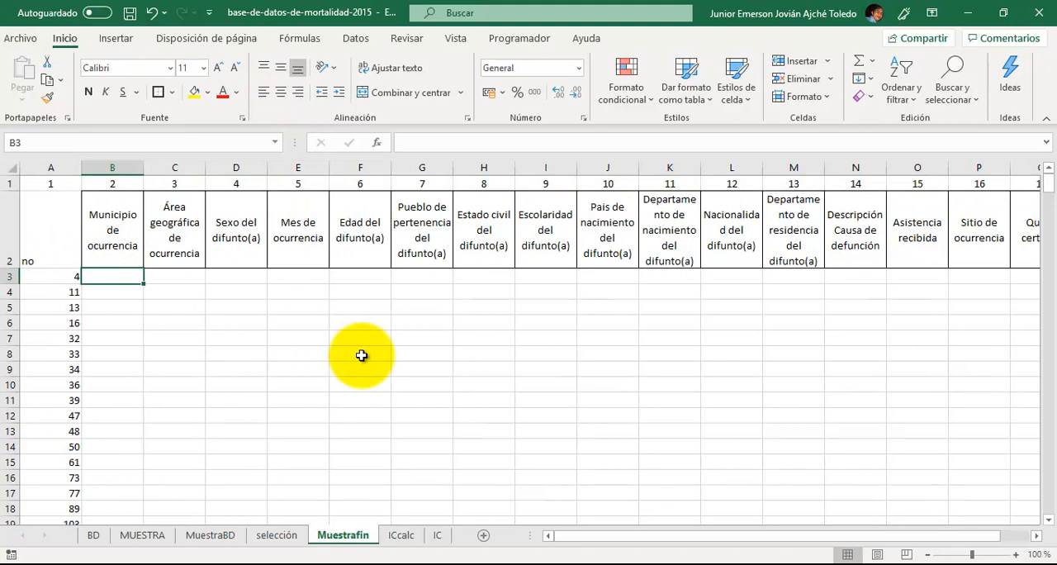
pyautogui.write('=')
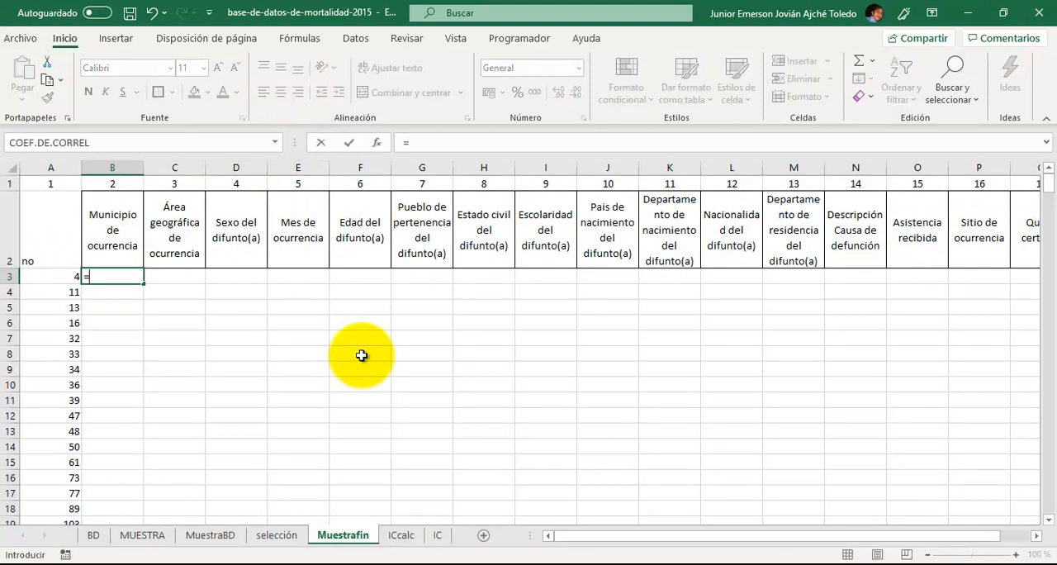
pyautogui.write('BUSCA')
pyautogui.press('Down')
pyautogui.press('Down')
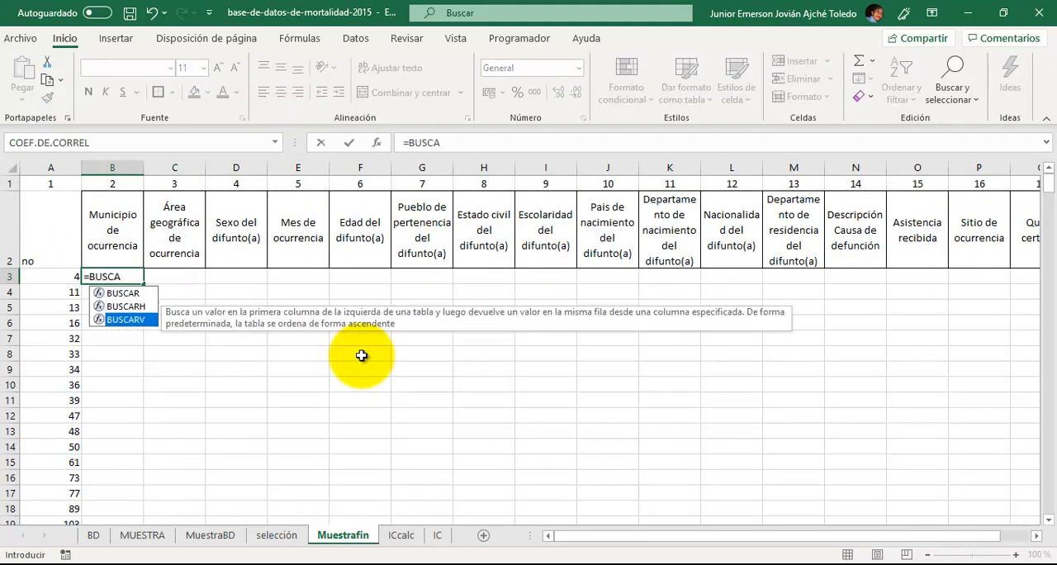
pyautogui.press('Tab')
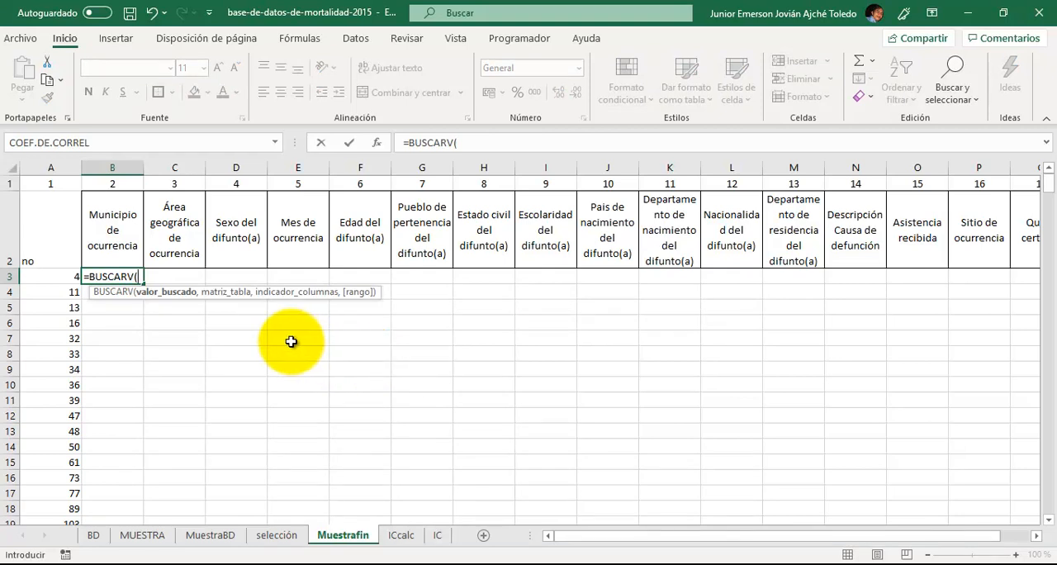
pyautogui.click(60, 274)
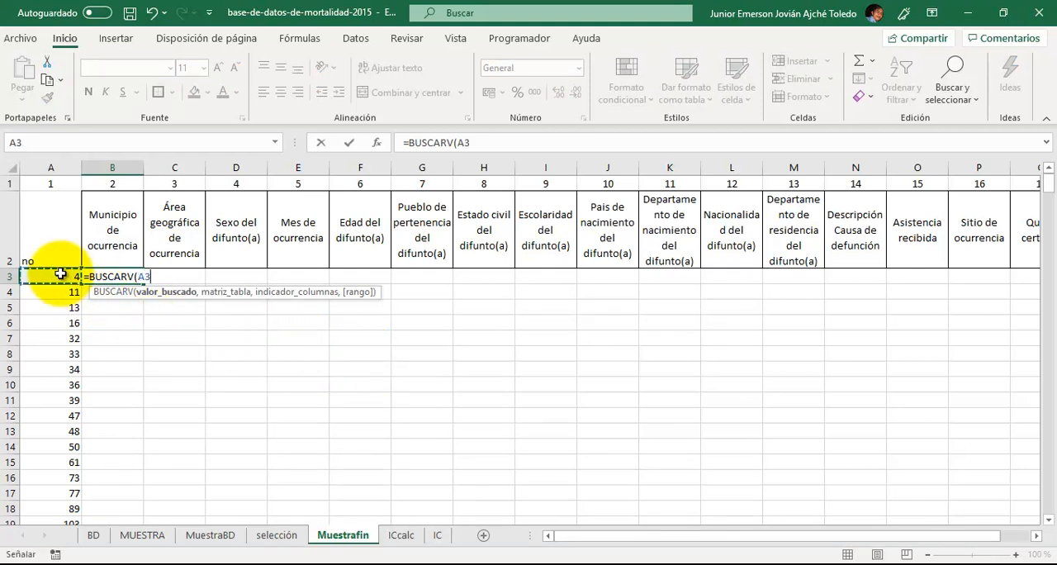
pyautogui.write(',')
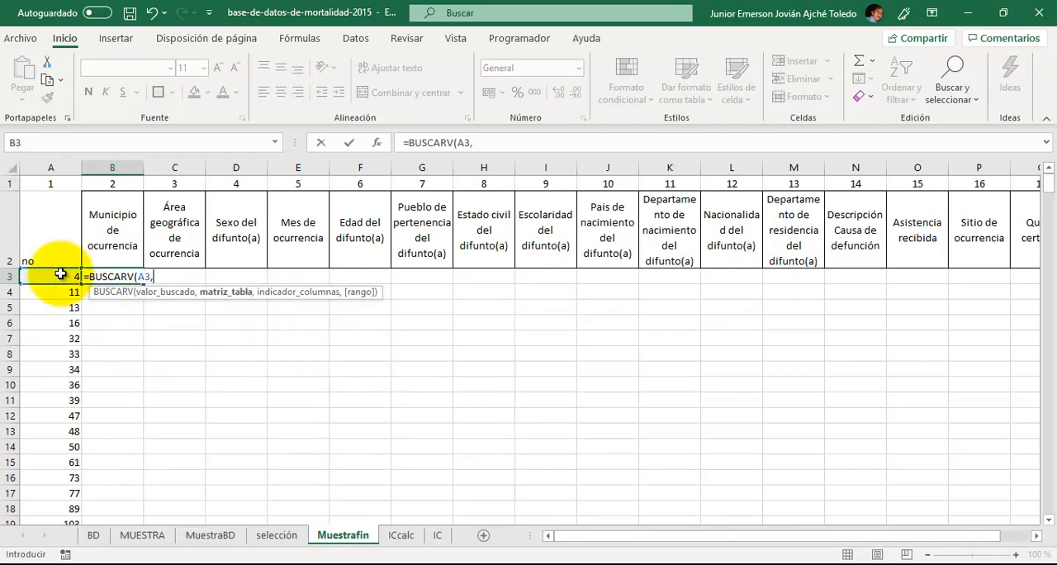
# - Give the BUSCARV formula the table range A1:Q3001 on the BD sheet as an absolute reference, BD!$A$1:$Q$3001
pyautogui.click(94, 537)
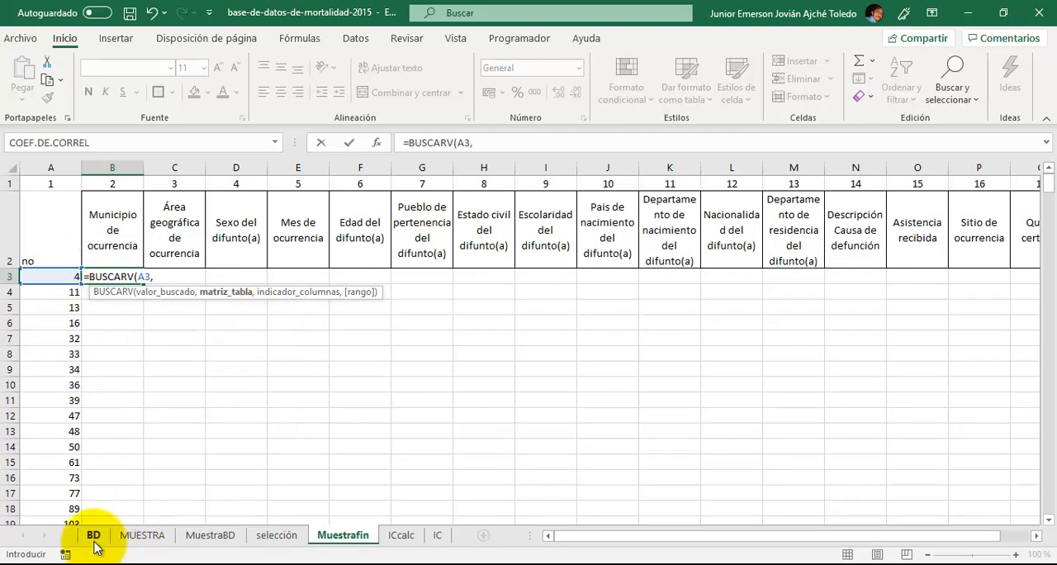
pyautogui.click(58, 236)
pyautogui.hotkey('shift', 'Right')
pyautogui.hotkey('shift', 'Right')
pyautogui.hotkey('shift', 'Right')
pyautogui.hotkey('shift', 'Right')
pyautogui.hotkey('shift', 'Right')
pyautogui.hotkey('shift', 'Right')
pyautogui.hotkey('shift', 'Right')
pyautogui.hotkey('shift', 'Right')
pyautogui.hotkey('shift', 'Right')
pyautogui.hotkey('shift', 'Right')
pyautogui.hotkey('shift', 'Right')
pyautogui.hotkey('shift', 'Right')
pyautogui.hotkey('shift', 'Right')
pyautogui.hotkey('shift', 'Right')
pyautogui.hotkey('shift', 'Right')
pyautogui.hotkey('shift', 'Right')
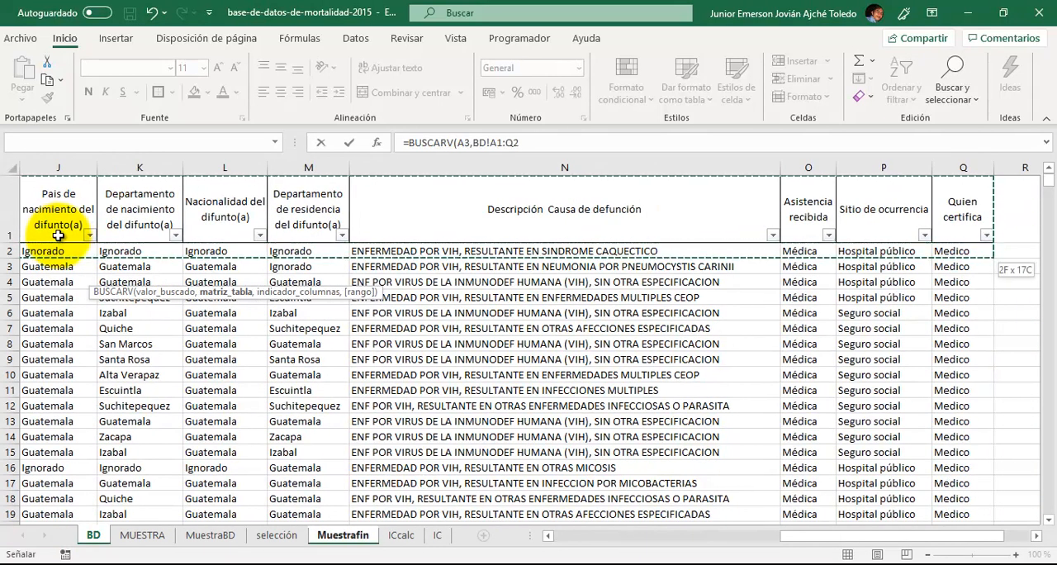
pyautogui.hotkey('ctrl', 'shift', 'Down')
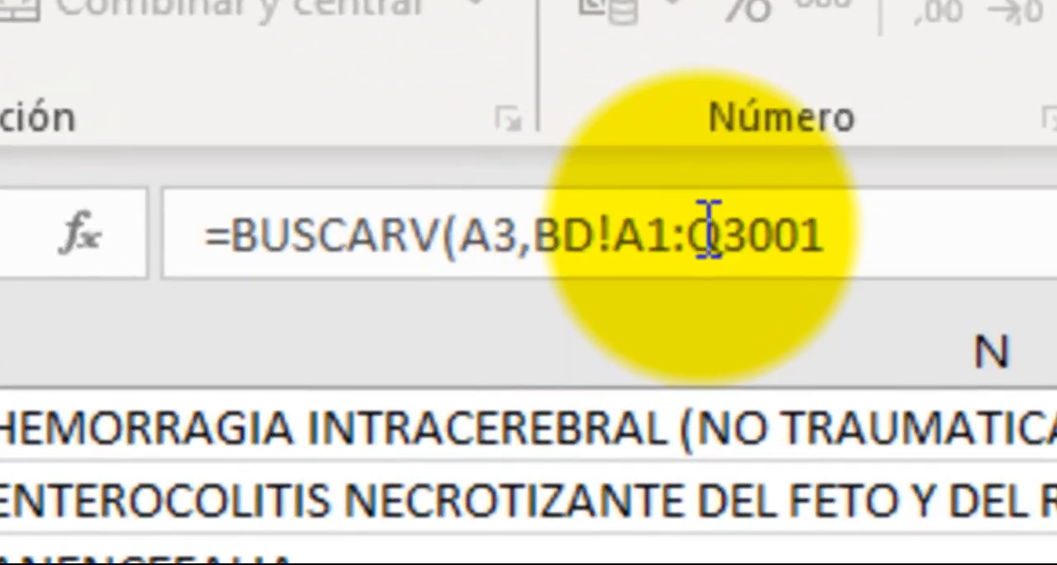
pyautogui.click(503, 180)
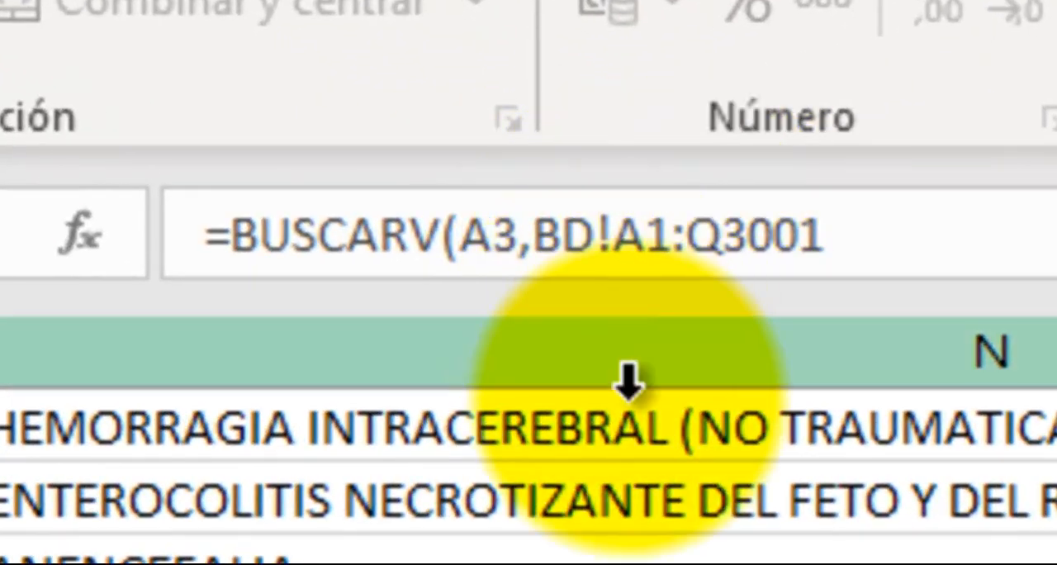
pyautogui.press('F4')
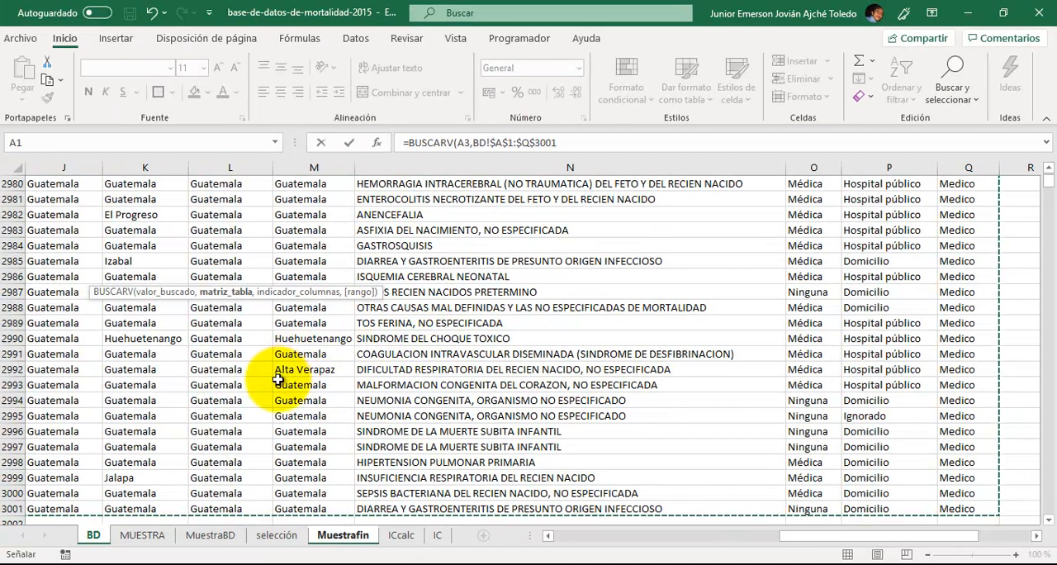
pyautogui.write(',')
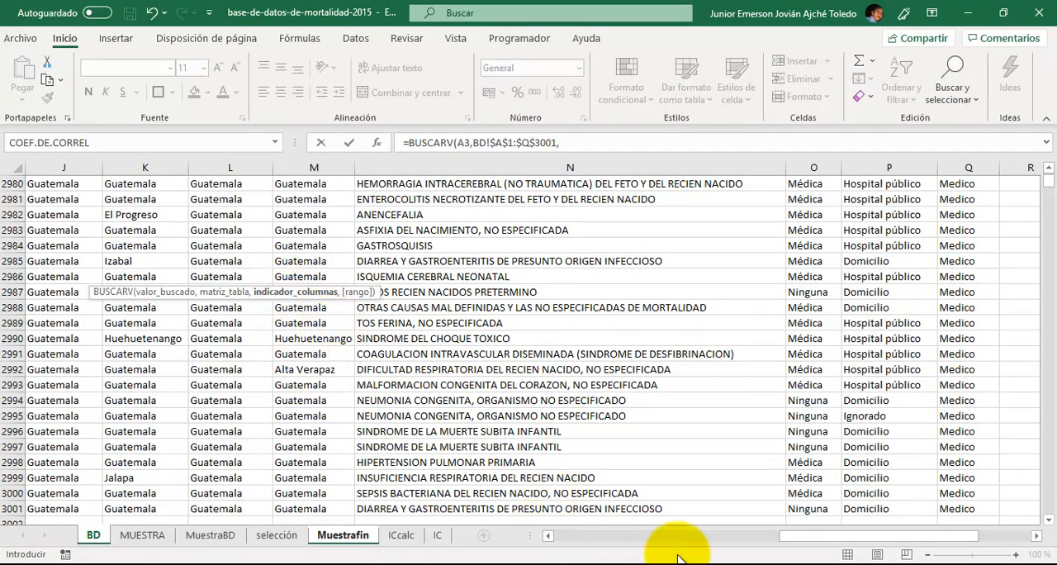
# - Use cell B1 of Muestrafin as the column index argument of the BUSCARV formula
pyautogui.moveTo(822, 541); pyautogui.dragTo(573, 559)
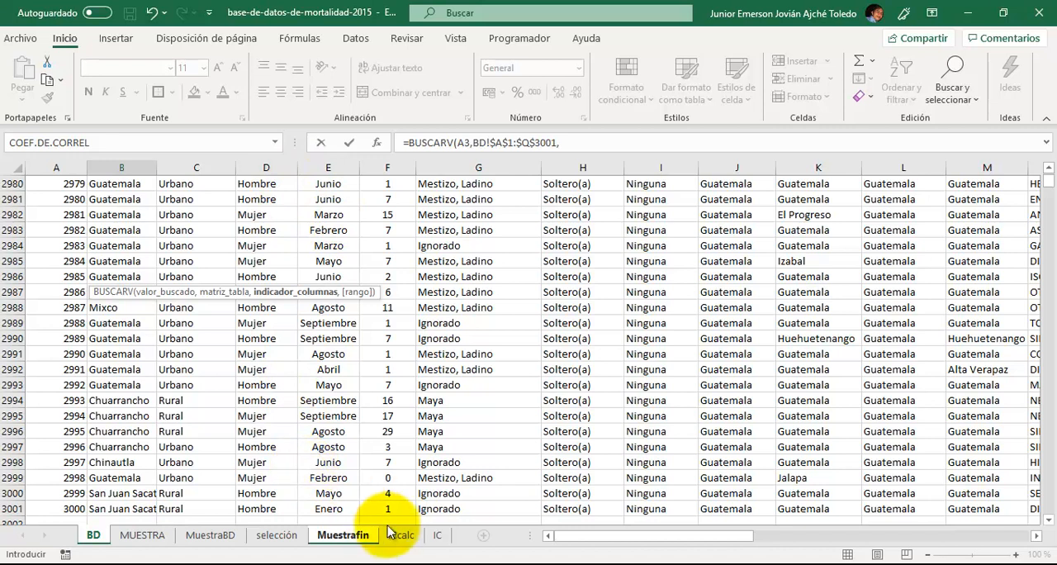
pyautogui.click(342, 536)
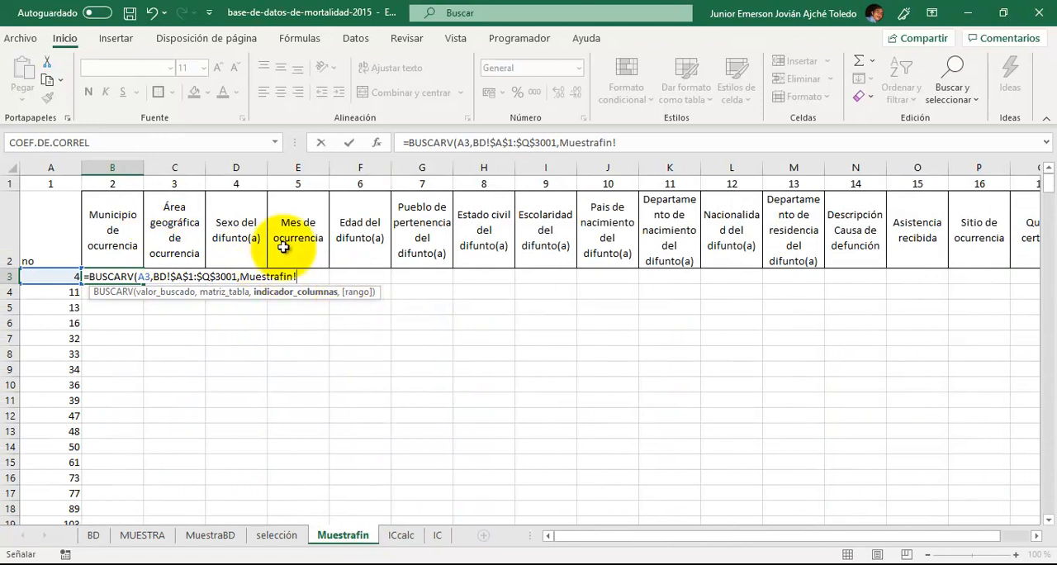
pyautogui.click(127, 183)
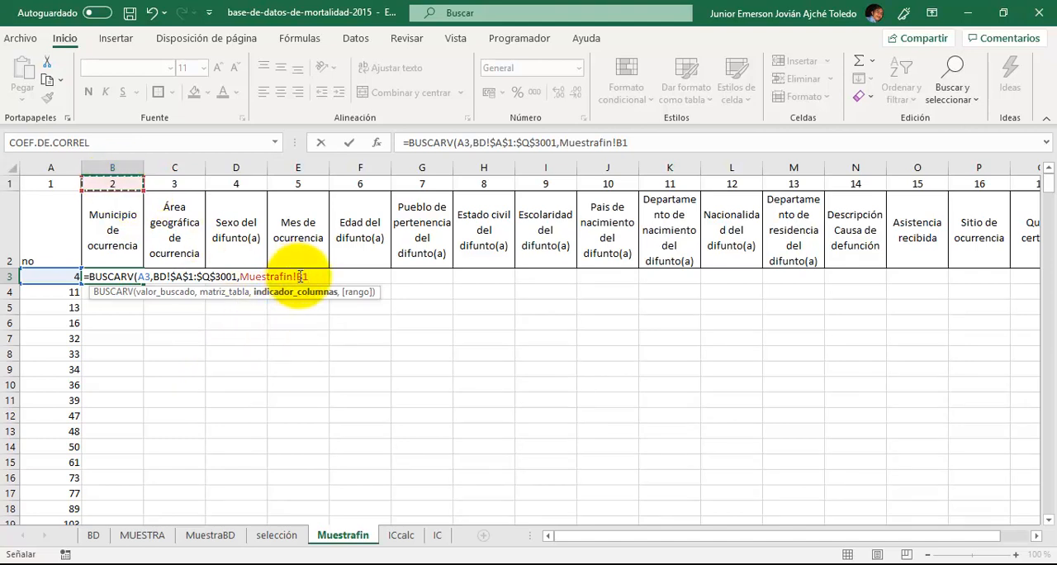
pyautogui.write(',')
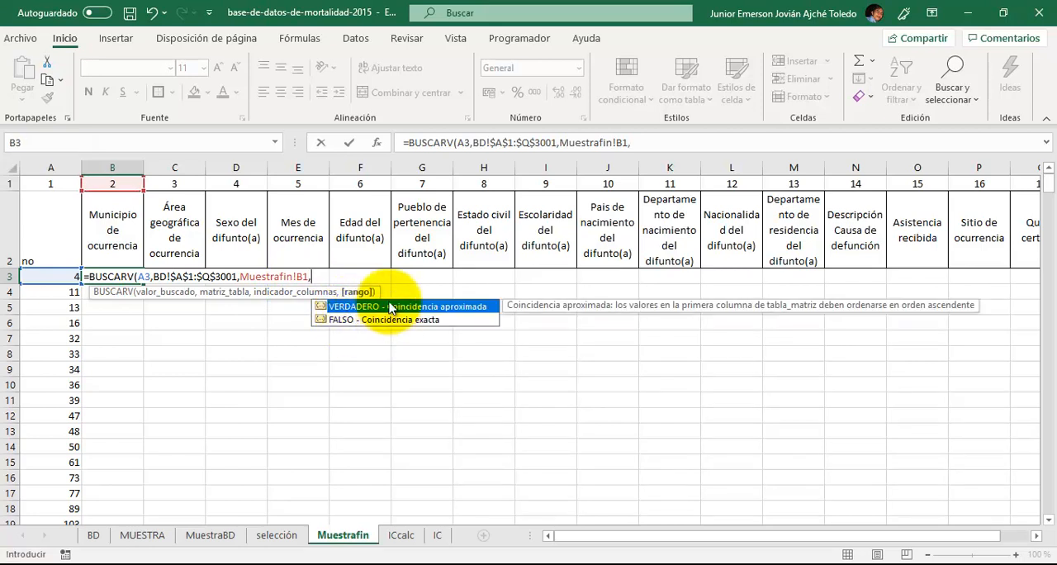
# - Set the BUSCARV formula's match argument to FALSO for an exact match and close the parenthesis
pyautogui.click(389, 324)
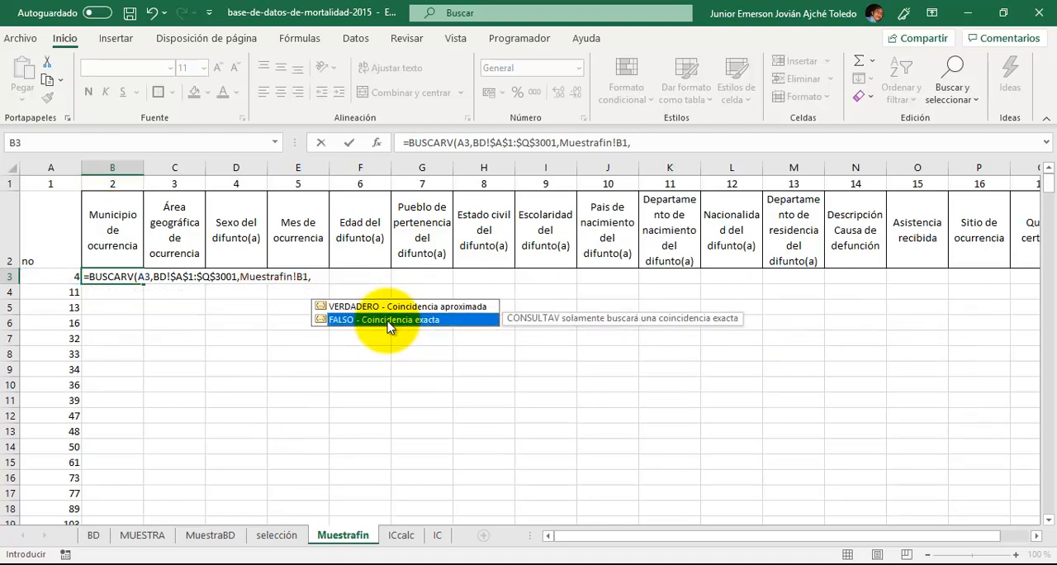
pyautogui.doubleClick(388, 322)
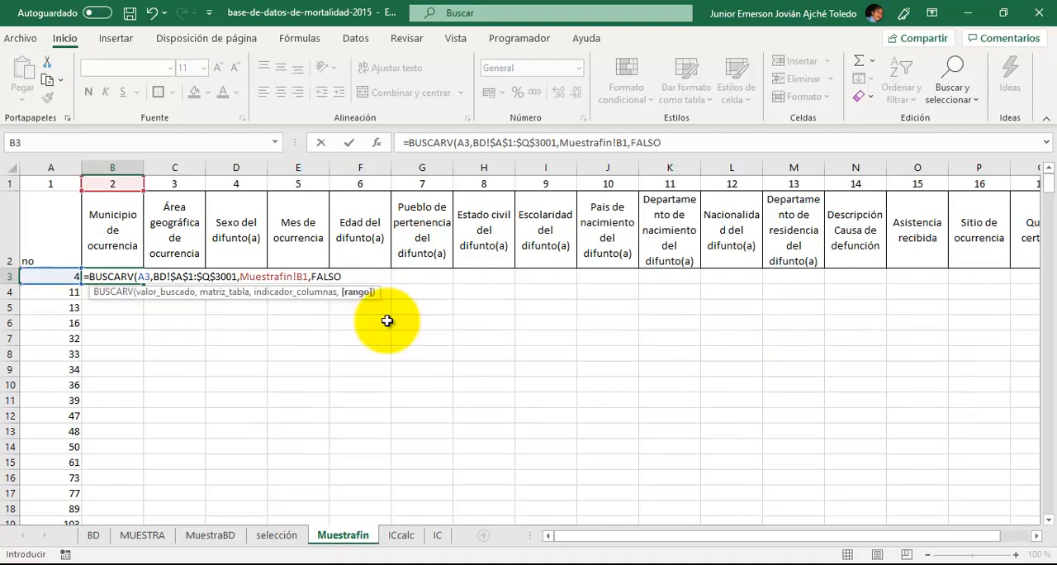
pyautogui.write(')')
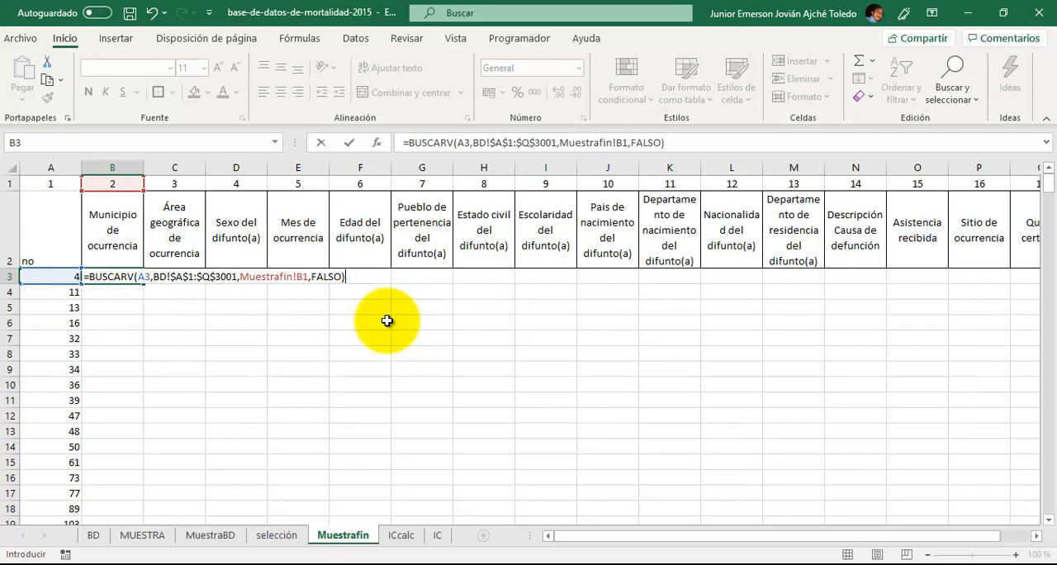
# - Remove the Muestrafin! sheet prefix from the column index argument of the formula, leaving only B1
pyautogui.click(296, 276)
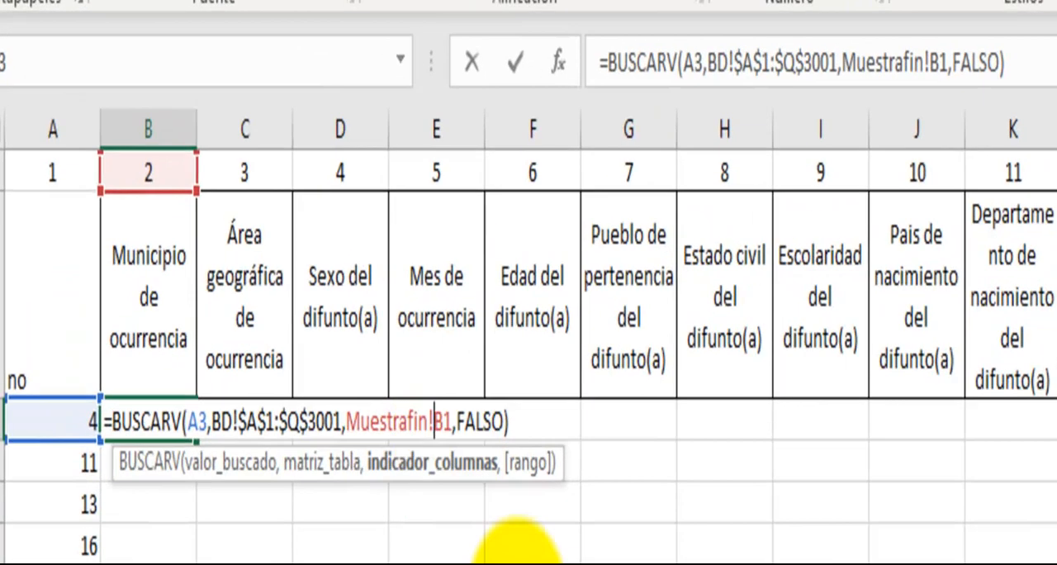
pyautogui.press('BackSpace')
pyautogui.press('BackSpace')
pyautogui.press('BackSpace')
pyautogui.press('BackSpace')
pyautogui.press('BackSpace')
pyautogui.press('BackSpace')
pyautogui.press('BackSpace')
pyautogui.press('BackSpace')
pyautogui.press('BackSpace')
pyautogui.press('BackSpace')
pyautogui.press('BackSpace')
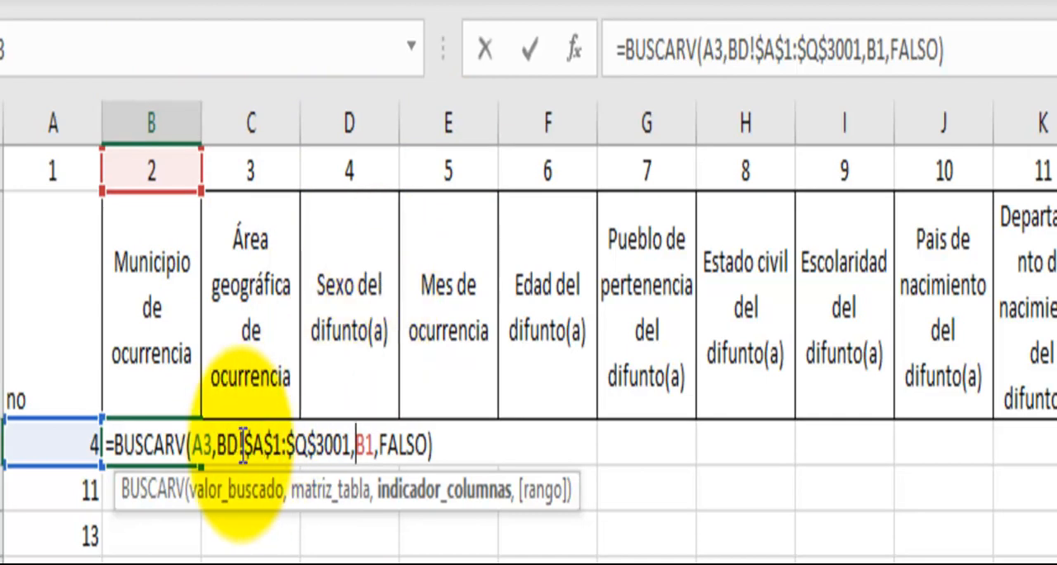
# - Make the lookup value reference column-absolute as $A3 and the column index reference row-absolute as B$1
pyautogui.click(195, 447)
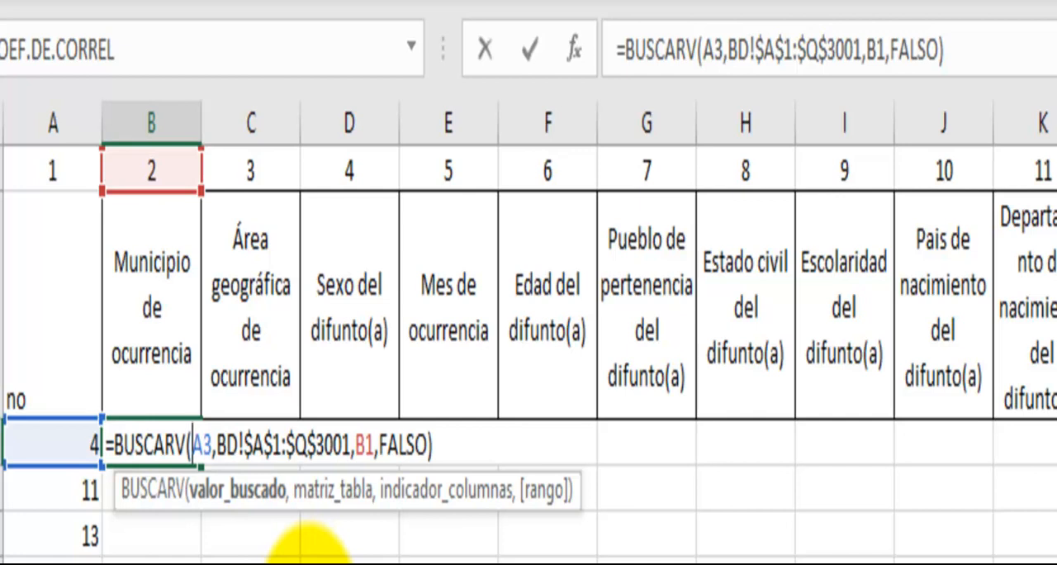
pyautogui.write('$')
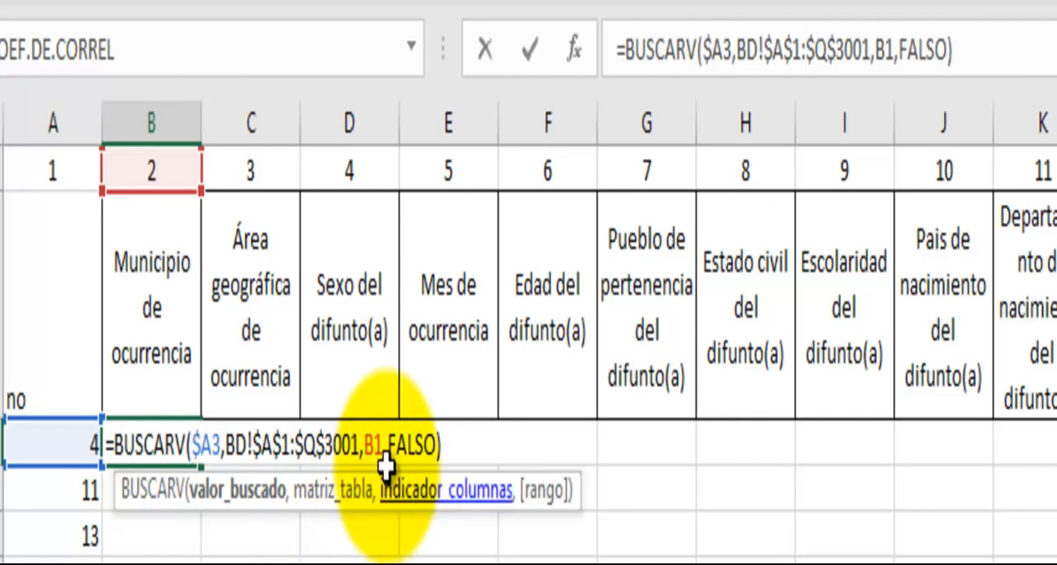
pyautogui.click(376, 440)
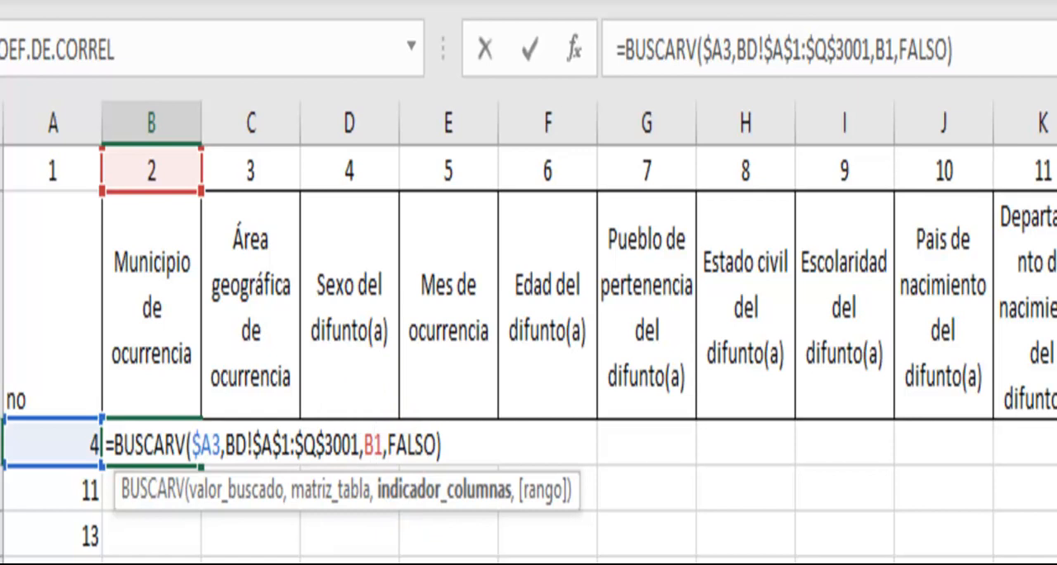
pyautogui.write('$')
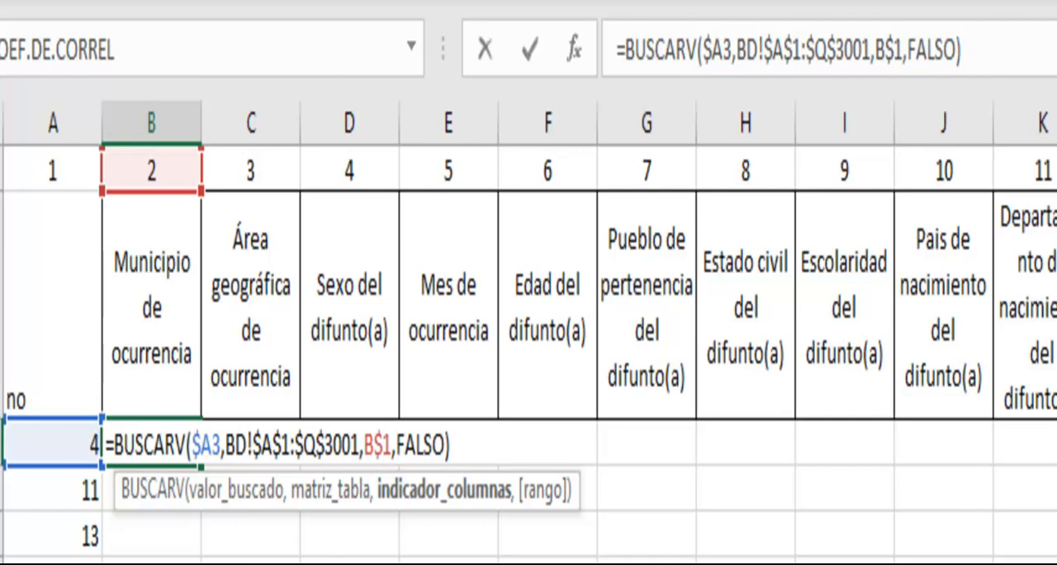
# - Enter the BUSCARV formula in B3 and fill it down column B for all sampled record numbers
pyautogui.hotkey('ctrl', 'Return')
pyautogui.press('Up')
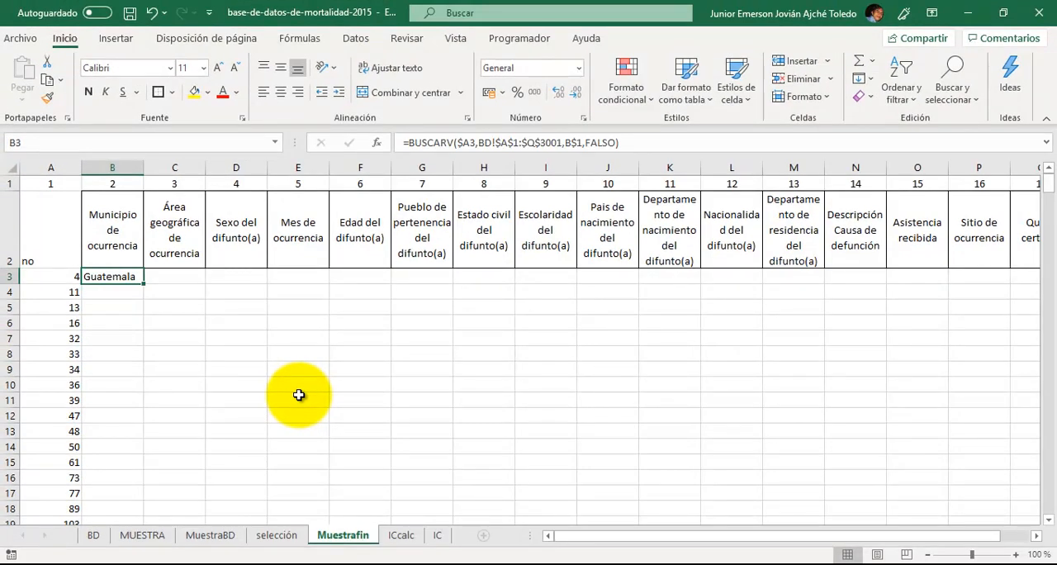
pyautogui.doubleClick(143, 284)
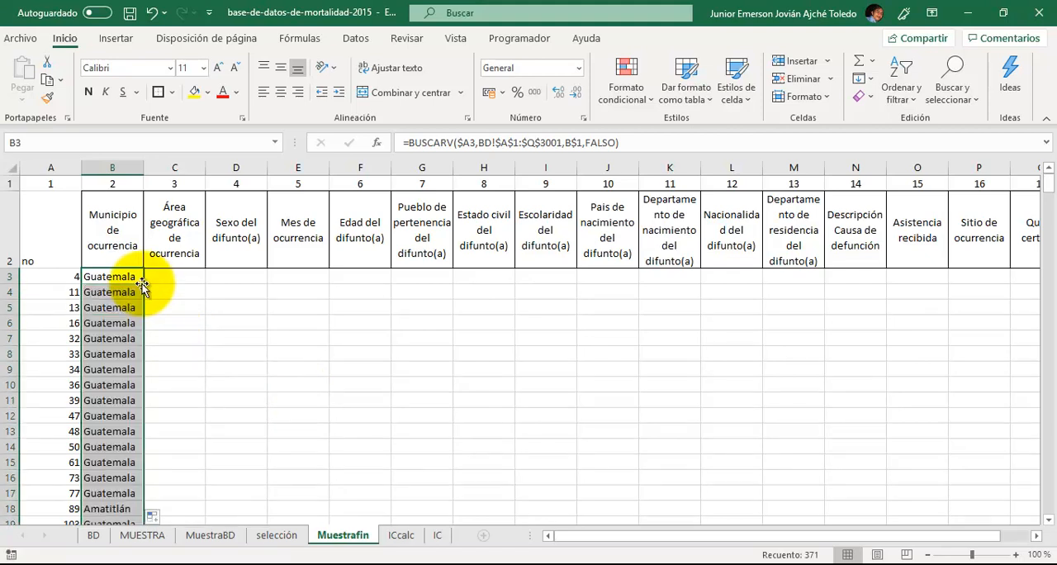
# - Copy the BUSCARV formula from B3 across row 3 through column Q, Quien certifica
pyautogui.click(137, 279)
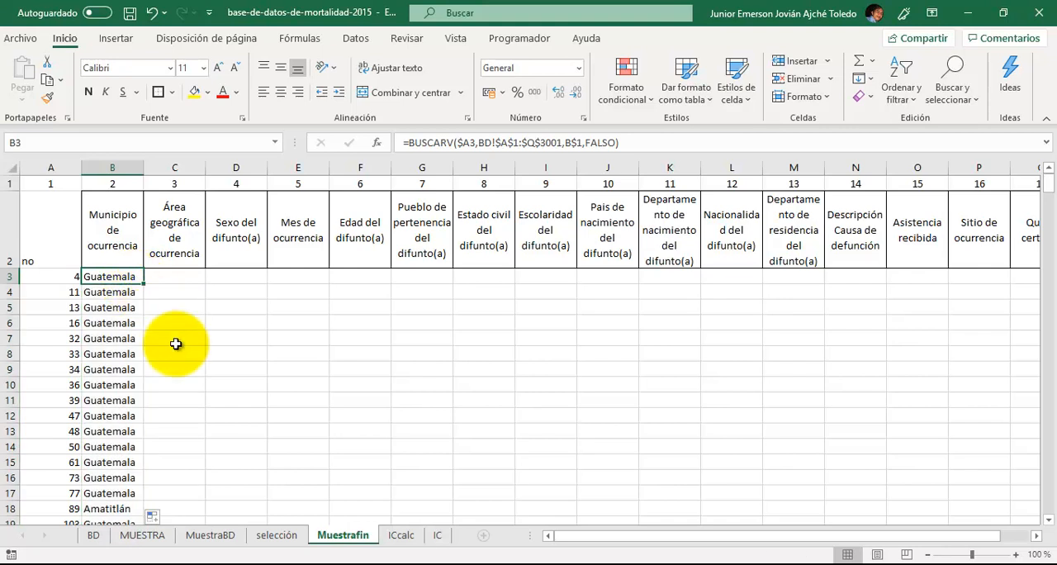
pyautogui.hotkey('shift', 'Right')
pyautogui.hotkey('shift', 'Right')
pyautogui.hotkey('shift', 'Right')
pyautogui.hotkey('shift', 'Right')
pyautogui.hotkey('shift', 'Right')
pyautogui.hotkey('shift', 'Right')
pyautogui.hotkey('shift', 'Right')
pyautogui.hotkey('shift', 'Right')
pyautogui.hotkey('shift', 'Right')
pyautogui.hotkey('shift', 'Right')
pyautogui.hotkey('shift', 'Right')
pyautogui.hotkey('shift', 'Right')
pyautogui.hotkey('shift', 'Right')
pyautogui.hotkey('shift', 'Right')
pyautogui.hotkey('shift', 'Right')
pyautogui.hotkey('shift', 'Right')
pyautogui.hotkey('shift', 'Right')
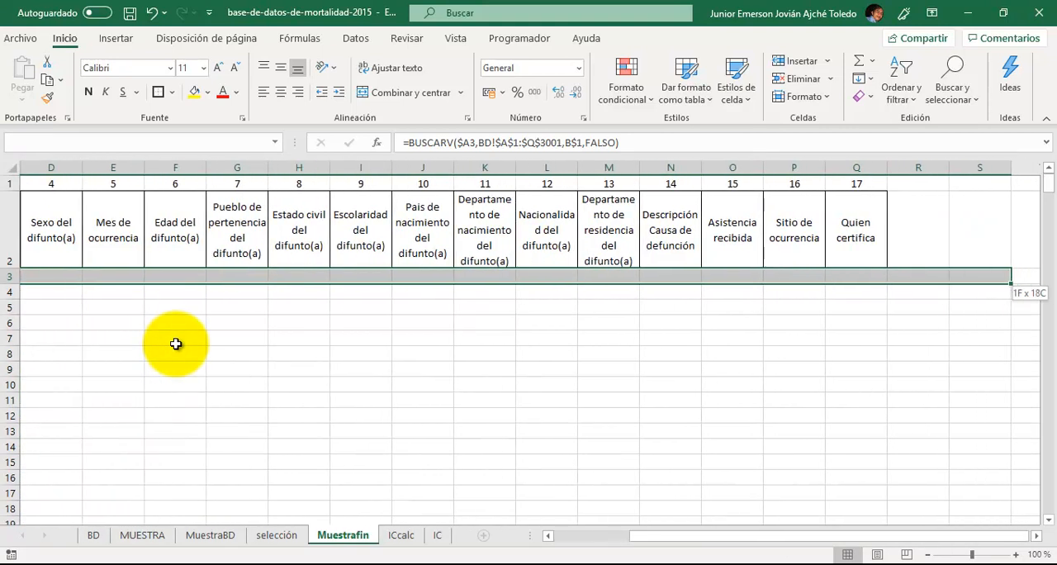
pyautogui.hotkey('shift', 'Left')
pyautogui.hotkey('shift', 'Left')
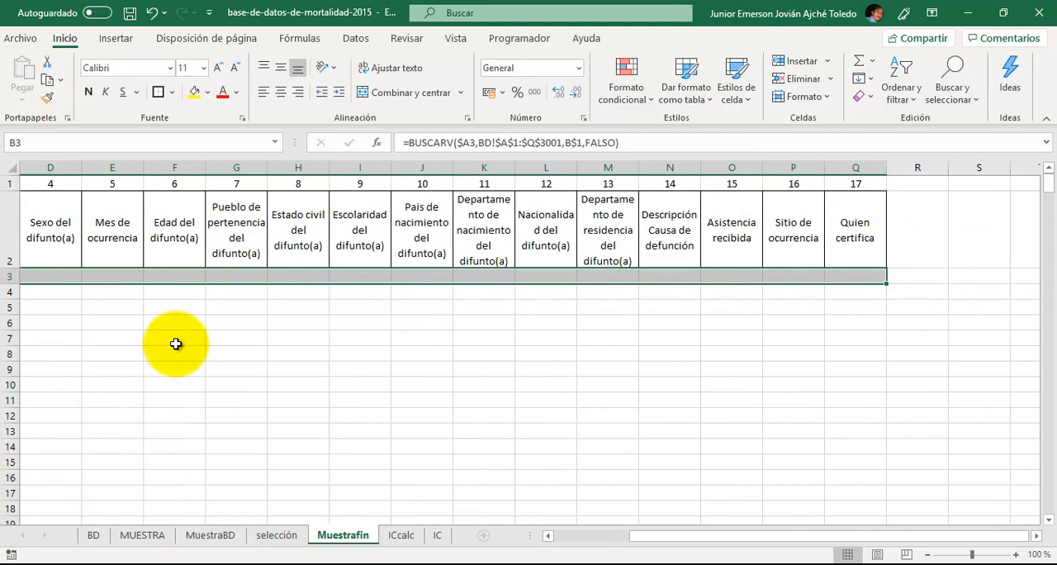
pyautogui.hotkey('ctrl', 'r')
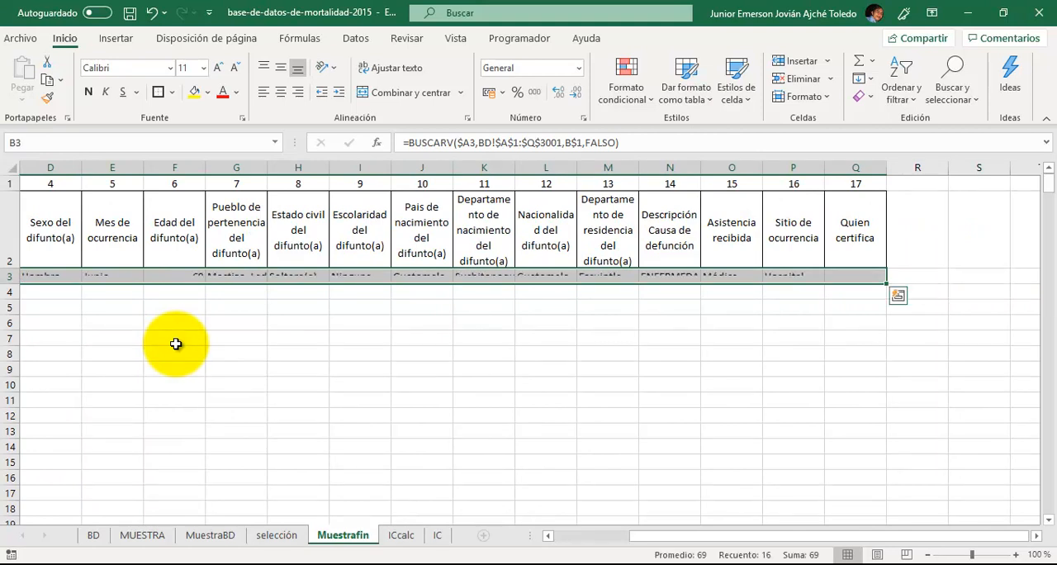
pyautogui.hotkey('shift', 'Down')
pyautogui.hotkey('shift', 'Down')
pyautogui.hotkey('shift', 'Down')
pyautogui.hotkey('shift', 'Down')
pyautogui.hotkey('shift', 'Down')
pyautogui.hotkey('shift', 'Down')
pyautogui.hotkey('shift', 'Down')
pyautogui.hotkey('shift', 'Down')
pyautogui.hotkey('shift', 'Down')
pyautogui.hotkey('shift', 'Down')
pyautogui.hotkey('shift', 'Down')
pyautogui.hotkey('shift', 'Down')
pyautogui.hotkey('shift', 'Down')
pyautogui.hotkey('shift', 'Down')
pyautogui.hotkey('shift', 'Down')
pyautogui.hotkey('shift', 'Down')
pyautogui.hotkey('shift', 'Down')
pyautogui.hotkey('shift', 'Down')
pyautogui.hotkey('shift', 'Down')
pyautogui.hotkey('shift', 'Down')
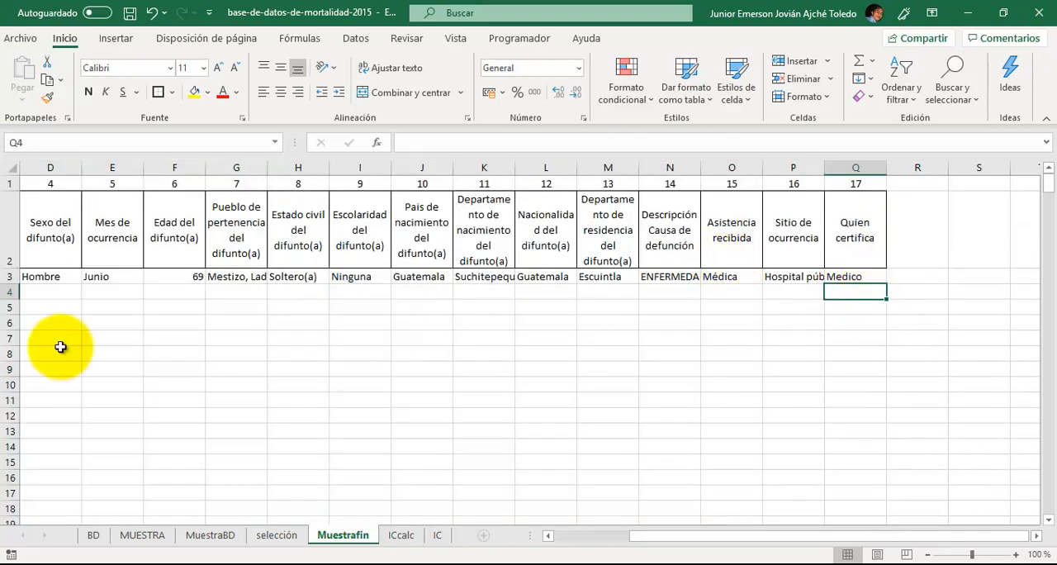
# - Fill the BUSCARV formulas of B3:Q3 down to row 373 of Muestrafin
pyautogui.hscroll(-3, 48, 349)
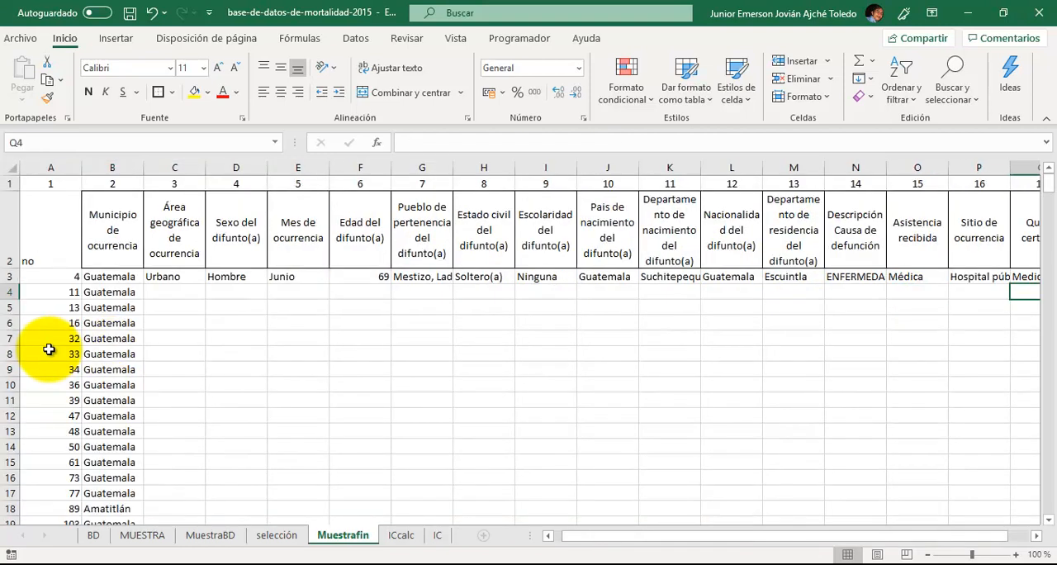
pyautogui.click(114, 279)
pyautogui.hotkey('ctrl', 'shift', 'Right')
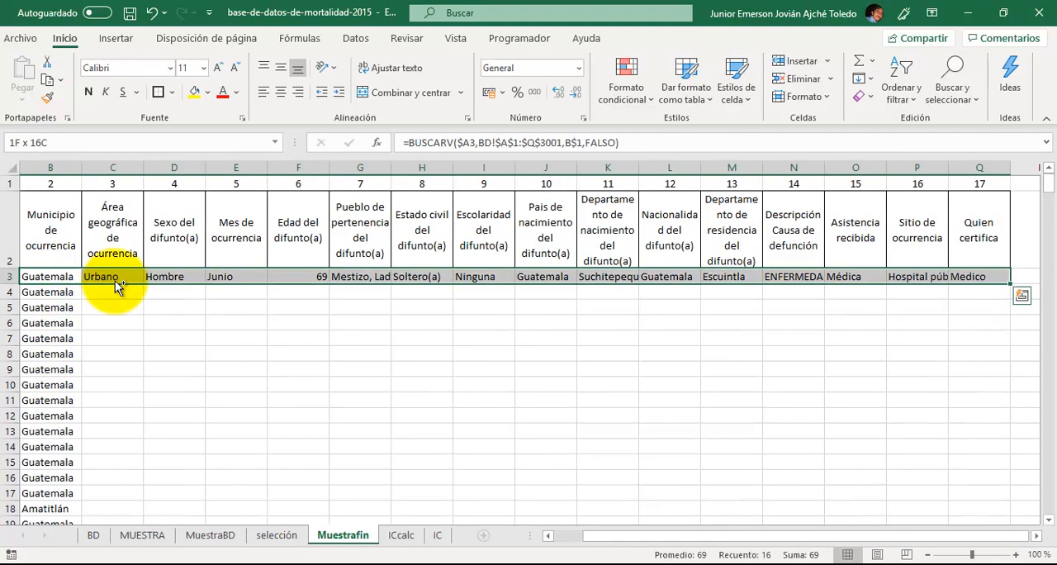
pyautogui.hotkey('ctrl', 'shift', 'Down')
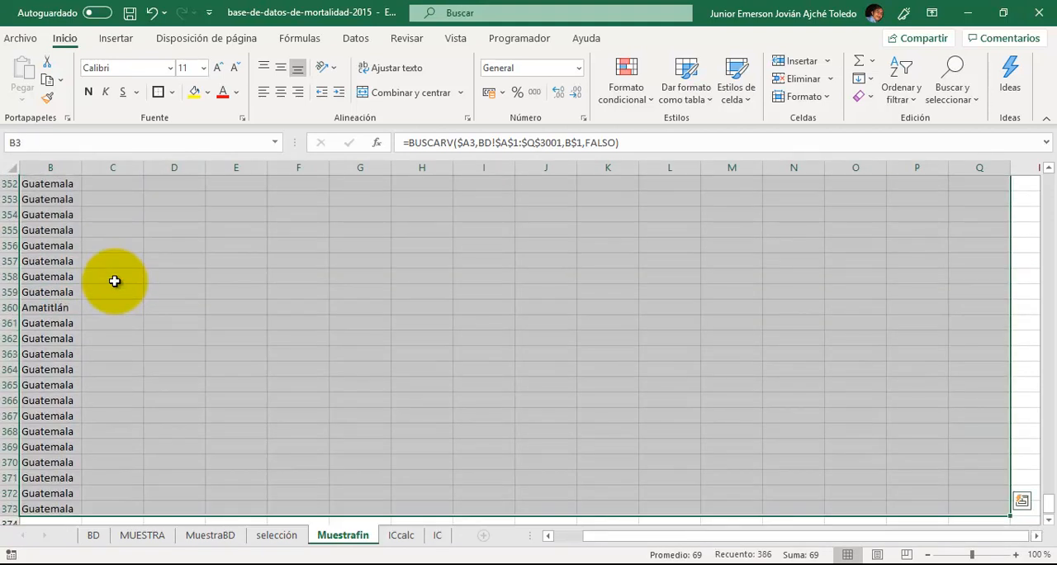
pyautogui.hotkey('ctrl', 'd')
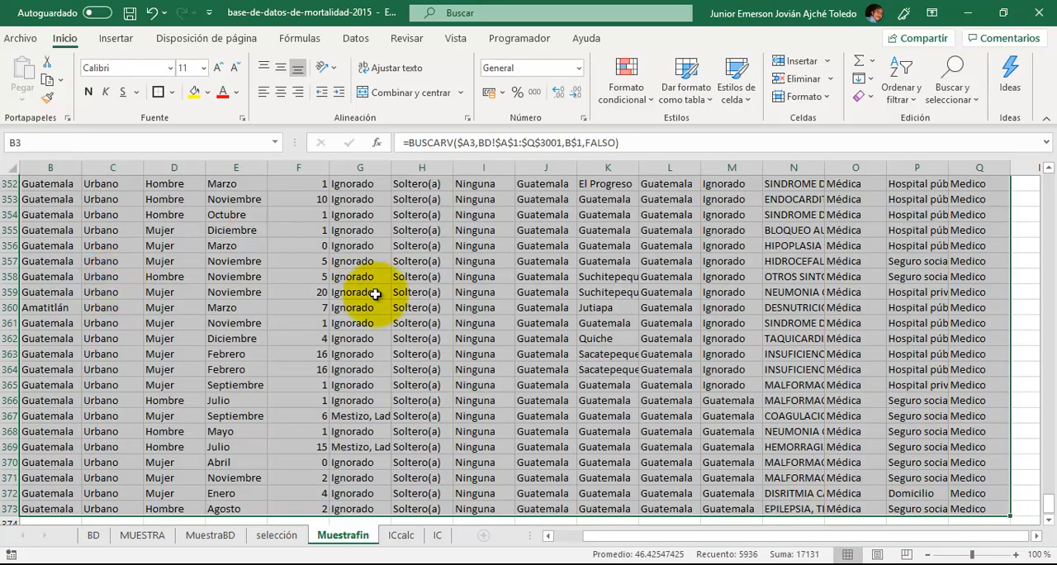
pyautogui.scroll(20, 375, 309)
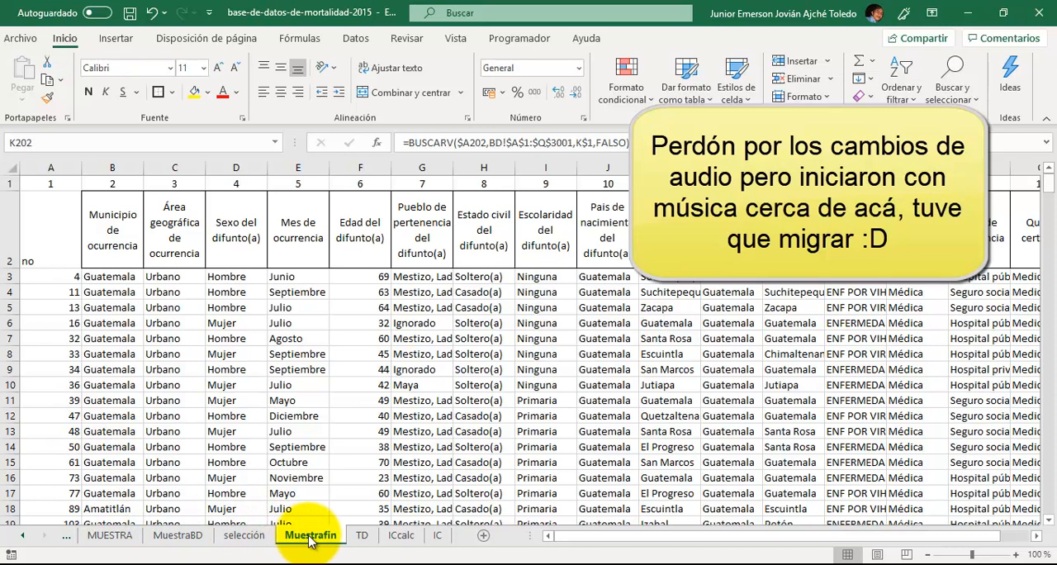
# - Review the means and proportion calculators on the ICcalc sheet and the confidence interval formulas on the IC sheet
pyautogui.click(402, 536)
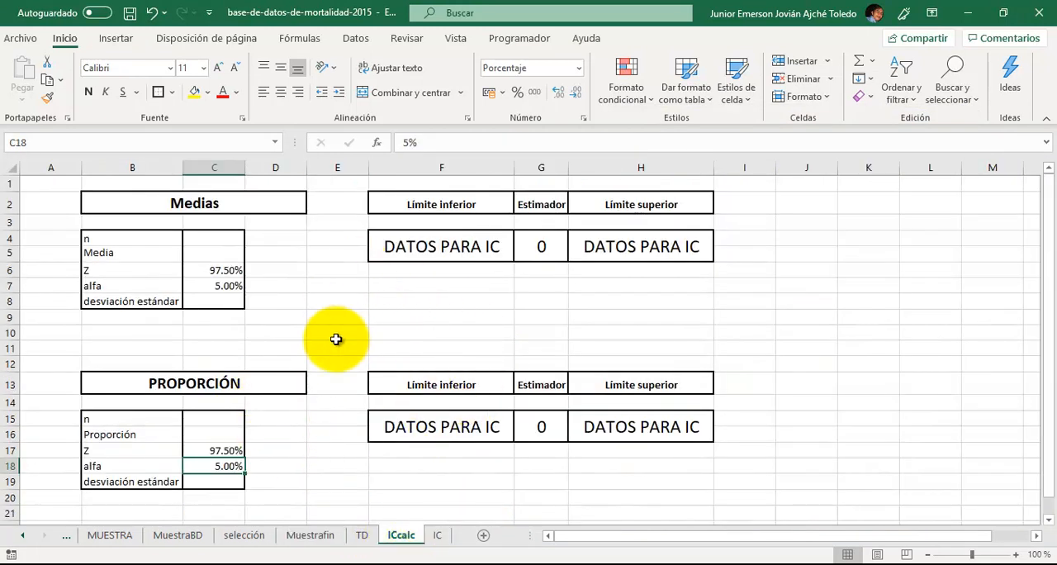
pyautogui.click(335, 422)
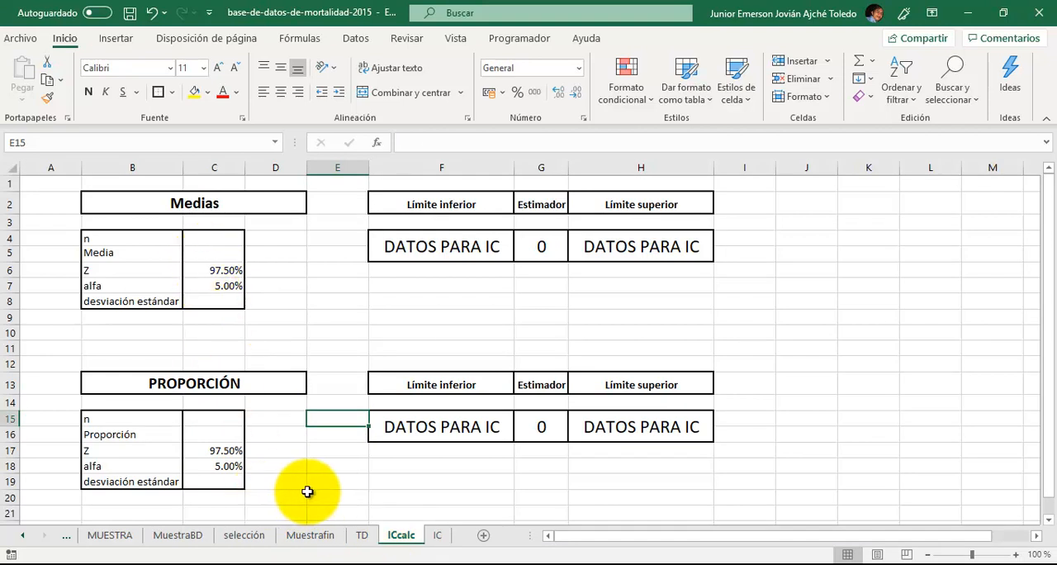
pyautogui.click(435, 535)
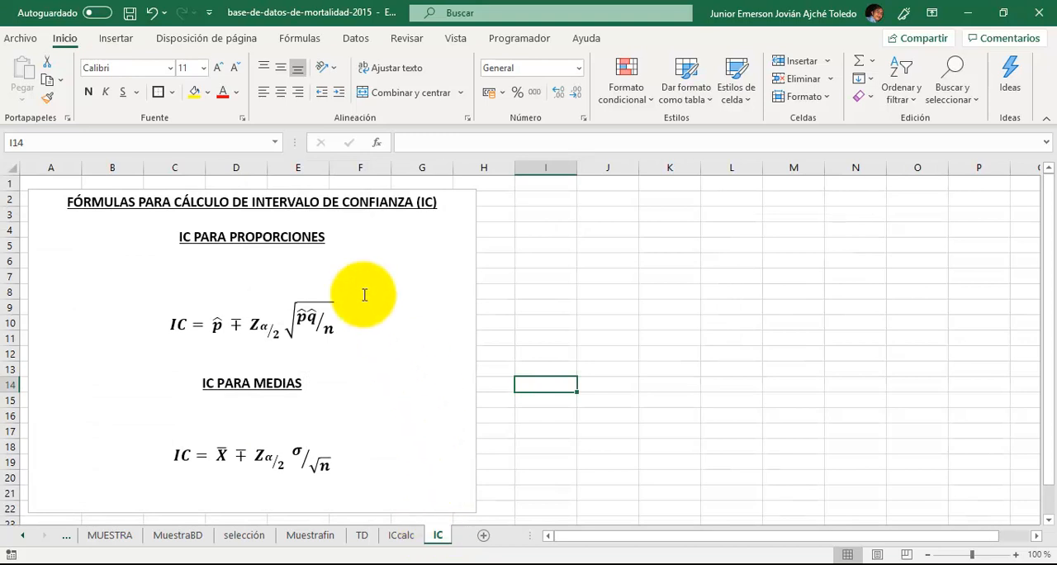
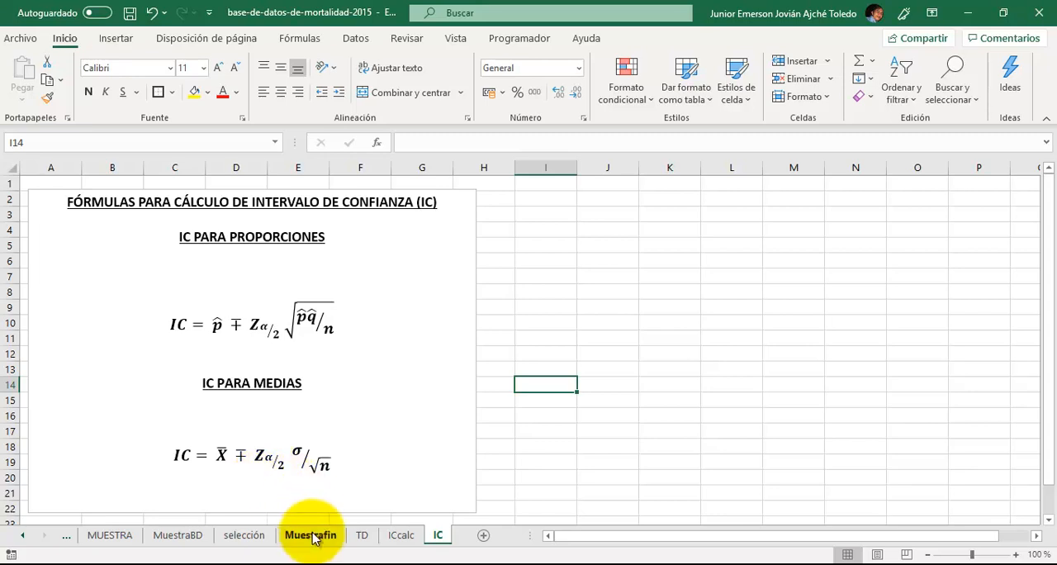
# - Insert the recommended pivot table summing no by Área geográfica de ocurrencia at A3 of the TD sheet, sourced from Muestrafin!$A$2:$Q$373
pyautogui.click(281, 538)
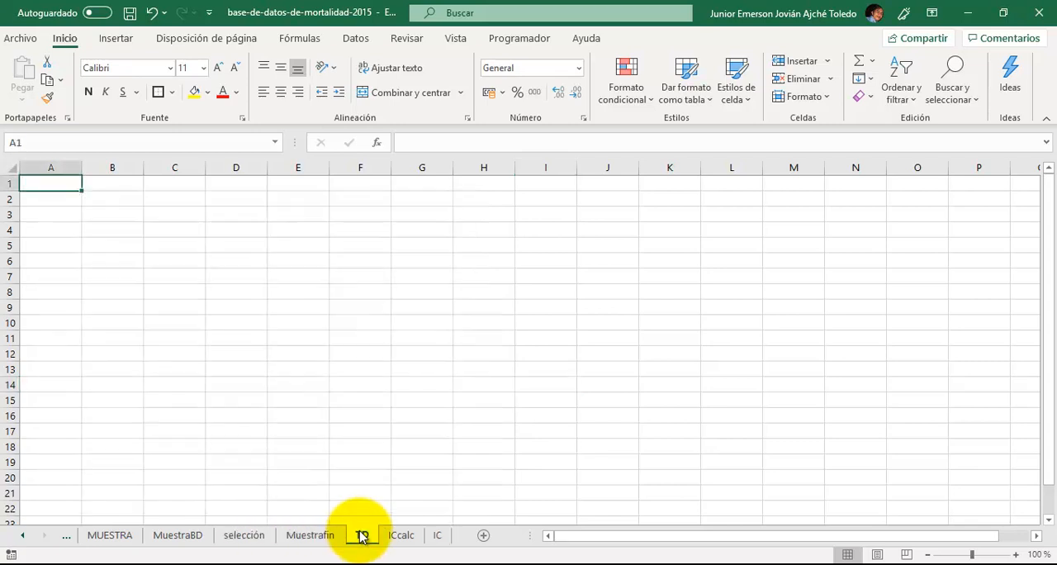
pyautogui.click(350, 535)
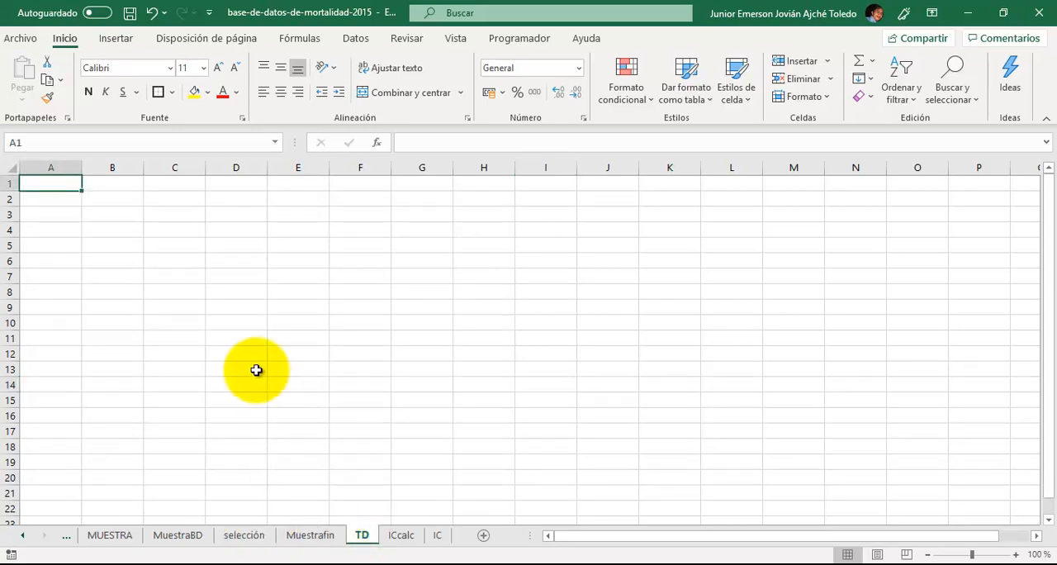
pyautogui.press('Down')
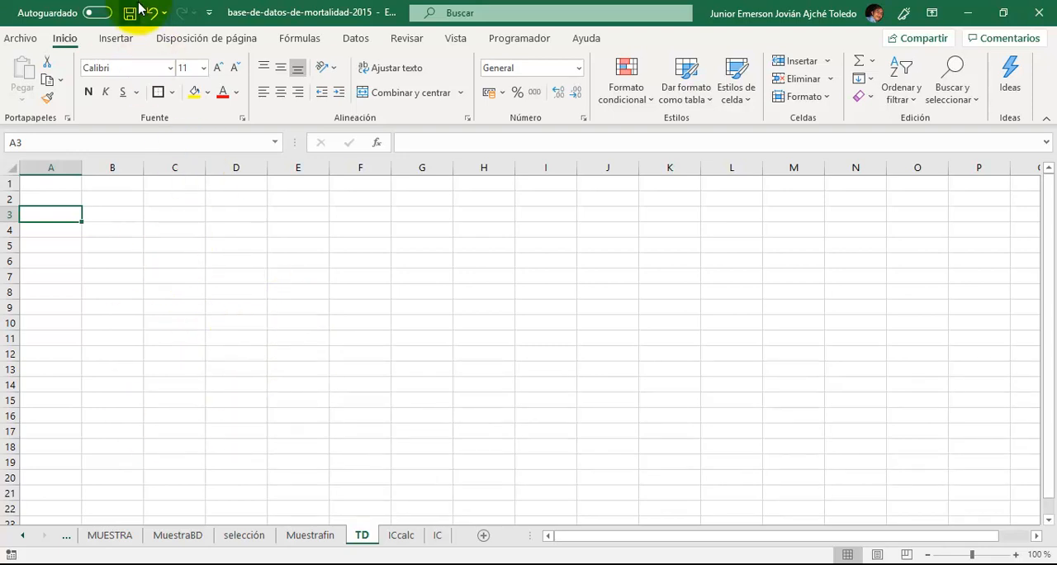
pyautogui.click(117, 39)
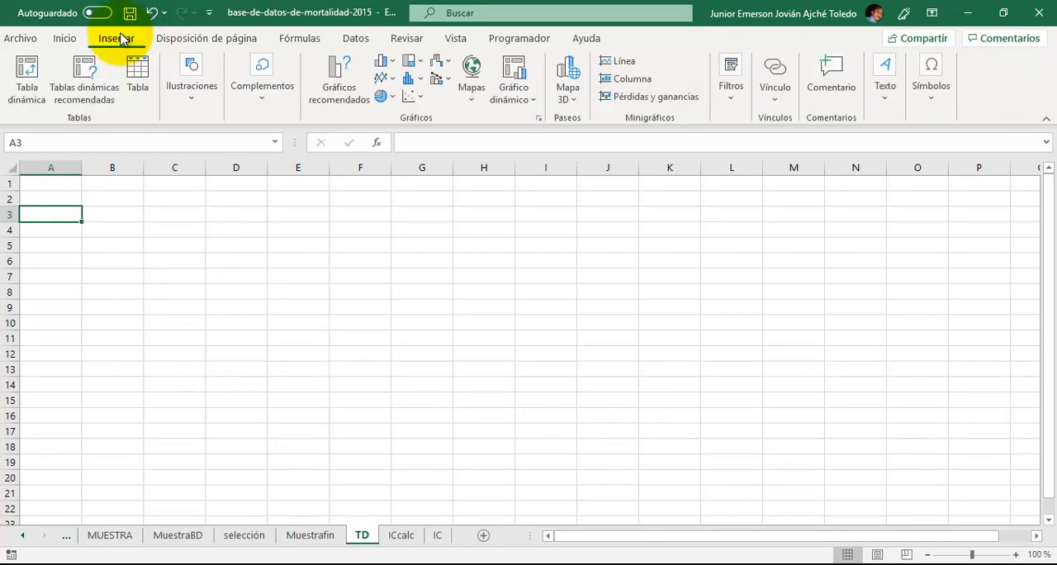
pyautogui.click(87, 79)
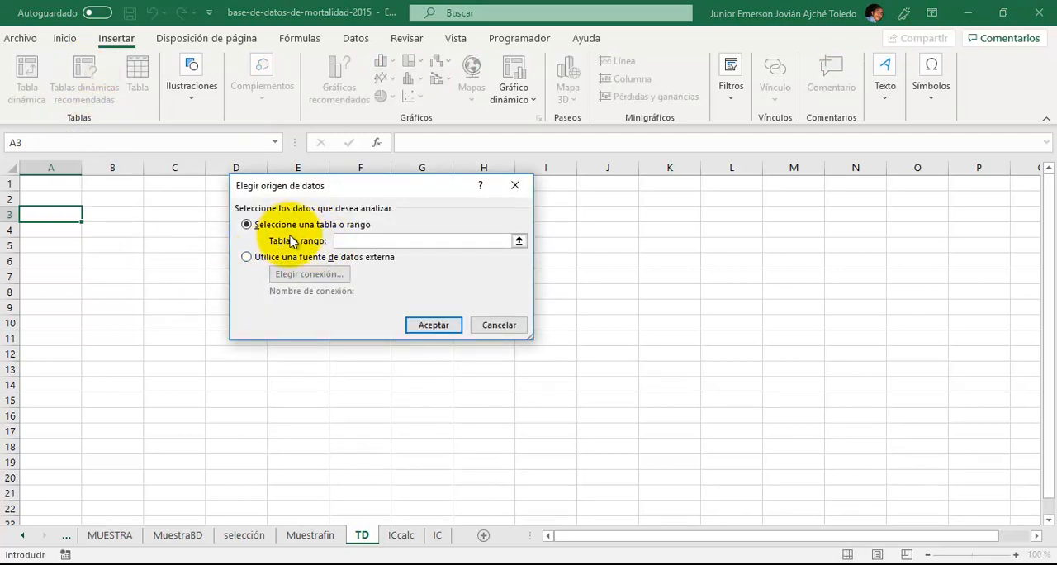
pyautogui.click(518, 241)
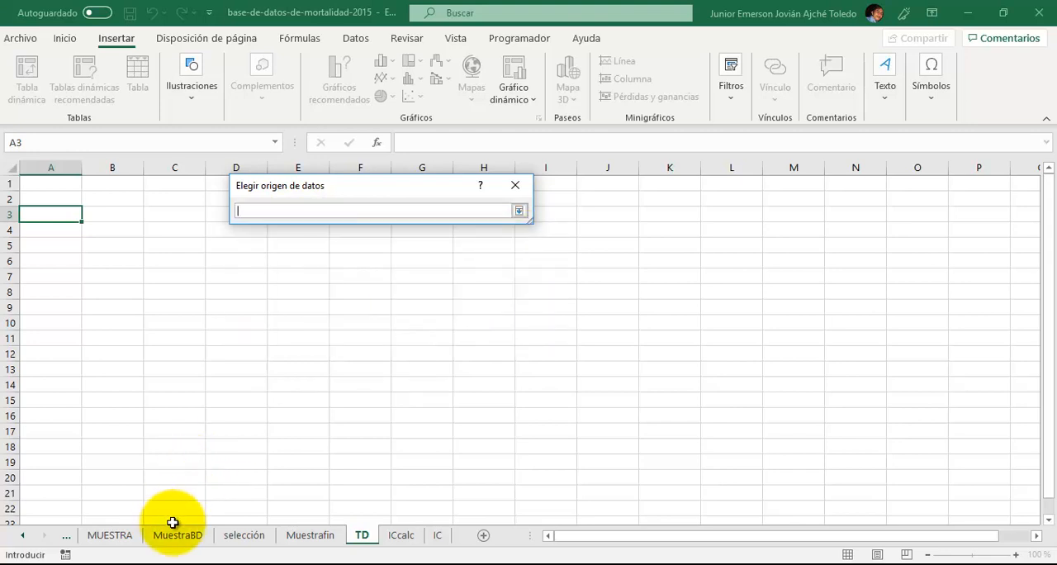
pyautogui.click(308, 539)
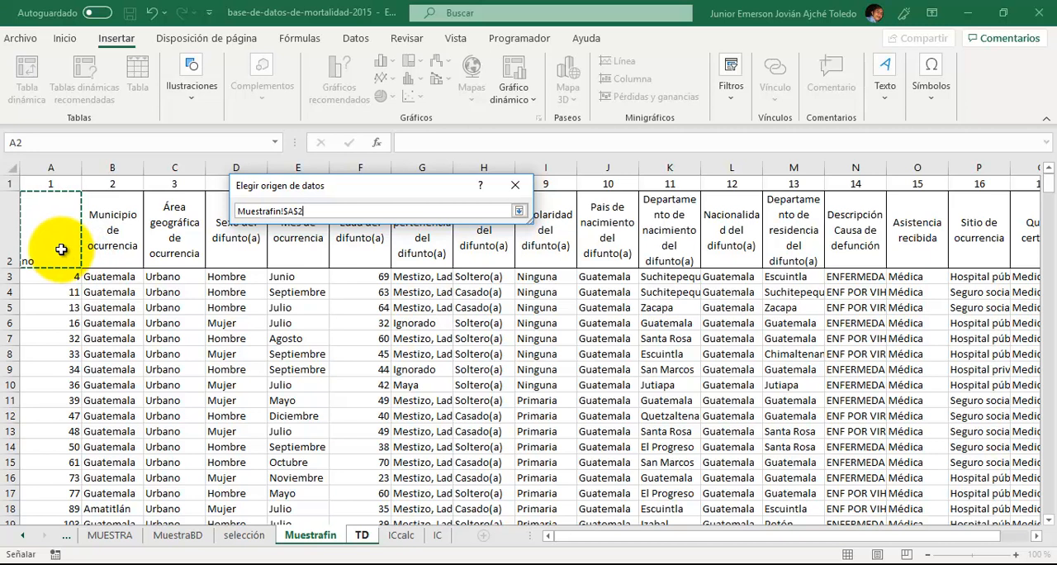
pyautogui.hotkey('ctrl', 'shift', 'Right')
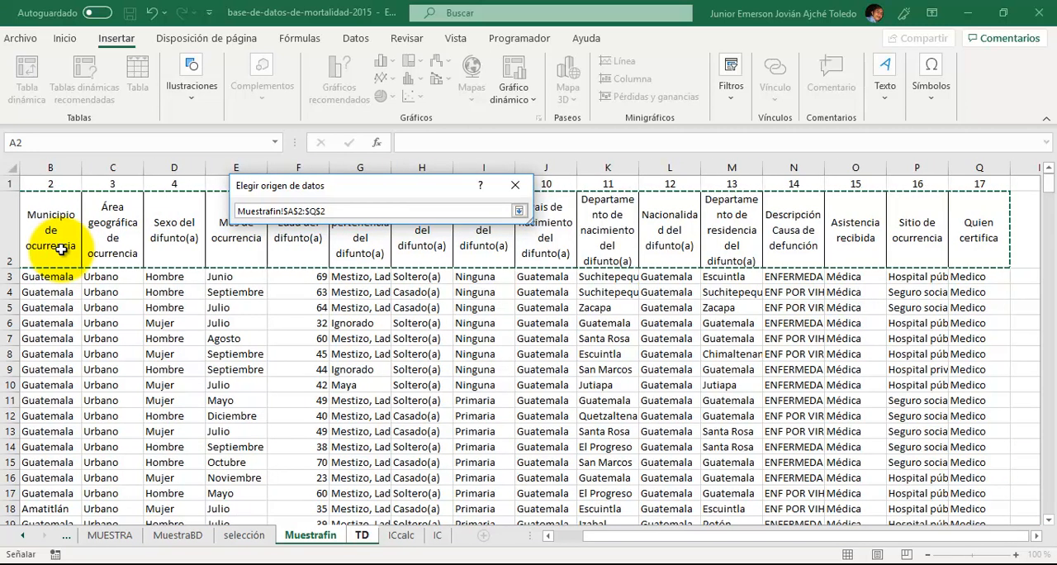
pyautogui.hotkey('ctrl', 'shift', 'Down')
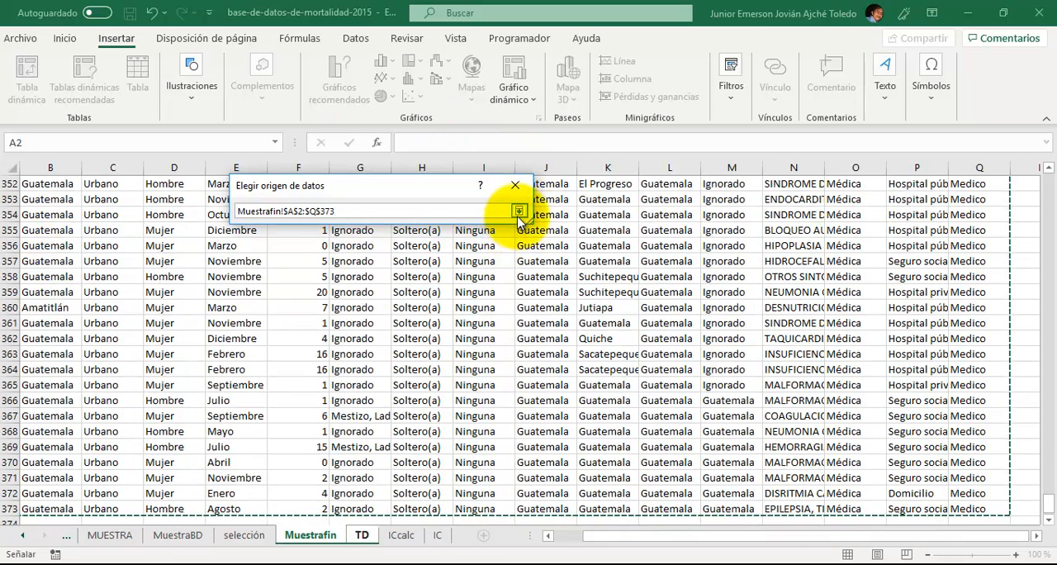
pyautogui.click(519, 211)
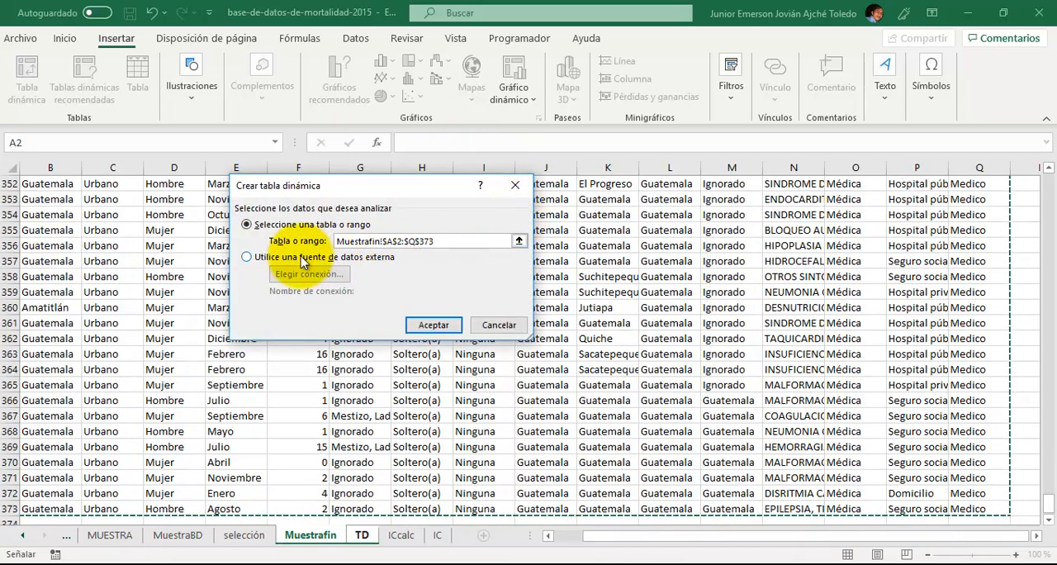
pyautogui.click(429, 326)
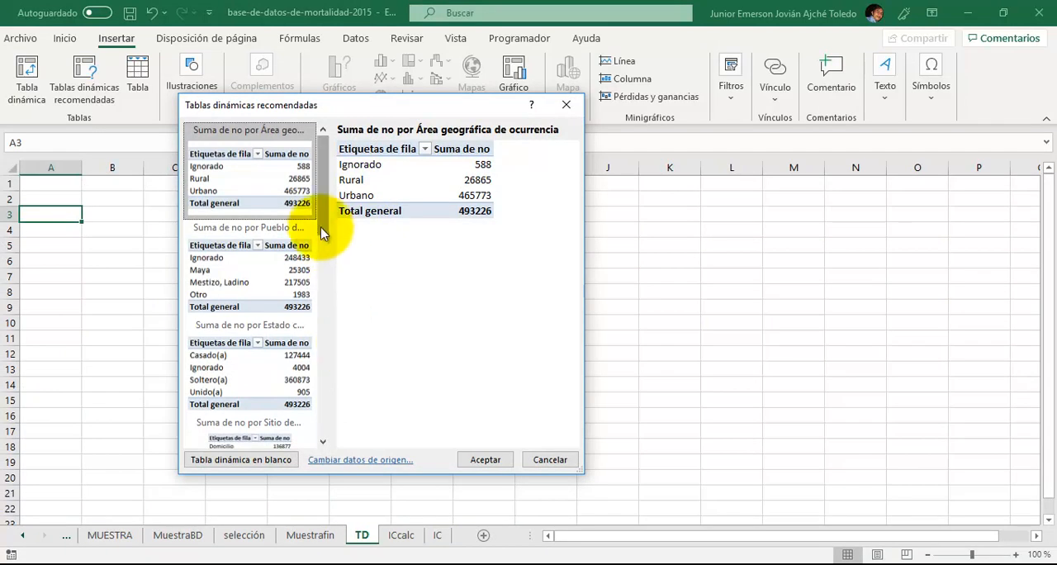
pyautogui.moveTo(323, 214); pyautogui.dragTo(319, 110)
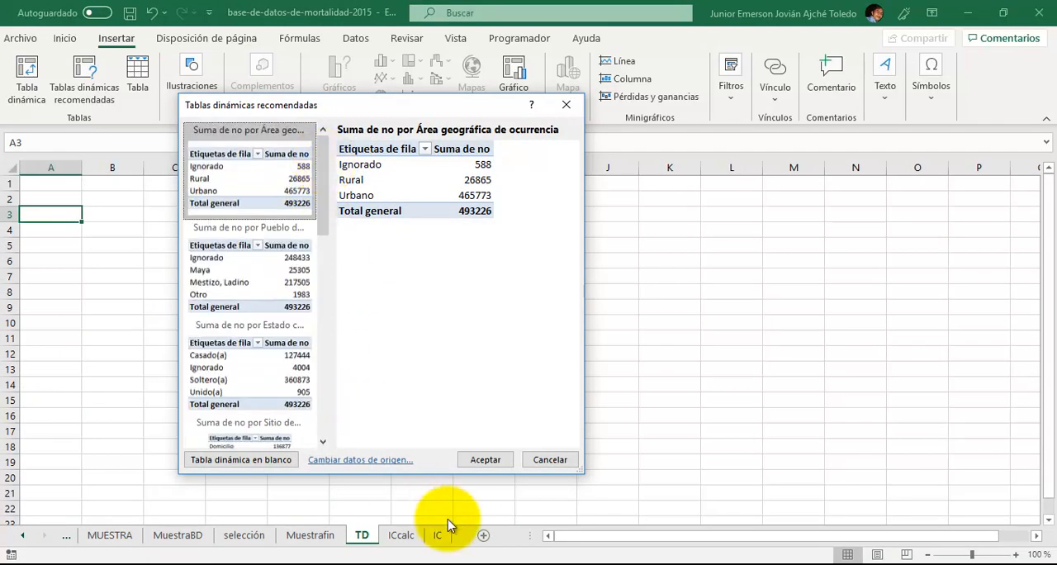
pyautogui.click(479, 466)
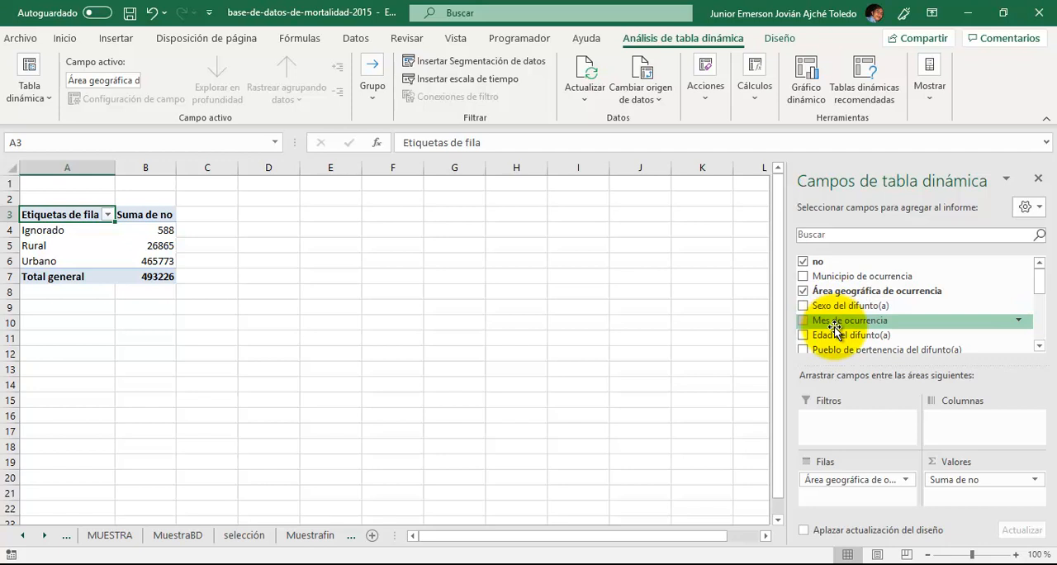
# - Remove Área geográfica de ocurrencia from the rows and Suma de no from the values of the pivot table
pyautogui.moveTo(1043, 285)
pyautogui.mouseDown()
pyautogui.moveTo(1042, 346)
pyautogui.moveTo(1045, 283)
pyautogui.mouseUp()
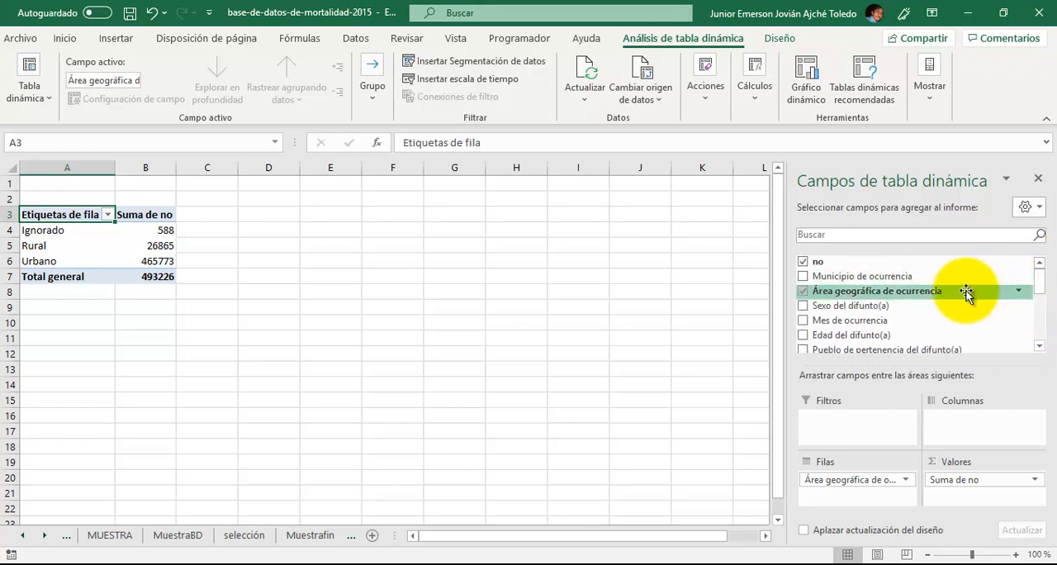
pyautogui.click(858, 481)
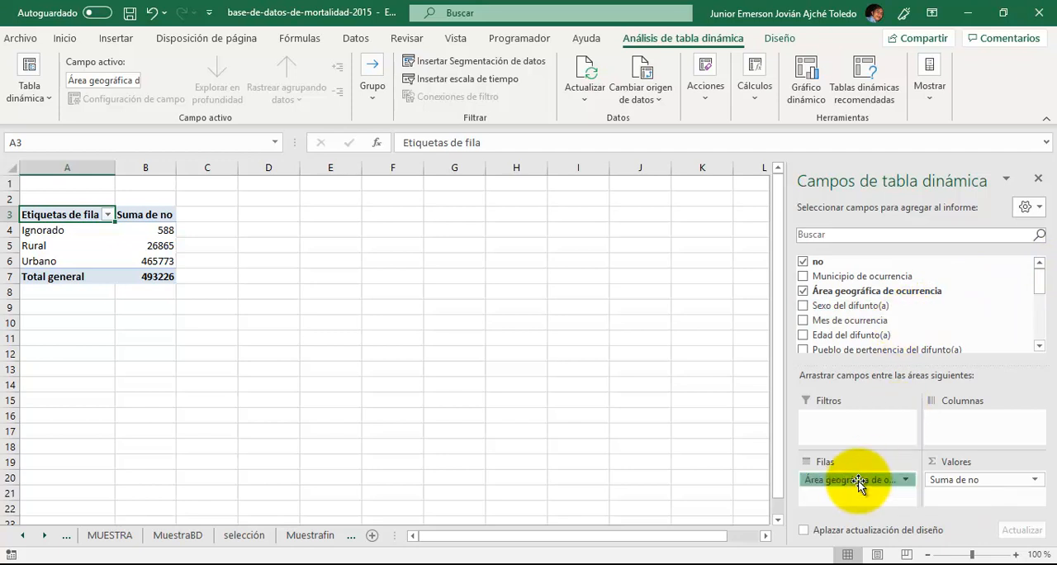
pyautogui.moveTo(858, 481); pyautogui.dragTo(906, 347)
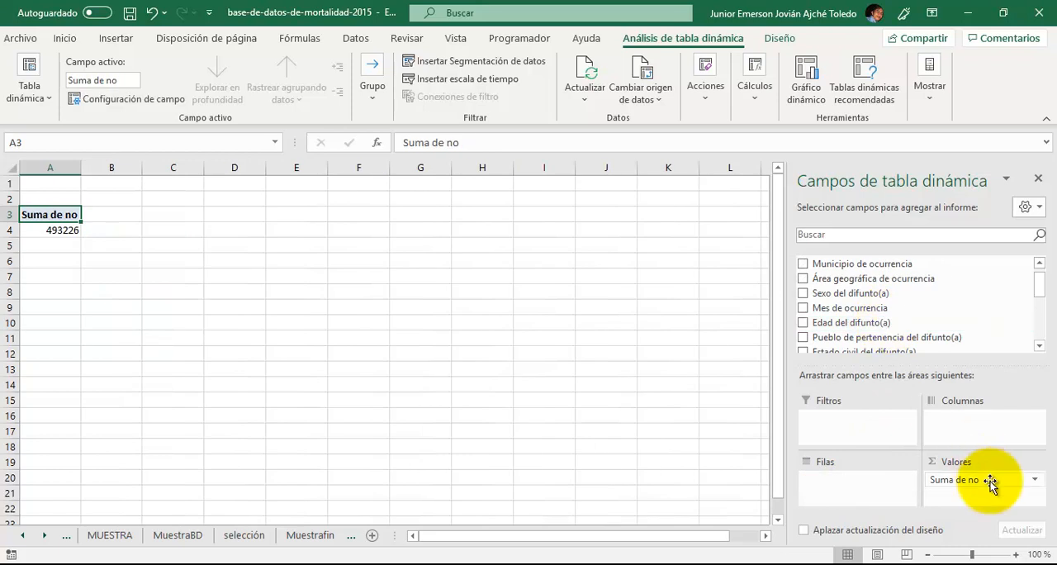
pyautogui.moveTo(982, 480); pyautogui.dragTo(936, 310)
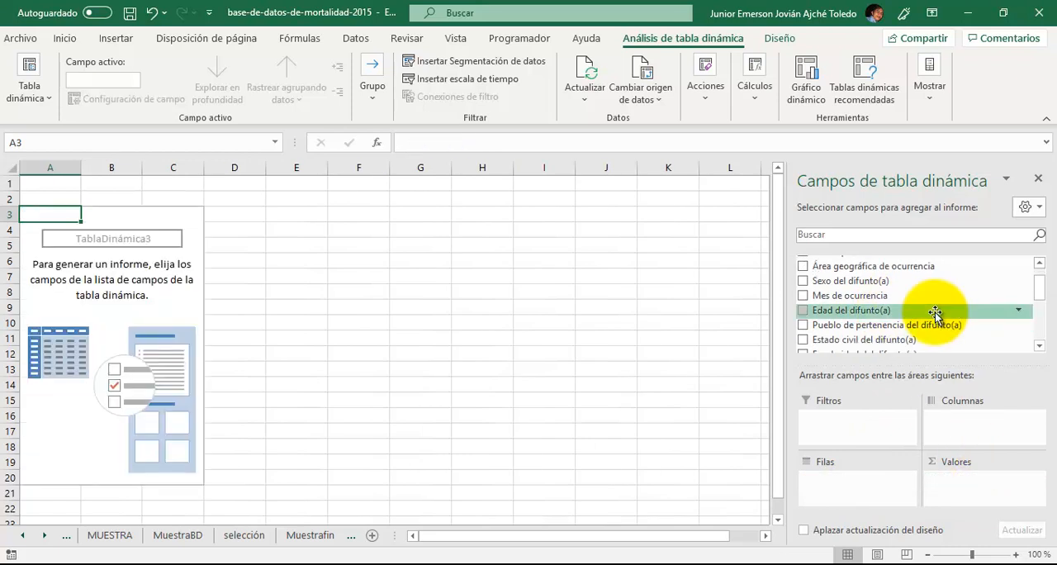
# - Place Edad del difunto(a) in the pivot table's values and summarize it by Promedio
pyautogui.scroll(1, 1039, 285)
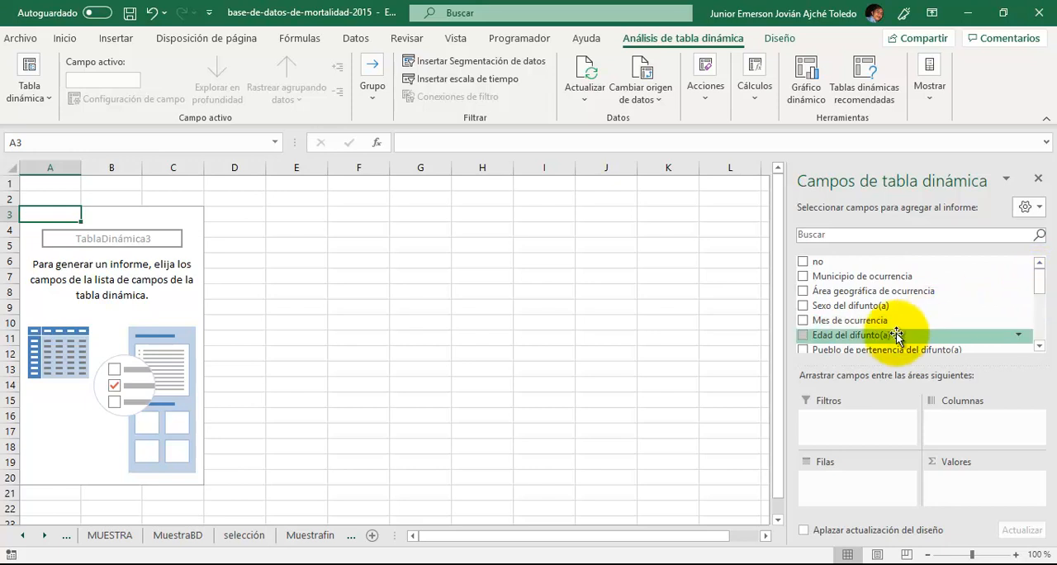
pyautogui.moveTo(897, 334); pyautogui.dragTo(851, 483)
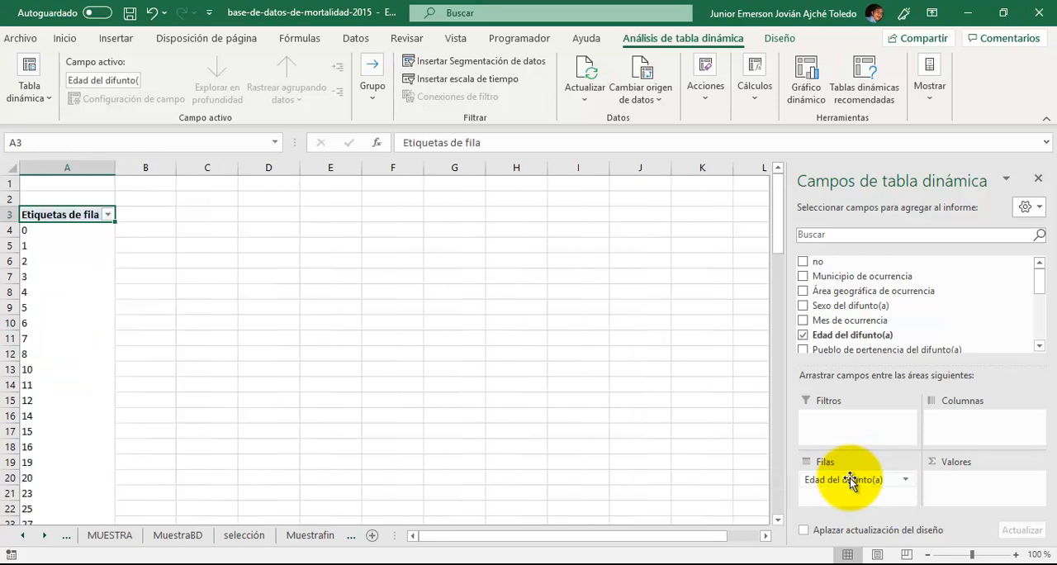
pyautogui.moveTo(851, 483); pyautogui.dragTo(973, 484)
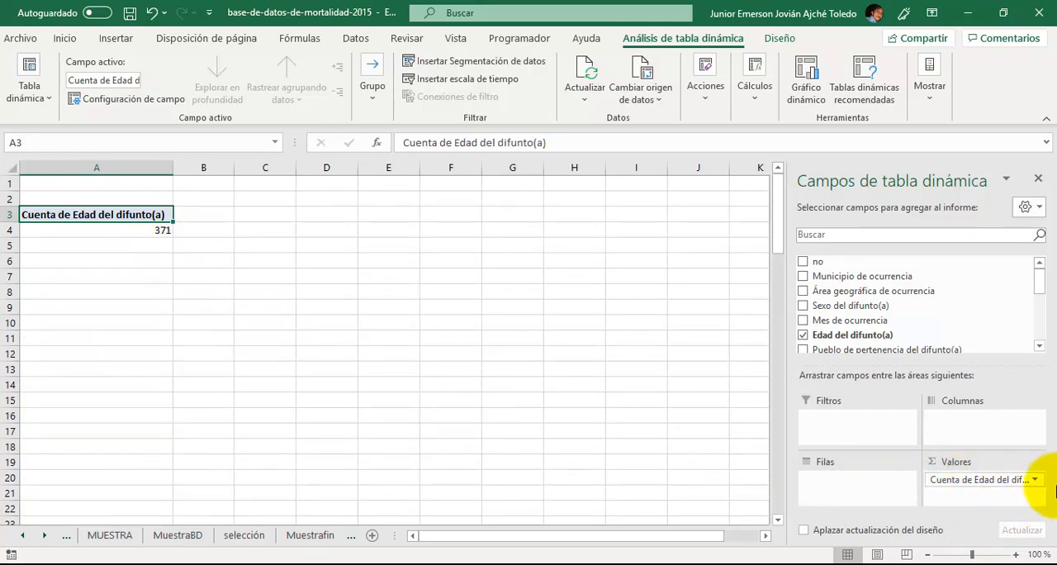
pyautogui.click(1036, 481)
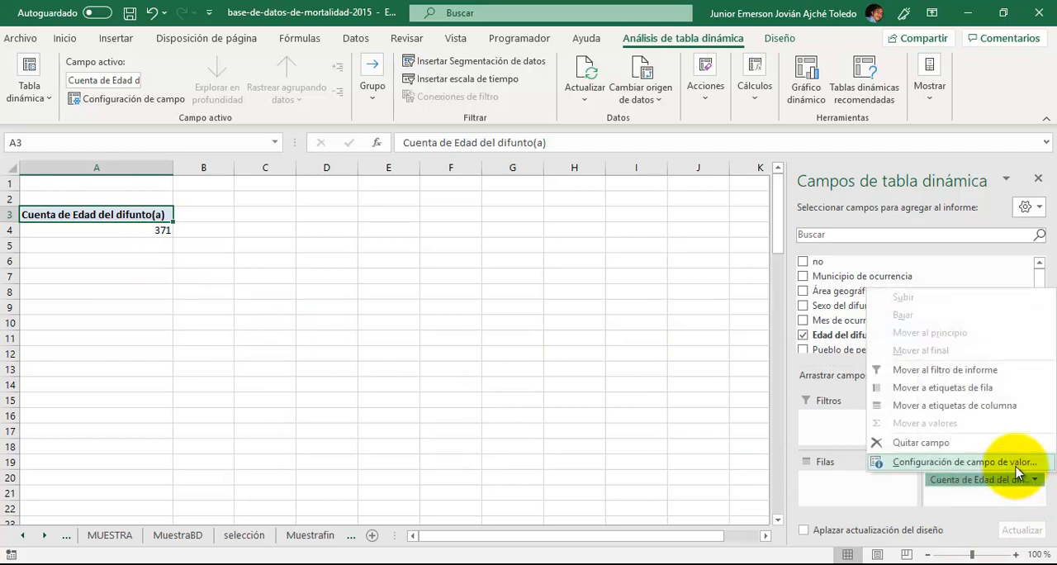
pyautogui.click(1015, 464)
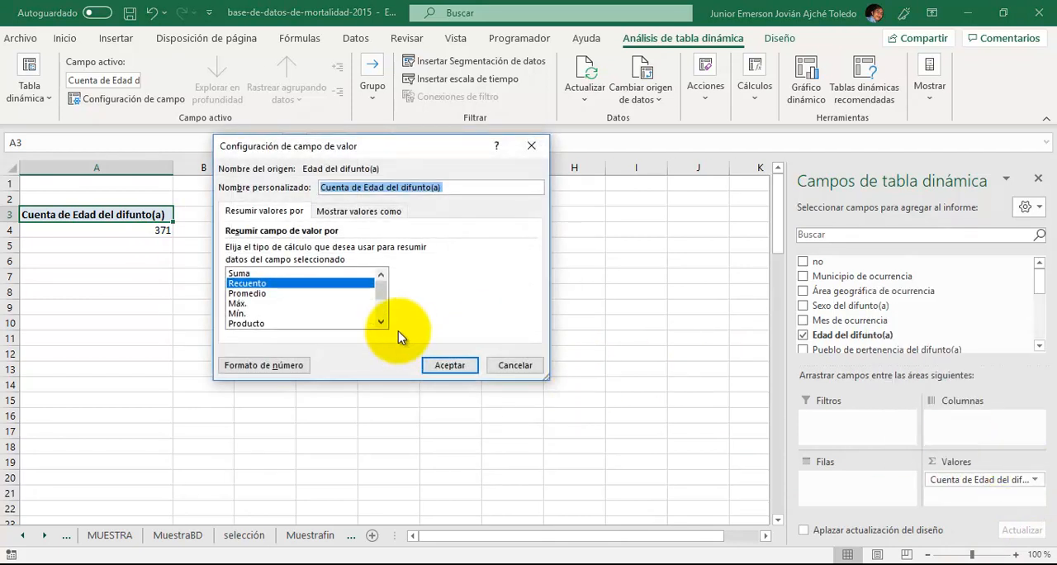
pyautogui.click(314, 295)
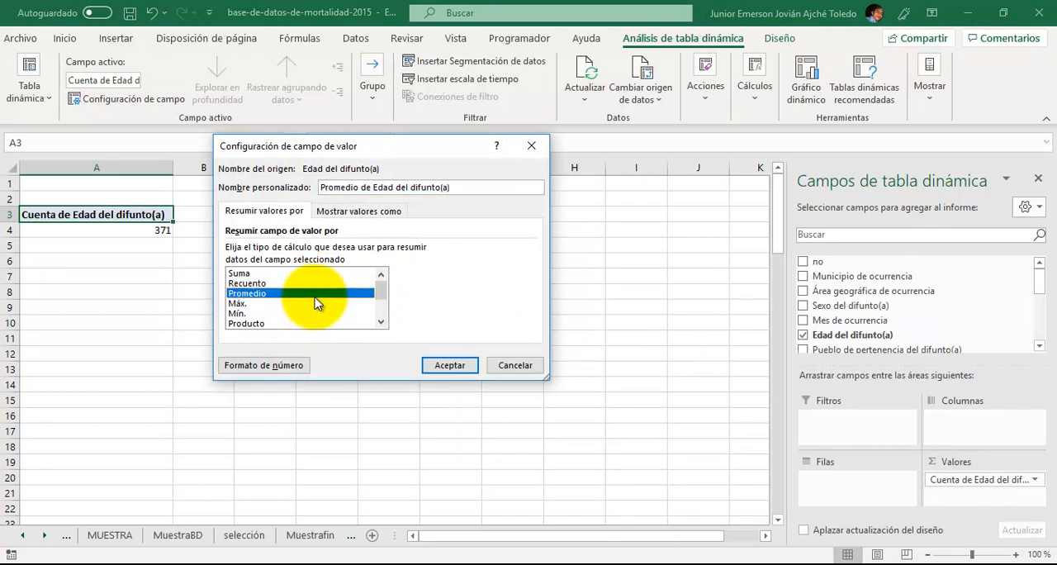
pyautogui.click(446, 371)
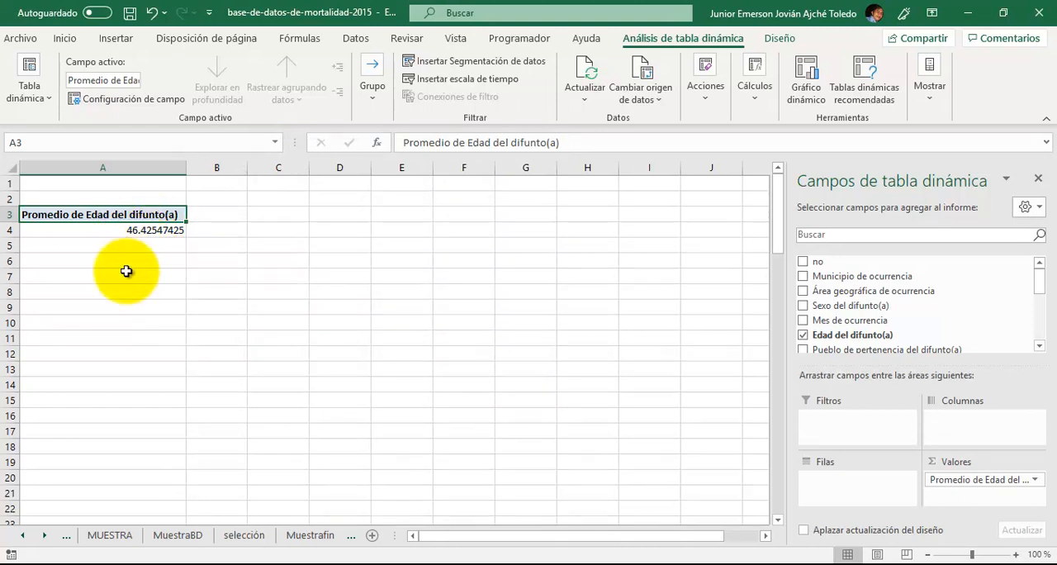
# - Change the summary calculation of the Edad del difunto(a) value field to Desvest
pyautogui.click(1037, 482)
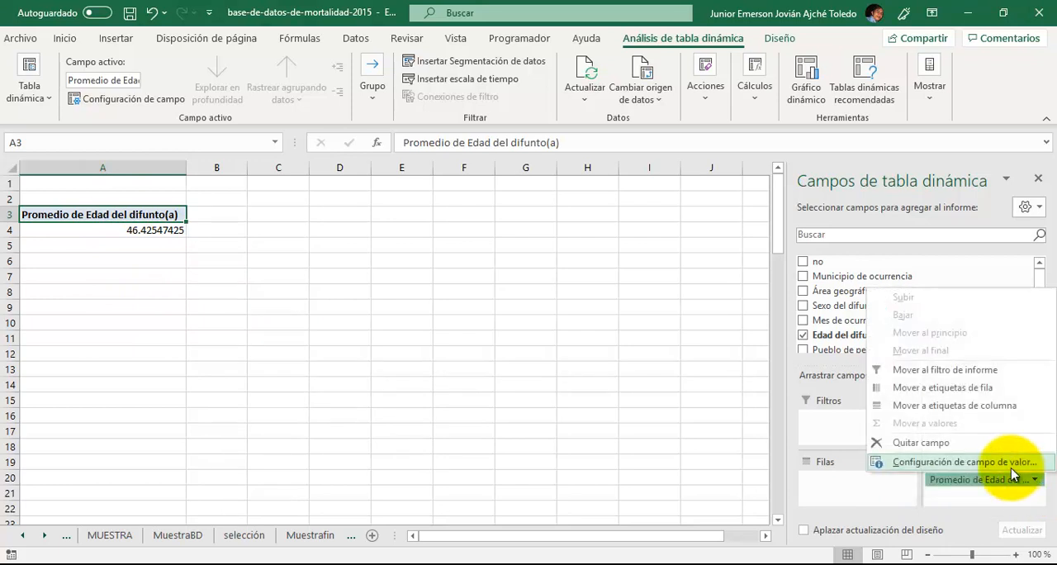
pyautogui.click(1012, 464)
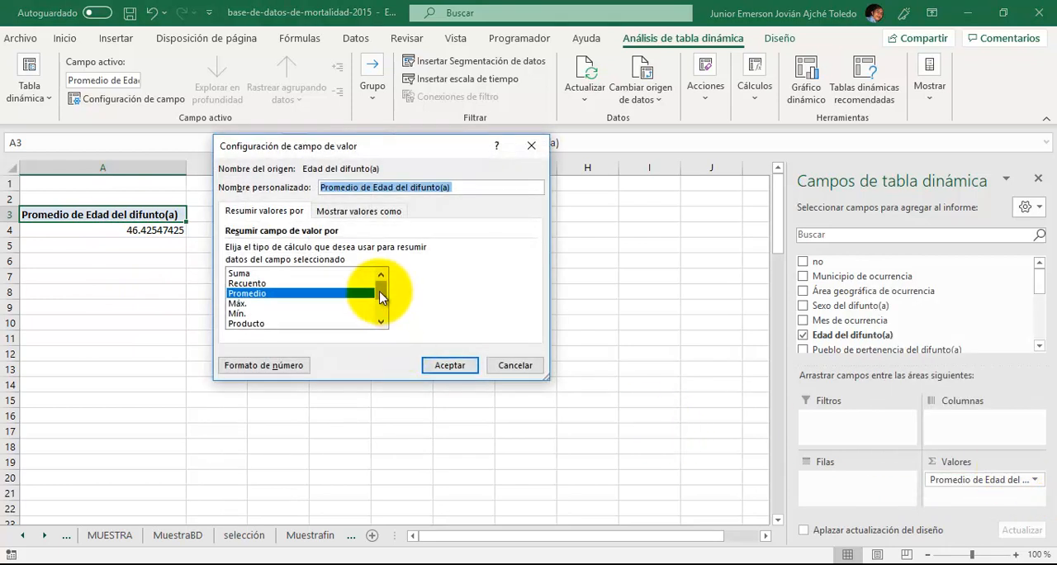
pyautogui.moveTo(383, 288); pyautogui.dragTo(384, 307)
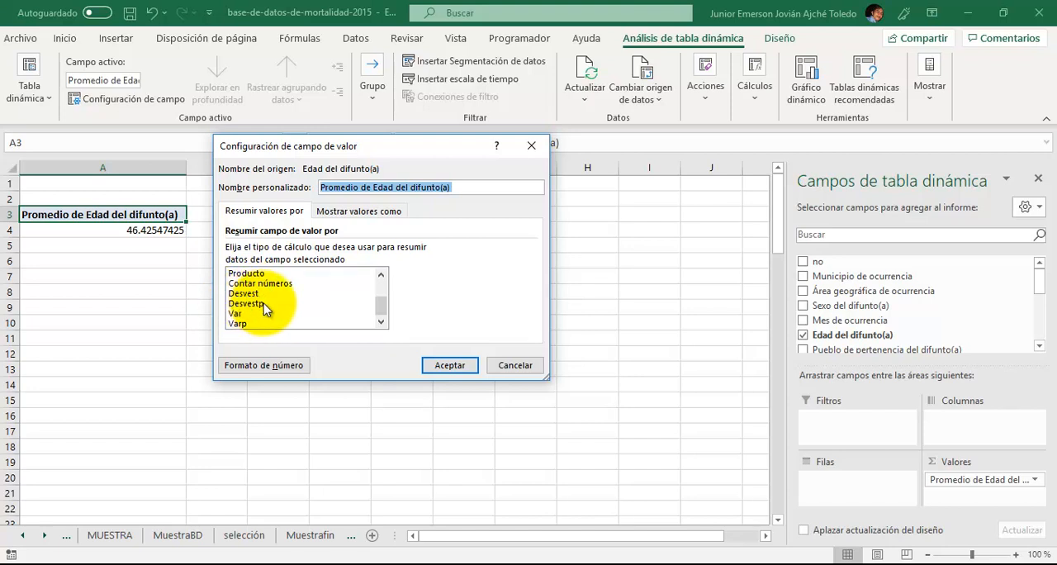
pyautogui.click(244, 294)
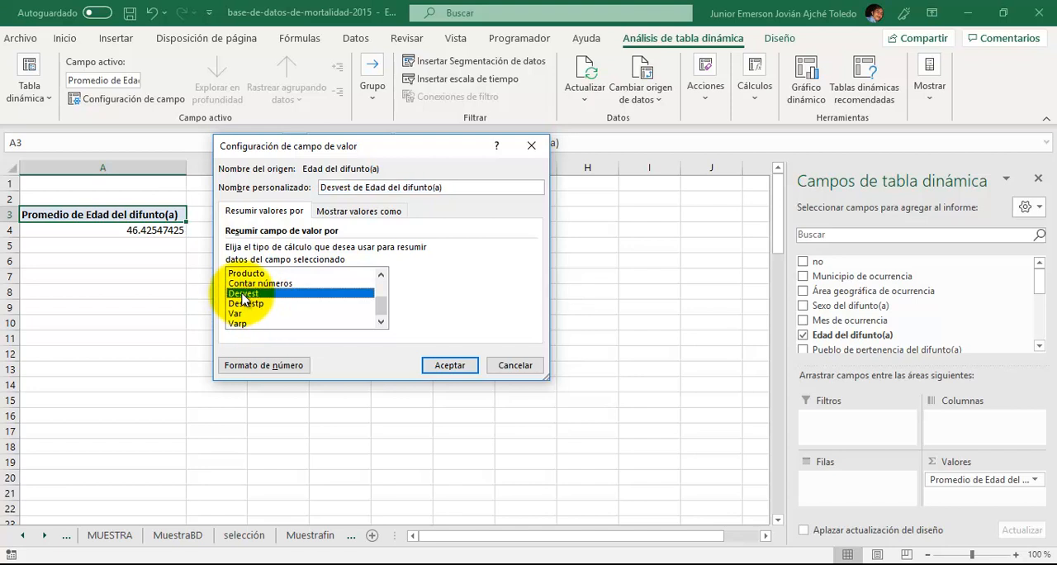
pyautogui.click(468, 369)
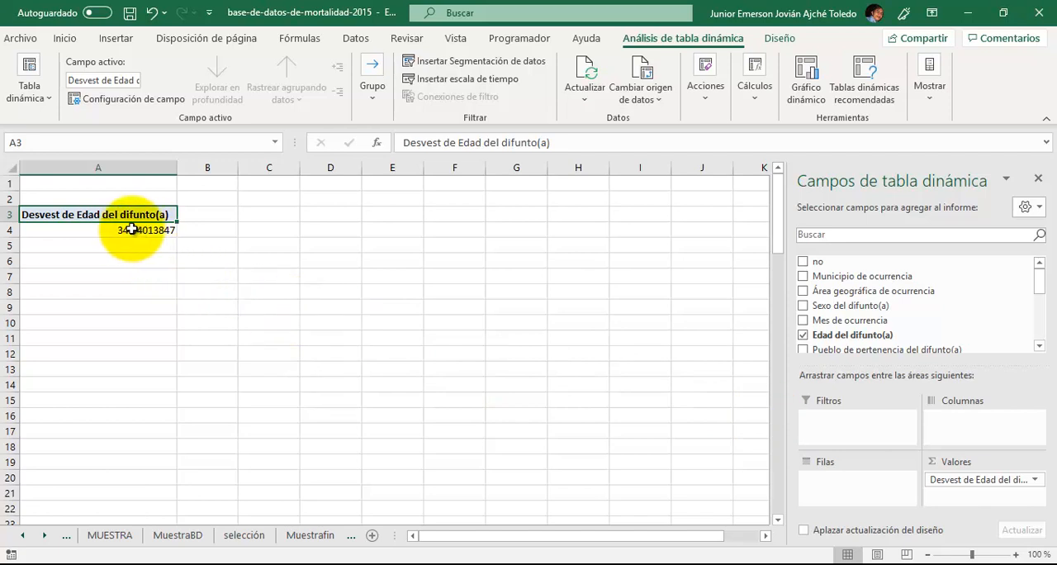
pyautogui.moveTo(147, 230)
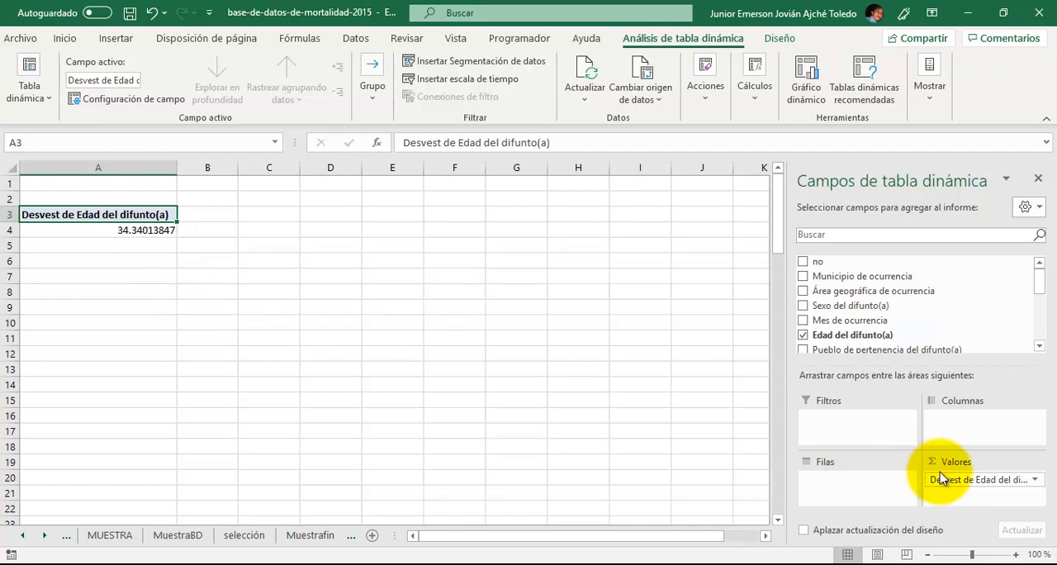
# - Replace the age field in the pivot table with Sexo del difunto(a) as rows and no as values
pyautogui.moveTo(954, 481); pyautogui.dragTo(913, 312)
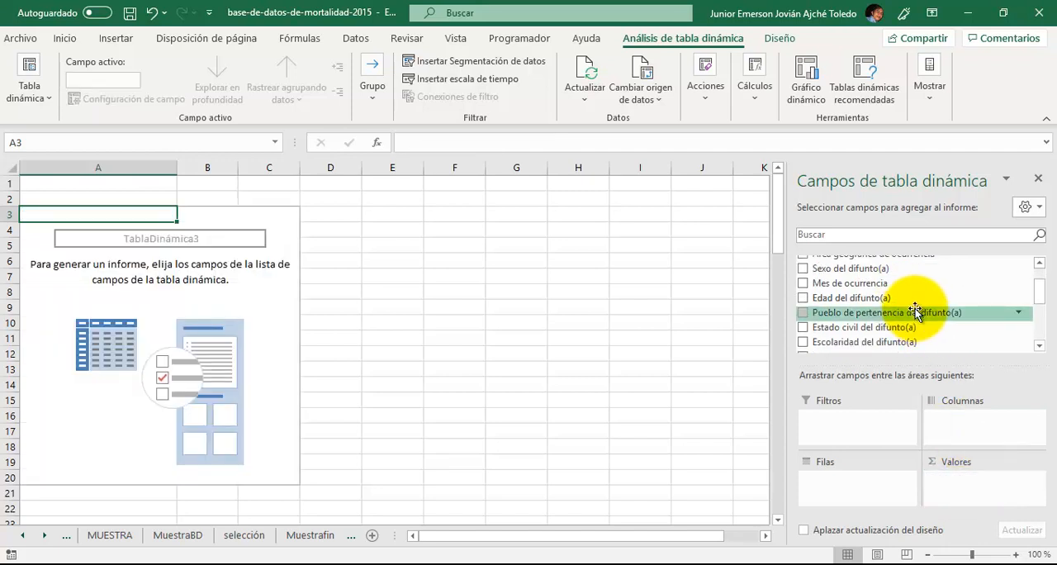
pyautogui.moveTo(1044, 302); pyautogui.dragTo(1045, 286)
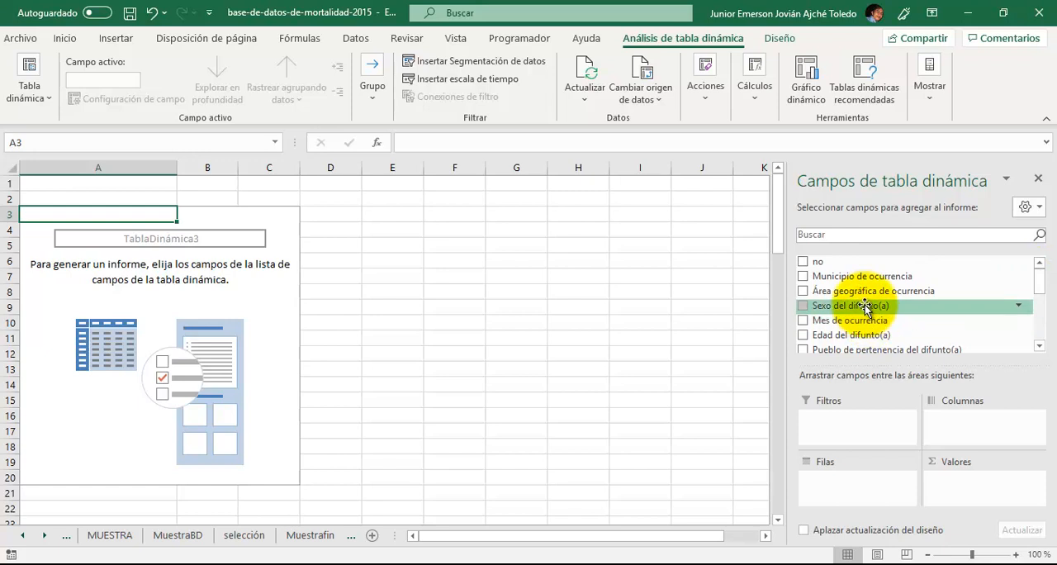
pyautogui.moveTo(866, 306); pyautogui.dragTo(880, 479)
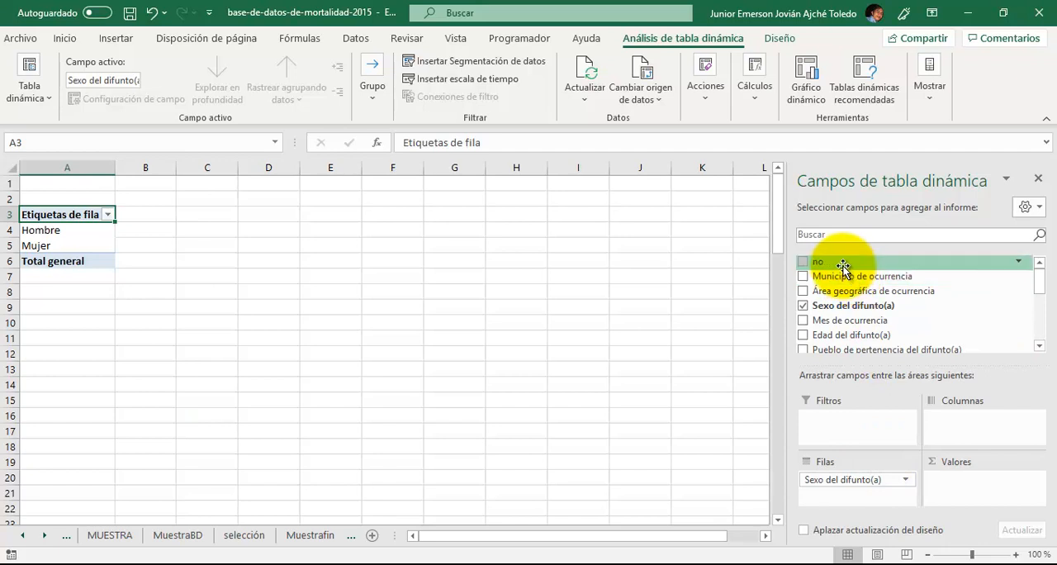
pyautogui.moveTo(843, 266); pyautogui.dragTo(975, 493)
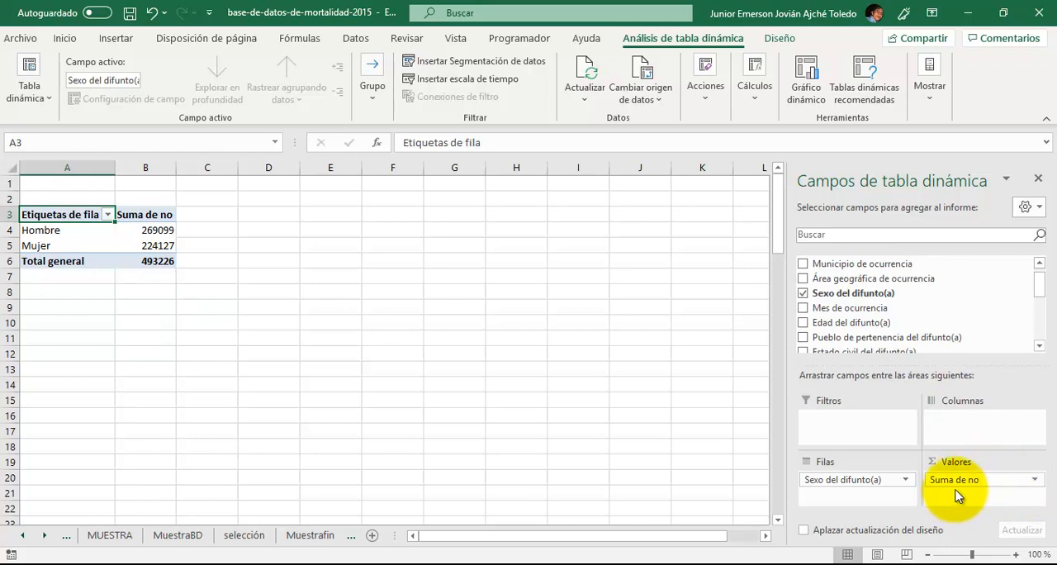
# - Change the summary calculation of the no value field in the pivot table to Recuento
pyautogui.click(1036, 483)
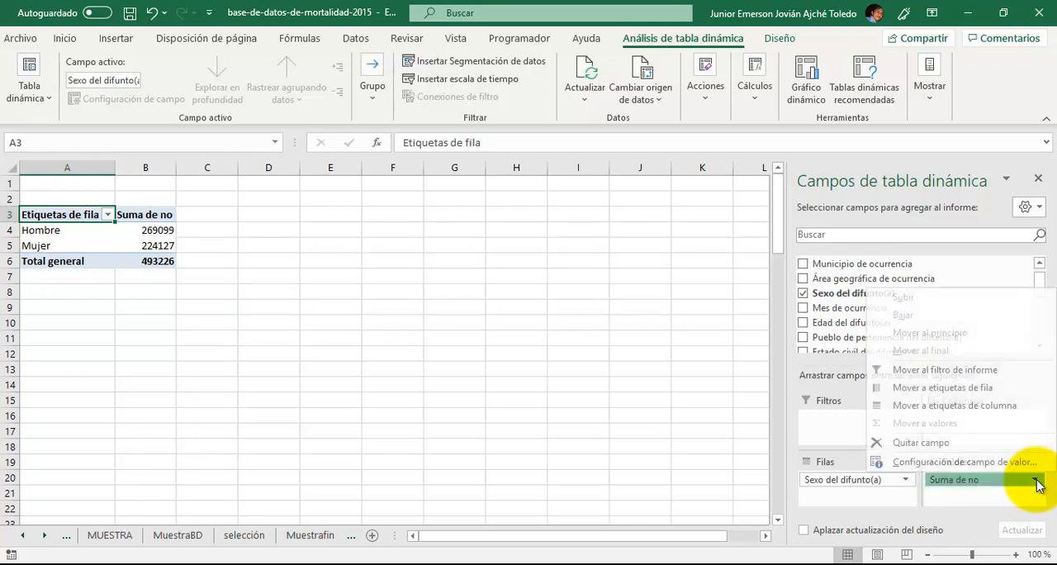
pyautogui.click(996, 463)
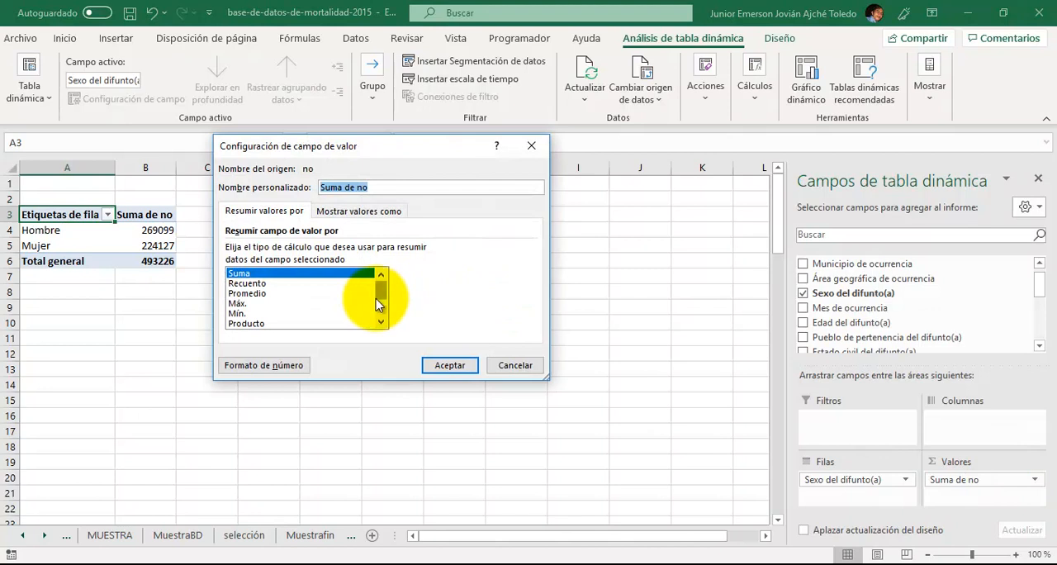
pyautogui.click(285, 283)
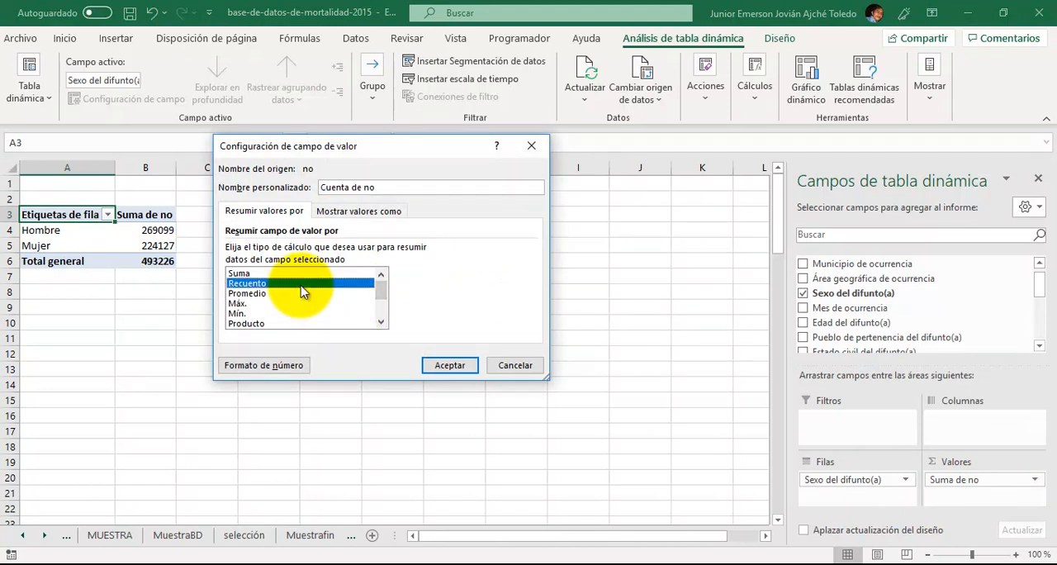
pyautogui.click(448, 365)
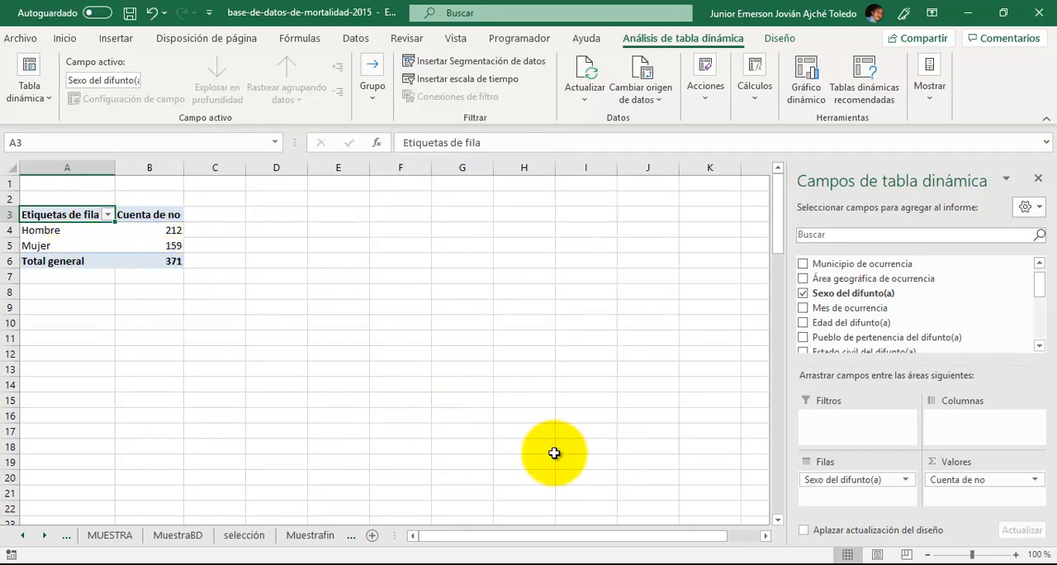
pyautogui.click(1035, 483)
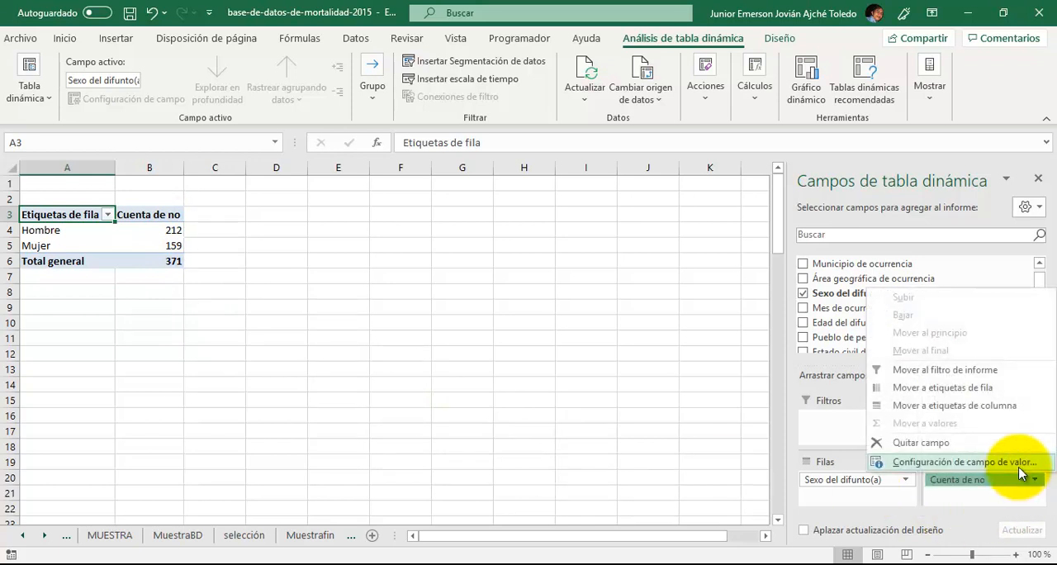
pyautogui.click(1018, 463)
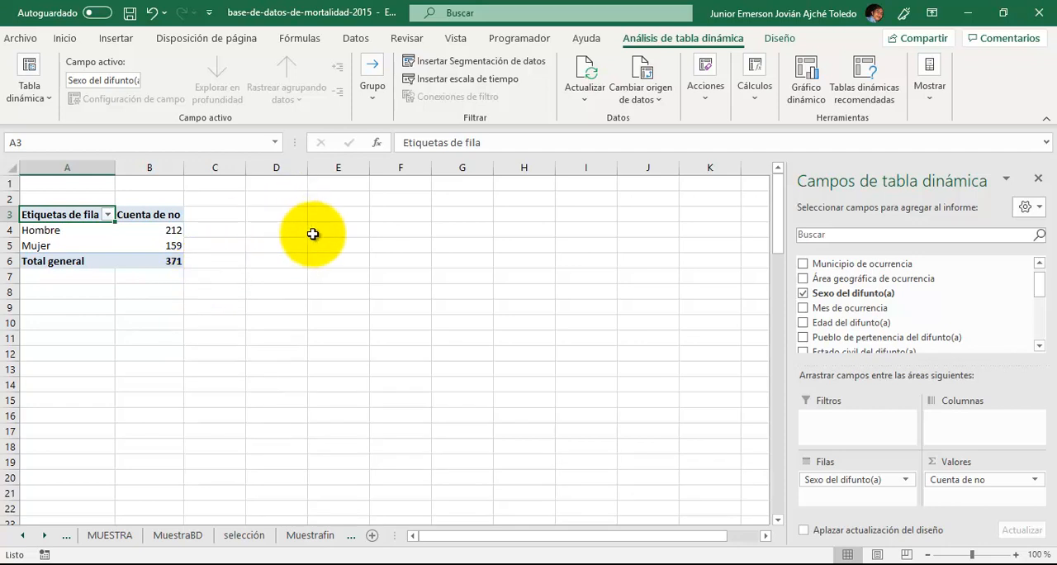
# - Enter a formula in E4 that divides the pivot table's Hombre count by its Total general
pyautogui.click(317, 234)
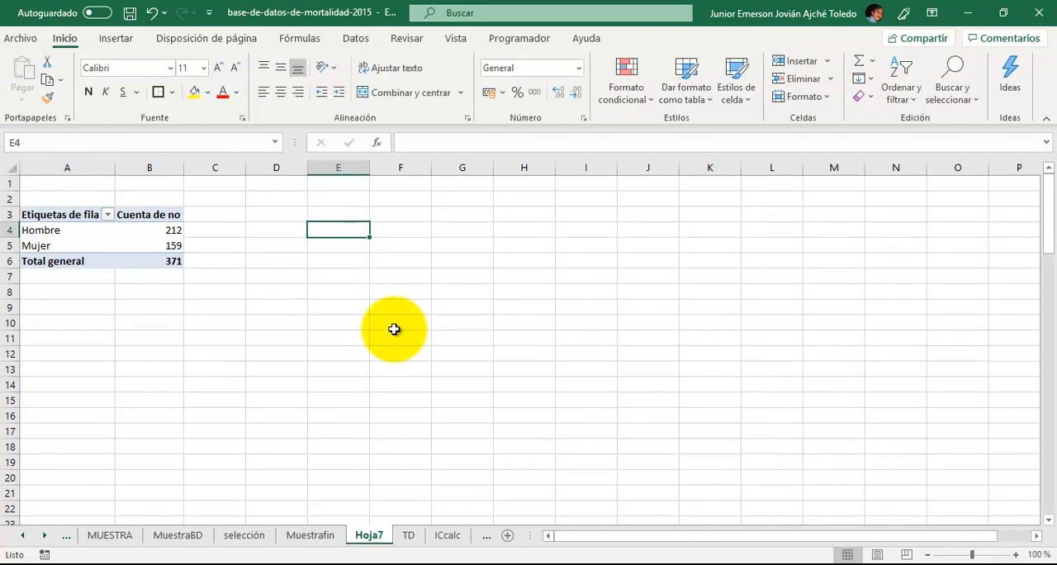
pyautogui.write('=')
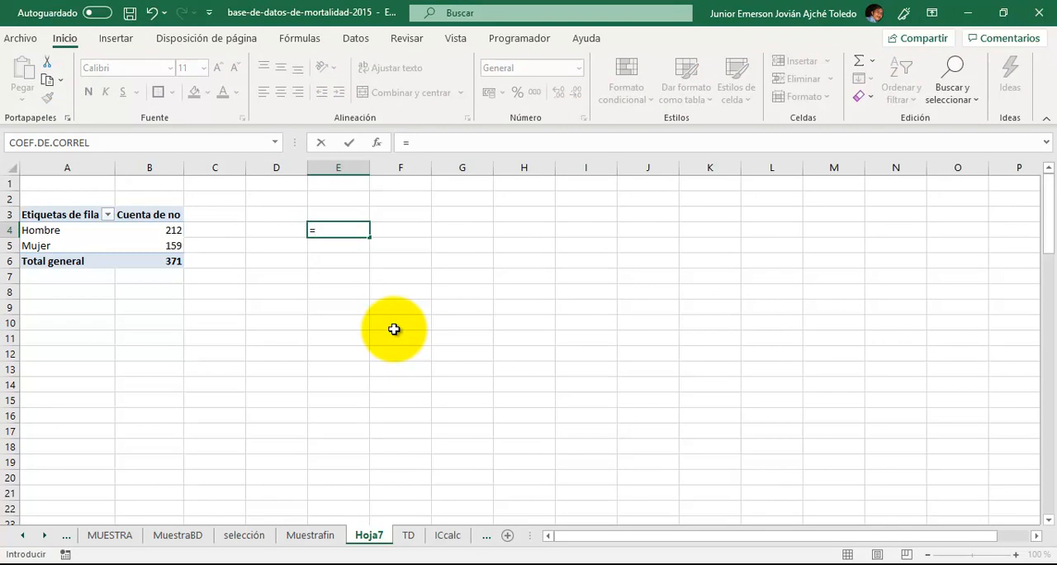
pyautogui.press('Left')
pyautogui.press('Left')
pyautogui.press('Left')
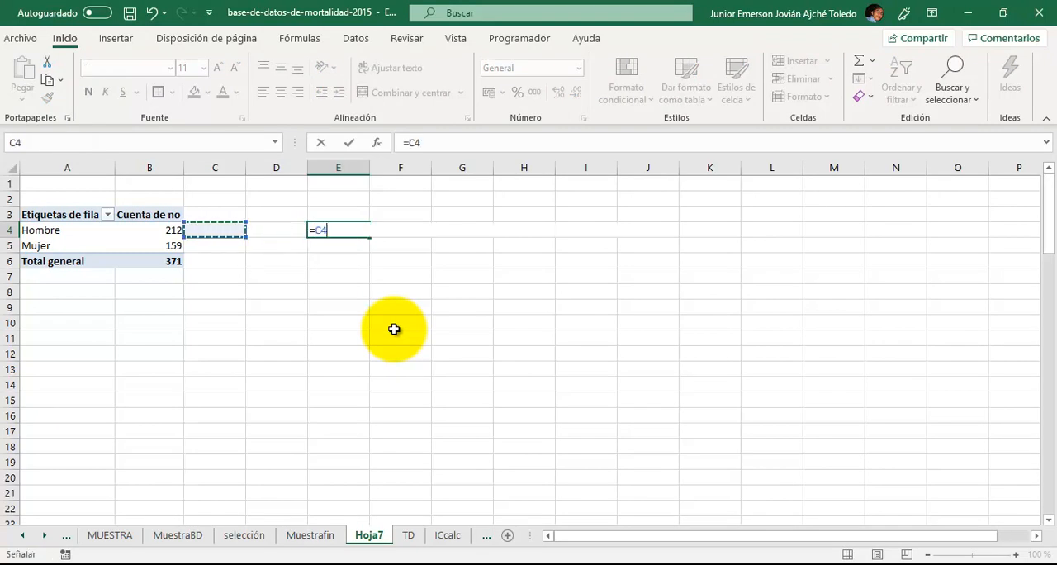
pyautogui.write('/')
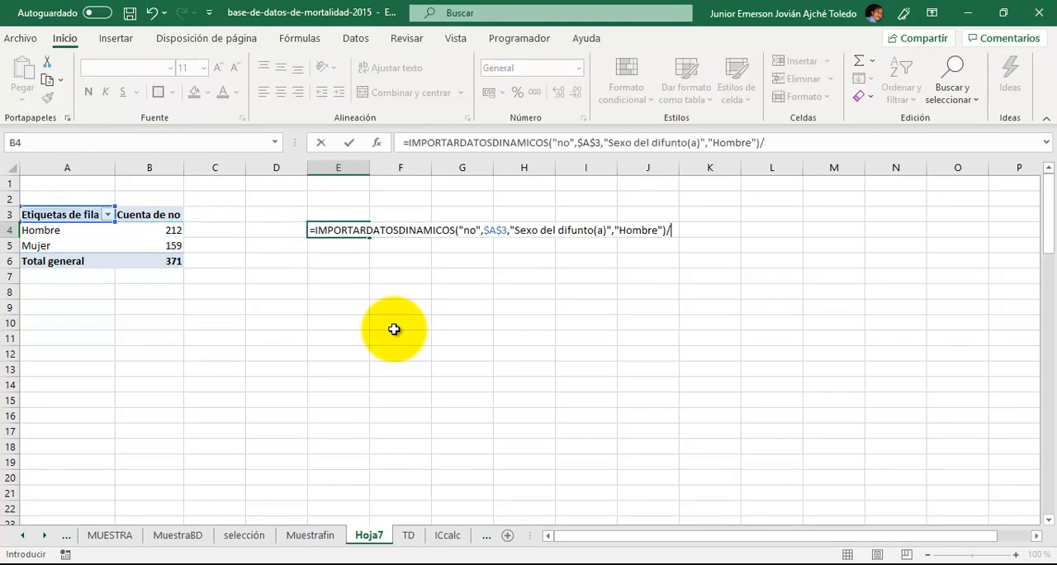
pyautogui.press('Left')
pyautogui.press('Left')
pyautogui.press('Left')
pyautogui.press('Down')
pyautogui.press('Down')
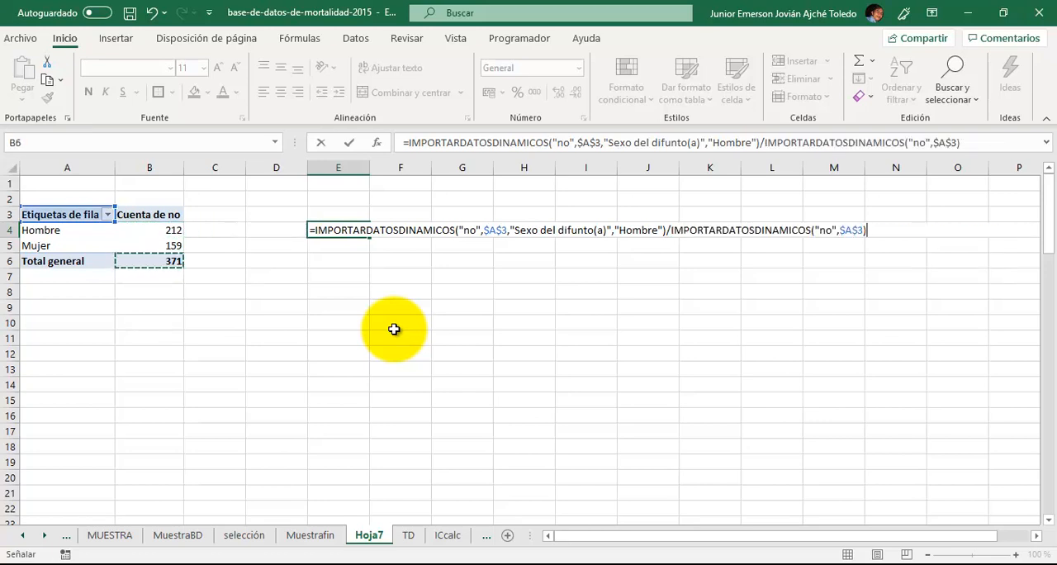
pyautogui.press('Return')
# - Format the calculated proportion of men in E4 as a percentage
pyautogui.press('Up')
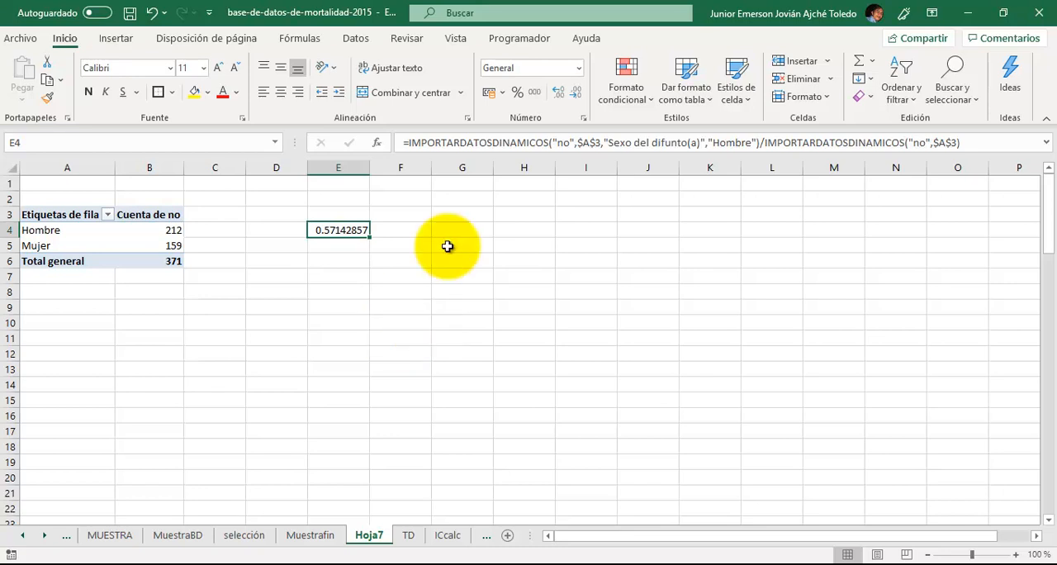
pyautogui.click(516, 92)
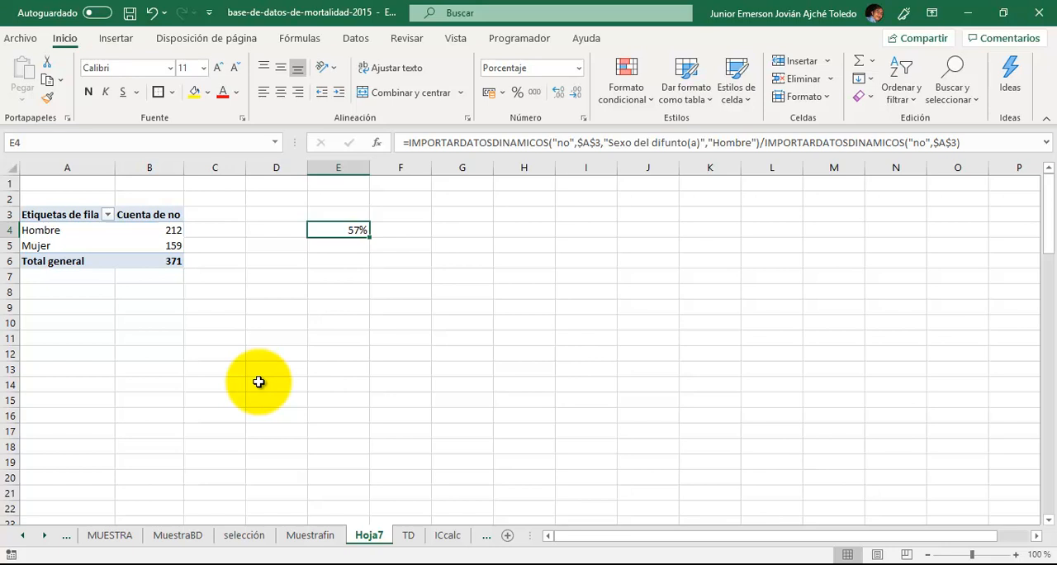
pyautogui.press('Down')
pyautogui.press('Down')
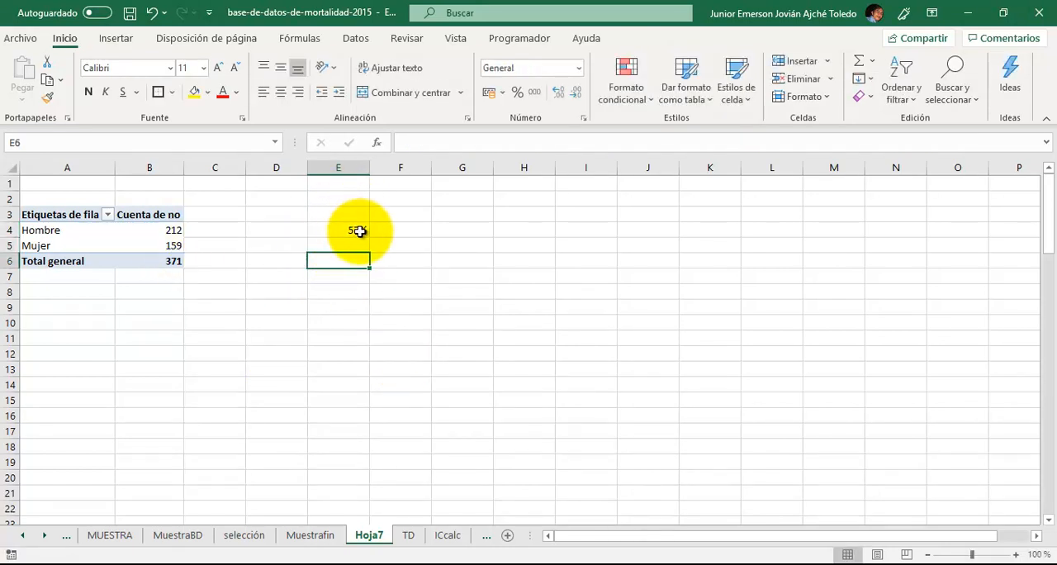
# - On the ICcalc sheet, enter 371 as n and 0.57 as Proporción in the PROPORCIÓN table
pyautogui.click(446, 538)
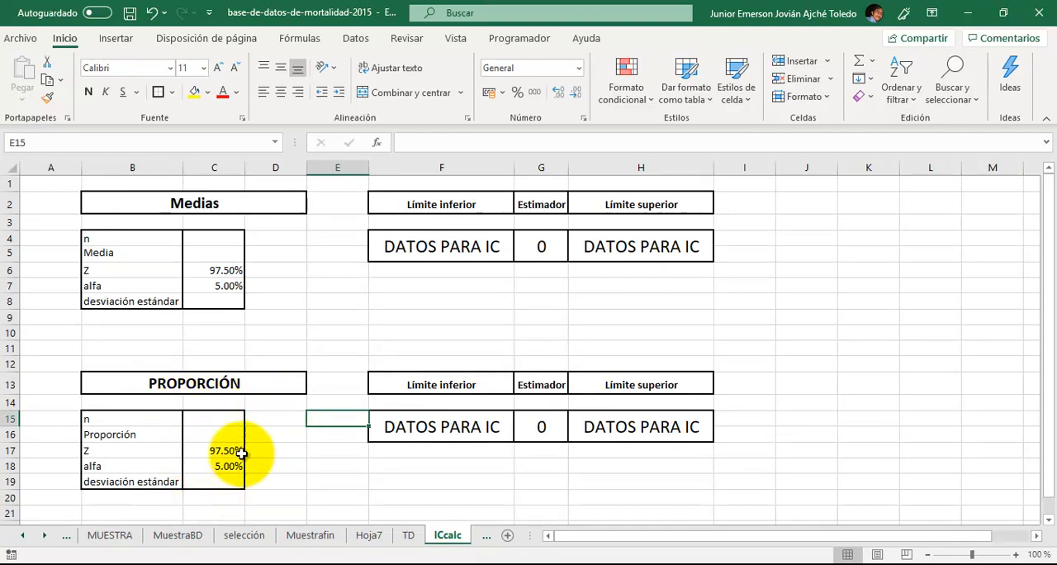
pyautogui.click(208, 419)
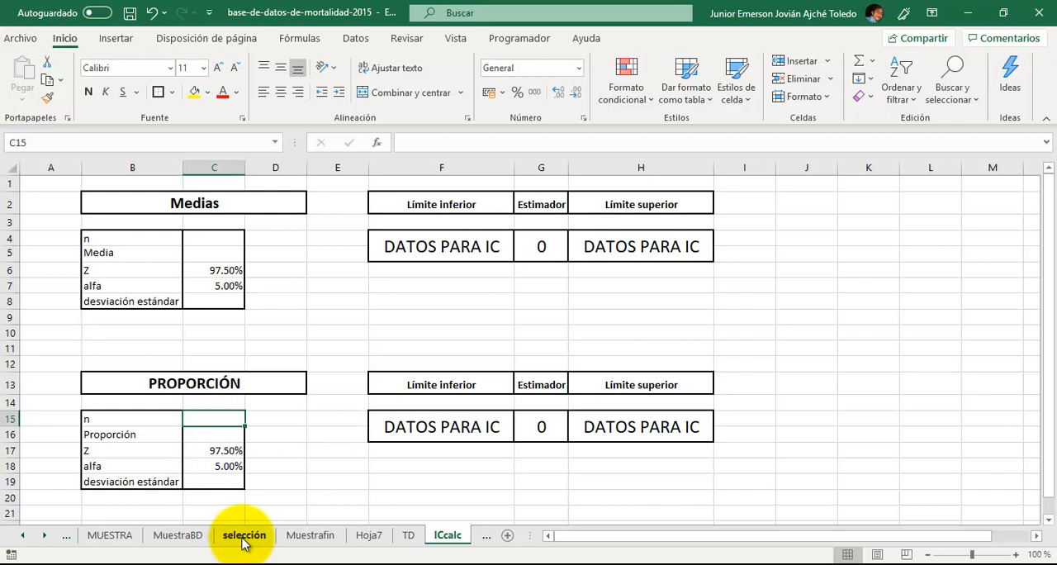
pyautogui.write('371')
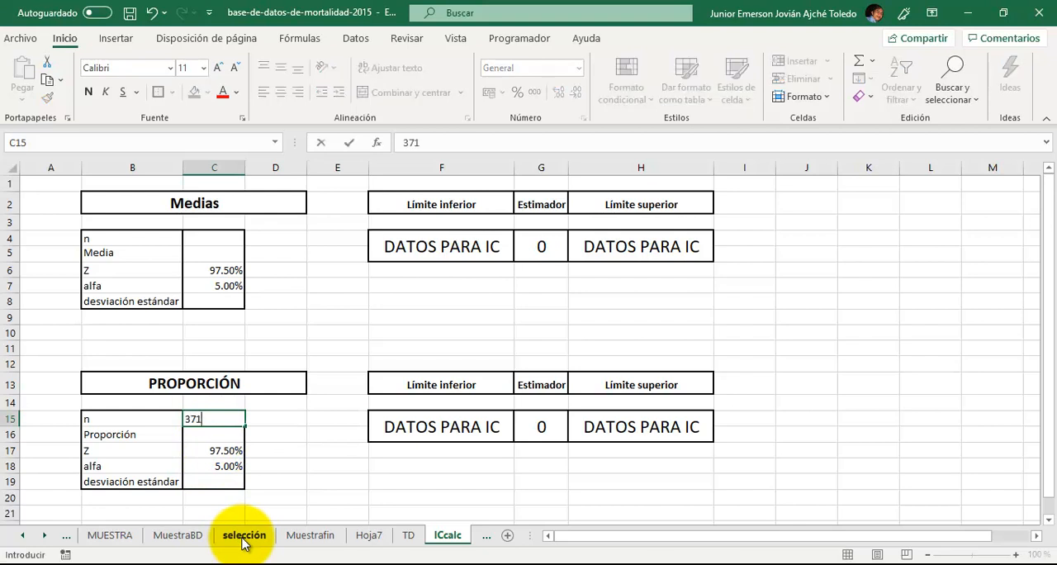
pyautogui.press('Return')
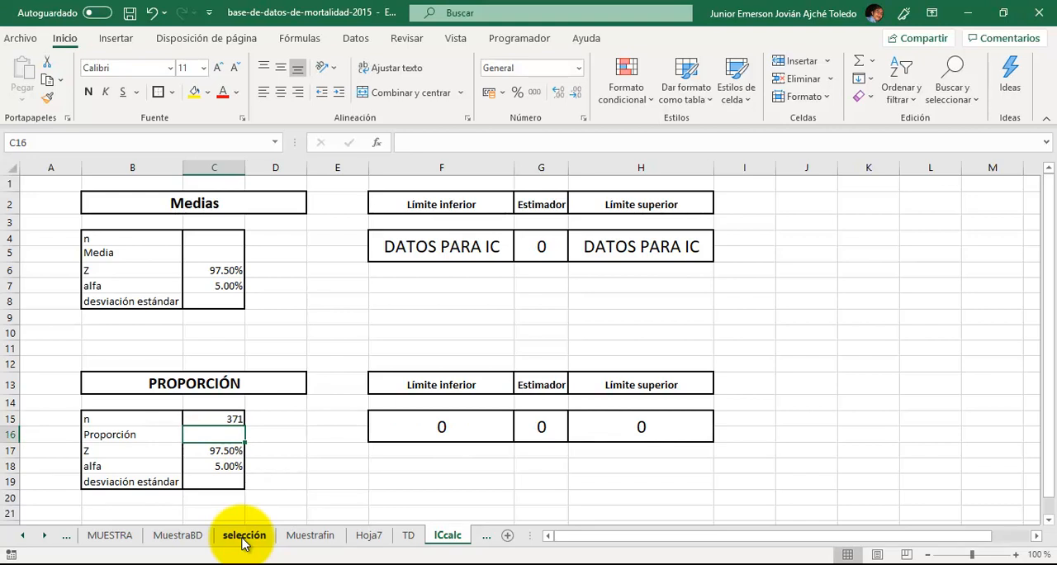
pyautogui.write('0')
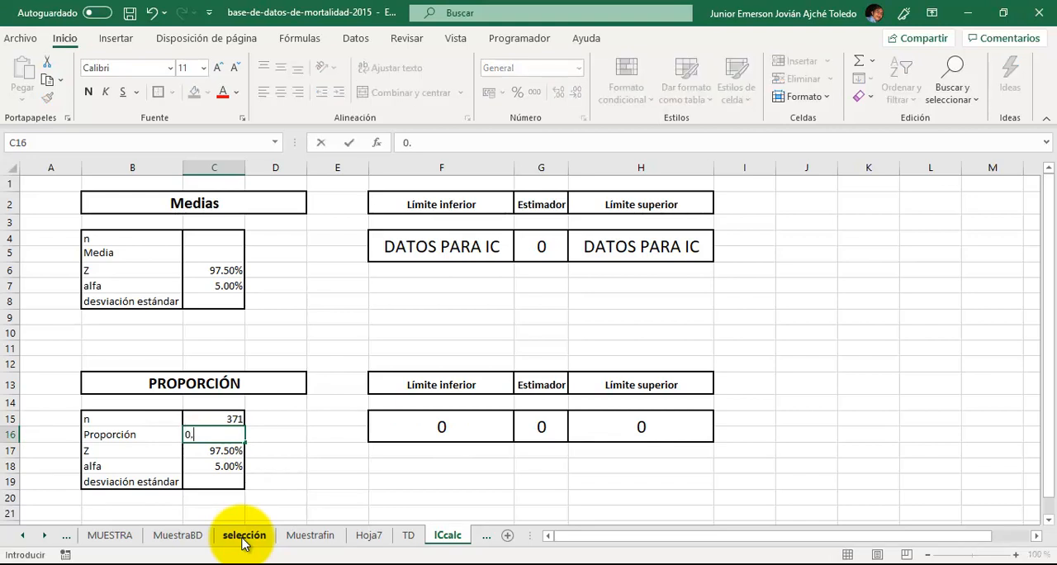
pyautogui.write('.57')
pyautogui.press('Return')
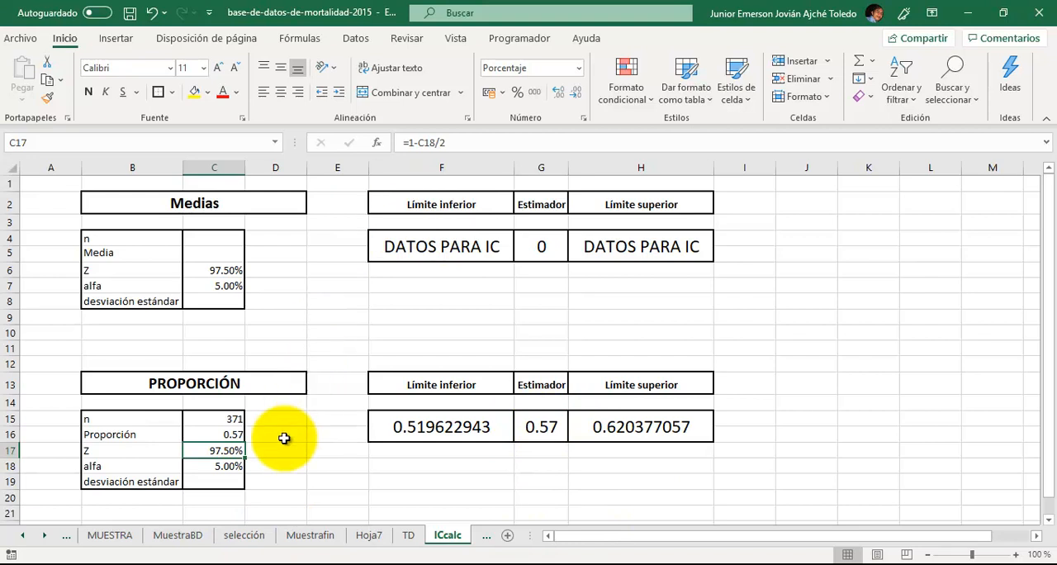
# - Format the Proporción value in C16 as a percentage
pyautogui.click(225, 434)
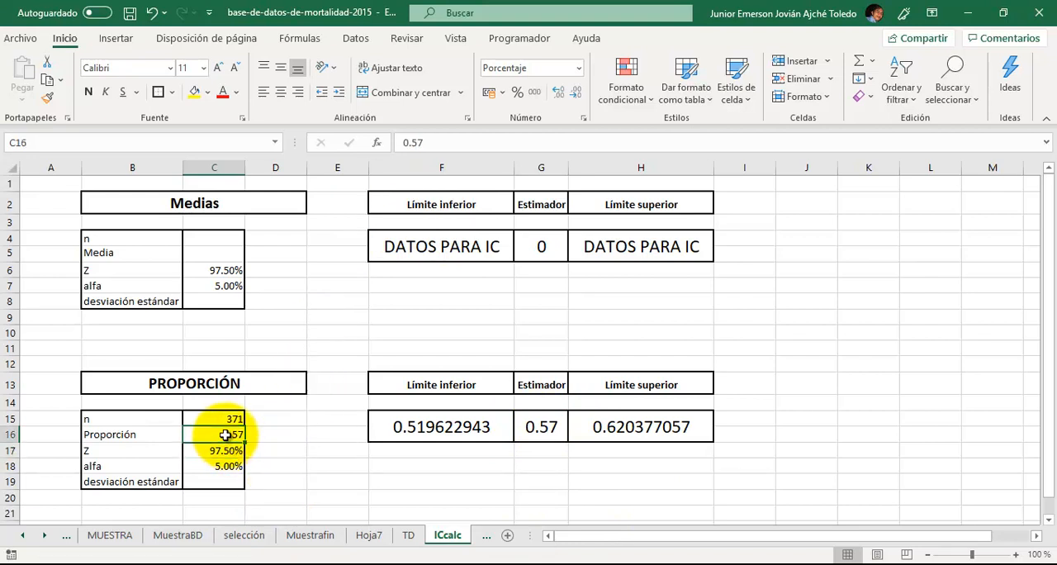
pyautogui.click(517, 92)
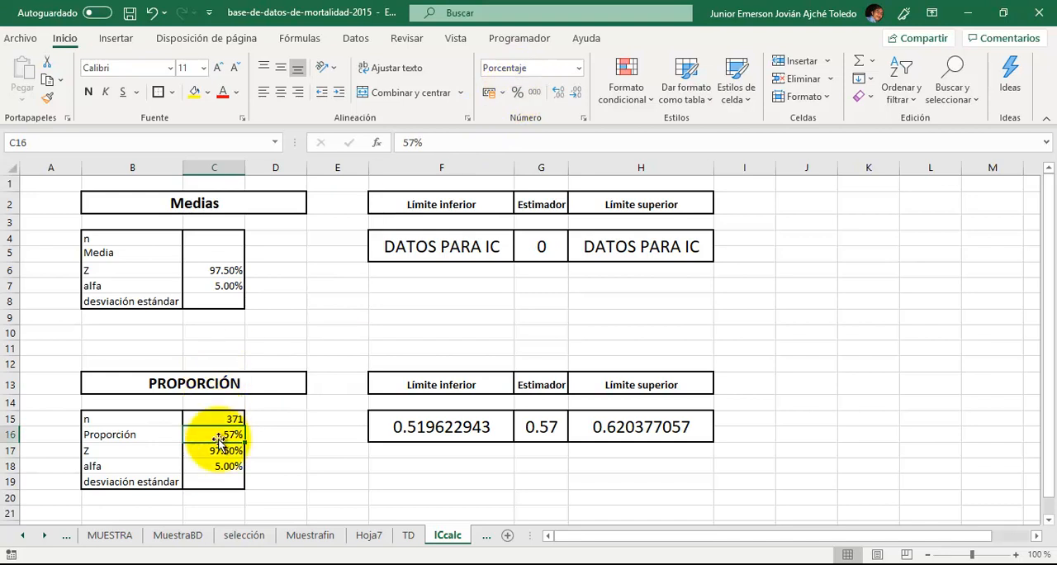
pyautogui.click(222, 485)
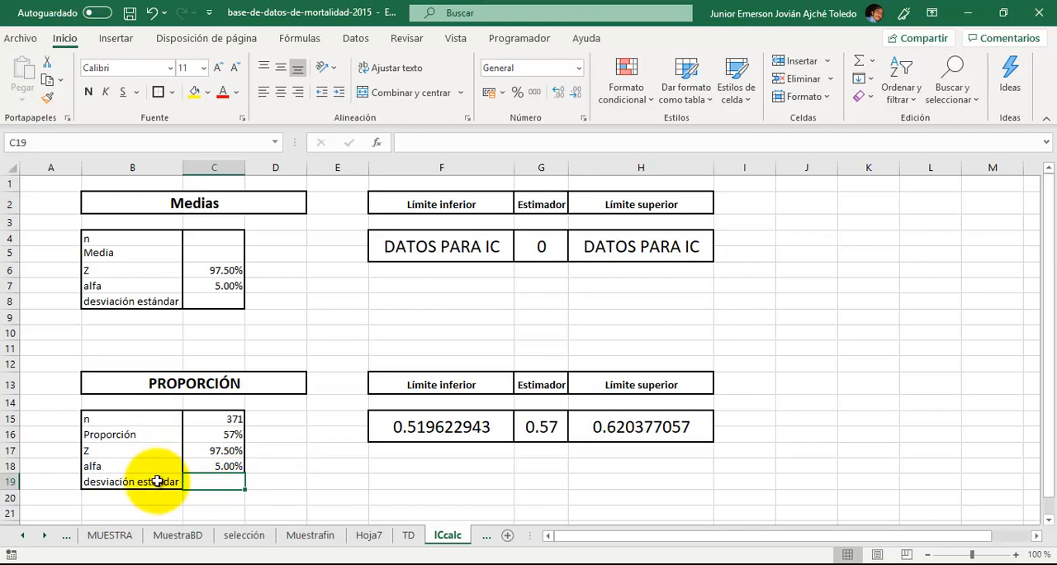
# - Reduce the decimals of the proportion's Límite inferior, Estimador and Límite superior results and format them as percentages
pyautogui.click(464, 438)
pyautogui.hotkey('shift', 'Right')
pyautogui.hotkey('shift', 'Right')
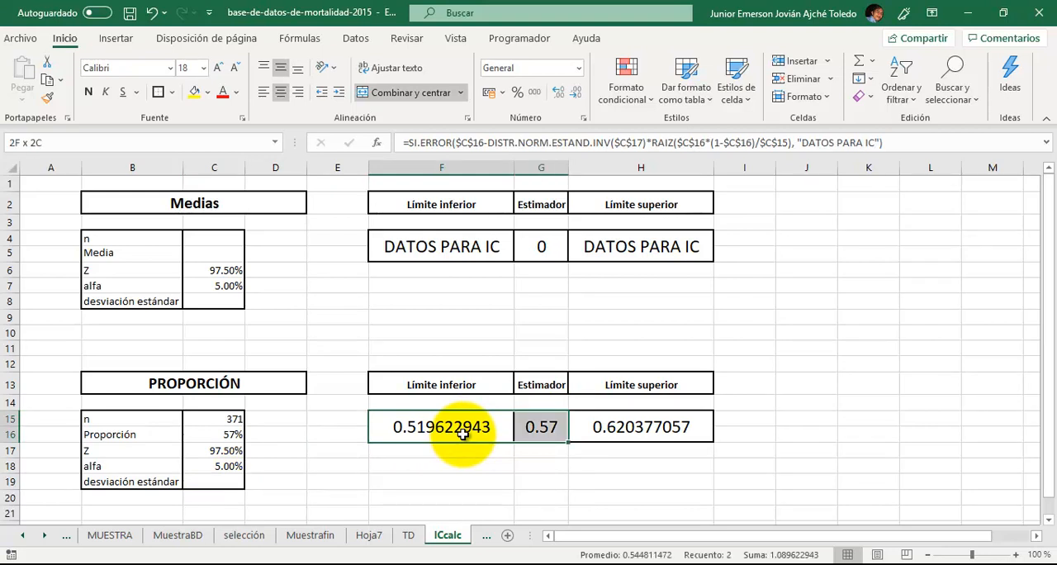
pyautogui.click(575, 93)
pyautogui.click(574, 94)
pyautogui.click(574, 94)
pyautogui.click(574, 94)
pyautogui.click(574, 94)
pyautogui.click(574, 94)
pyautogui.click(574, 94)
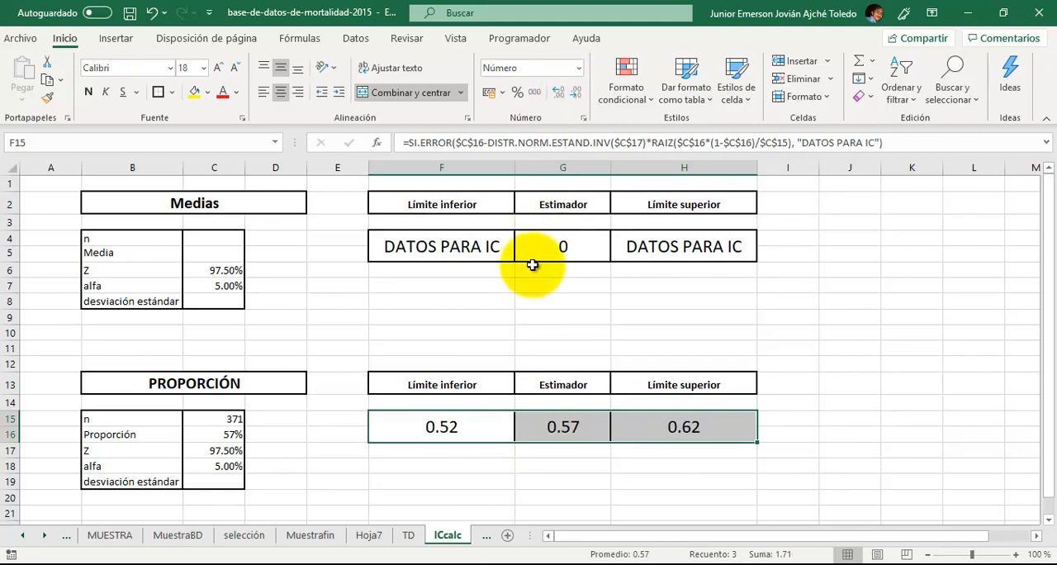
pyautogui.click(521, 95)
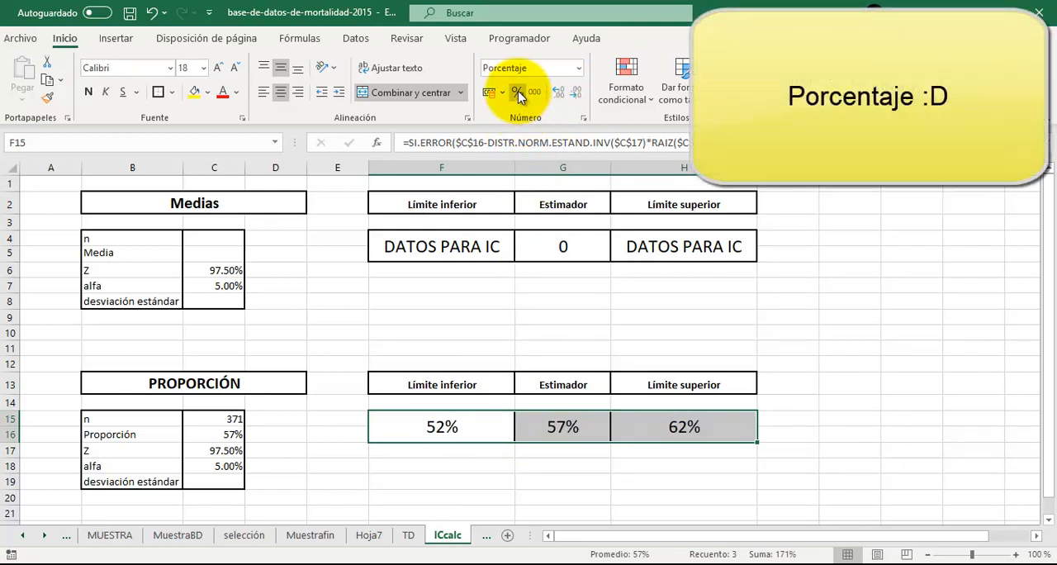
pyautogui.click(560, 453)
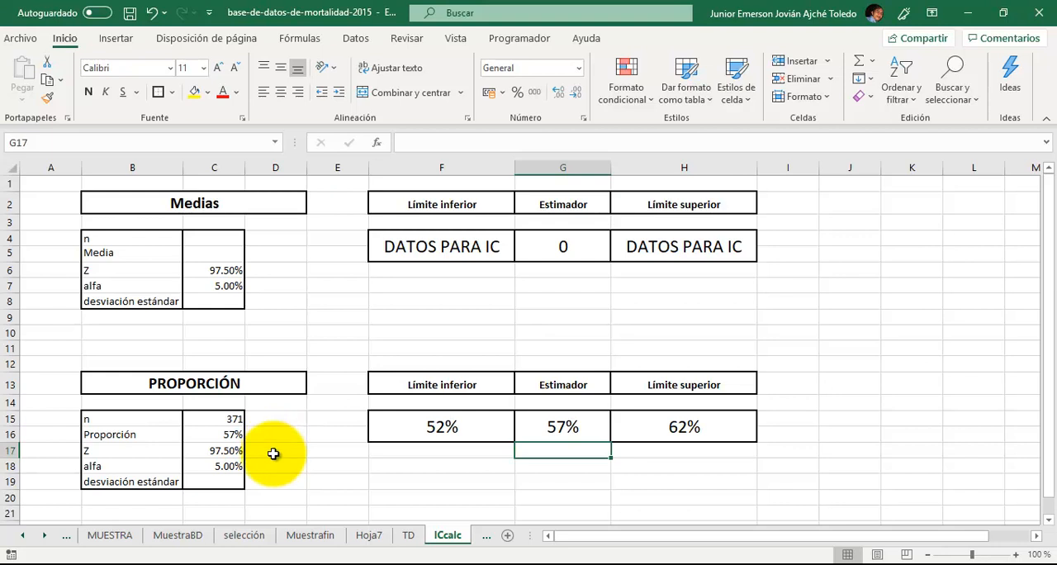
# - Fill the desviación estándar row of the PROPORCIÓN table, B19:C19, with black
pyautogui.moveTo(192, 479); pyautogui.dragTo(205, 477)
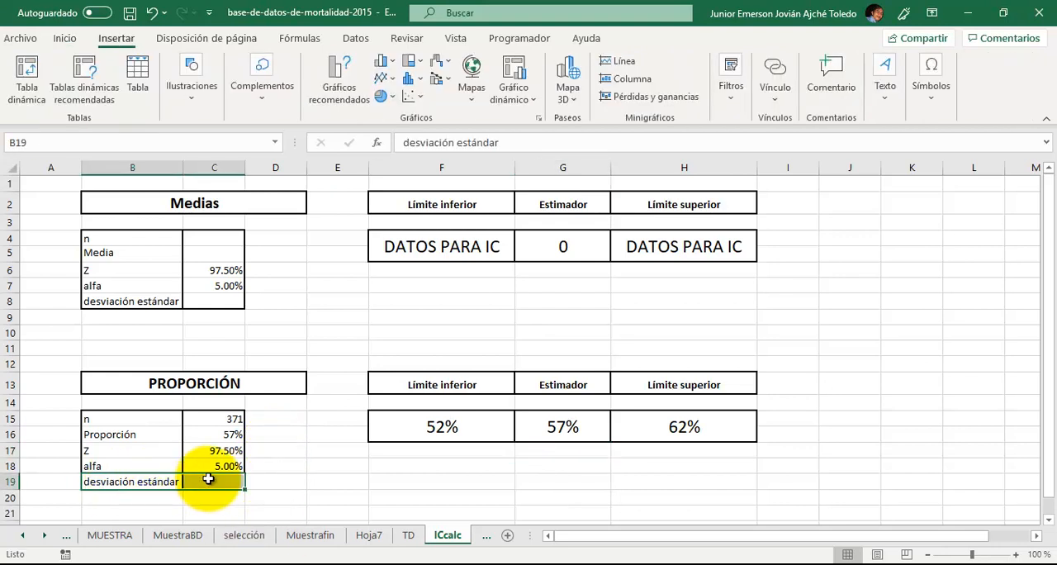
pyautogui.click(64, 39)
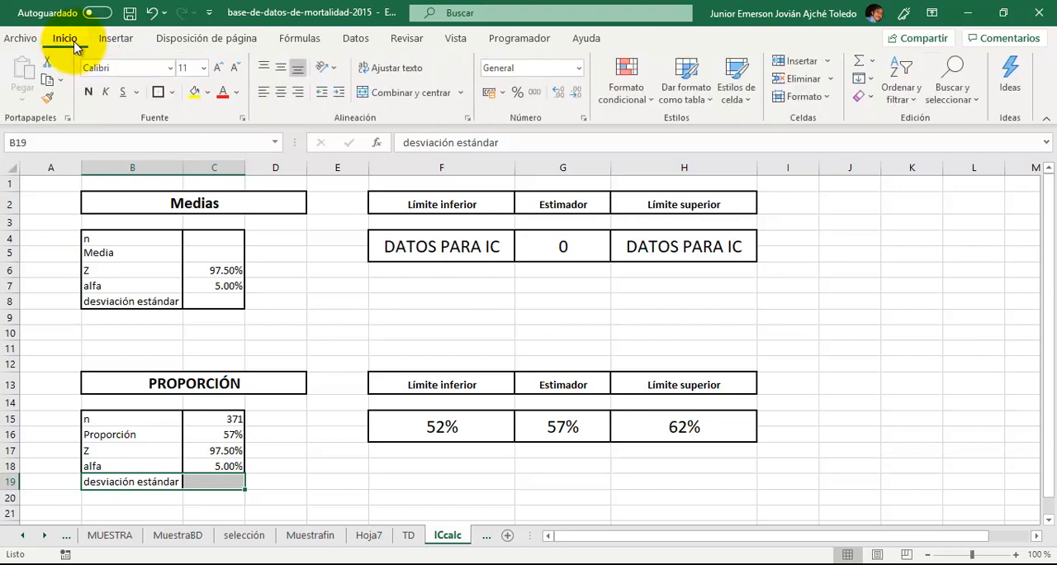
pyautogui.click(207, 92)
pyautogui.click(206, 137)
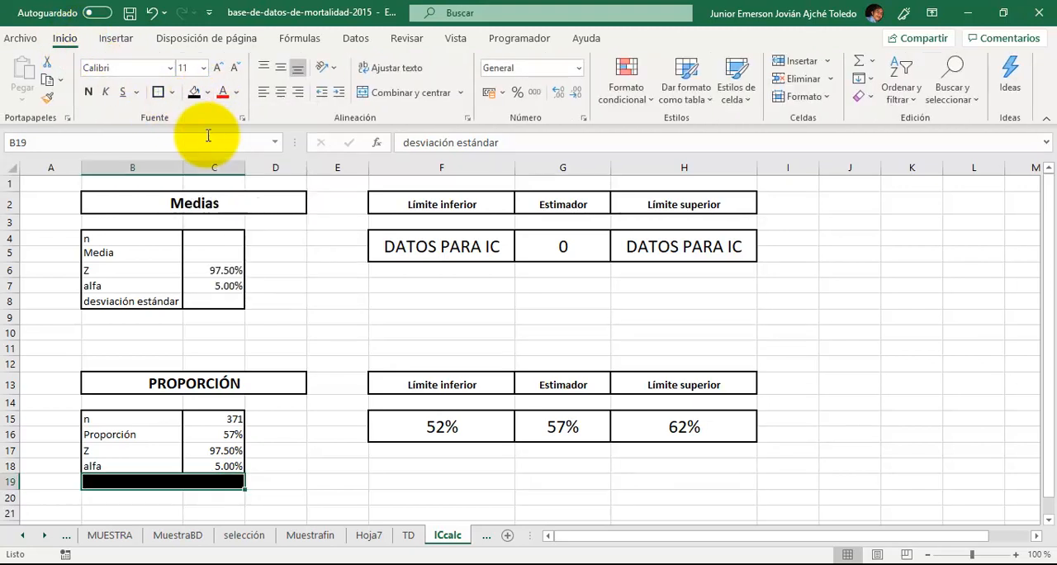
pyautogui.click(214, 300)
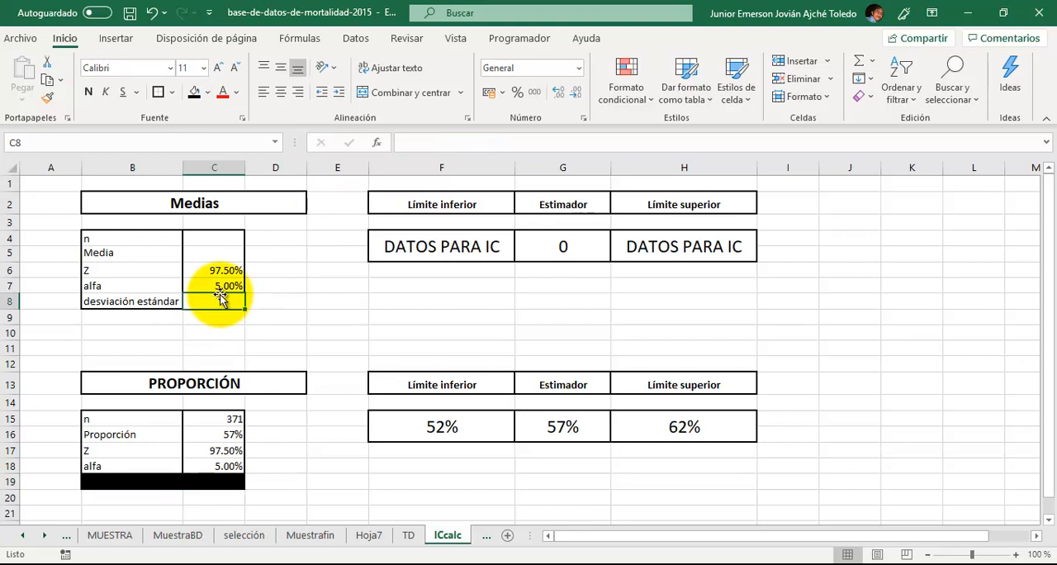
# - In the Hoja7 pivot table, remove Sexo del difunto(a) and Cuenta de no, and place Edad del difunto(a) in the values
pyautogui.click(370, 537)
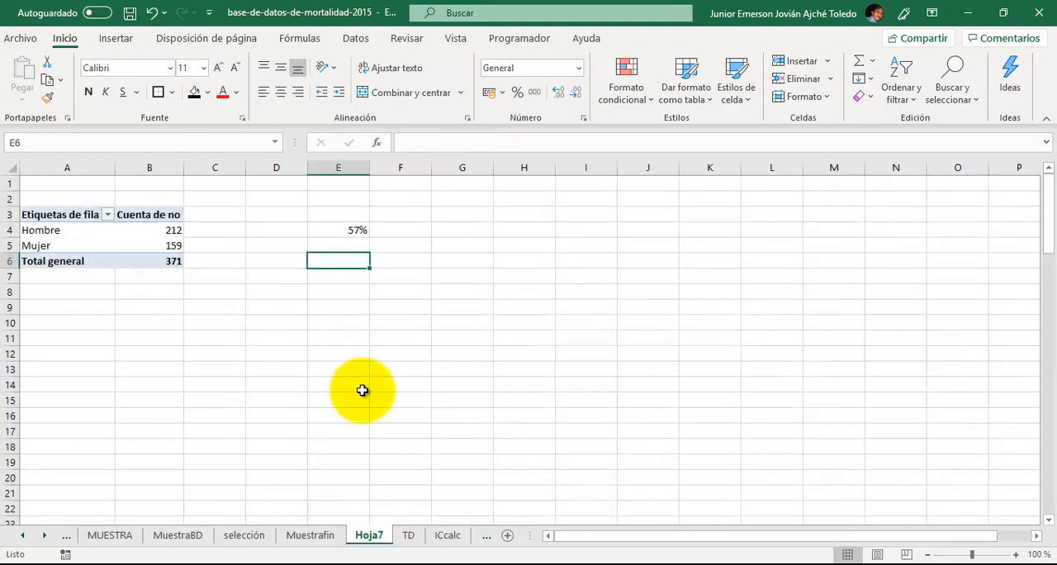
pyautogui.click(66, 219)
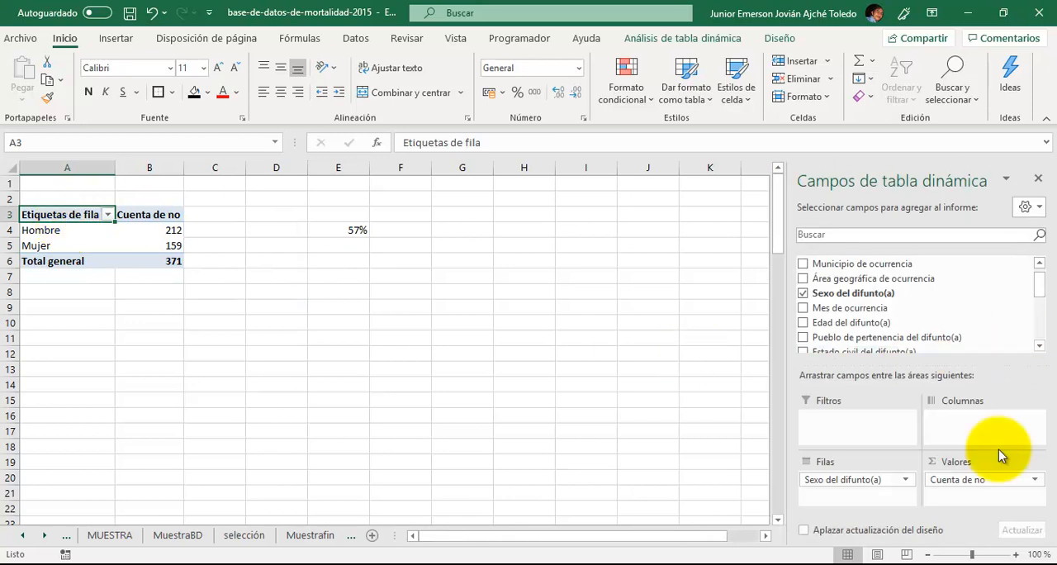
pyautogui.moveTo(963, 487); pyautogui.dragTo(896, 301)
pyautogui.moveTo(861, 479); pyautogui.dragTo(867, 306)
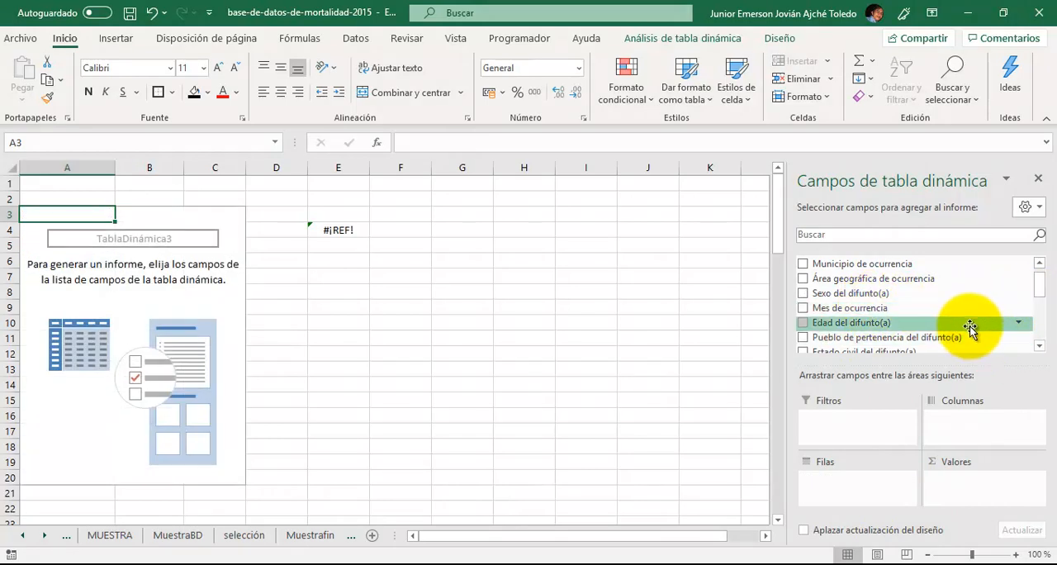
pyautogui.moveTo(968, 326); pyautogui.dragTo(956, 486)
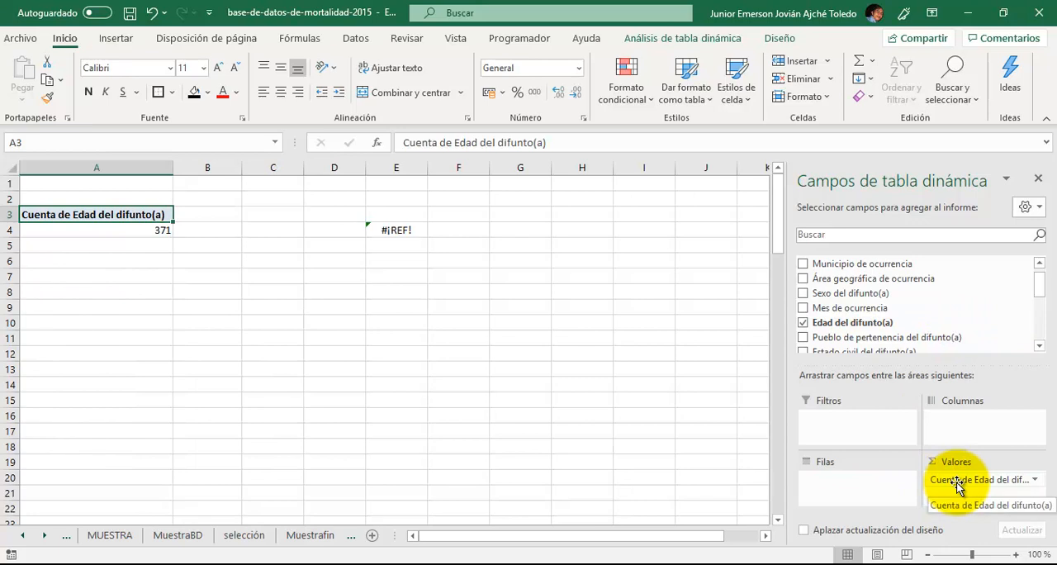
# - Summarize the Edad del difunto(a) values in the pivot table by Promedio
pyautogui.click(1037, 484)
pyautogui.click(987, 463)
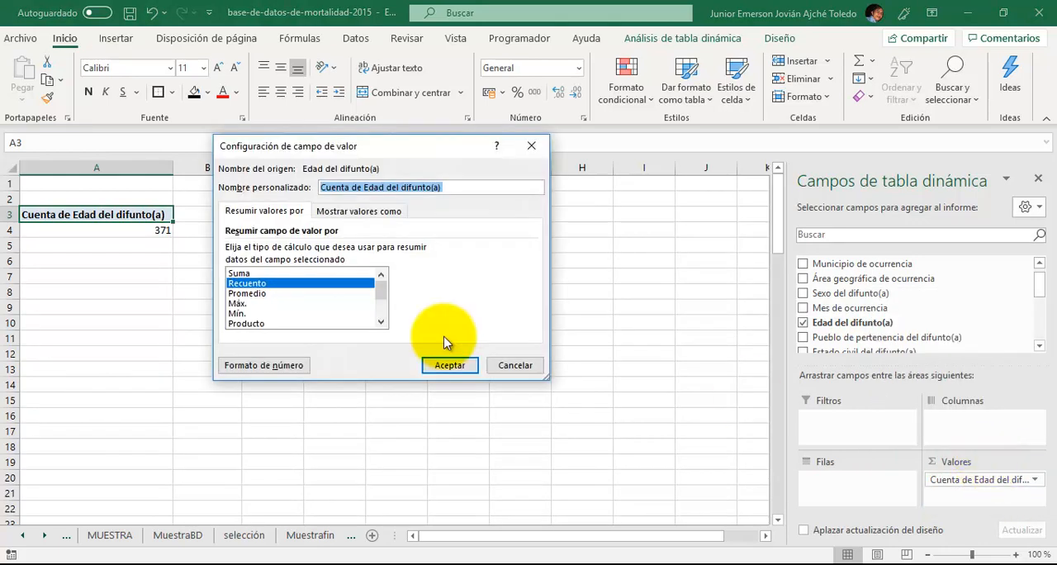
pyautogui.click(313, 295)
pyautogui.click(447, 365)
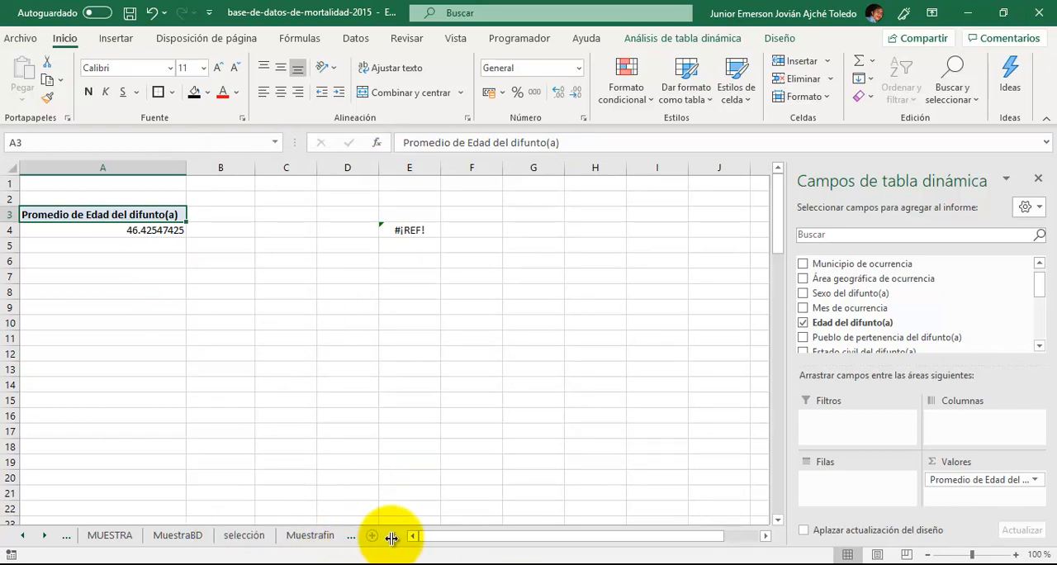
# - Enter 46.42 as the Media in C5 of the Medias table in the ICcalc sheet
pyautogui.moveTo(393, 537); pyautogui.dragTo(545, 537)
pyautogui.click(443, 538)
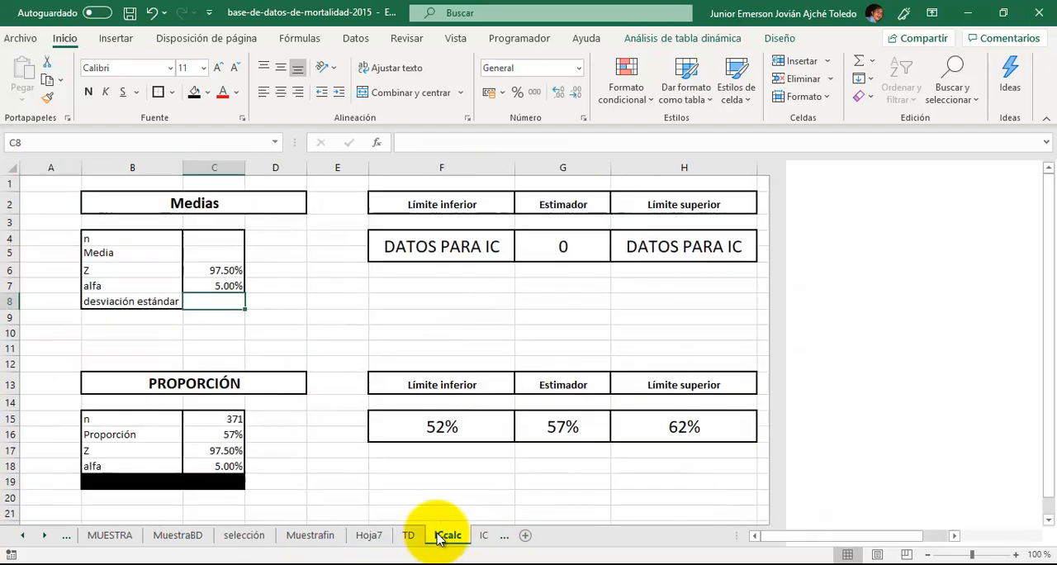
pyautogui.click(228, 254)
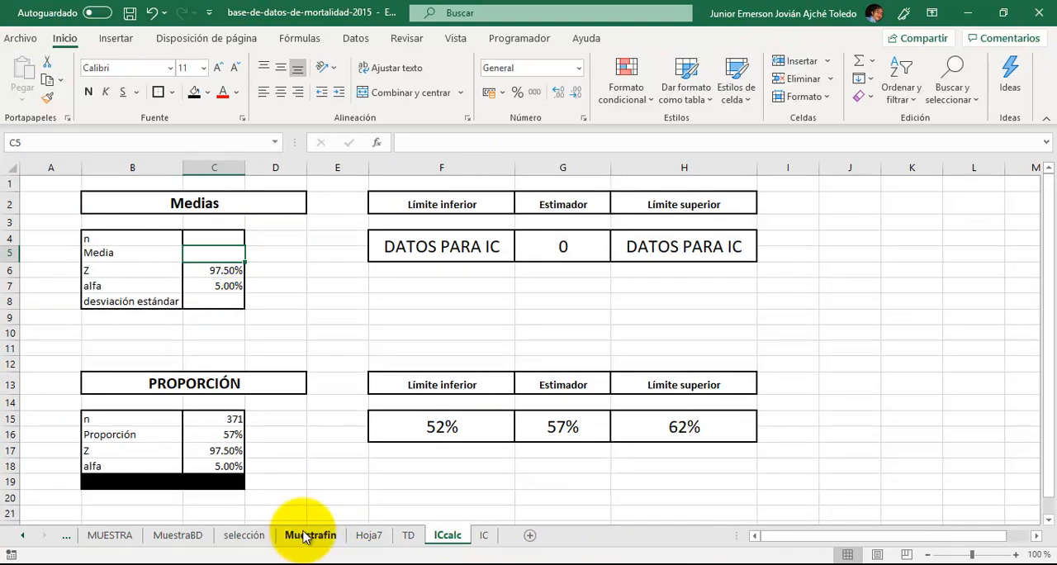
pyautogui.click(369, 536)
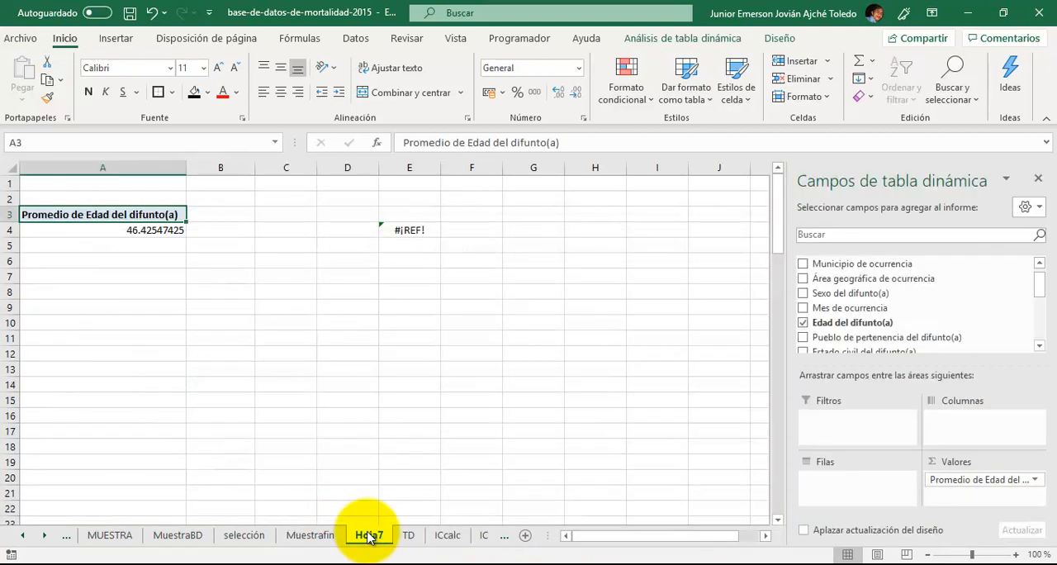
pyautogui.click(447, 535)
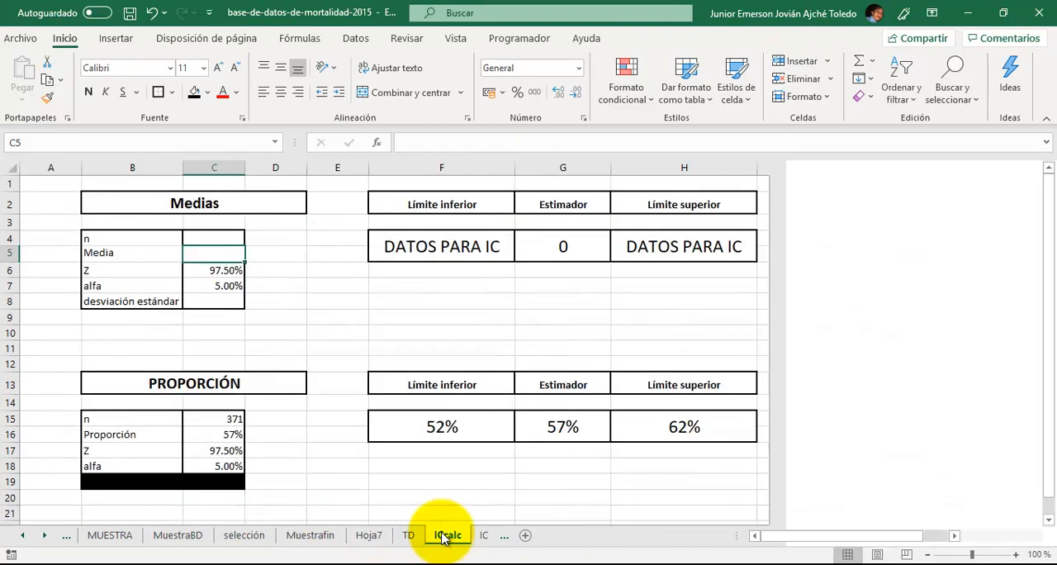
pyautogui.write('46.42')
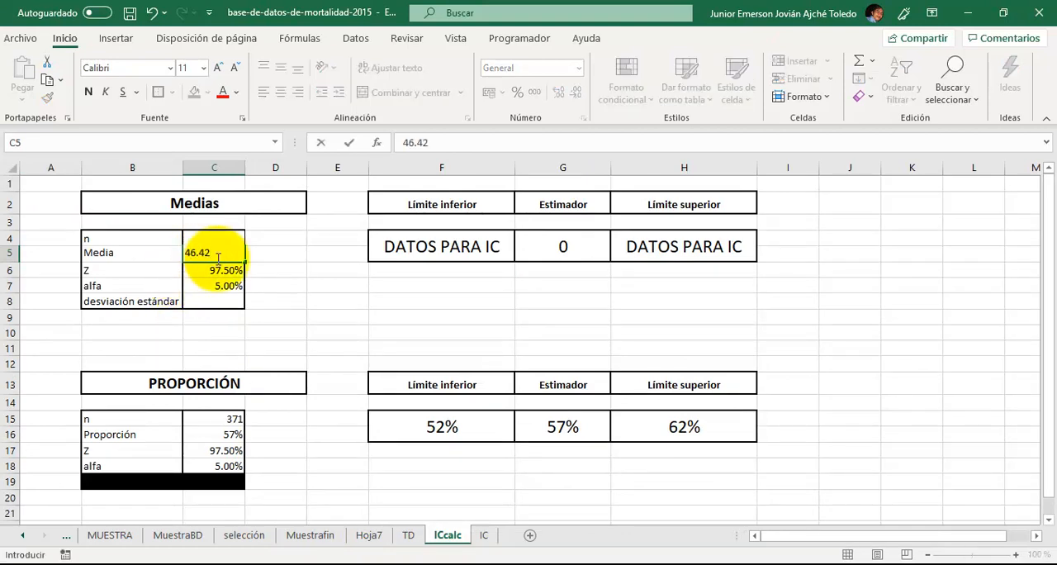
pyautogui.press('Return')
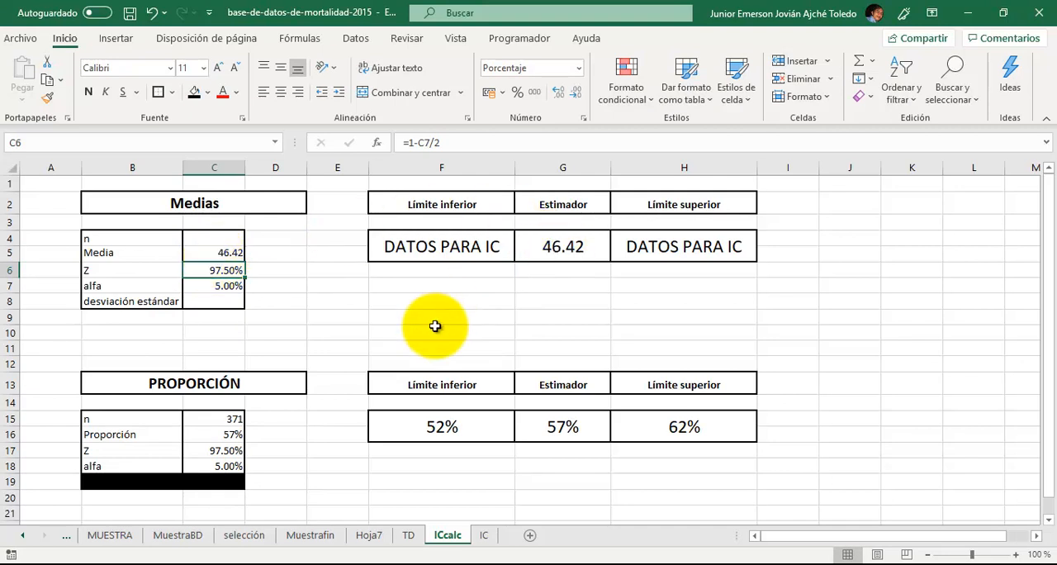
# - Enter 371 as n in C4 of the Medias table and move to the empty desviación estándar cell, C8
pyautogui.click(216, 242)
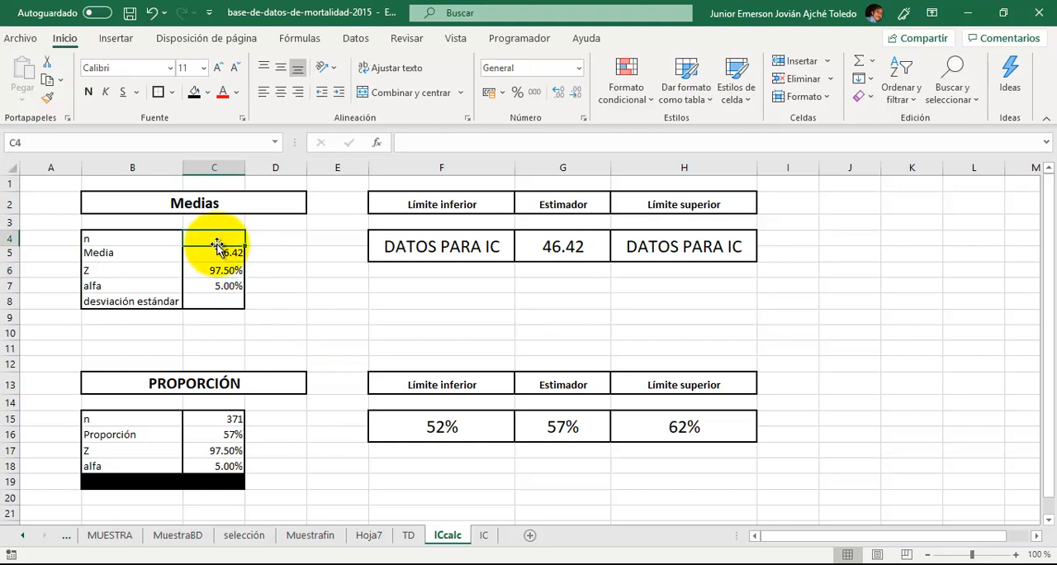
pyautogui.write('371')
pyautogui.press('Return')
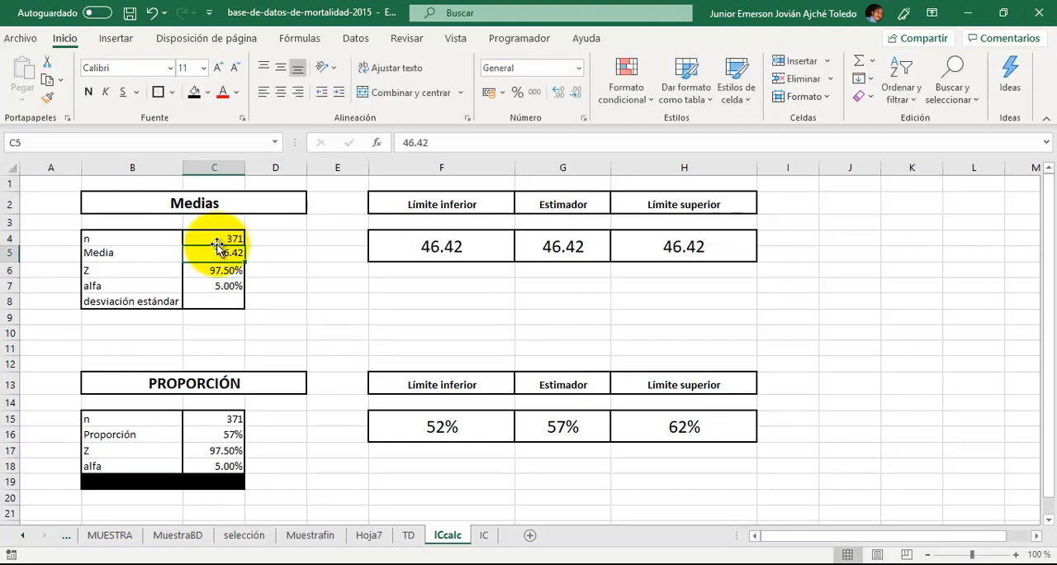
pyautogui.press('Down')
pyautogui.press('Down')
pyautogui.press('Up')
pyautogui.press('Down')
pyautogui.press('Down')
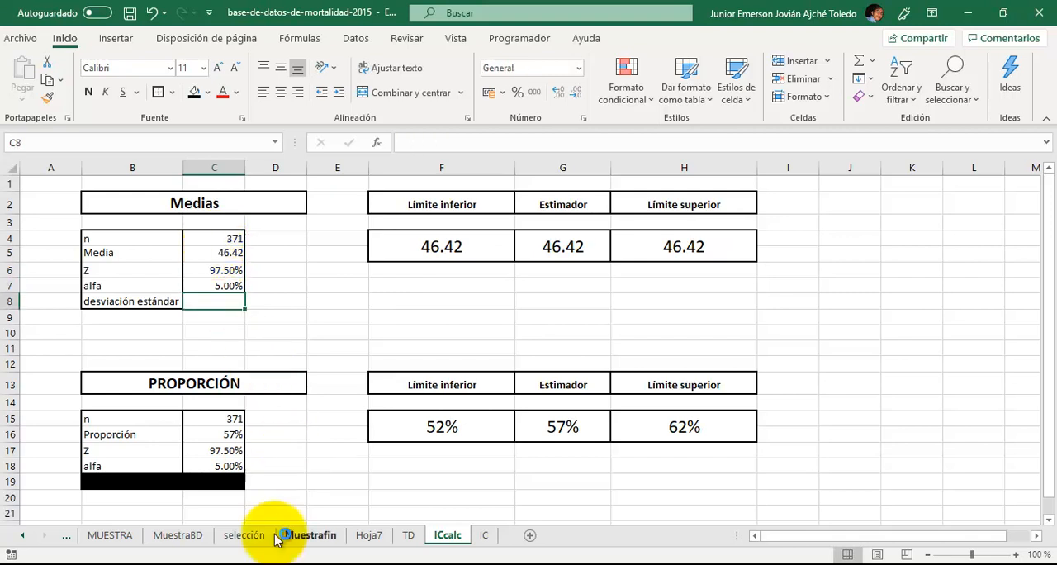
# - Change the Edad del difunto(a) summary in the Hoja7 pivot table to the sample standard deviation, Desvest
pyautogui.click(369, 536)
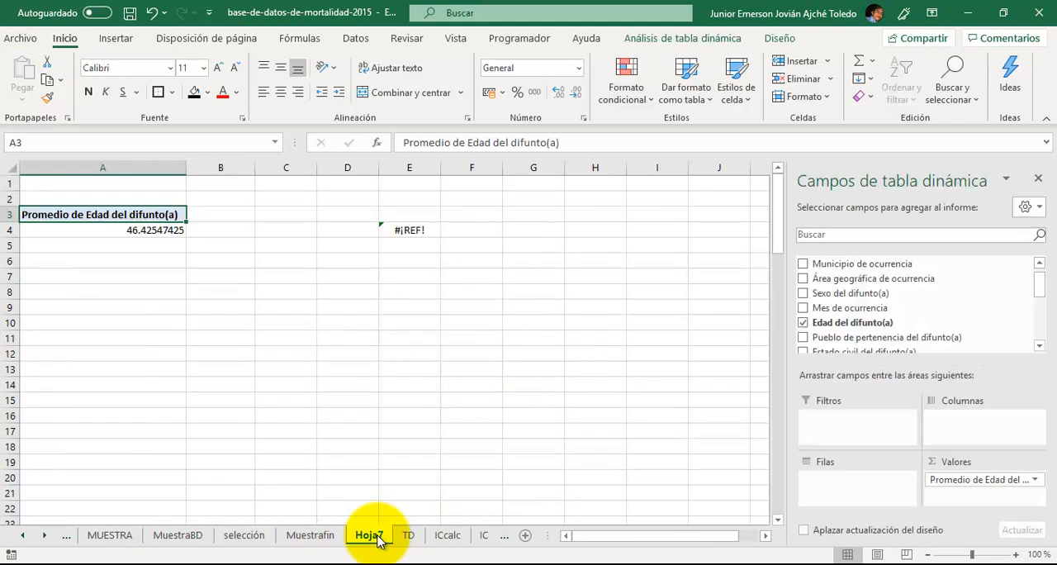
pyautogui.click(1035, 486)
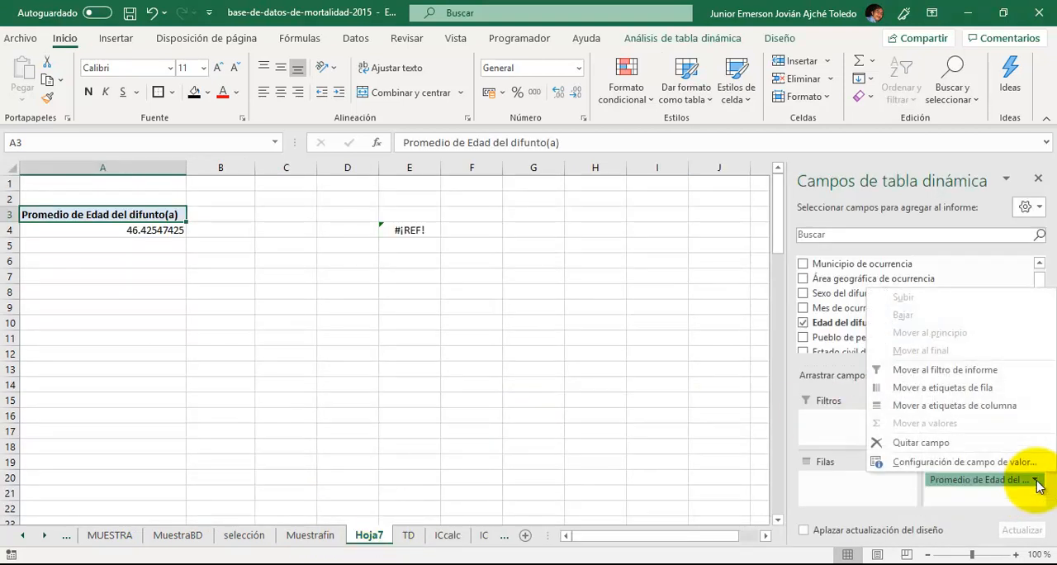
pyautogui.click(999, 461)
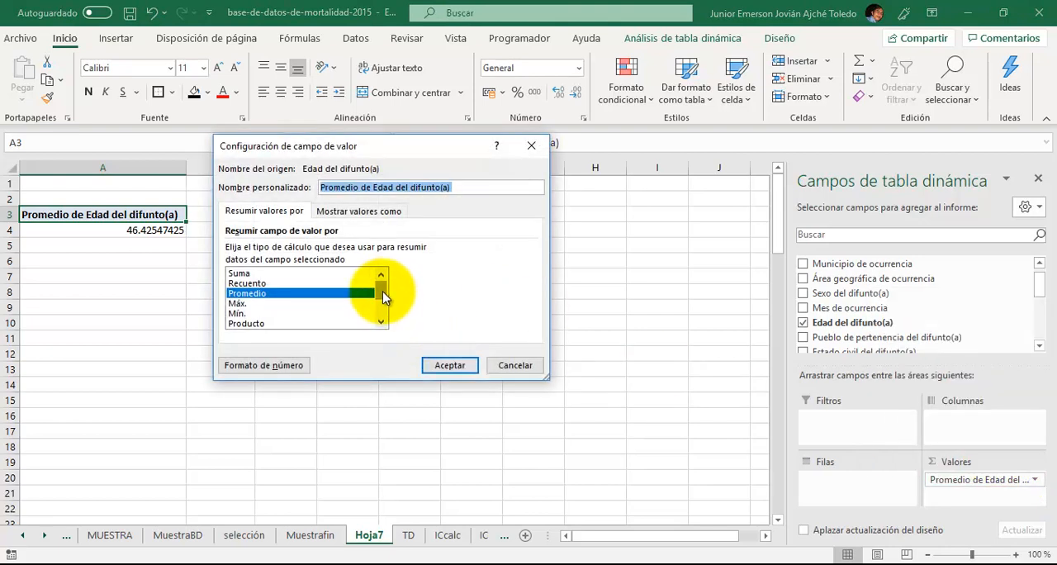
pyautogui.scroll(-2, 382, 294)
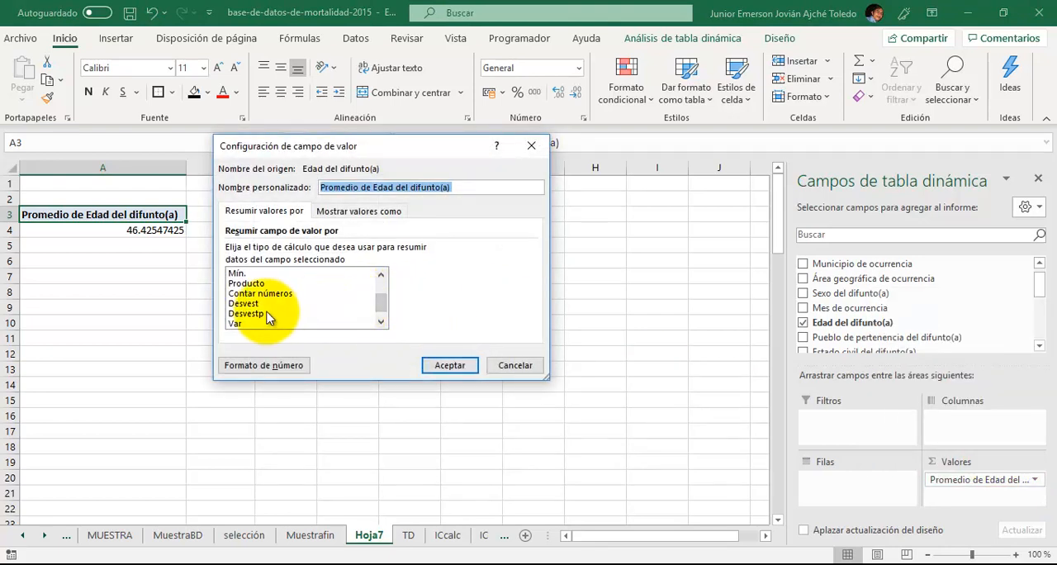
pyautogui.click(256, 303)
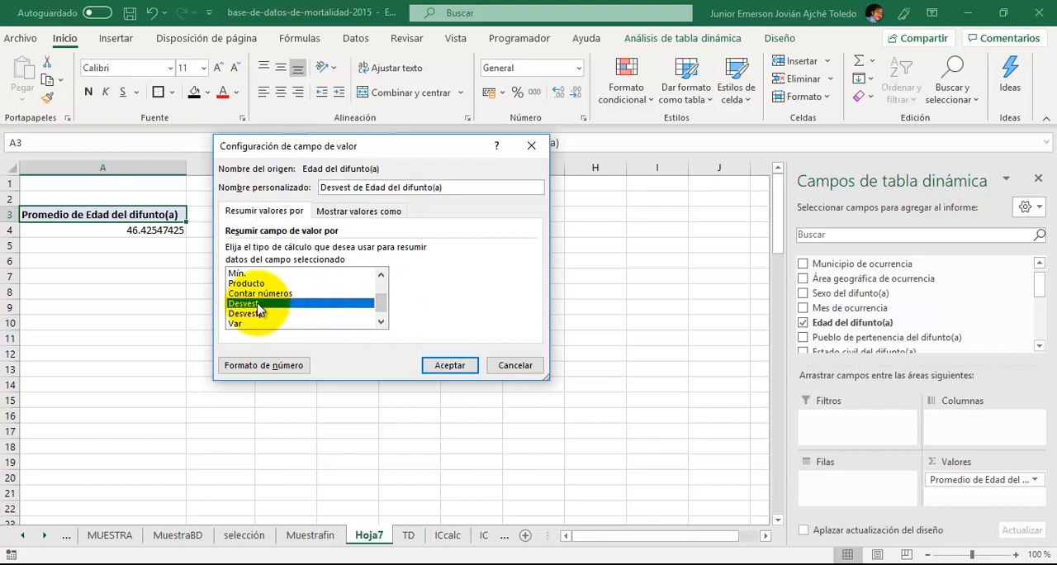
pyautogui.click(449, 365)
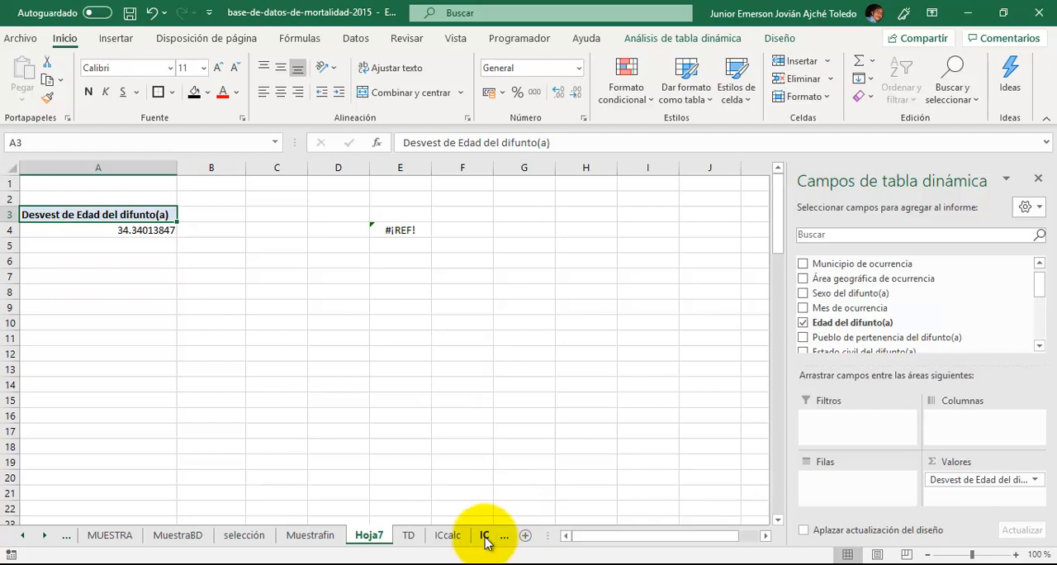
# - Enter 34.34 as the desviación estándar in C8 of the Medias table in the ICcalc sheet
pyautogui.click(445, 537)
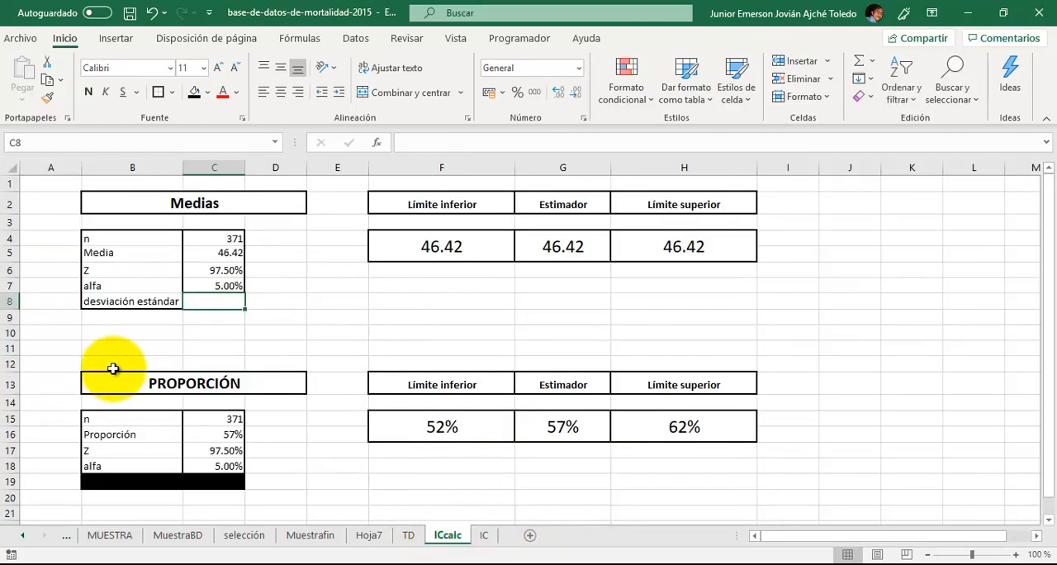
pyautogui.write('42')
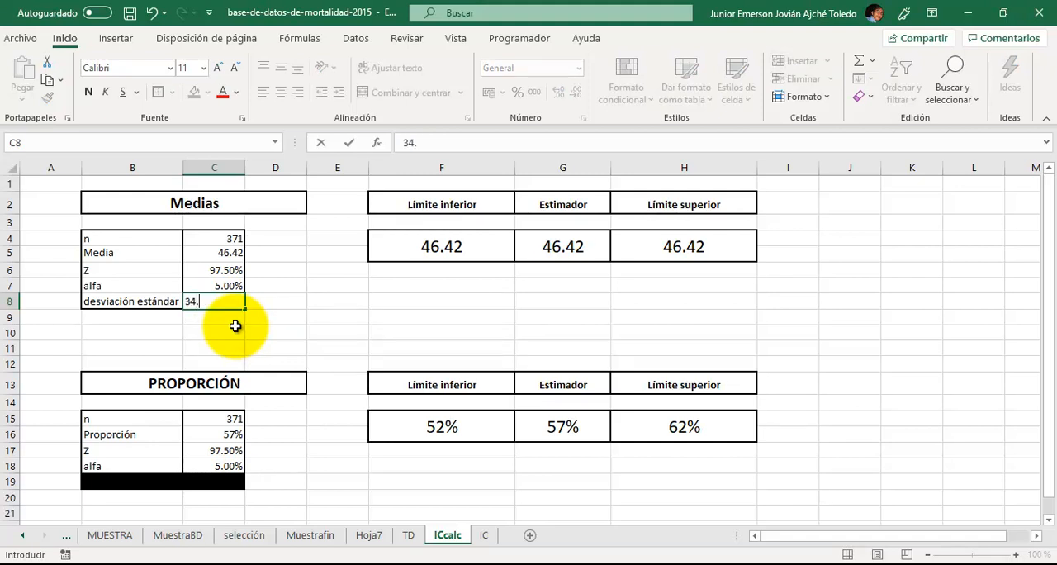
pyautogui.press('Return')
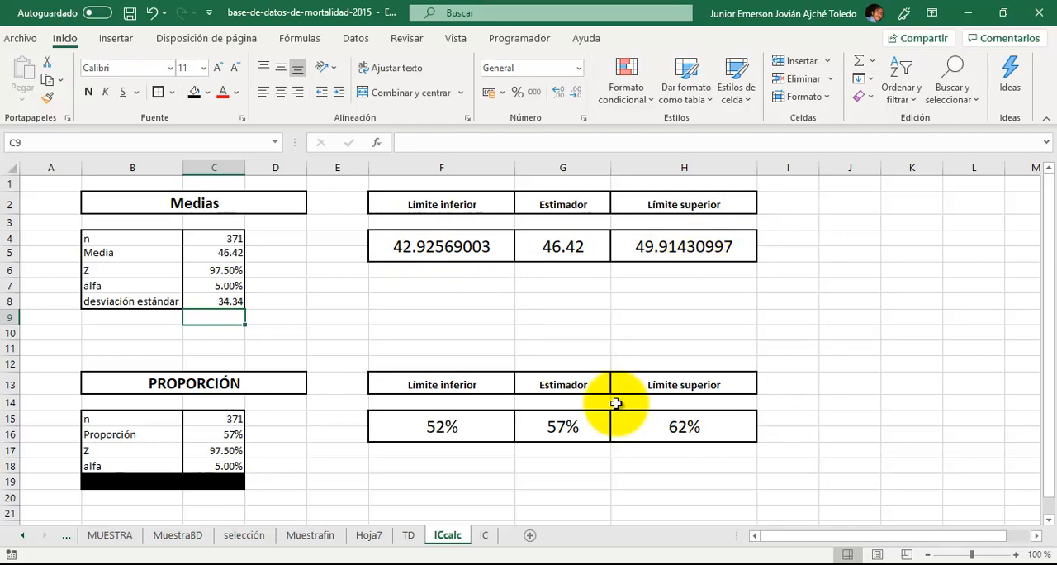
# - Try an alfa of 1% in C7 of the Medias table and restore it to 5%
pyautogui.click(219, 287)
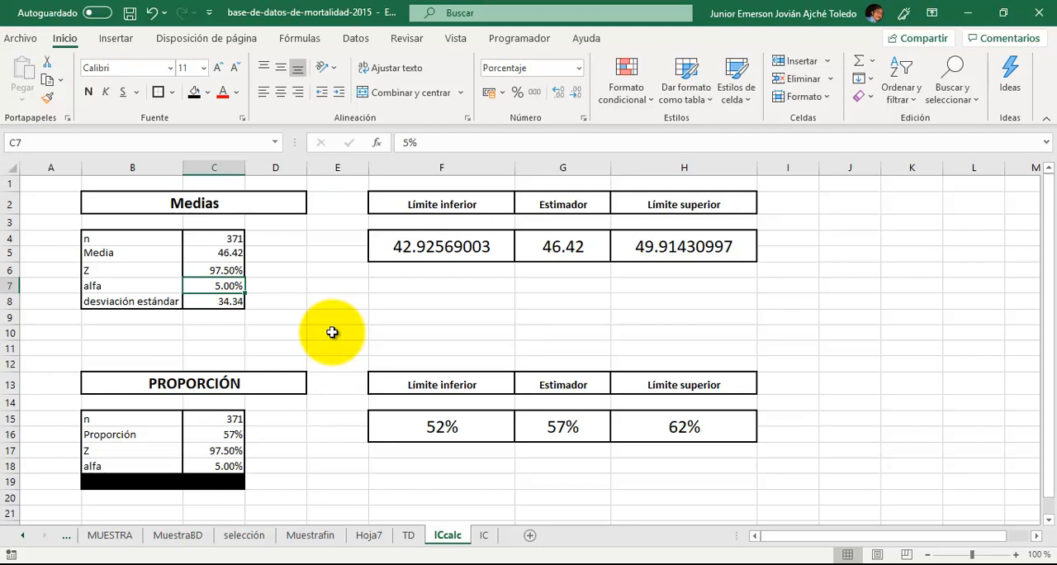
pyautogui.write('1')
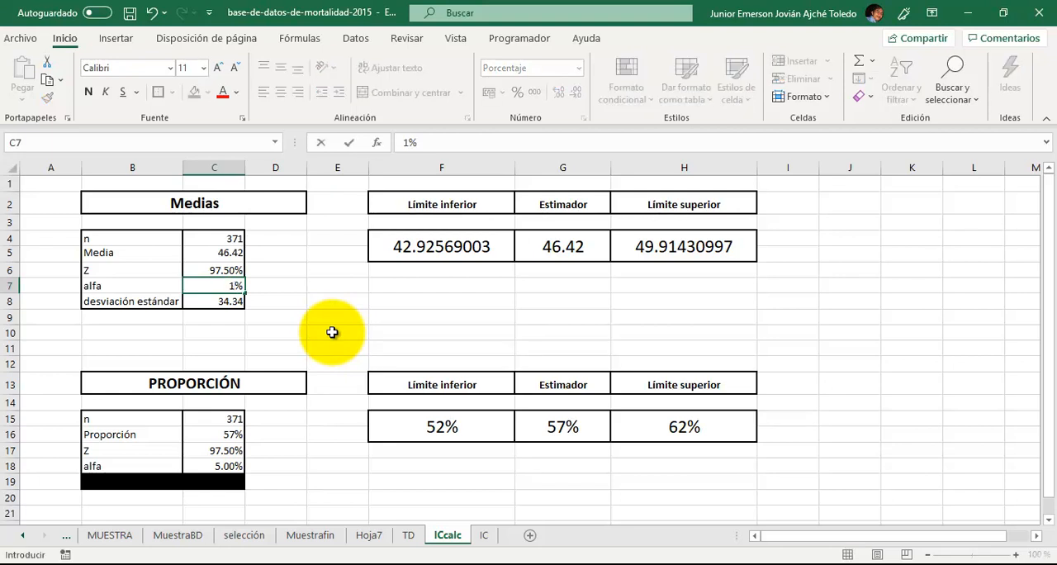
pyautogui.press('Return')
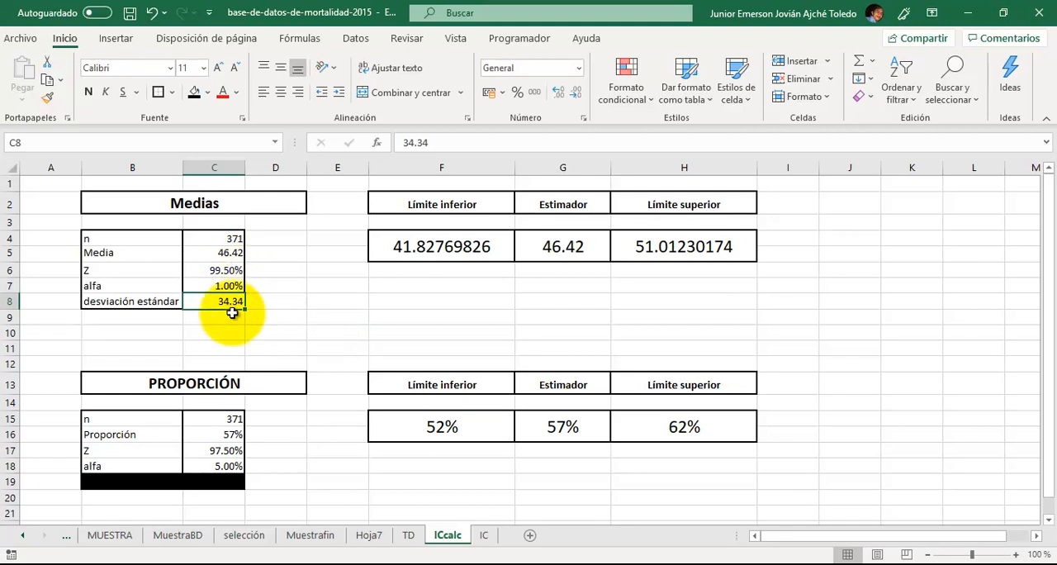
pyautogui.click(224, 287)
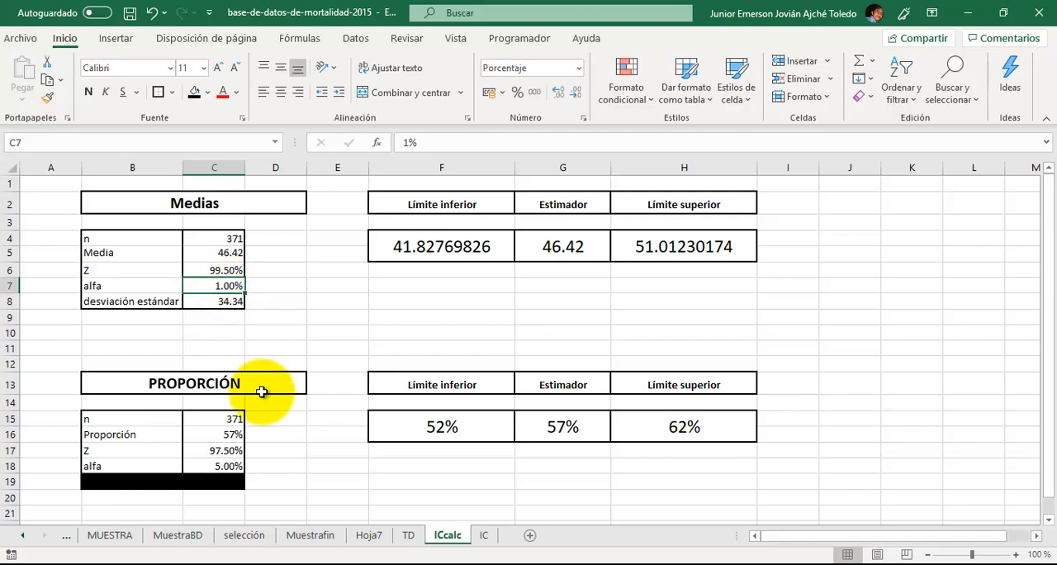
pyautogui.write('5')
pyautogui.press('Return')
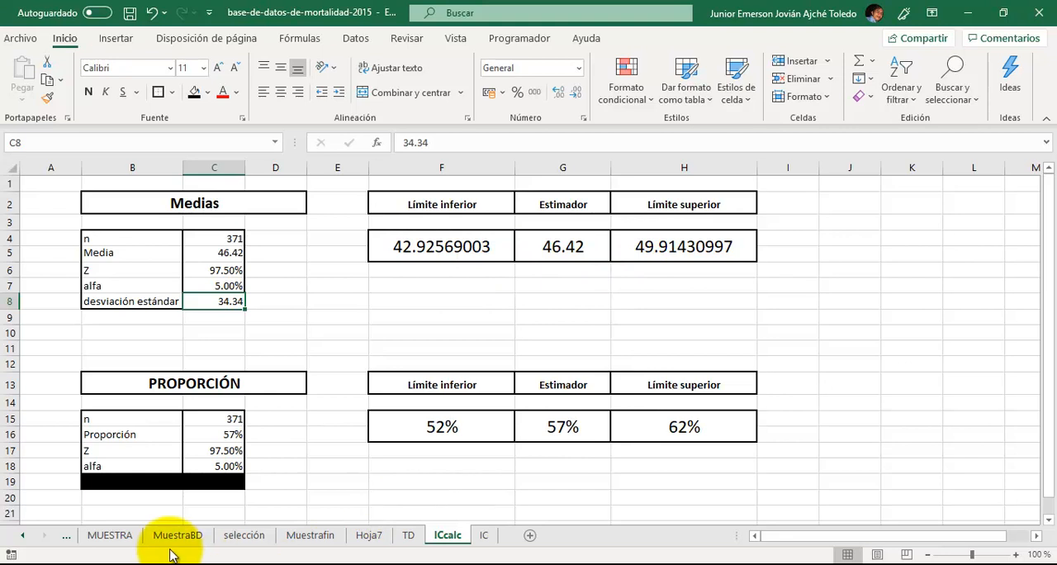
# - Insert an empty row above the column headings in the BD sheet
pyautogui.click(69, 545)
pyautogui.click(12, 208)
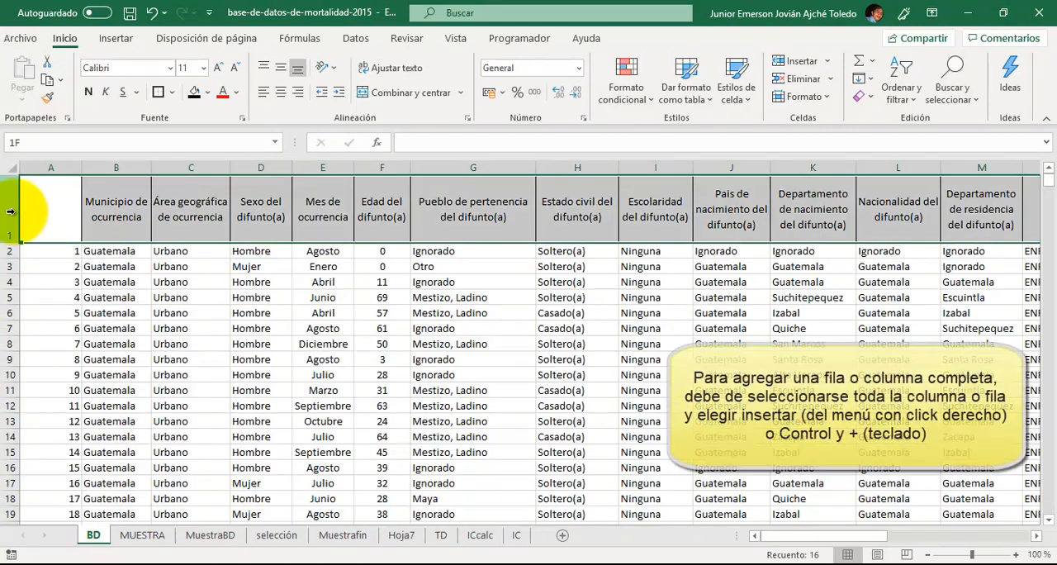
pyautogui.hotkey('ctrl', '+')
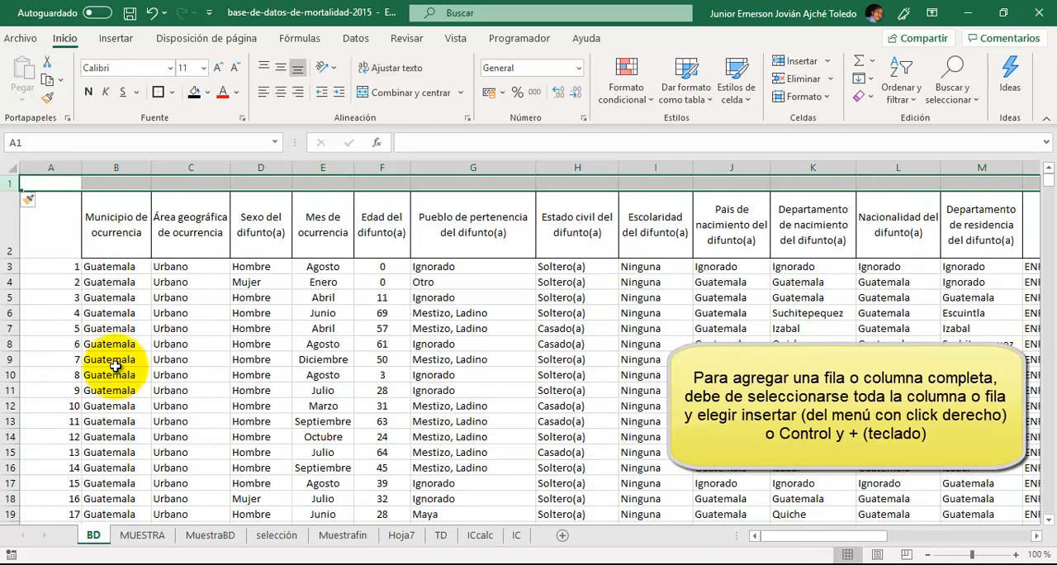
# - Calculate the average age of the whole database in F1 with =PROMEDIO(F3:F3002)
pyautogui.press('Right')
pyautogui.press('Right')
pyautogui.press('Right')
pyautogui.press('Right')
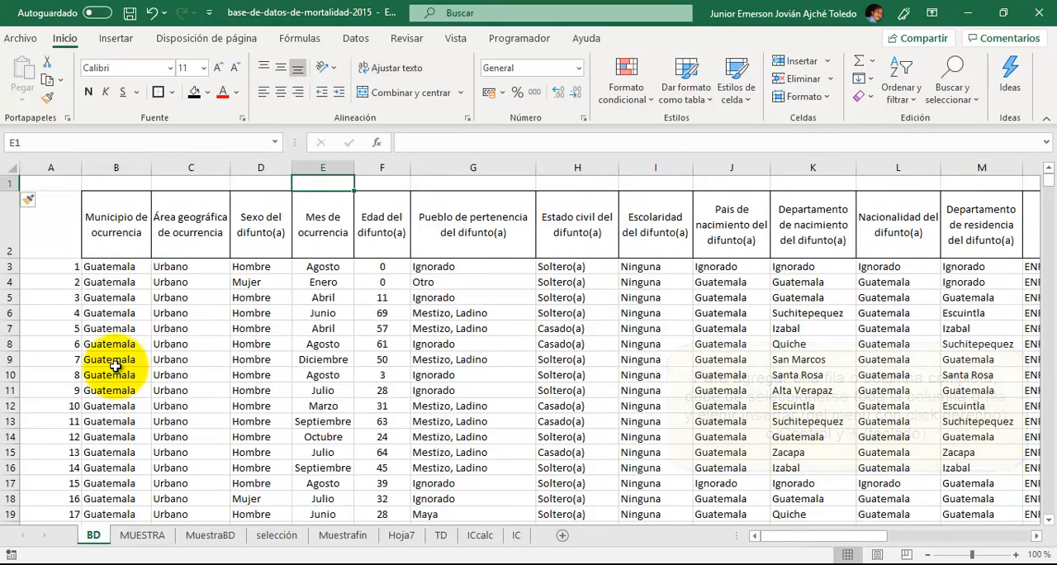
pyautogui.press('Right')
pyautogui.write('=PRO')
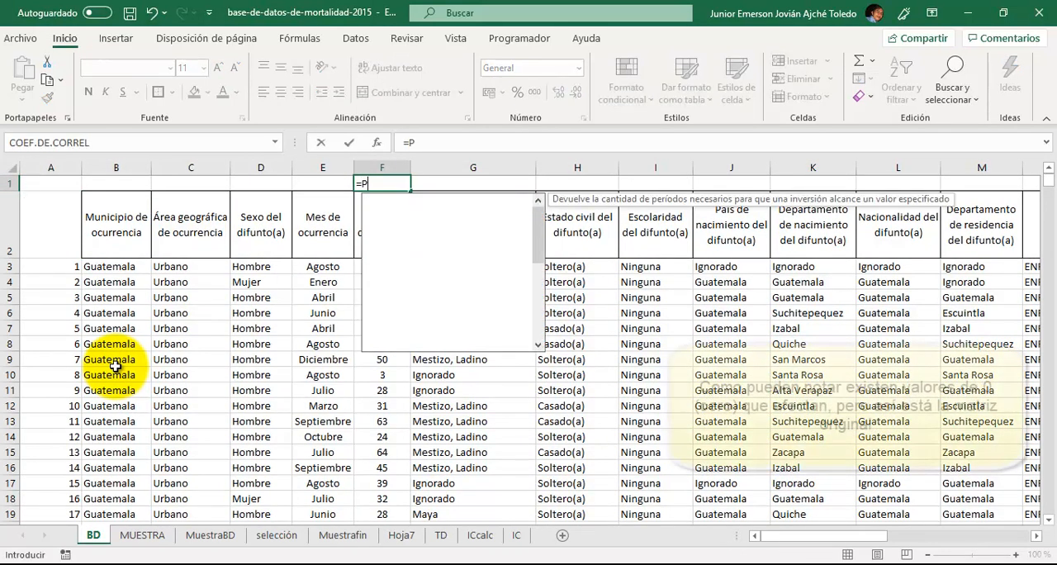
pyautogui.press('Tab')
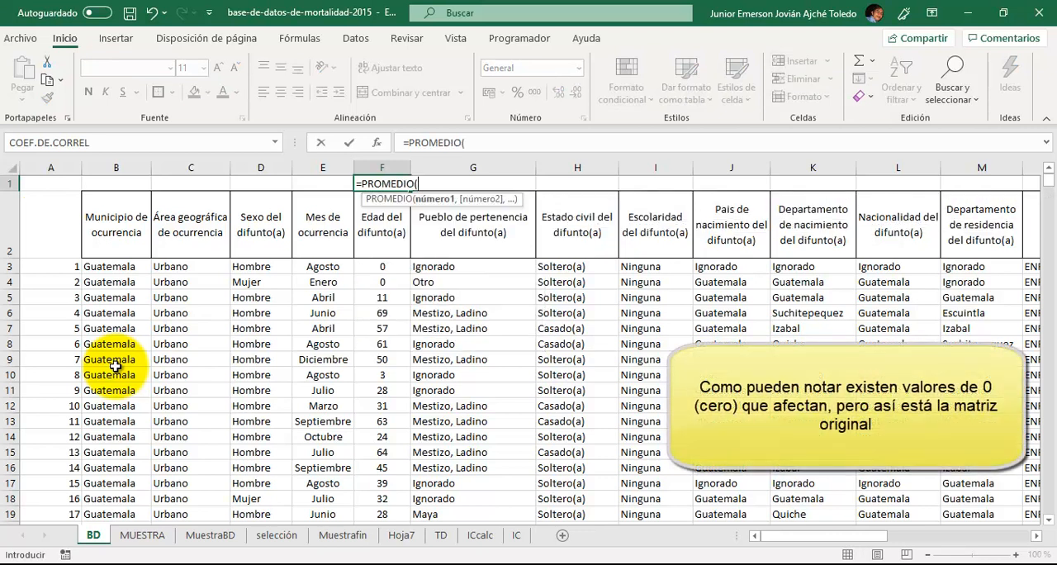
pyautogui.press('Down')
pyautogui.press('Down')
pyautogui.press('Down')
pyautogui.press('Up')
pyautogui.hotkey('ctrl', 'shift', 'Down')
pyautogui.write(')')
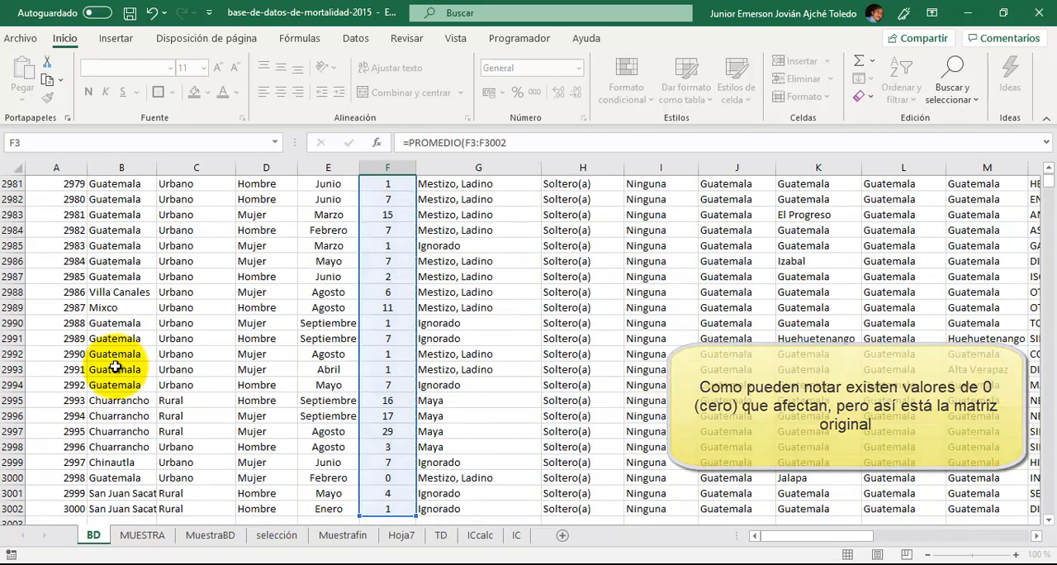
pyautogui.hotkey('ctrl', 'Return')
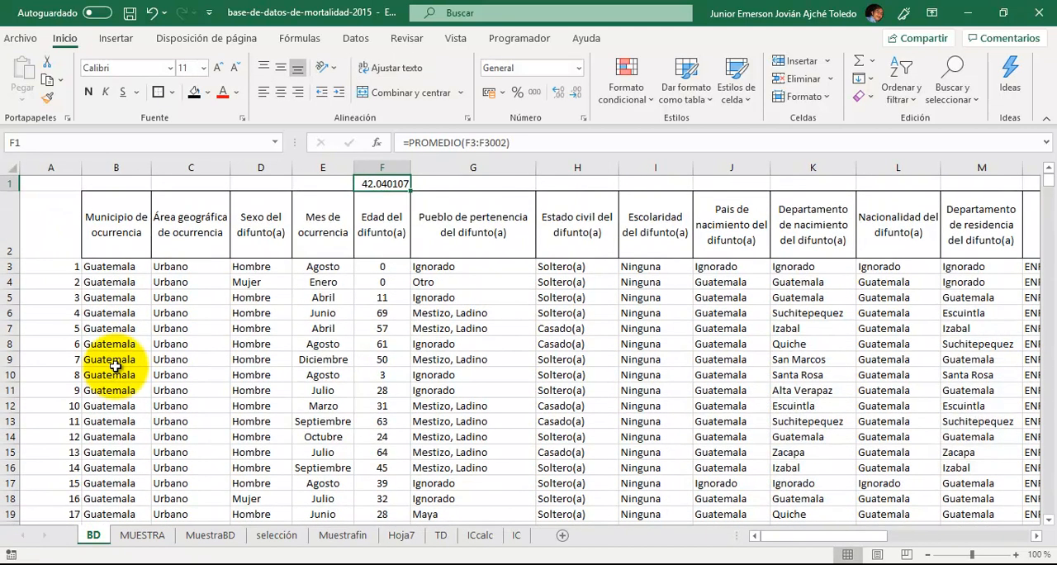
# - Compare the Medias confidence limits in ICcalc with the average age in F1 of the BD sheet
pyautogui.click(481, 537)
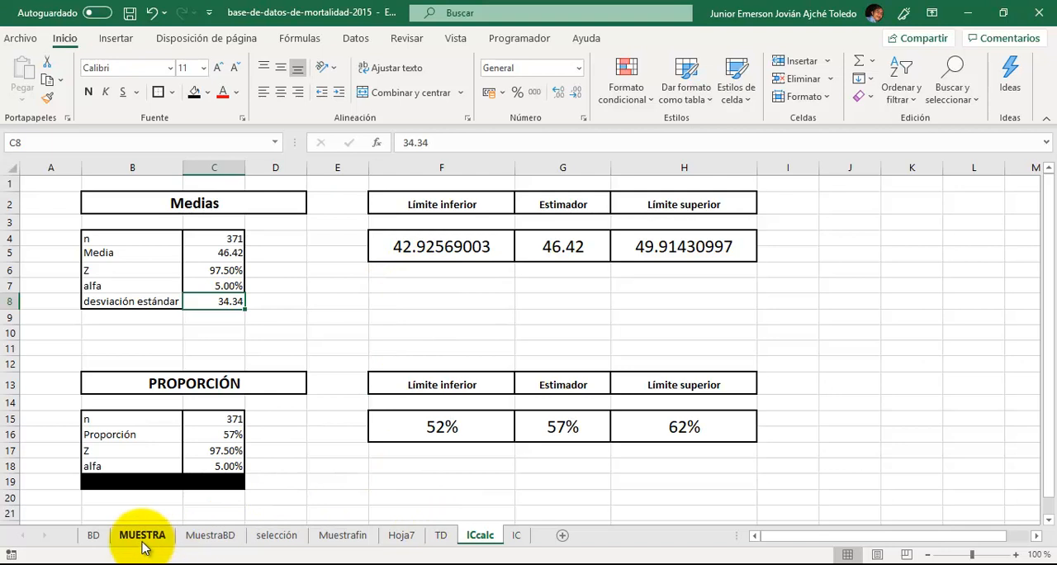
pyautogui.click(94, 538)
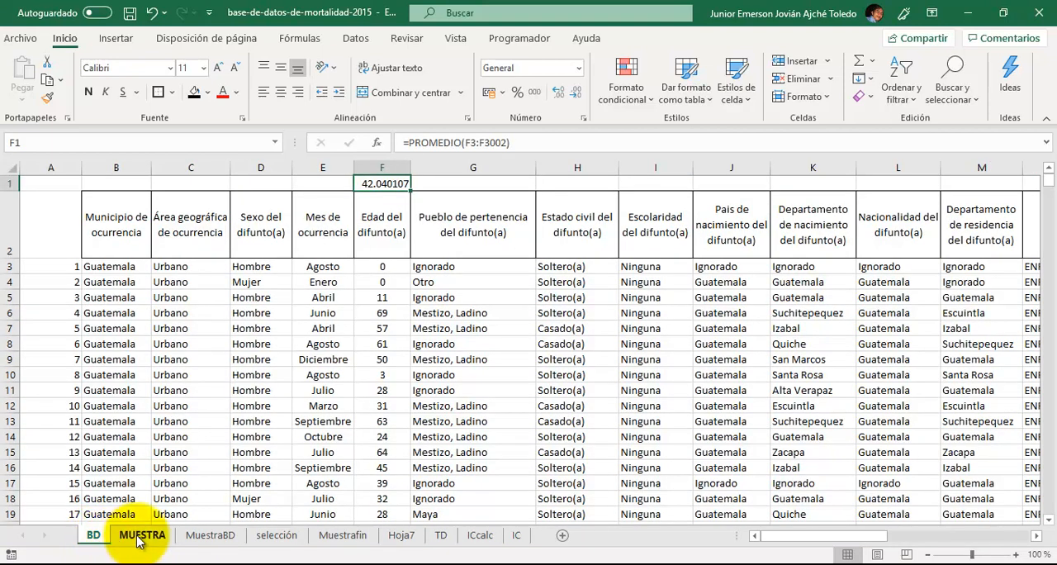
pyautogui.click(479, 537)
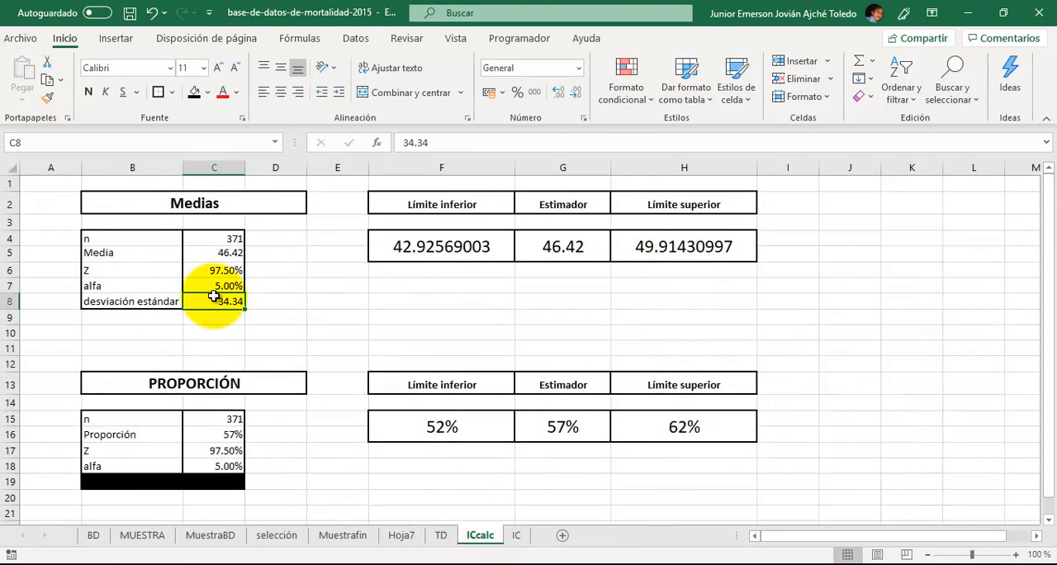
# - Set the alfa in C7 of the Medias table to 1%
pyautogui.click(216, 285)
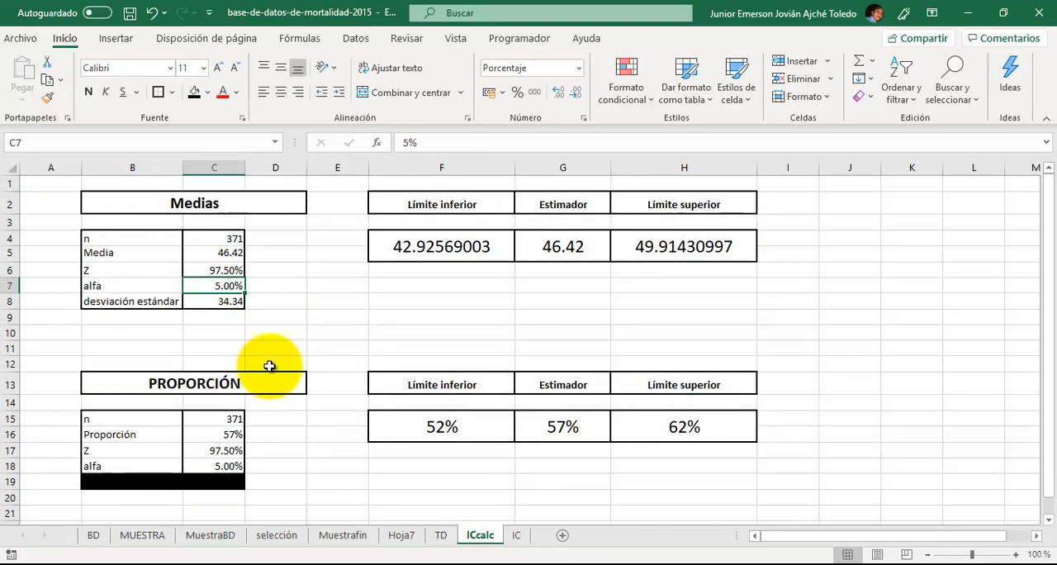
pyautogui.write('1')
pyautogui.press('Return')
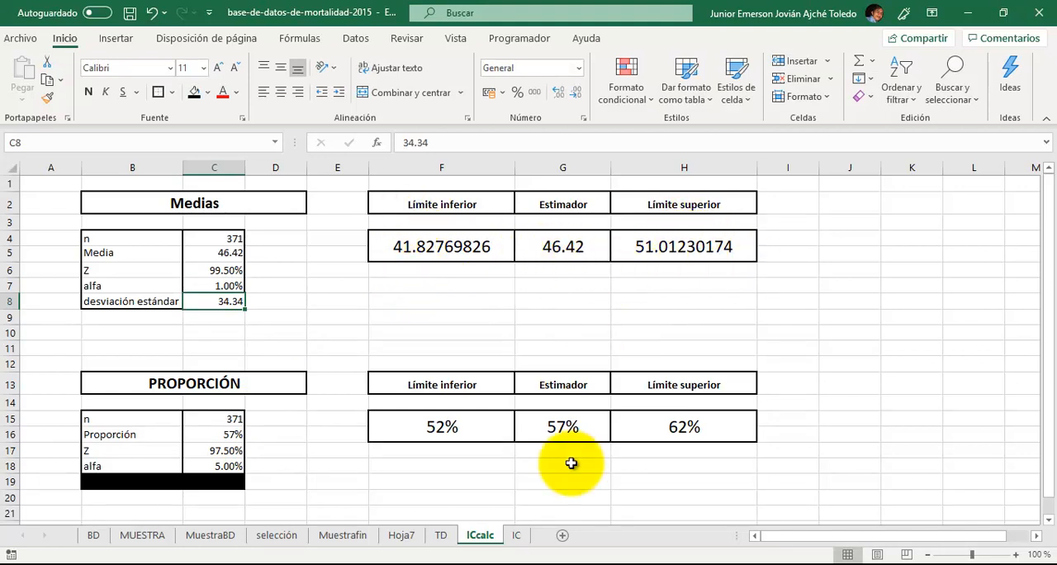
pyautogui.scroll(-2, 566, 460)
pyautogui.scroll(2, 571, 463)
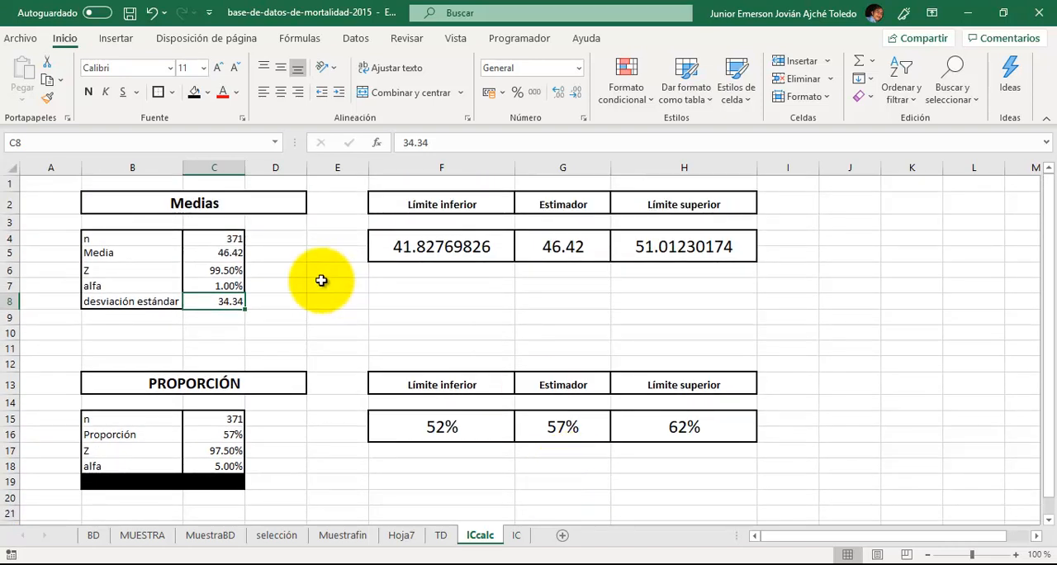
# - Review the confidence interval formulas on the IC sheet, and check the n and Media inputs of the Medias table in ICcalc
pyautogui.click(516, 535)
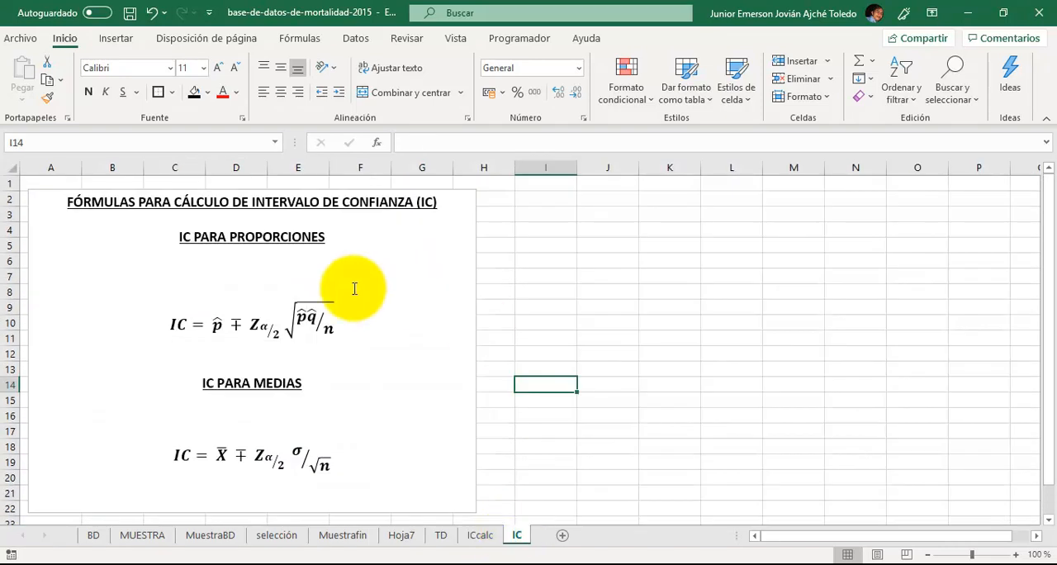
pyautogui.click(481, 537)
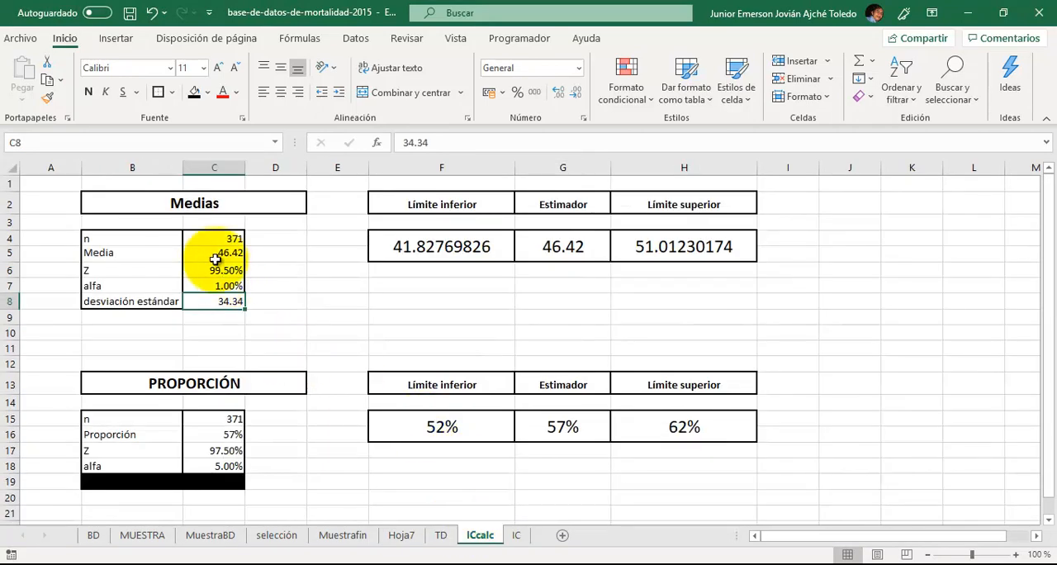
pyautogui.click(210, 239)
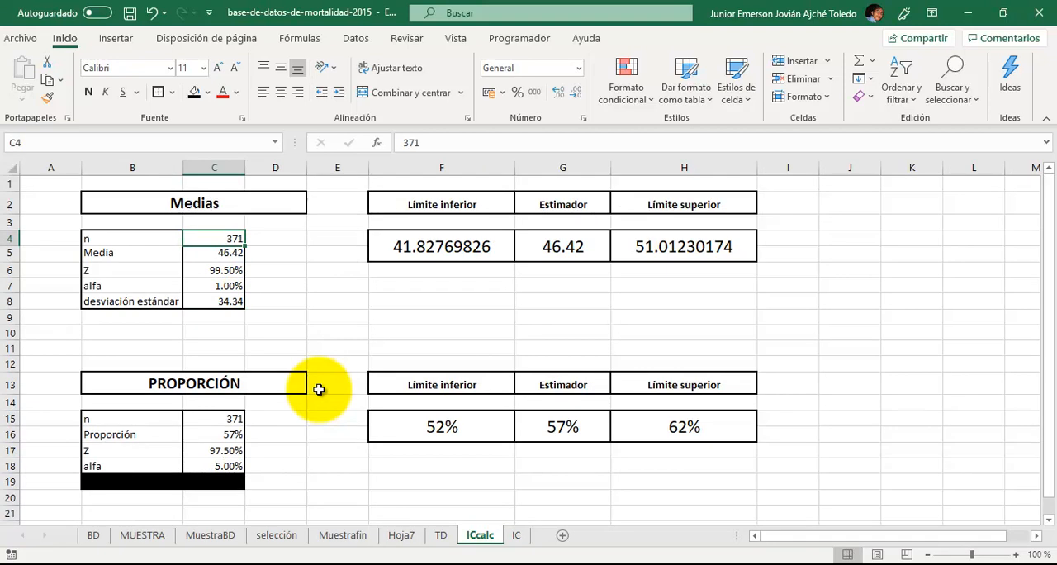
pyautogui.press('Down')
pyautogui.press('Up')
pyautogui.press('Down')
pyautogui.press('Up')
pyautogui.press('Down')
pyautogui.press('Up')
pyautogui.press('Down')
pyautogui.press('Up')
pyautogui.press('Down')
pyautogui.press('Up')
pyautogui.press('Down')
pyautogui.press('Up')
pyautogui.press('Down')
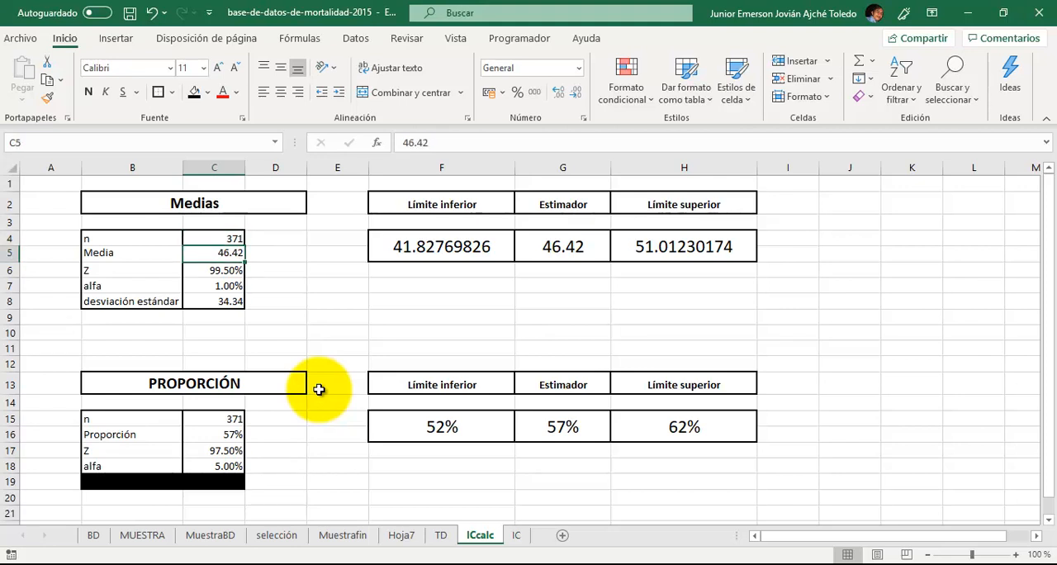
pyautogui.press('Up')
pyautogui.press('Down')
pyautogui.press('Down')
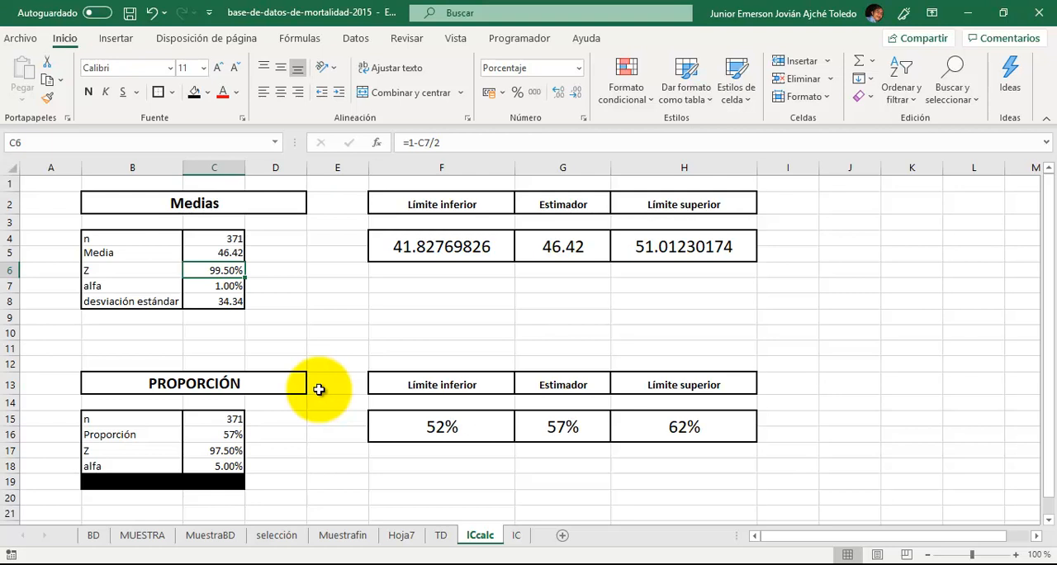
# - Examine the Z formula in C6 alongside the alfa in C7 and the desviación estándar in C8 of the Medias table
pyautogui.press('Down')
pyautogui.press('Up')
pyautogui.press('Right')
pyautogui.press('Left')
pyautogui.press('Down')
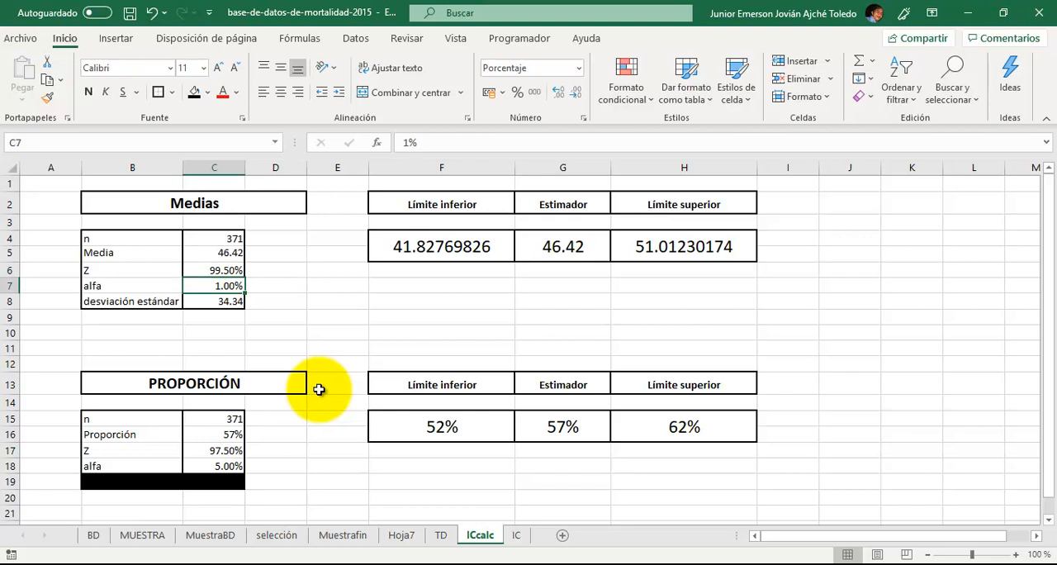
pyautogui.press('Up')
pyautogui.press('Down')
pyautogui.press('Up')
pyautogui.press('Down')
pyautogui.press('Up')
pyautogui.press('Down')
pyautogui.press('Up')
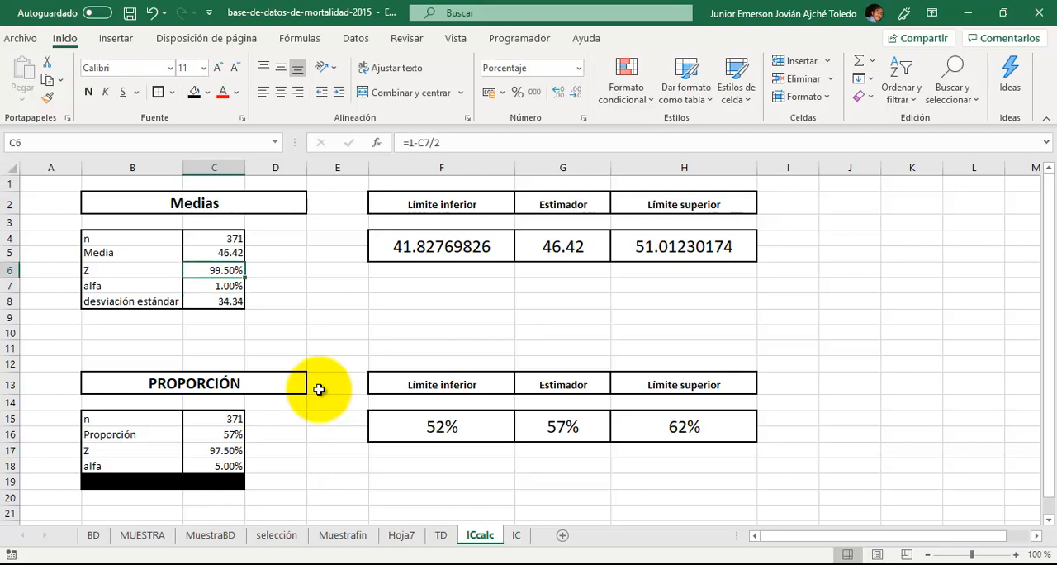
pyautogui.press('Down')
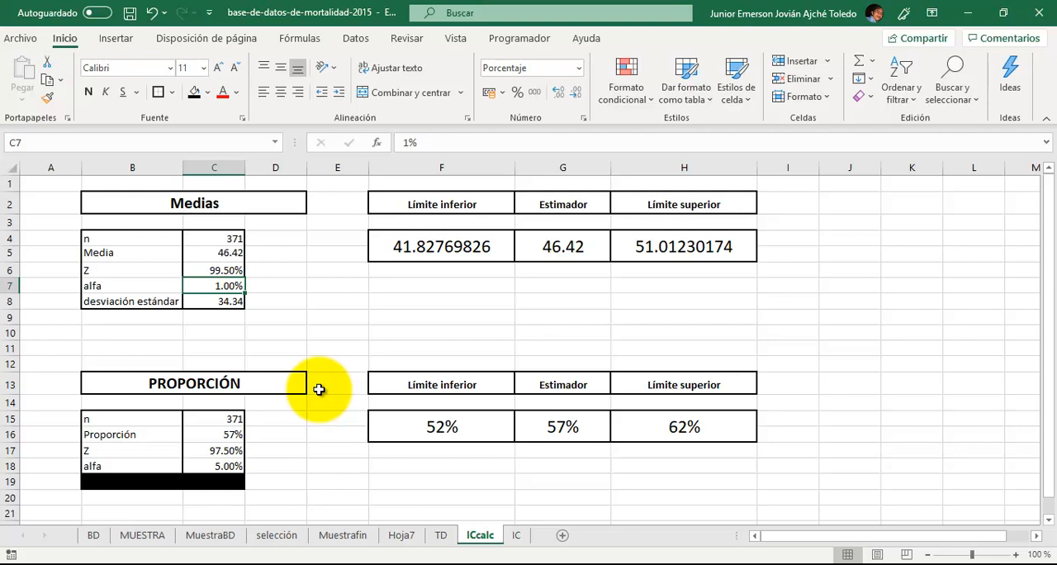
pyautogui.press('Down')
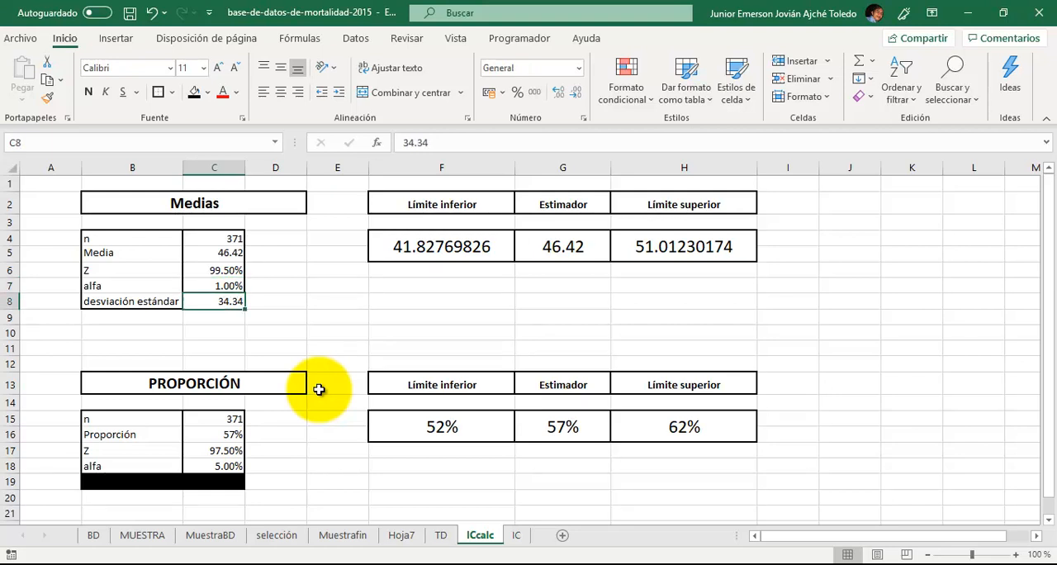
# - Look over the Medias result cells for the limits and the Estimador, and trace them back to the Media in C5
pyautogui.press('Right')
pyautogui.press('Left')
pyautogui.press('Up')
pyautogui.press('Up')
pyautogui.press('Up')
pyautogui.press('Right')
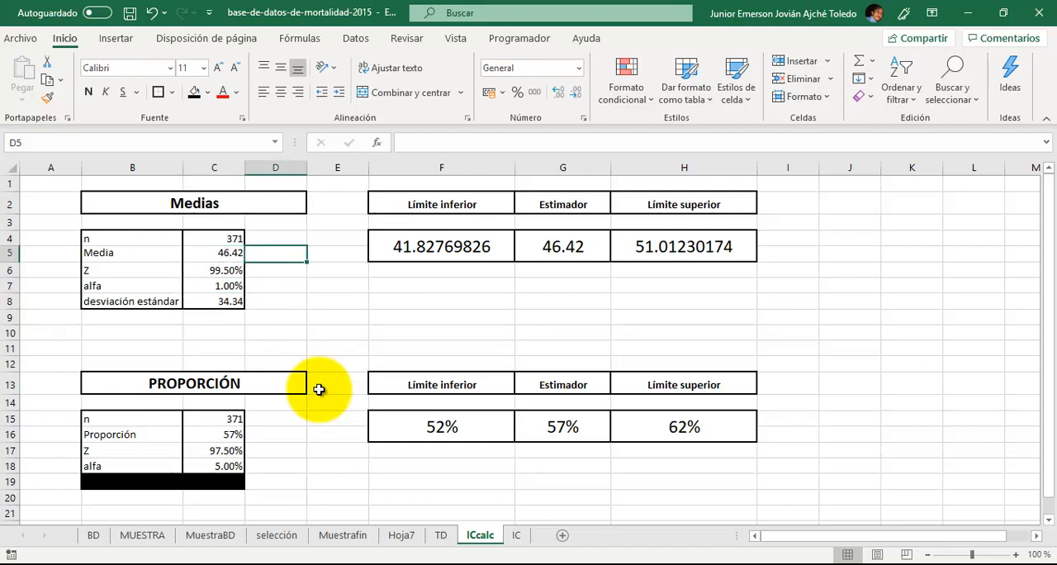
pyautogui.press('Right')
pyautogui.press('Right')
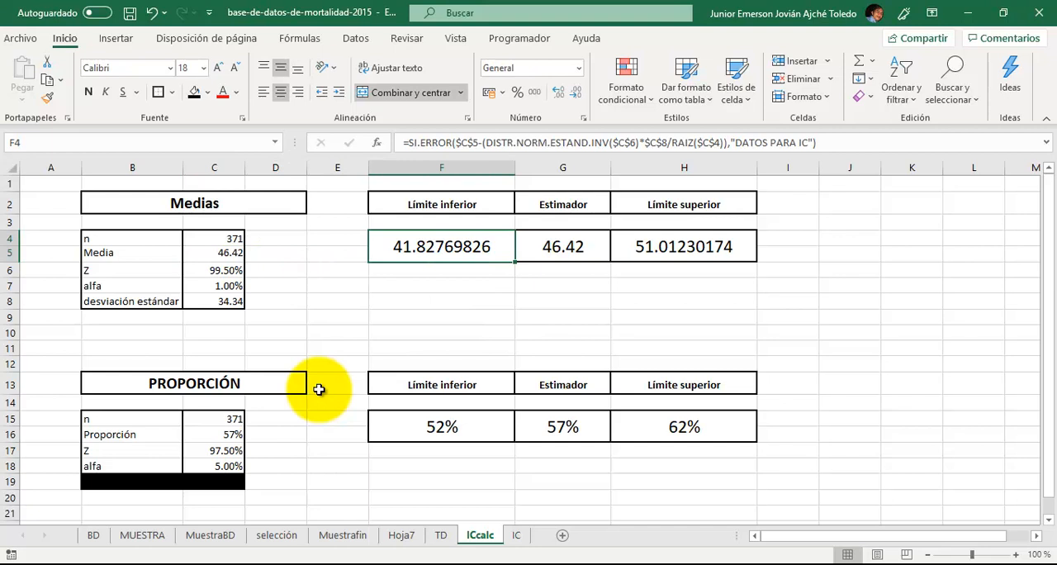
pyautogui.press('Right')
pyautogui.press('Right')
pyautogui.press('Left')
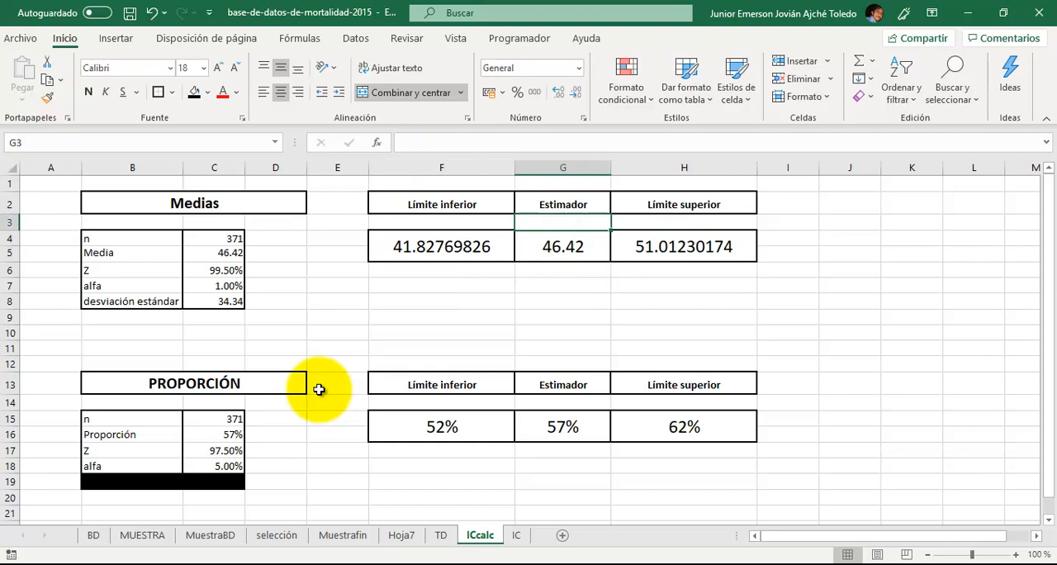
pyautogui.press('Left')
pyautogui.press('Left')
pyautogui.press('Left')
pyautogui.press('Left')
pyautogui.press('Down')
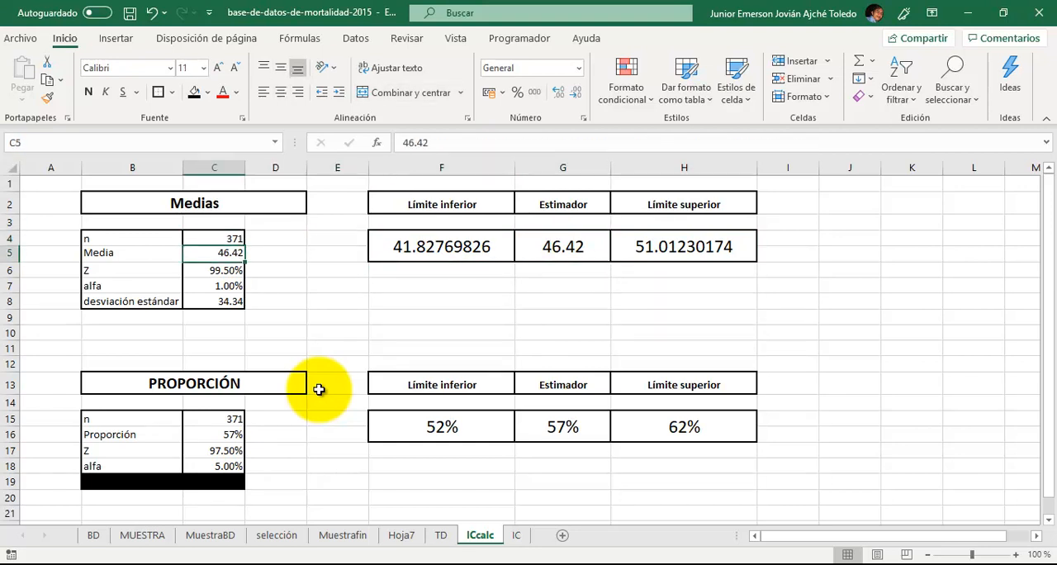
# - Inspect the cell reference behind the Medias Estimador in G4 without changing it
pyautogui.press('Right')
pyautogui.press('Right')
pyautogui.press('Right')
pyautogui.press('Right')
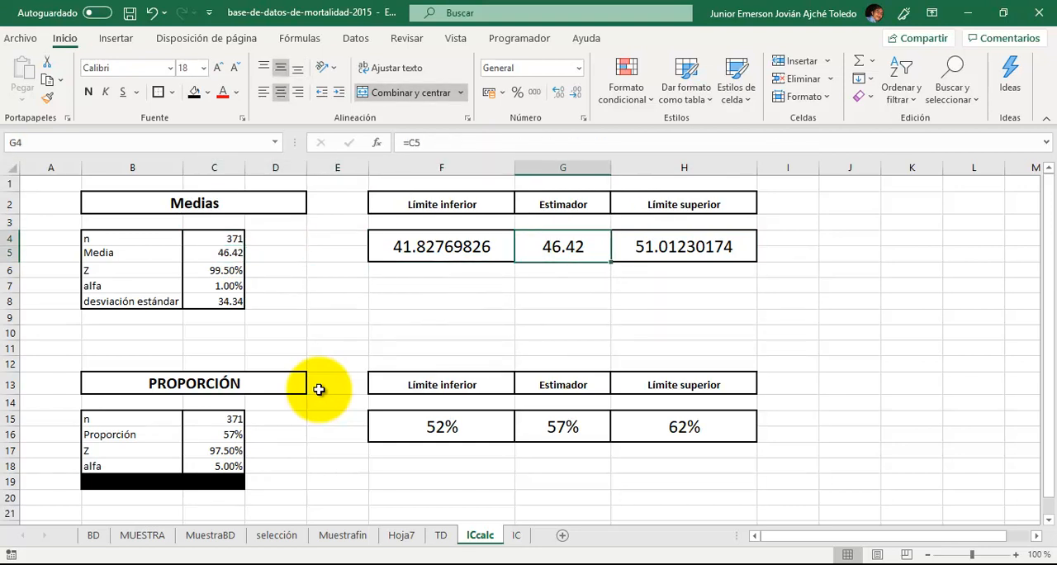
pyautogui.press('F2')
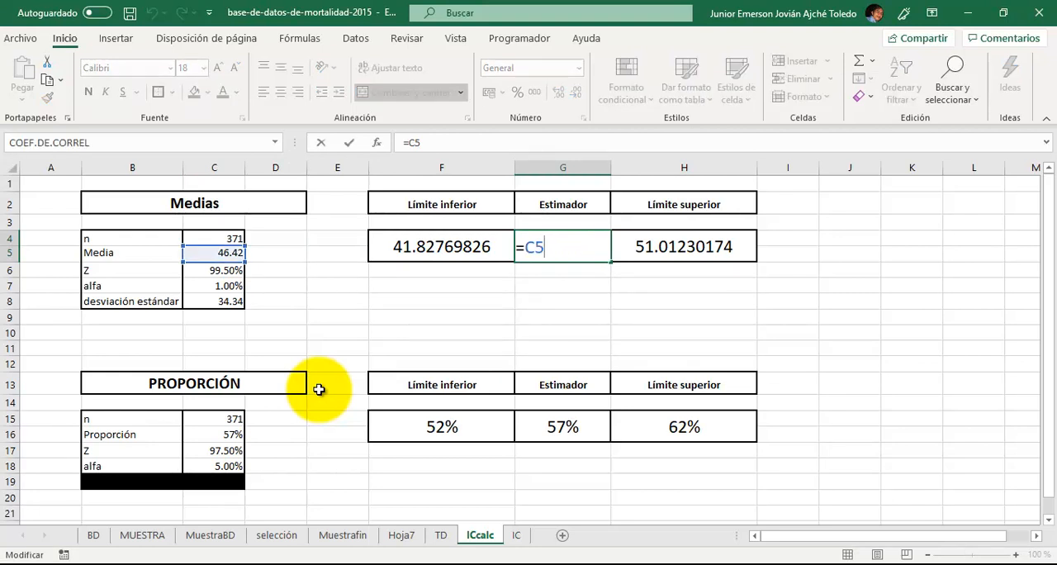
pyautogui.press('Return')
pyautogui.press('Up')
# - Inspect the Medias Límite inferior formula in F4, examining both the value and the error-text arguments of SI.ERROR
pyautogui.press('Left')
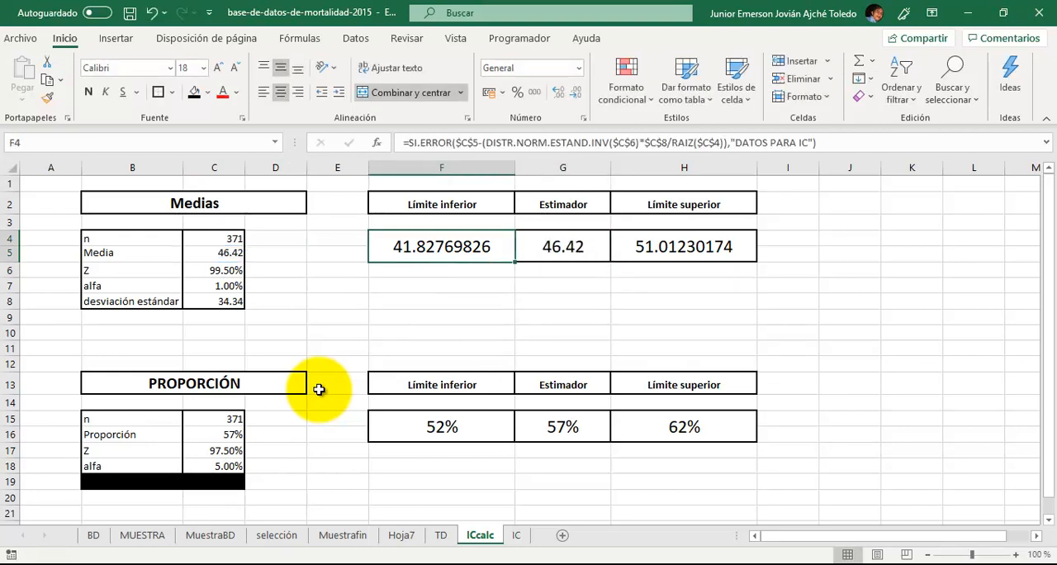
pyautogui.press('F2')
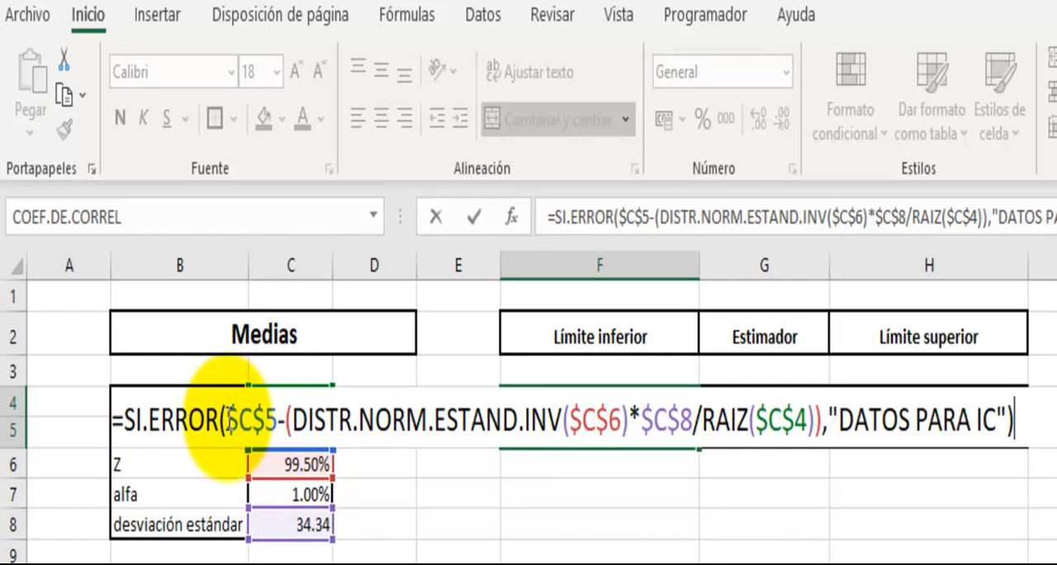
pyautogui.moveTo(226, 421); pyautogui.dragTo(821, 444)
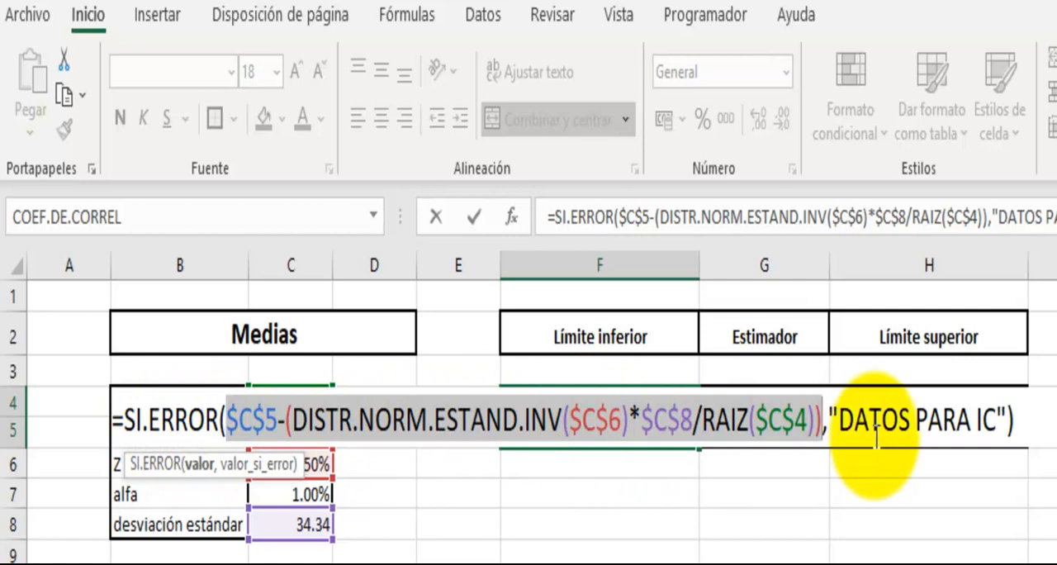
pyautogui.click(834, 417)
pyautogui.moveTo(833, 417); pyautogui.dragTo(1008, 419)
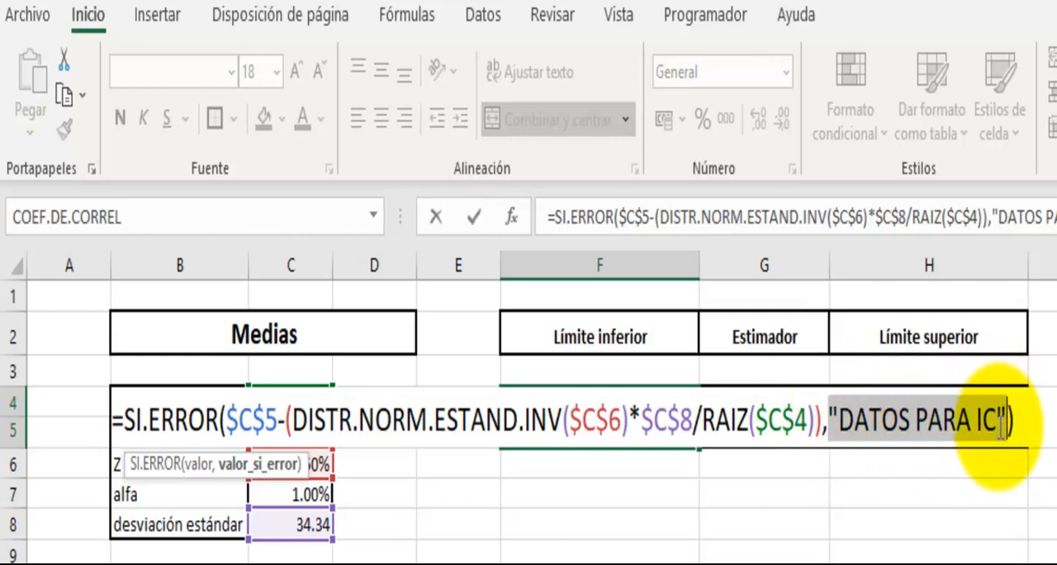
pyautogui.press('Return')
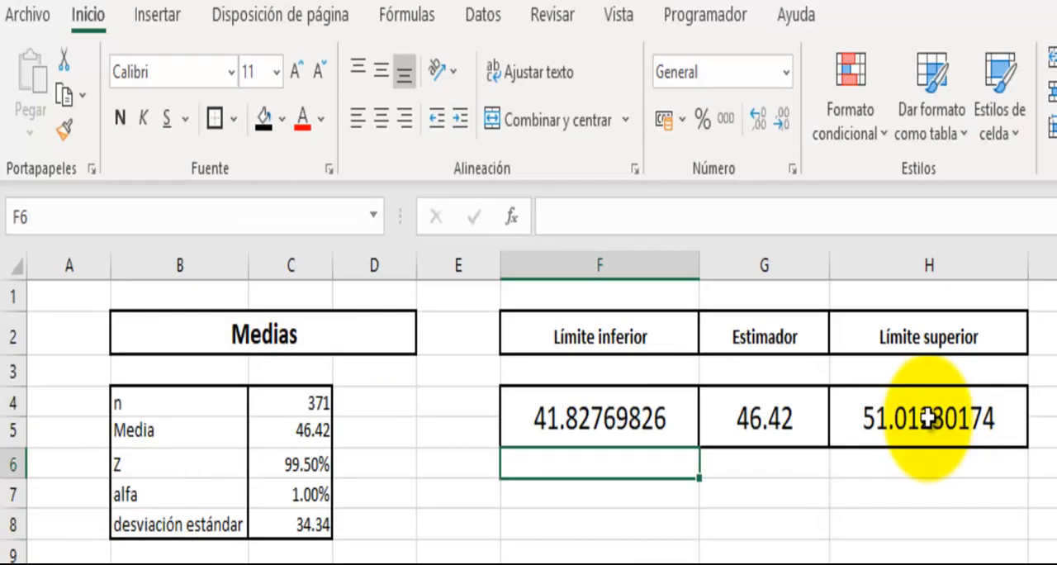
# - Inspect the Medias Límite superior formula in H4, examining its DISTR.NORM.ESTAND.INV, standard deviation and RAIZ parts
pyautogui.click(929, 419)
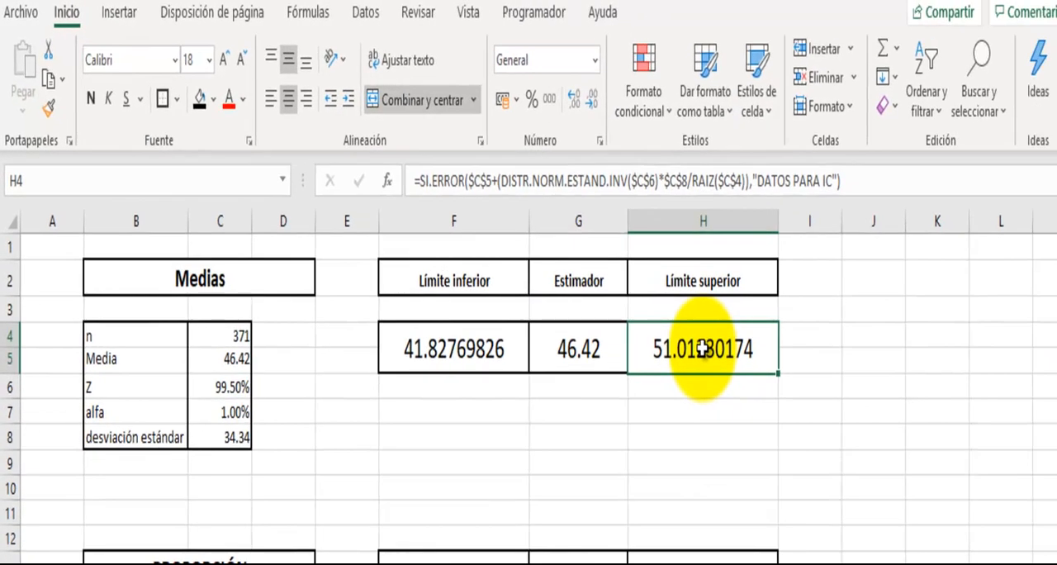
pyautogui.press('F2')
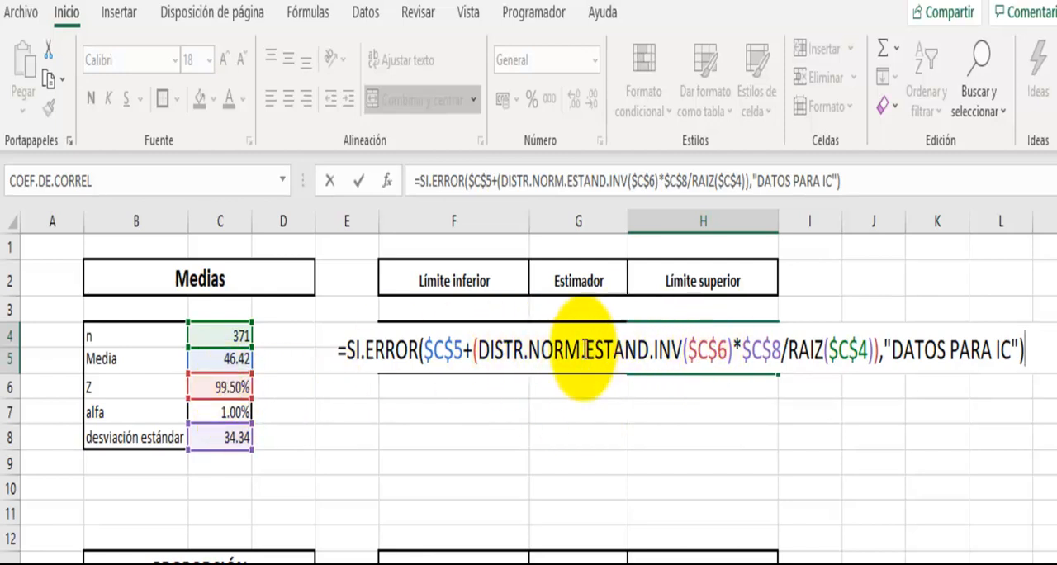
pyautogui.moveTo(479, 357); pyautogui.dragTo(733, 363)
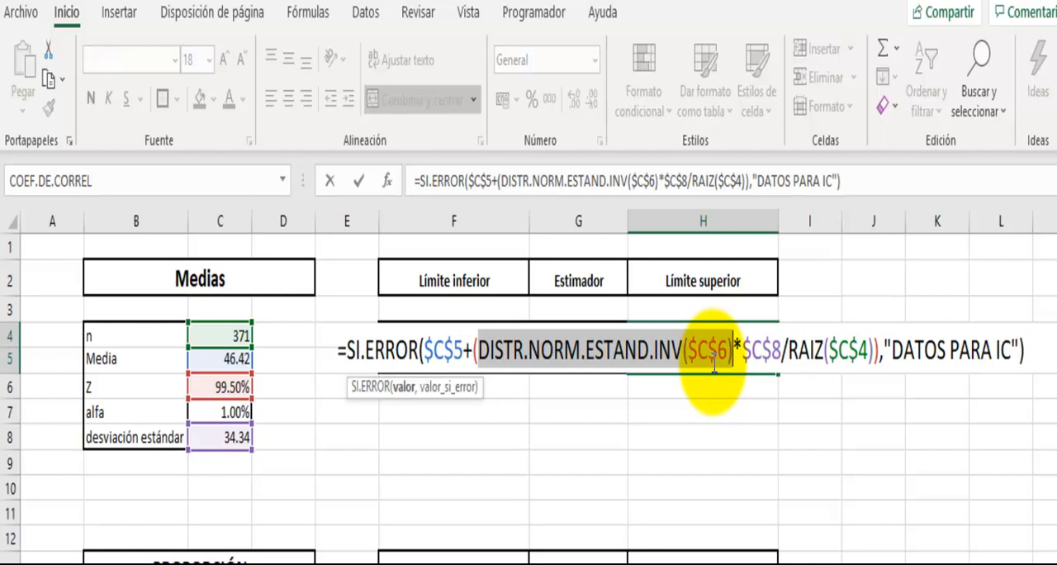
pyautogui.click(741, 364)
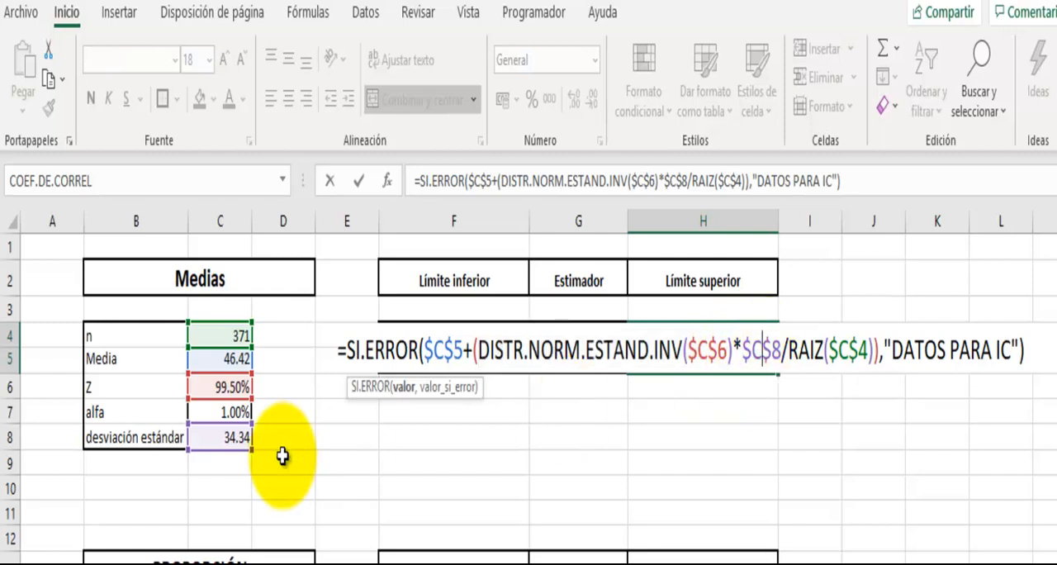
pyautogui.click(844, 354)
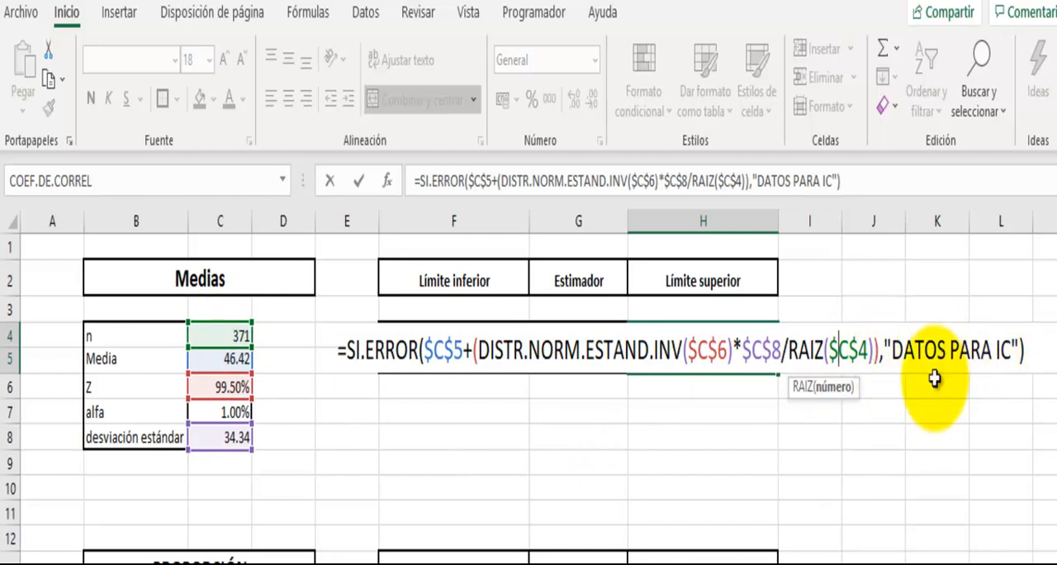
pyautogui.click(792, 413)
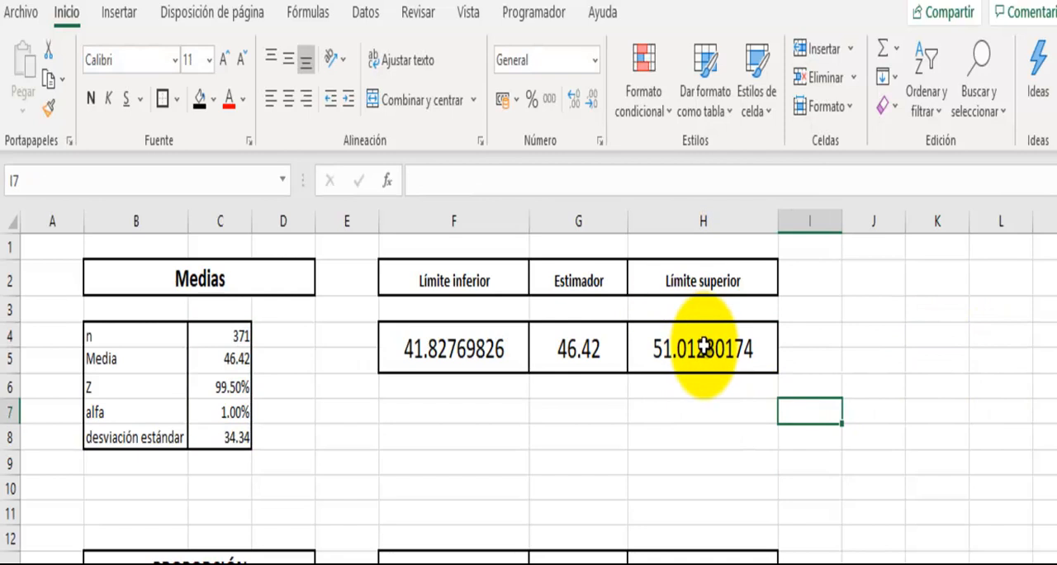
# - Try clearing n in C4 of the Medias table to test the SI.ERROR fallback, and re-enter 371
pyautogui.click(231, 341)
pyautogui.press('Delete')
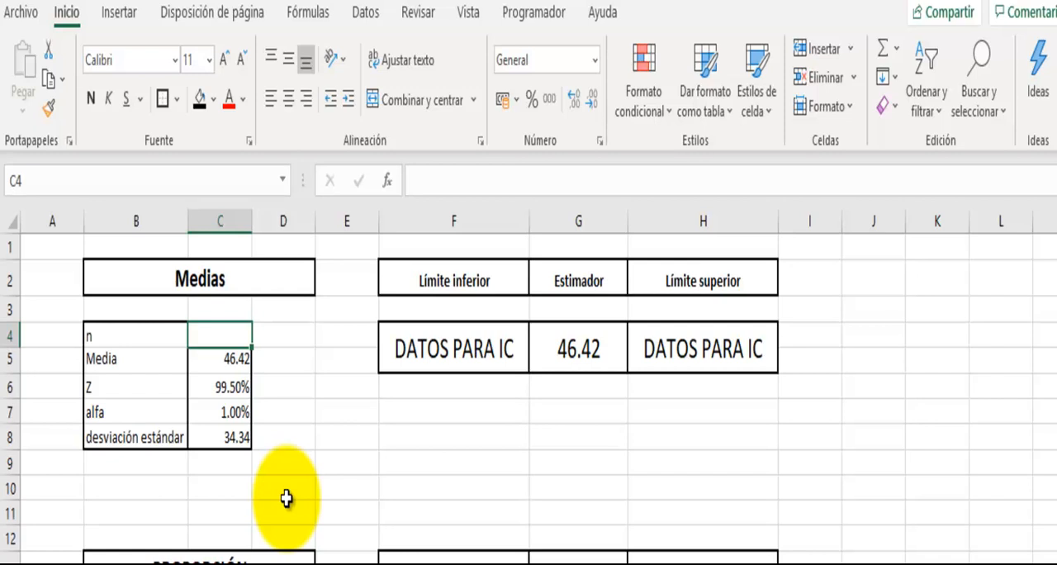
pyautogui.write('371')
pyautogui.press('Return')
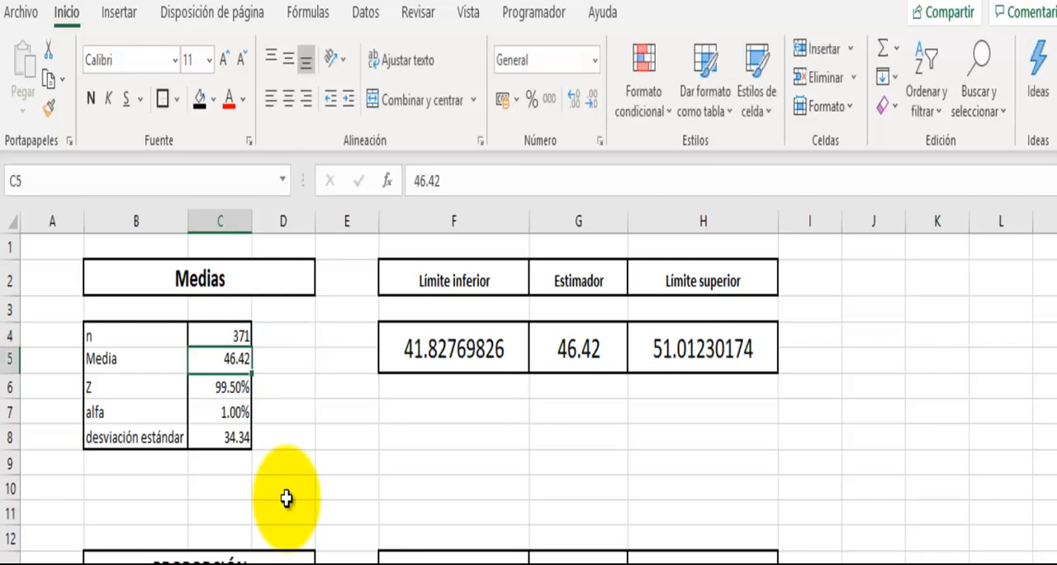
# - Review the n, Proporción, Z and alfa inputs of the PROPORCIÓN table in C15:C18
pyautogui.scroll(-2, 543, 546)
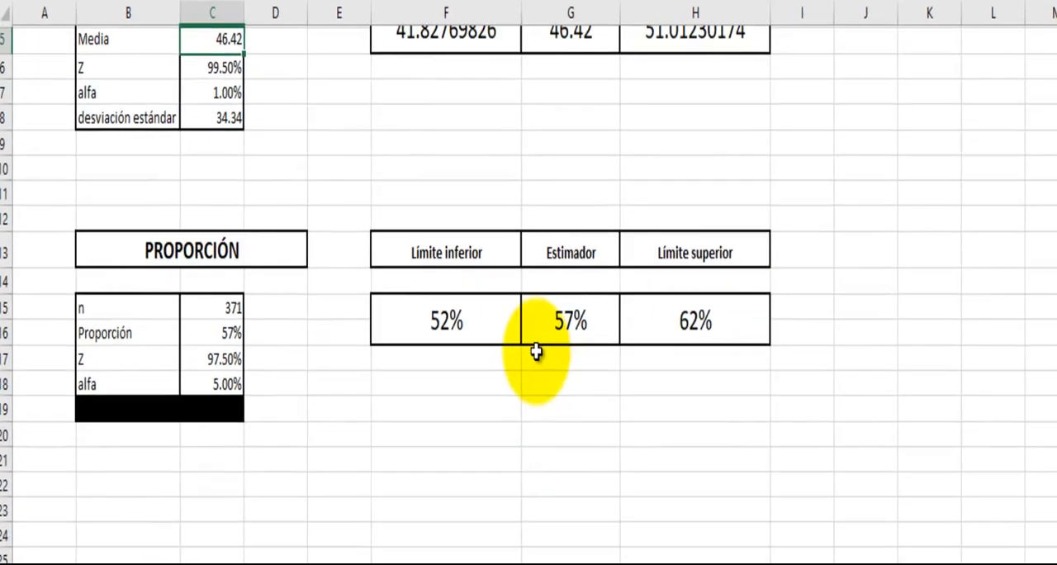
pyautogui.scroll(2, 543, 546)
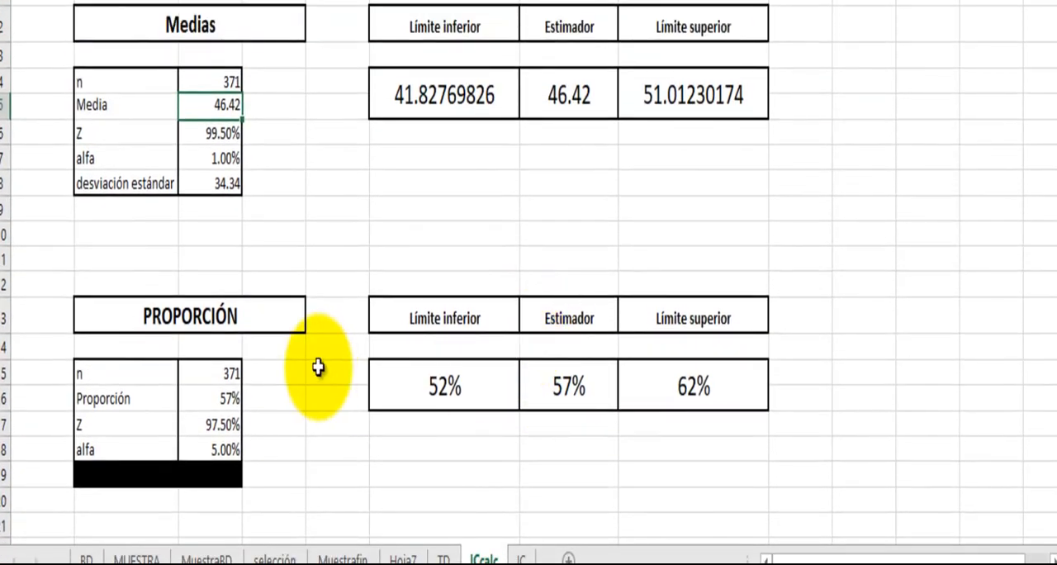
pyautogui.click(225, 373)
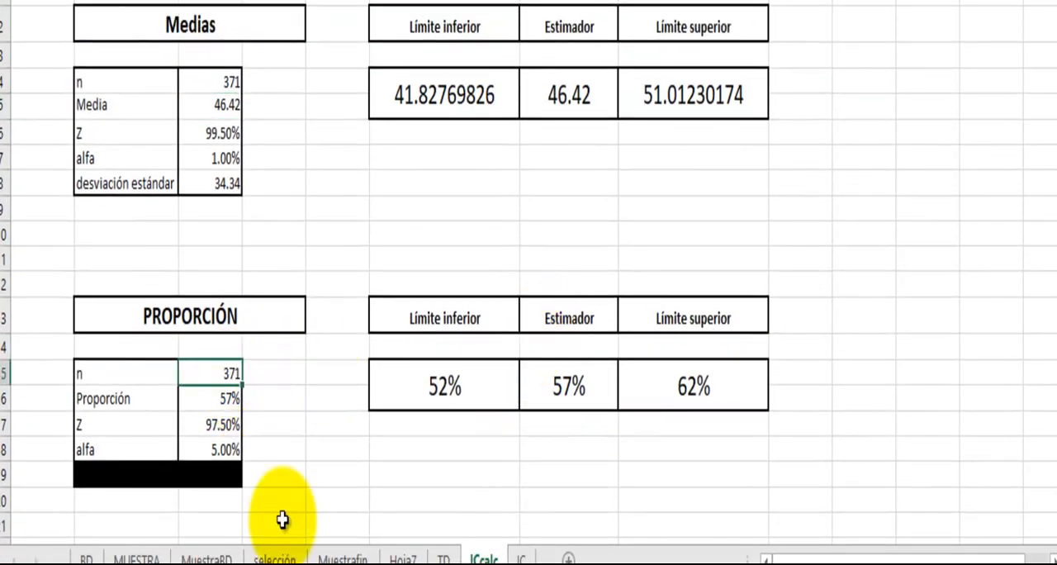
pyautogui.press('Return')
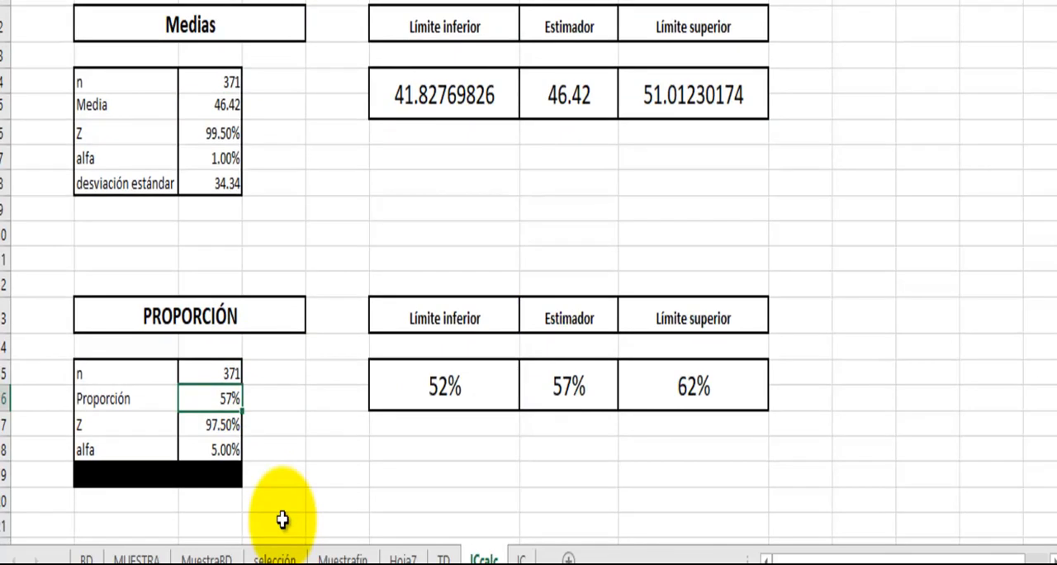
pyautogui.press('Up')
pyautogui.press('Down')
pyautogui.press('Down')
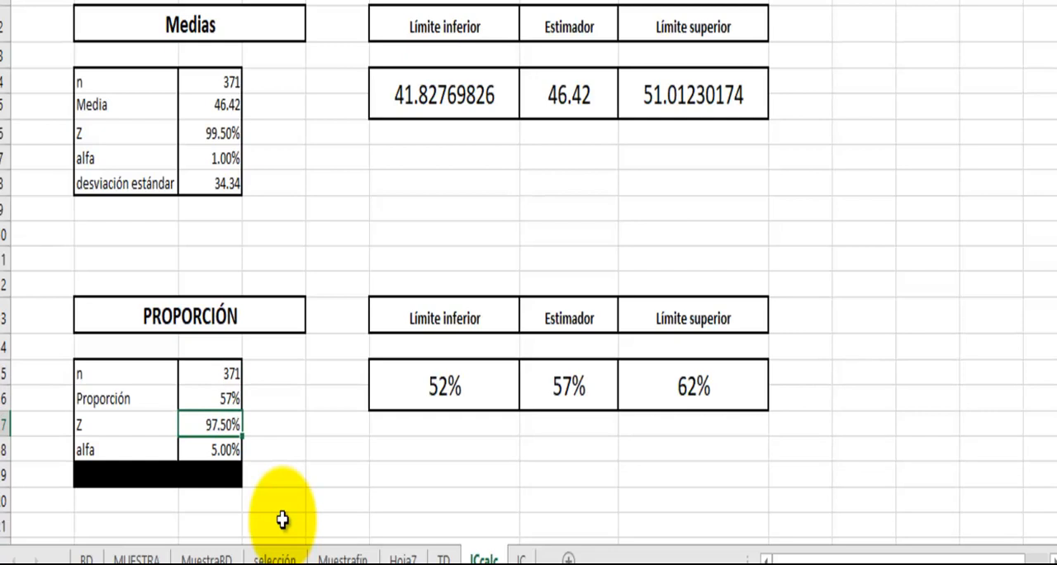
pyautogui.press('Down')
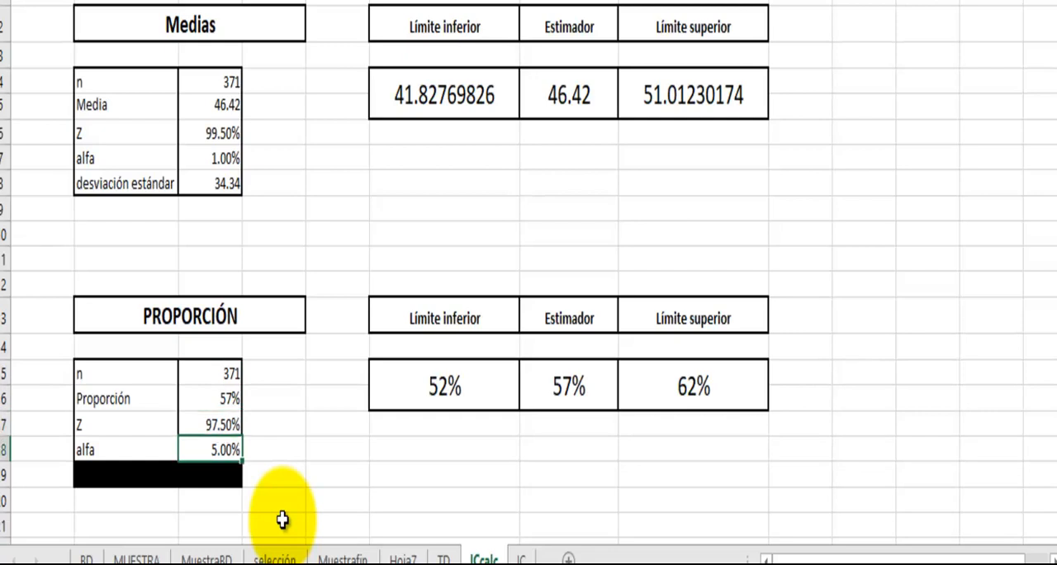
# - Enter the formula =1-C18/2 for Z in C17 of the PROPORCIÓN table
pyautogui.press('Right')
pyautogui.press('Left')
pyautogui.press('Right')
pyautogui.press('Left')
pyautogui.press('Up')
pyautogui.press('Down')
pyautogui.press('Up')
pyautogui.write('=1-C18/2')
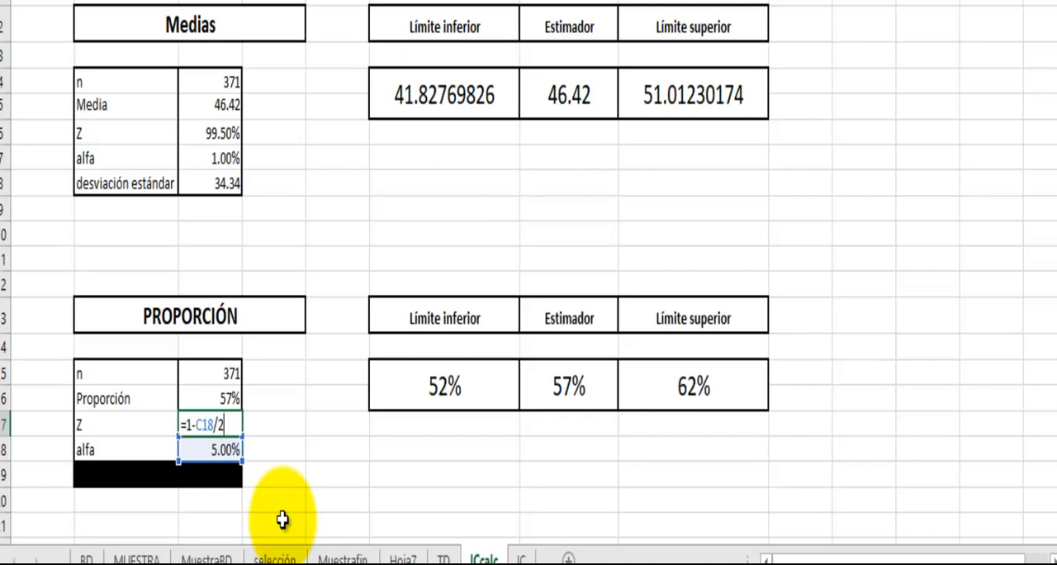
pyautogui.press('Return')
# - Inspect the PROPORCIÓN Límite inferior formula in F15 without changing it
pyautogui.press('Right')
pyautogui.press('Up')
pyautogui.press('Right')
pyautogui.press('Right')
pyautogui.press('Up')
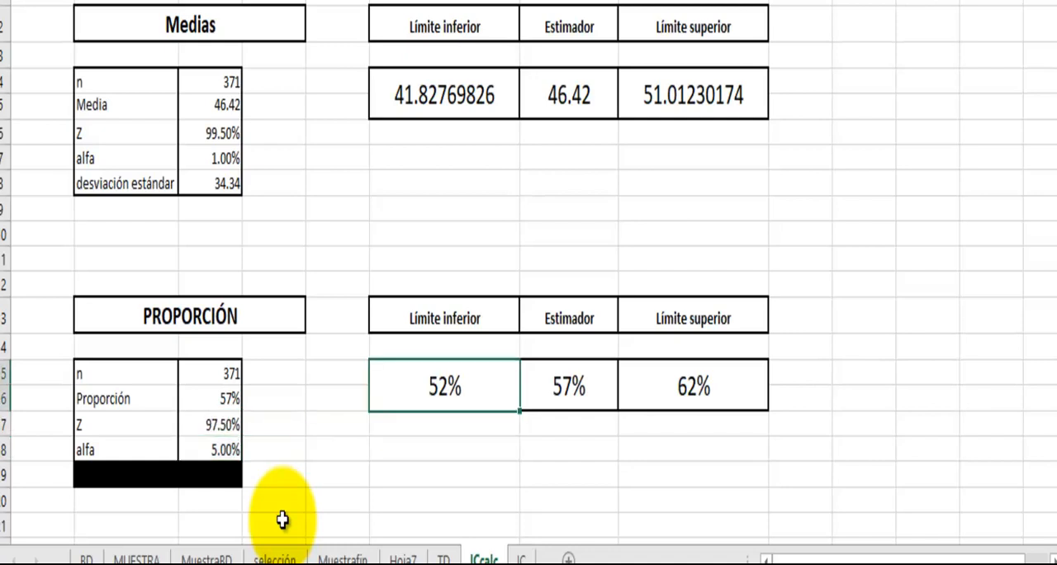
pyautogui.press('F2')
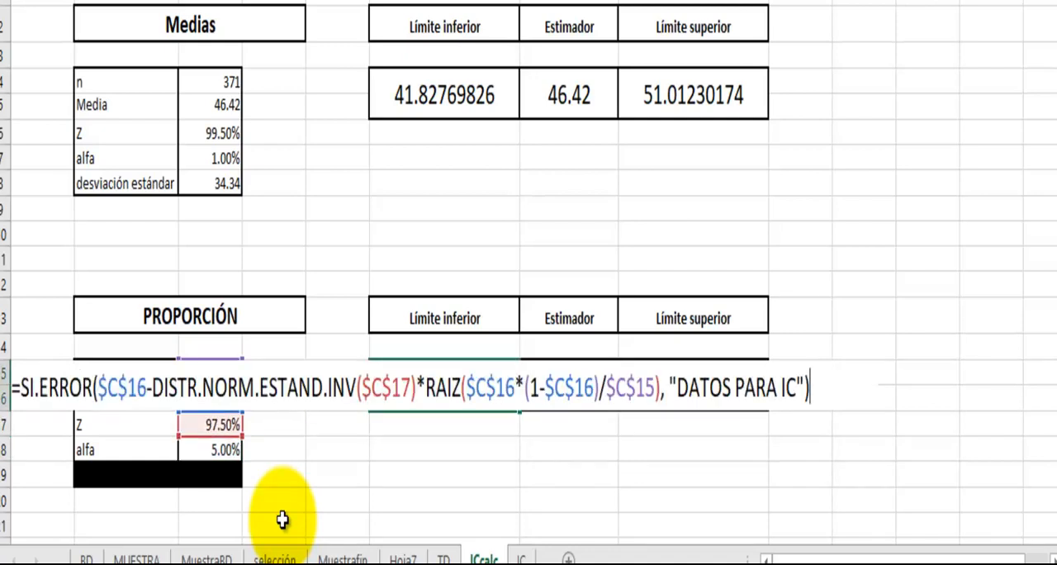
pyautogui.press('Return')
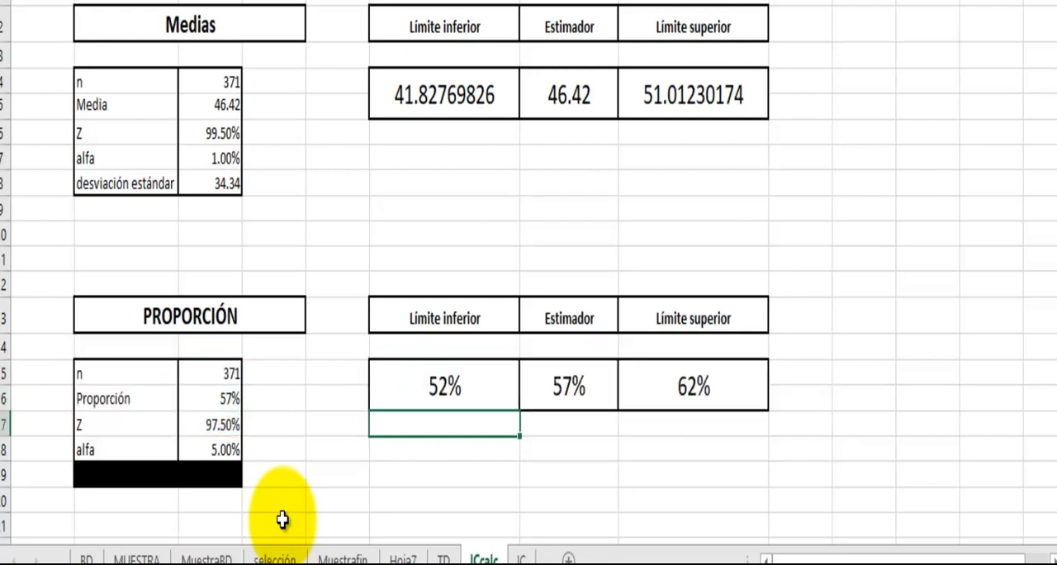
# - Inspect the PROPORCIÓN Límite superior formula in H15, examining the arguments of SI.ERROR, and leave it unchanged
pyautogui.press('Right')
pyautogui.press('Right')
pyautogui.press('Up')
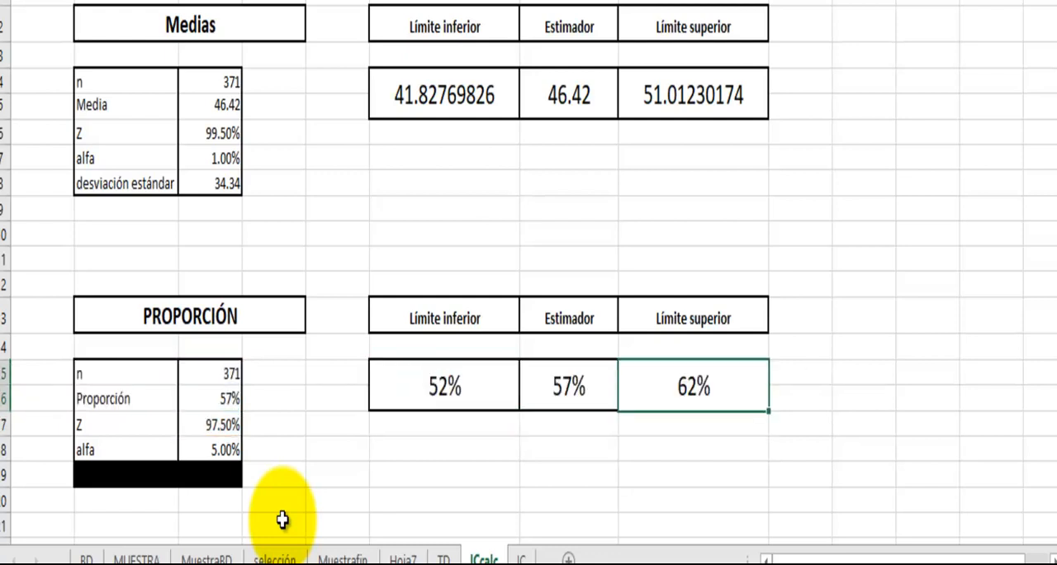
pyautogui.press('F2')
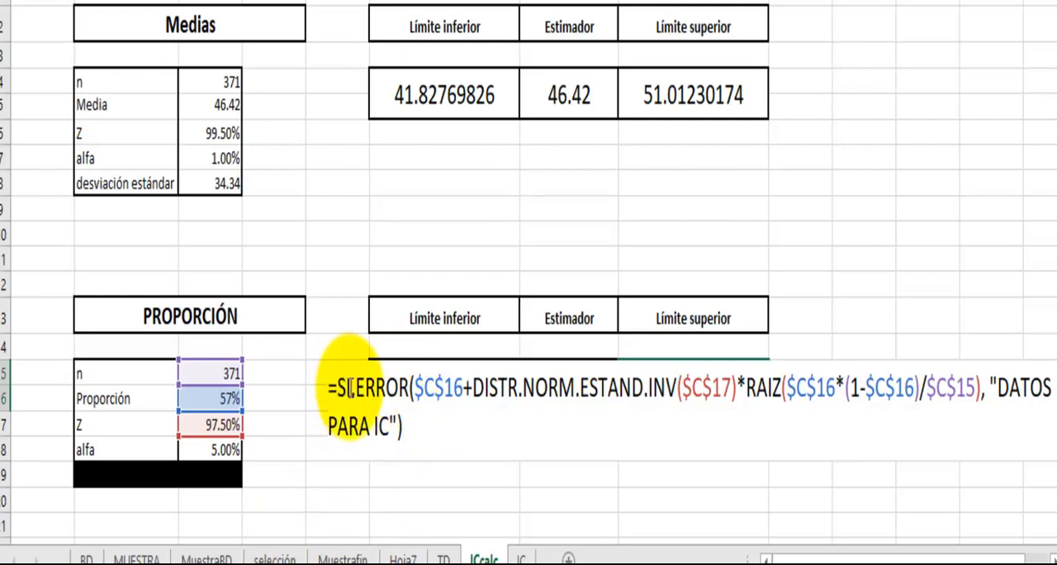
pyautogui.click(411, 387)
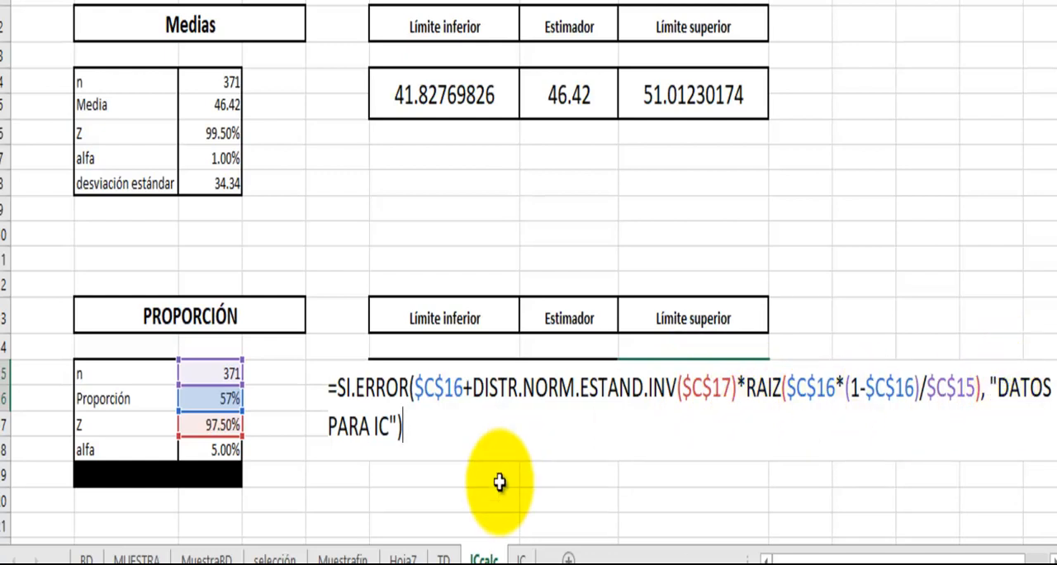
pyautogui.click(436, 399)
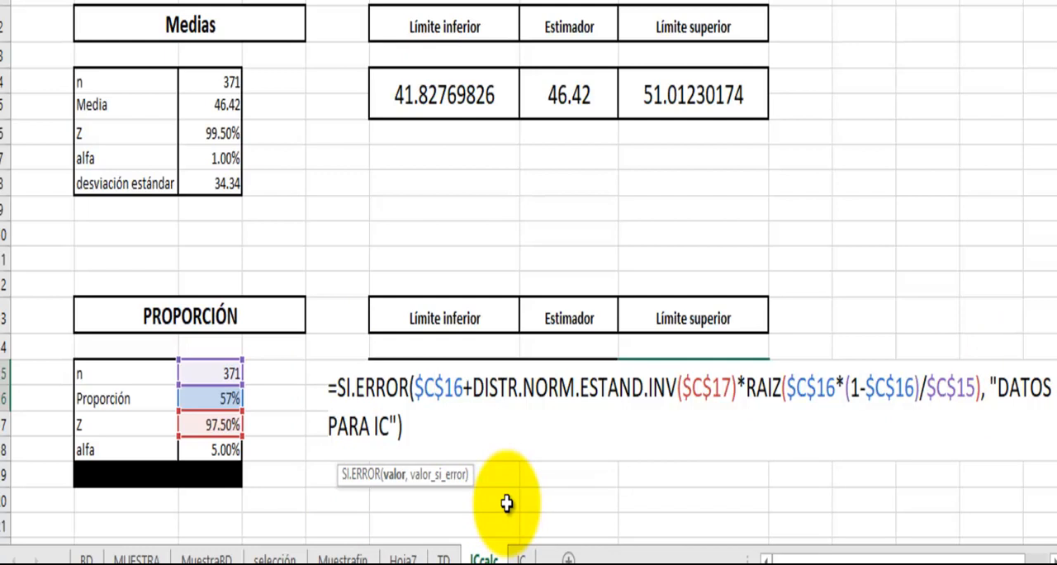
pyautogui.press('Return')
pyautogui.click(691, 385)
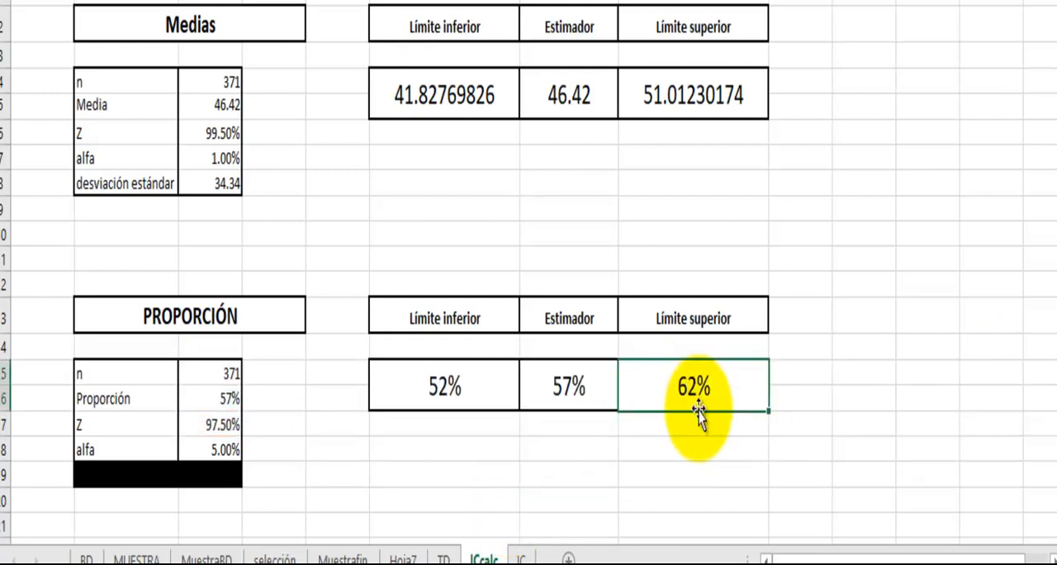
# - Inspect the Medias Límite inferior formula in F4 again to compare it with the proportion formulas
pyautogui.scroll(-1, 698, 417)
pyautogui.scroll(1, 698, 409)
pyautogui.click(459, 93)
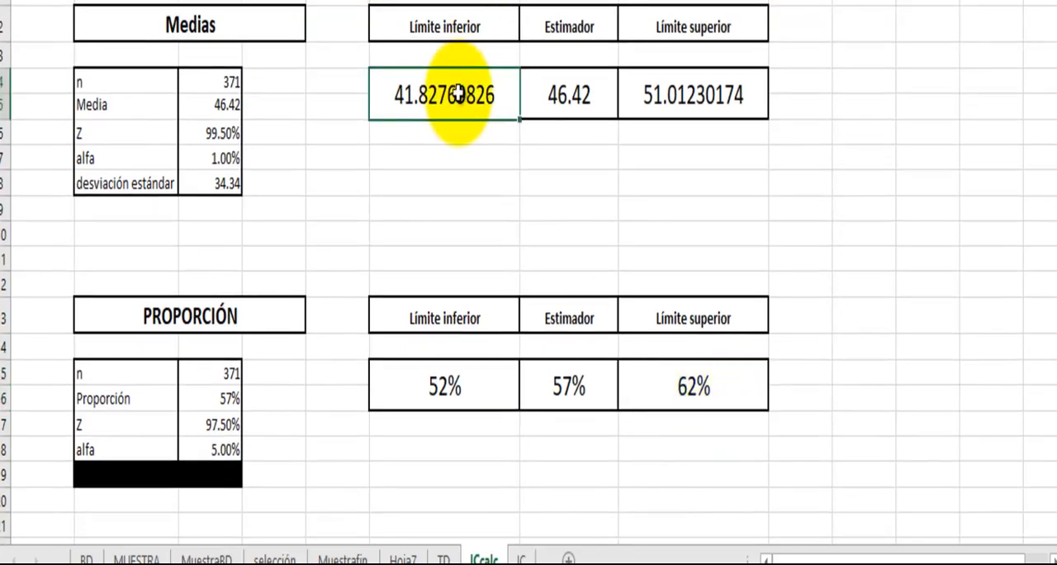
pyautogui.press('F2')
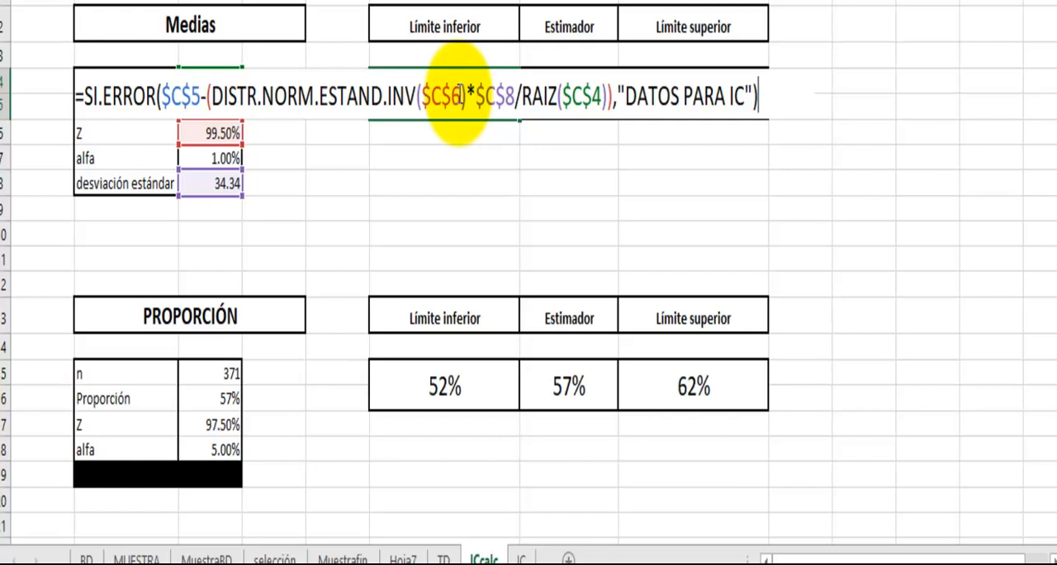
pyautogui.click(462, 153)
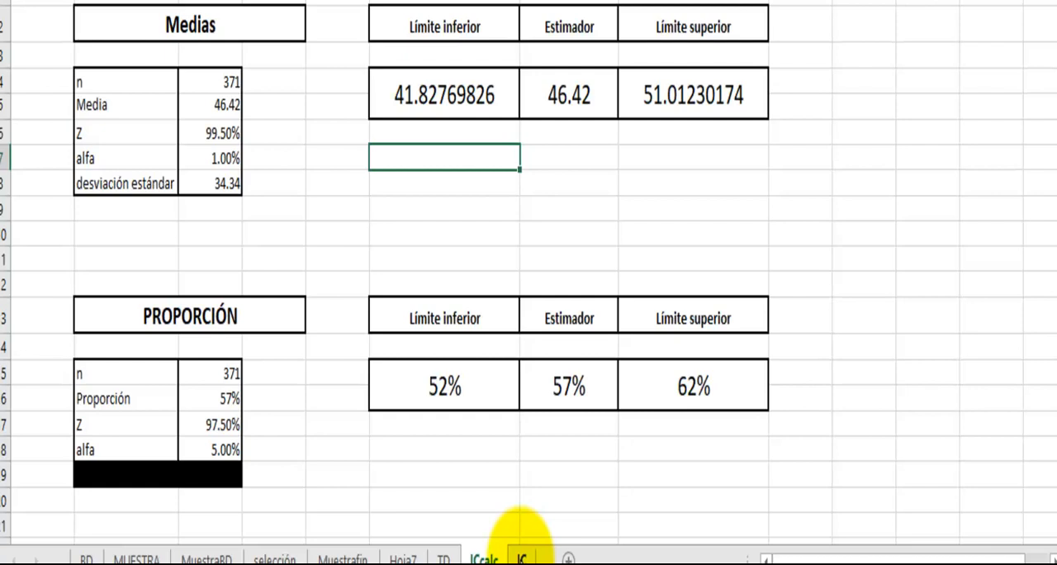
# - Review the confidence interval formulas for proportions and means on the IC sheet, and return to ICcalc
pyautogui.click(521, 559)
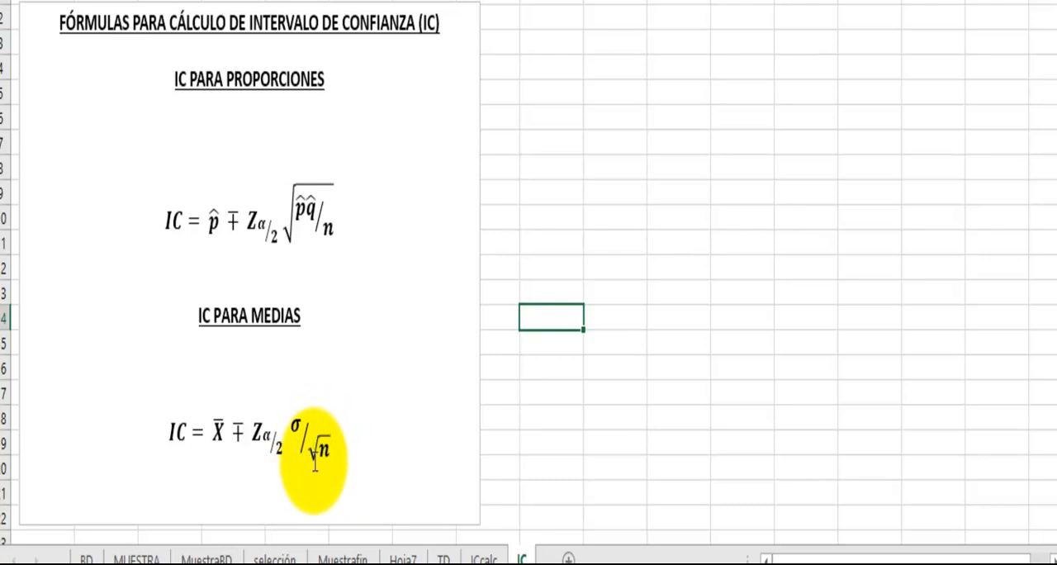
pyautogui.click(468, 558)
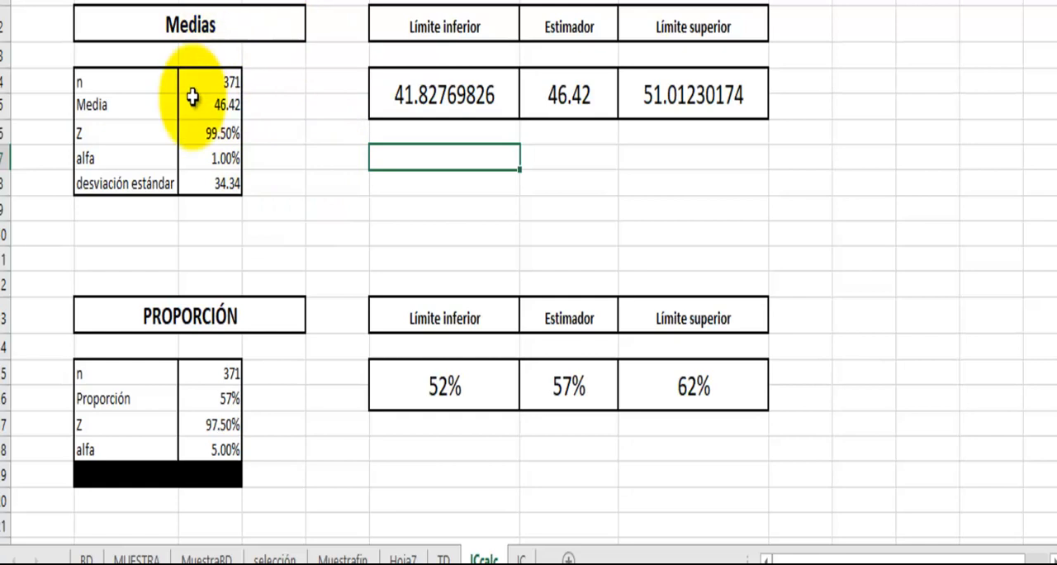
pyautogui.click(407, 182)
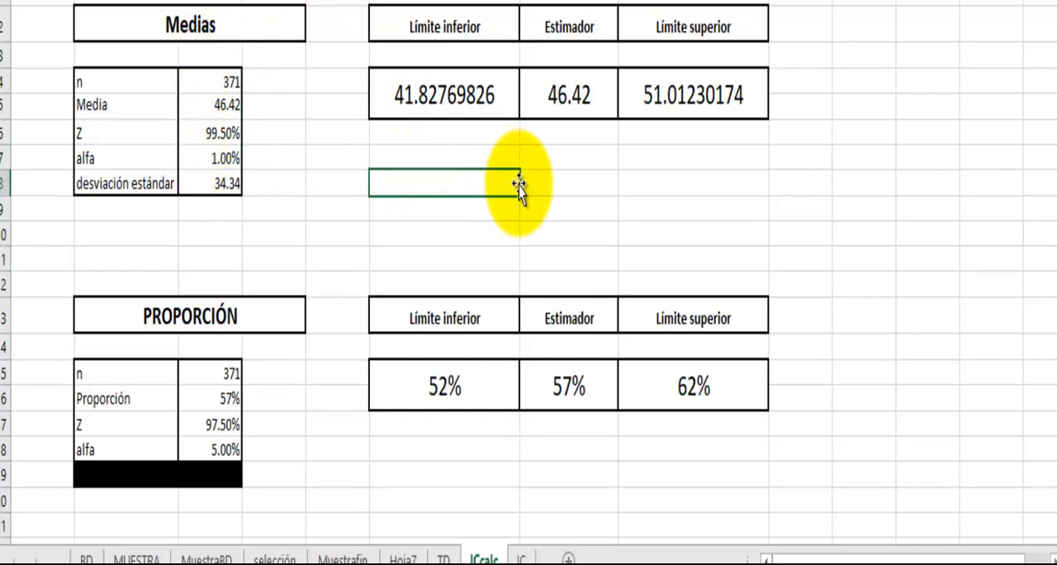